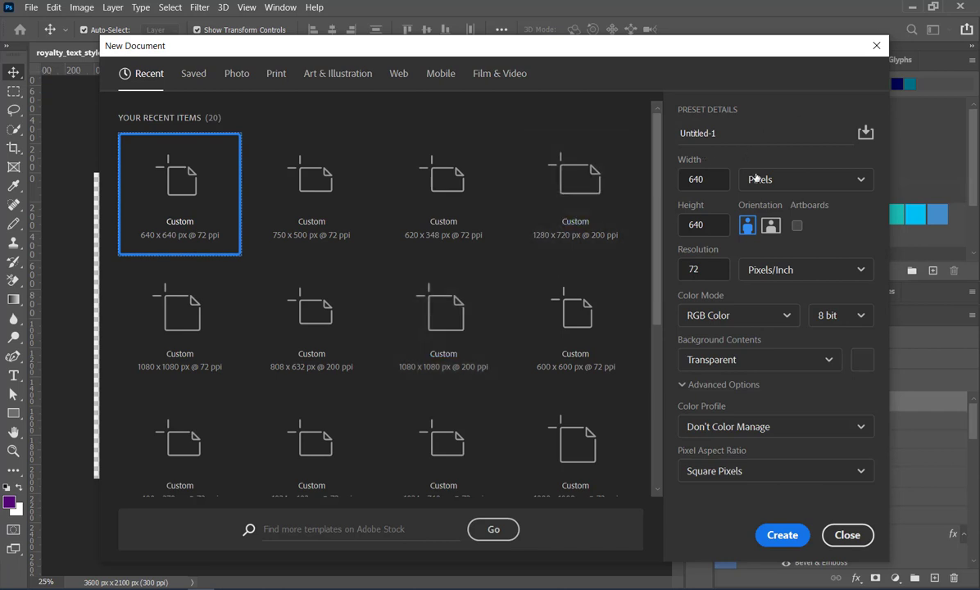
- Create a new document 1165 by 1654 pixels at 200 pixels/inch with a white background
left_click(790, 184)
left_click(789, 187)
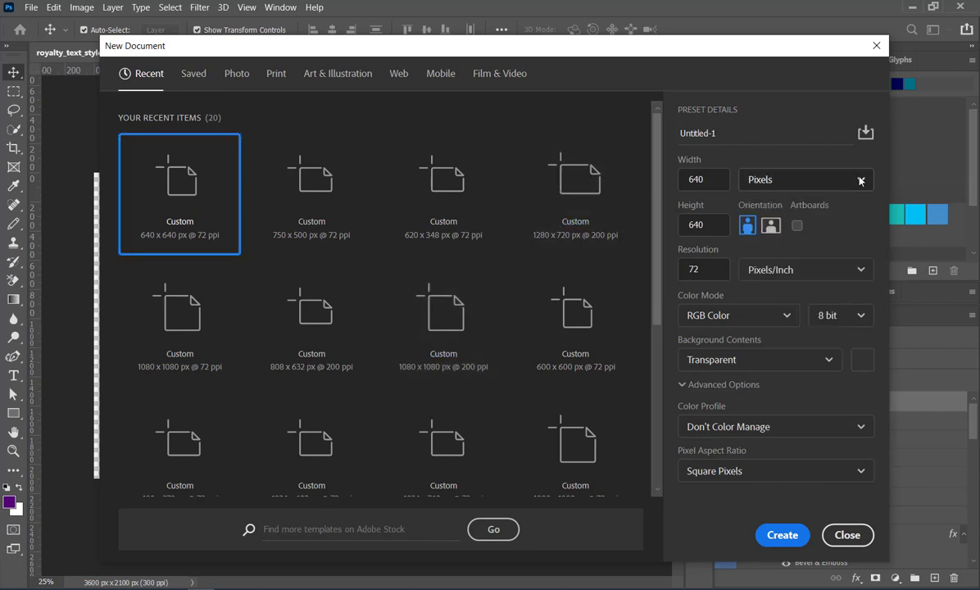
left_click(686, 182)
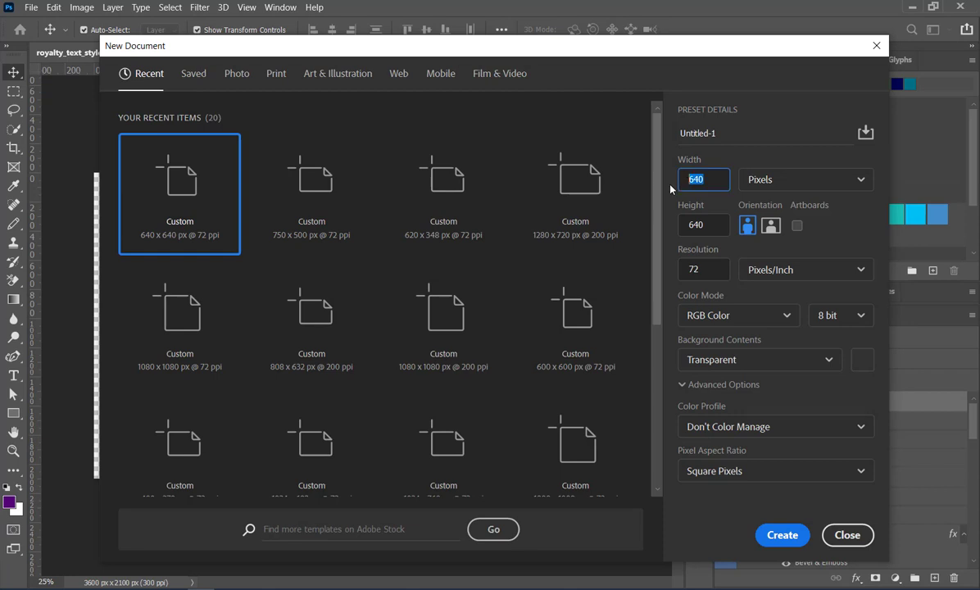
type("1165")
left_click(685, 231)
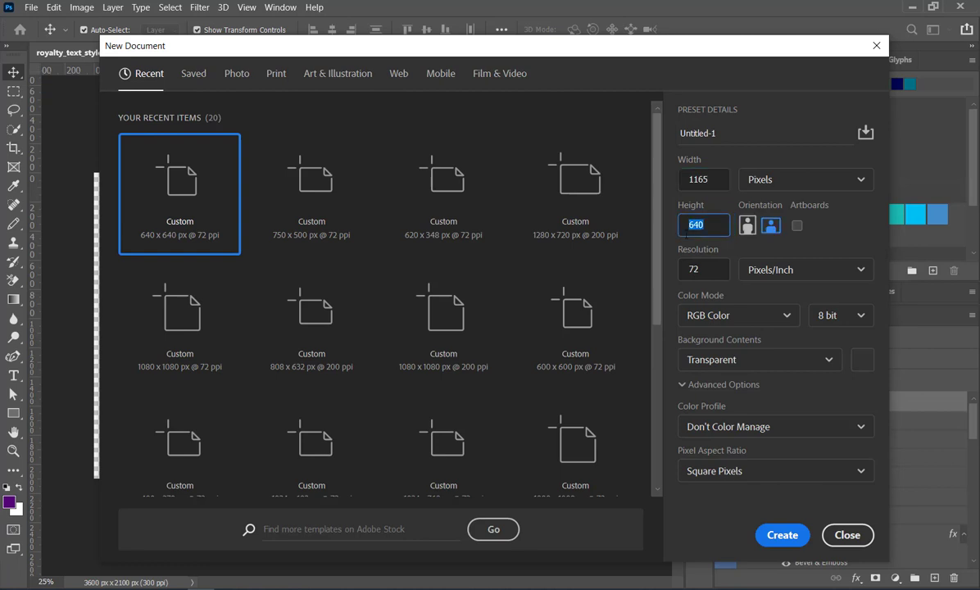
type("1654")
left_click(703, 269)
type("200")
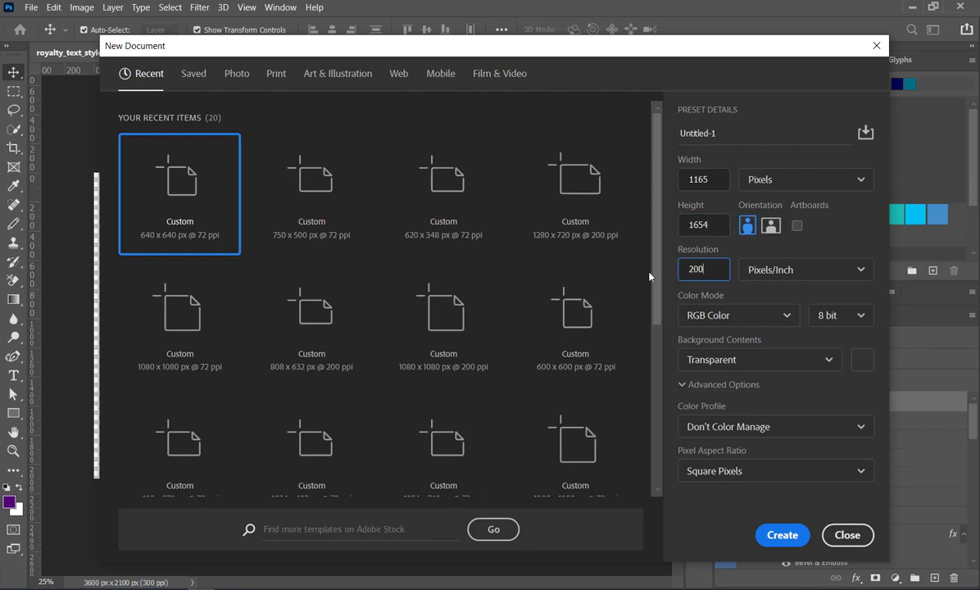
left_click(791, 372)
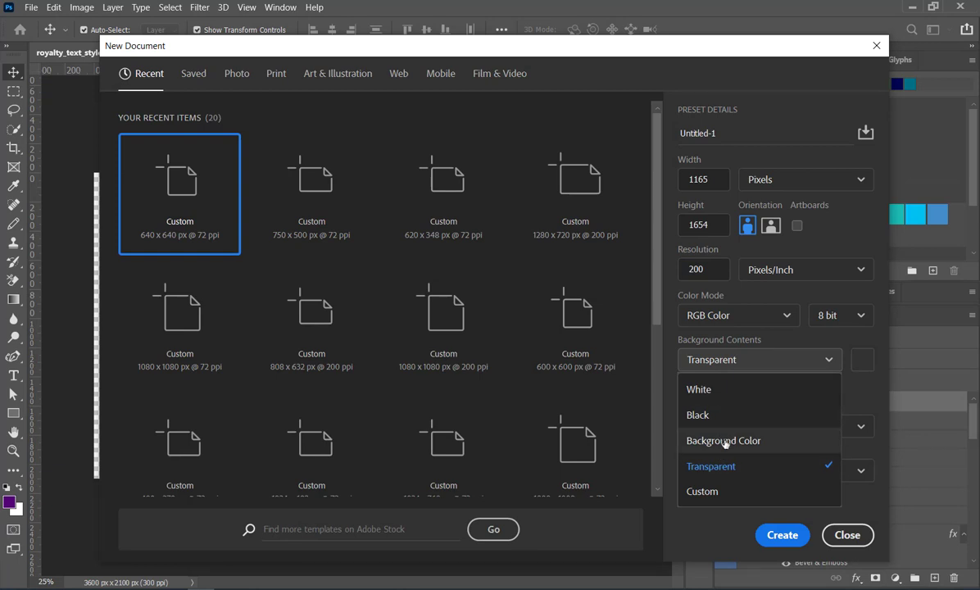
left_click(722, 390)
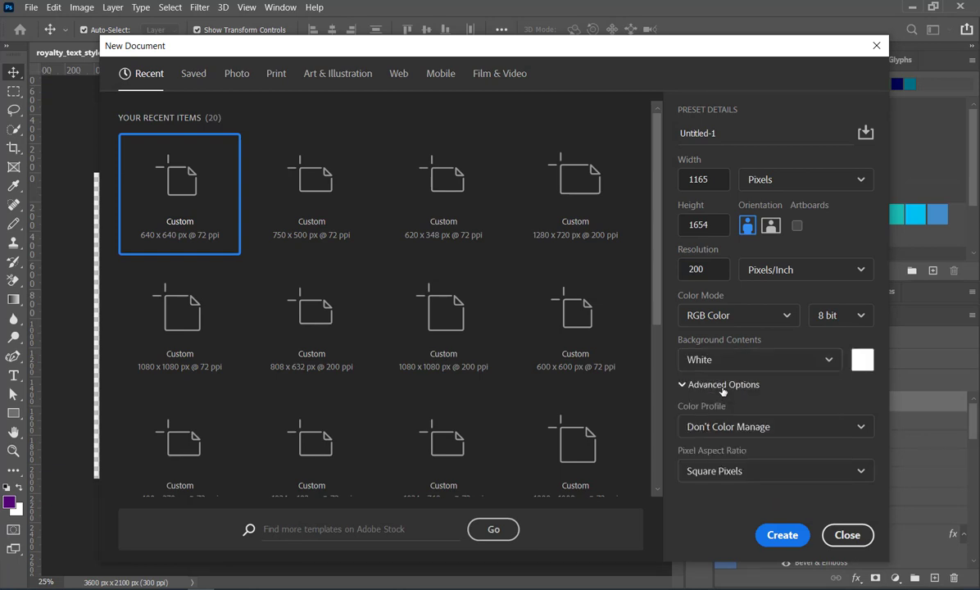
key("Return")
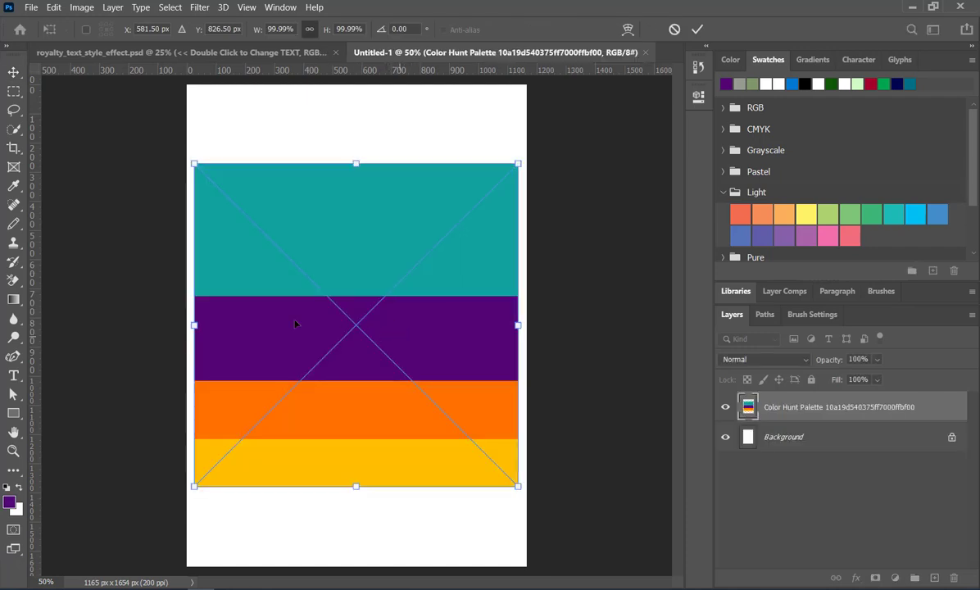
- Sample the purple band of the placed color palette image as the foreground color and delete the palette layer
key("Return")
key("i")
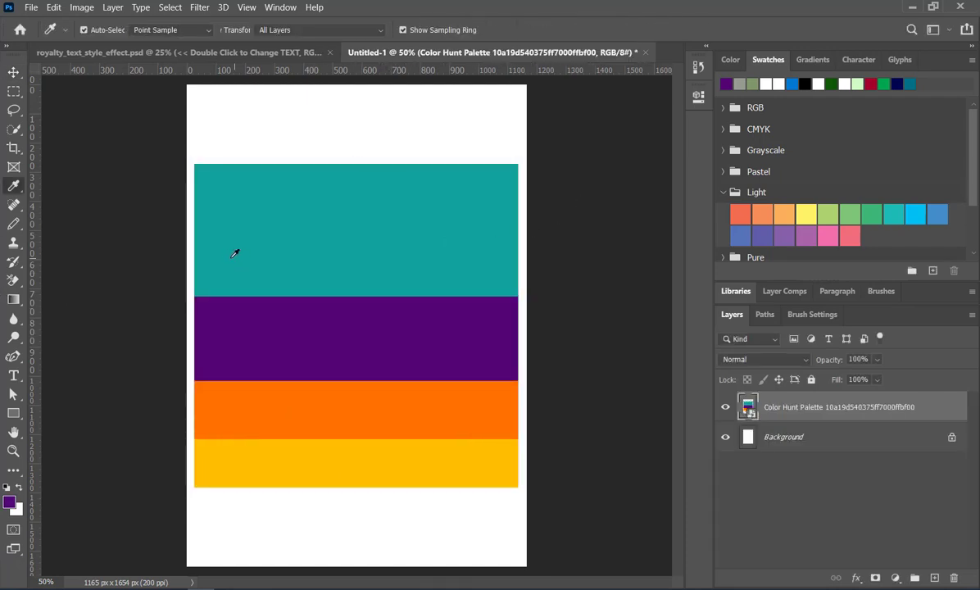
left_click(395, 337)
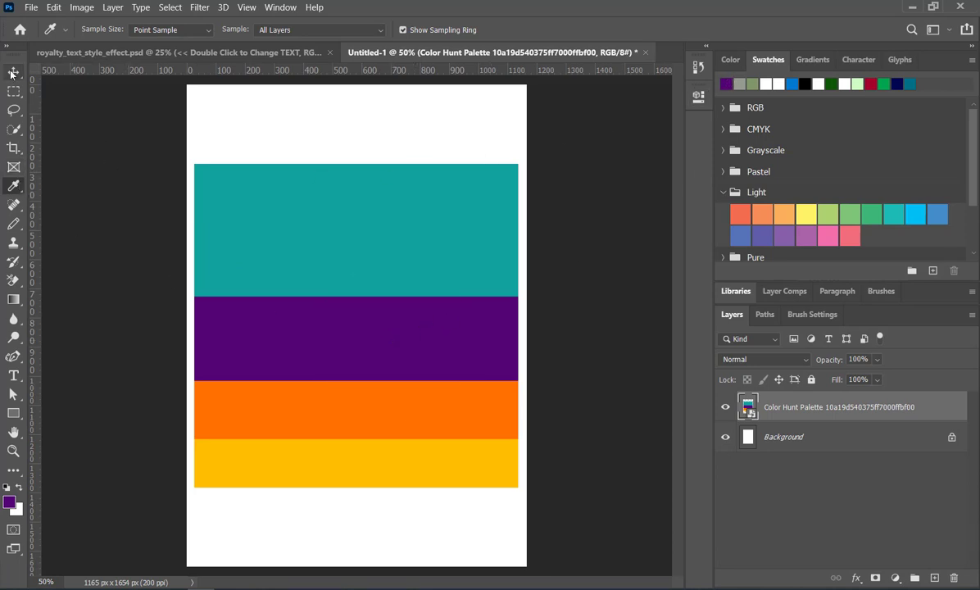
key("v")
key("Delete")
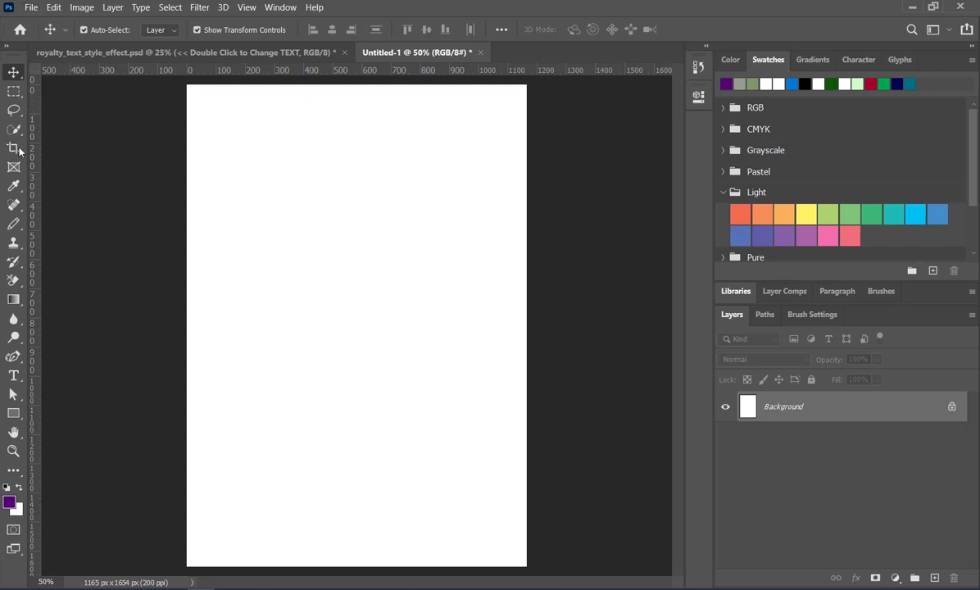
- Draw a rectangle of about 1204 by 1686 px covering the whole canvas and fill it with the recently used purple
left_click(13, 413)
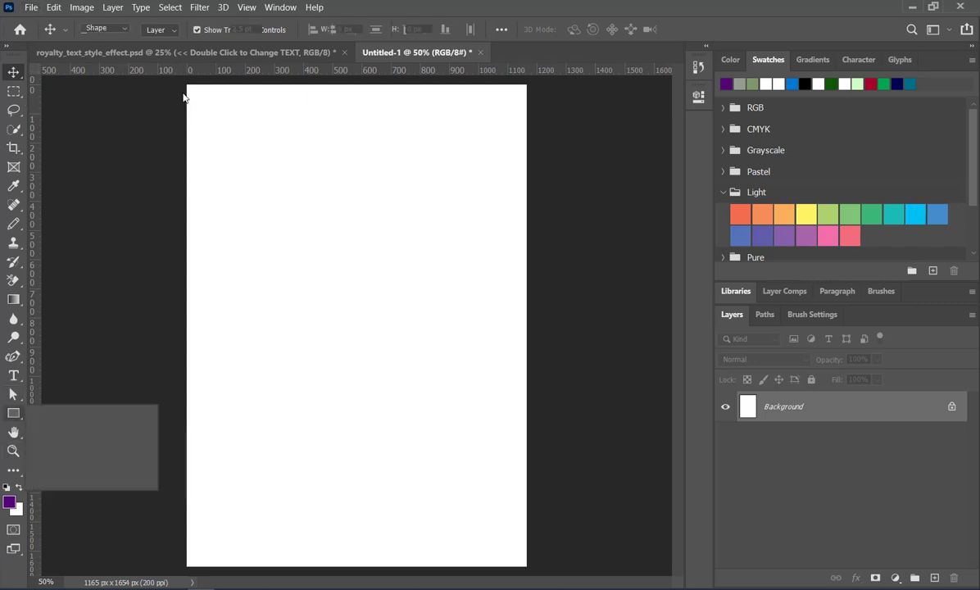
left_click_drag(182, 82, 534, 573)
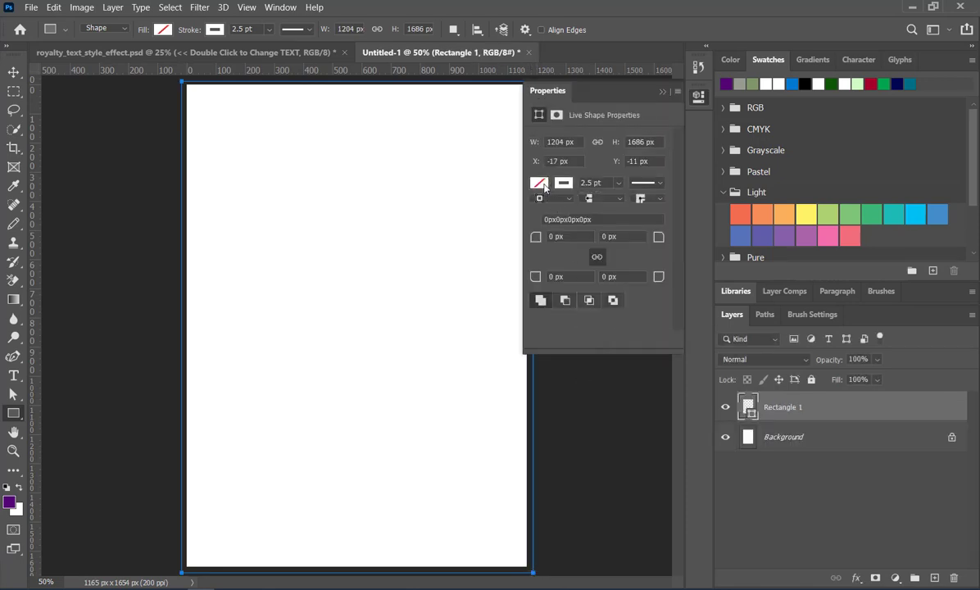
left_click(540, 182)
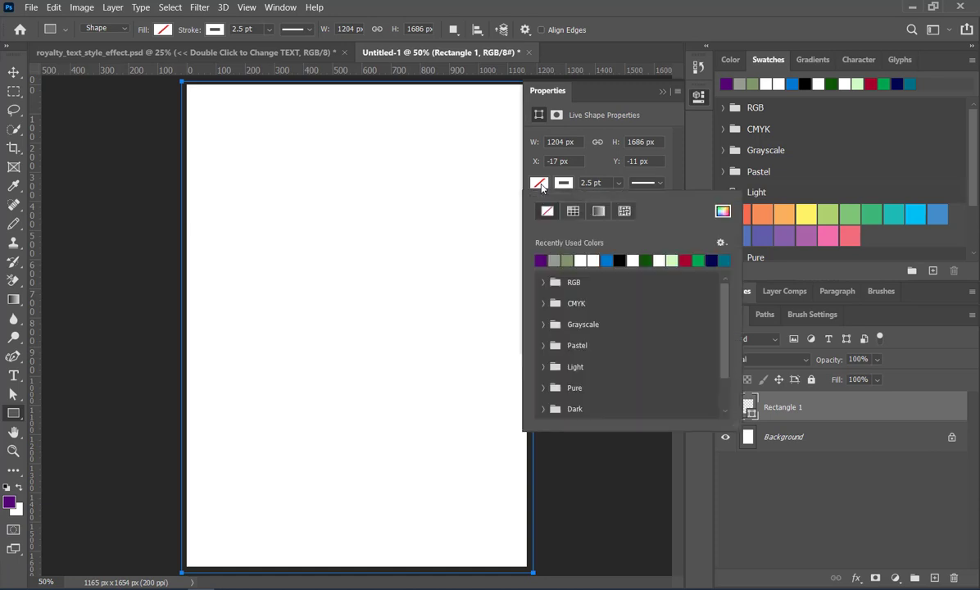
left_click(542, 260)
left_click(663, 94)
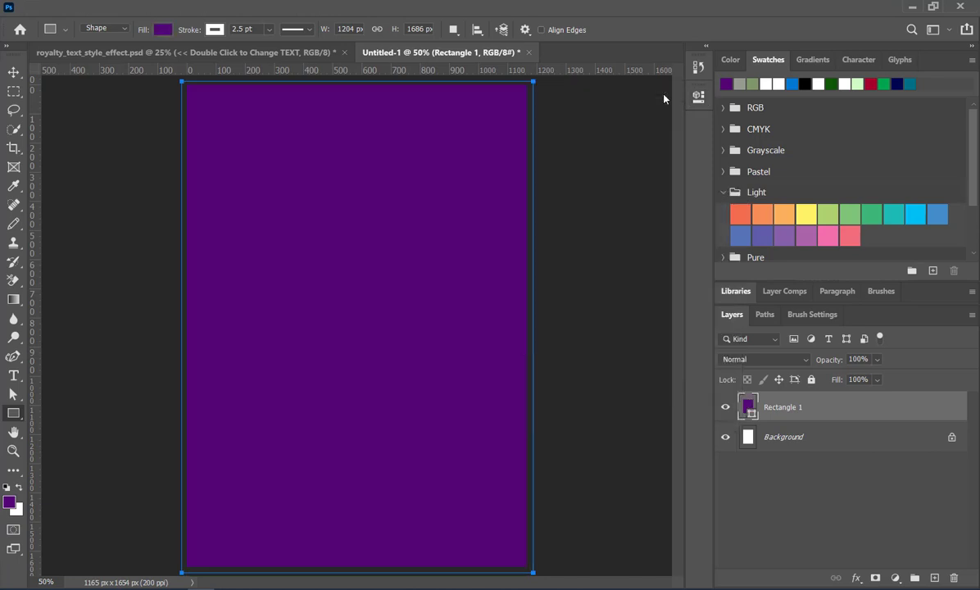
left_click(15, 73)
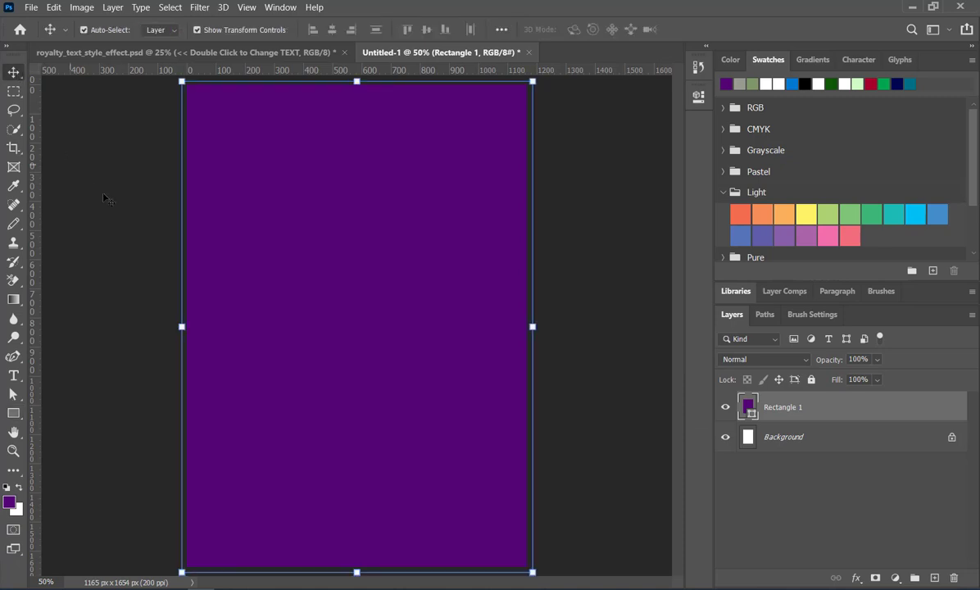
left_click(114, 205)
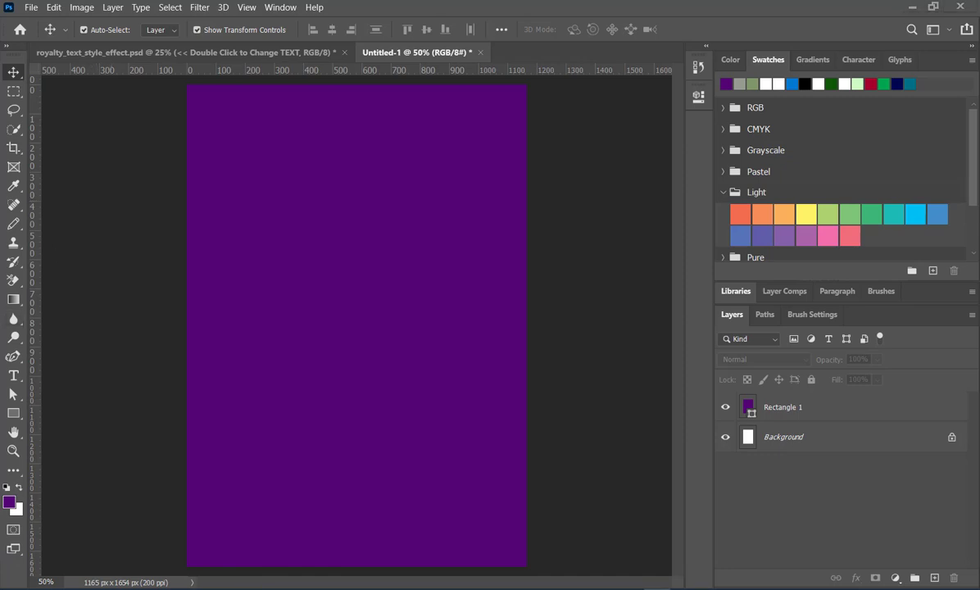
- Place the pmiw630ydpe crowd photo from the CHURCH POSTERS folder as an embedded image, aligned to the top edge of the canvas
left_click(31, 8)
left_click(70, 287)
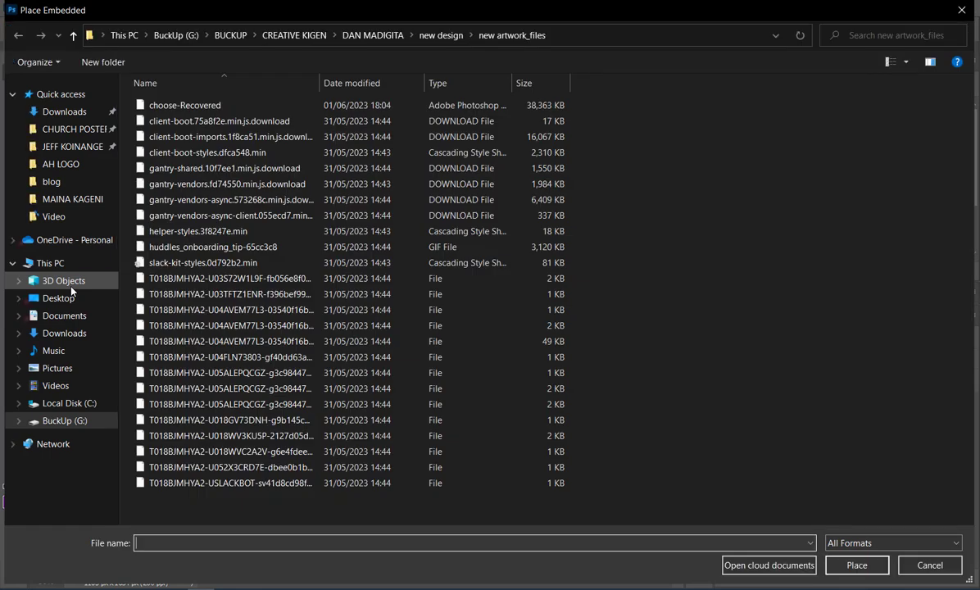
left_click(78, 130)
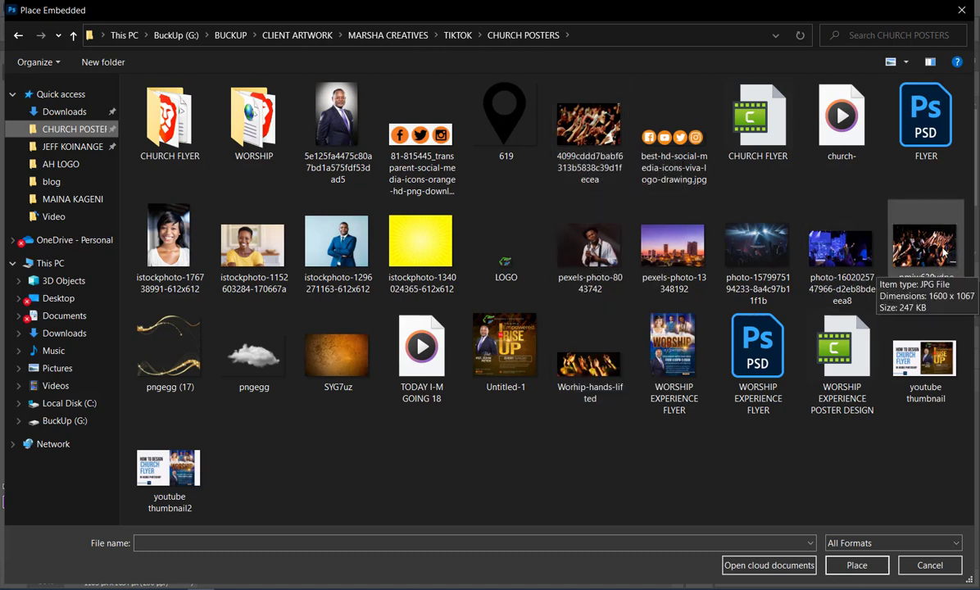
double_click(885, 242)
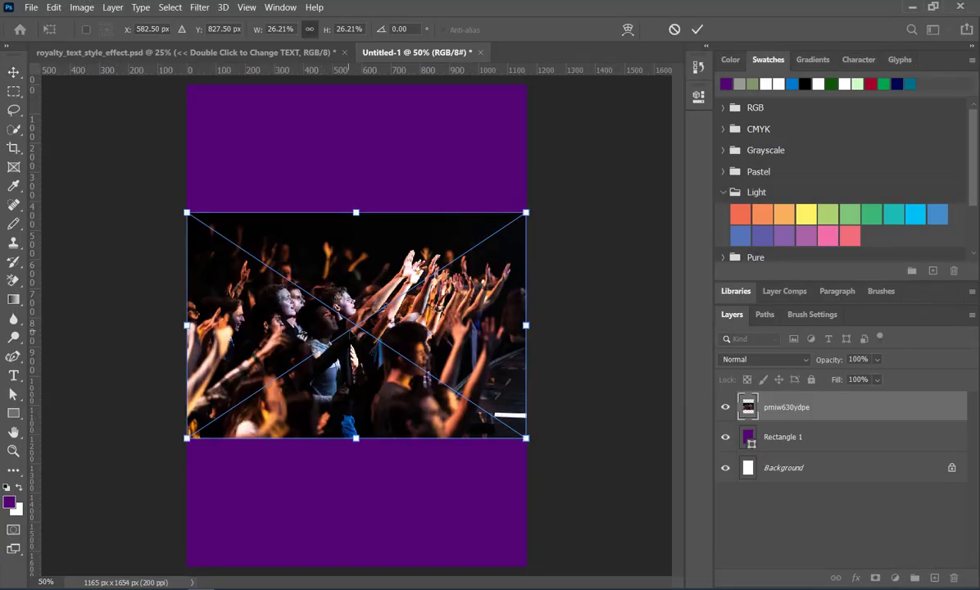
left_click_drag(361, 305, 366, 175)
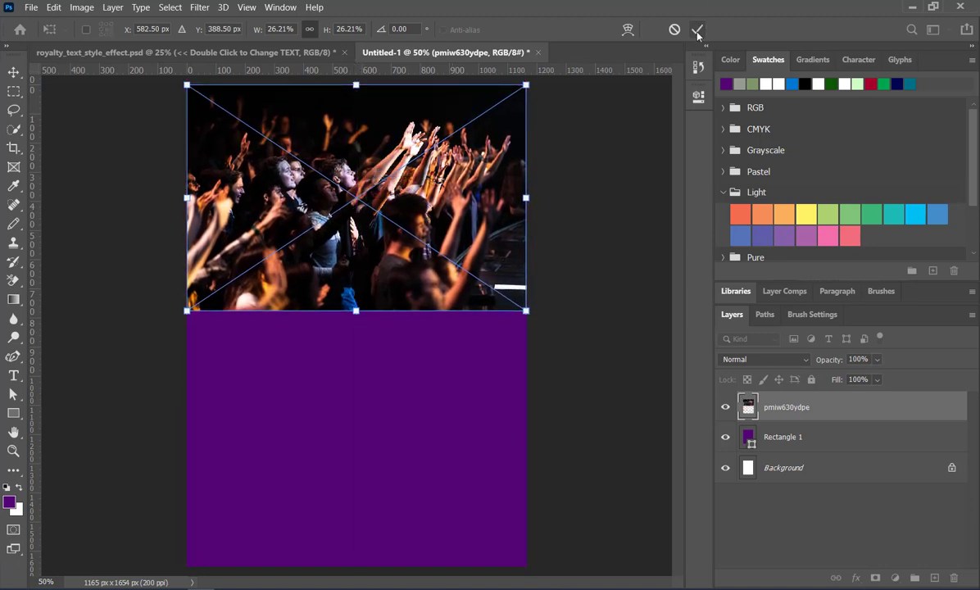
left_click(696, 29)
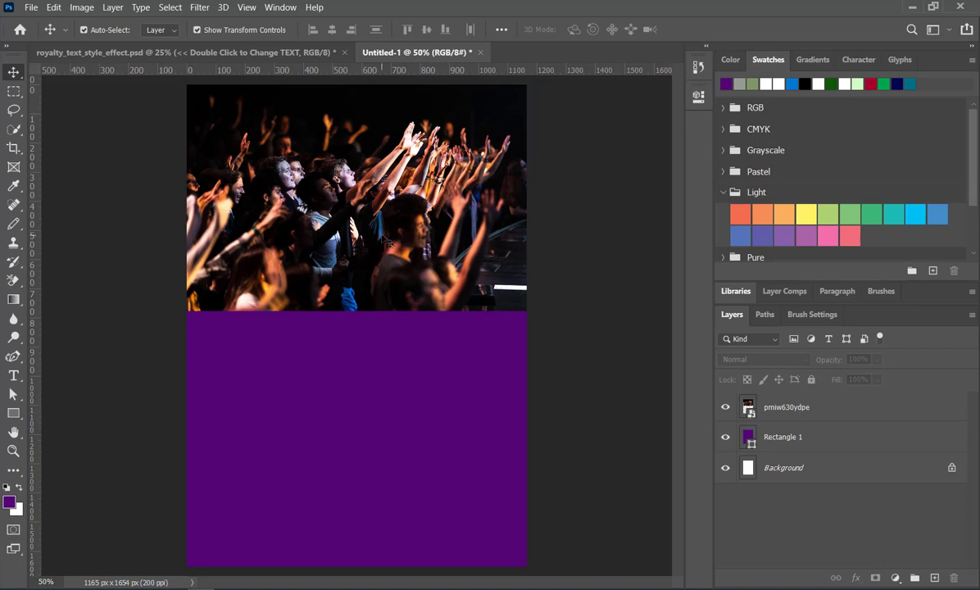
- Convert the crowd photo's smart object to a regular layer and flip it horizontally
left_click(699, 97)
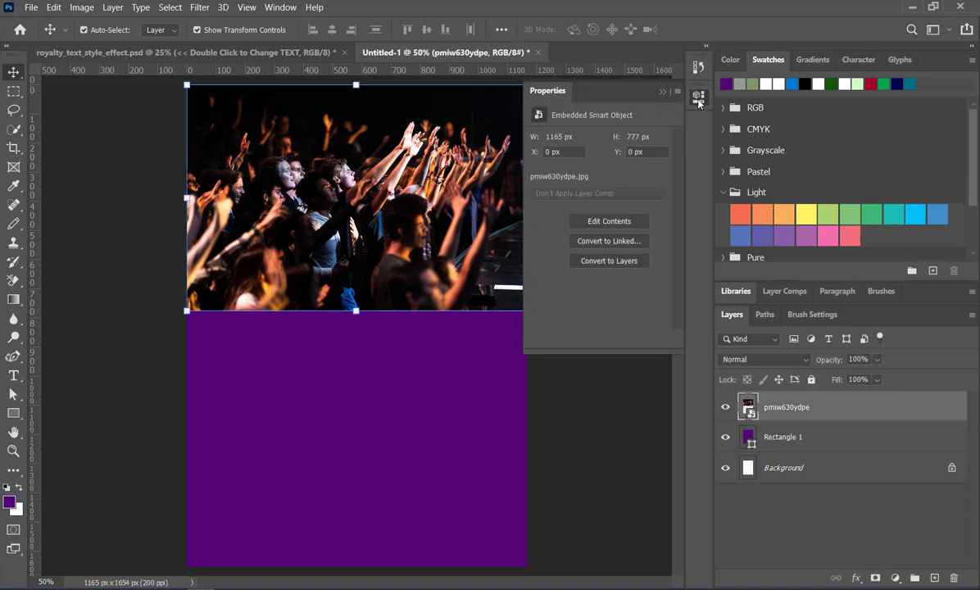
left_click(610, 260)
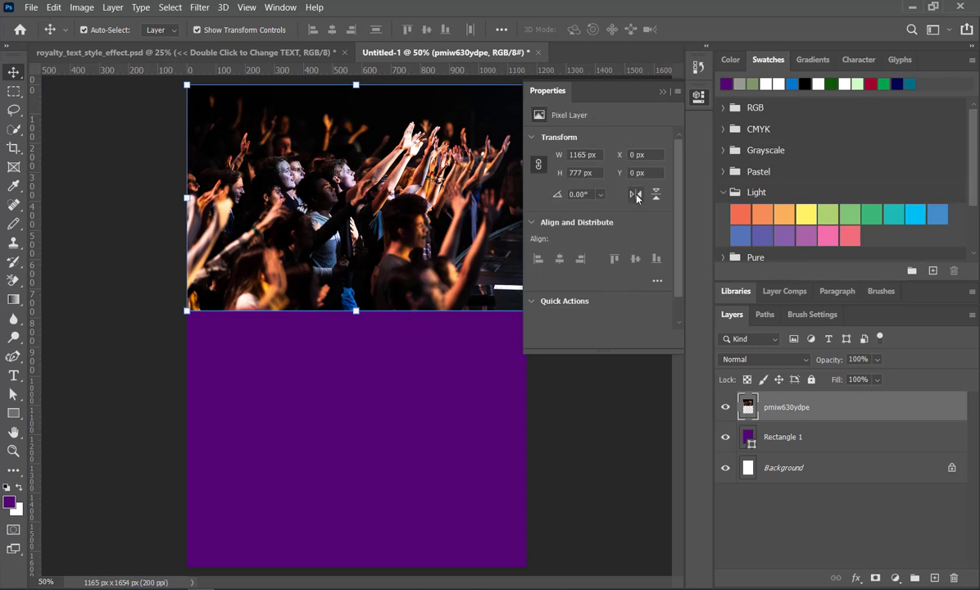
left_click(636, 195)
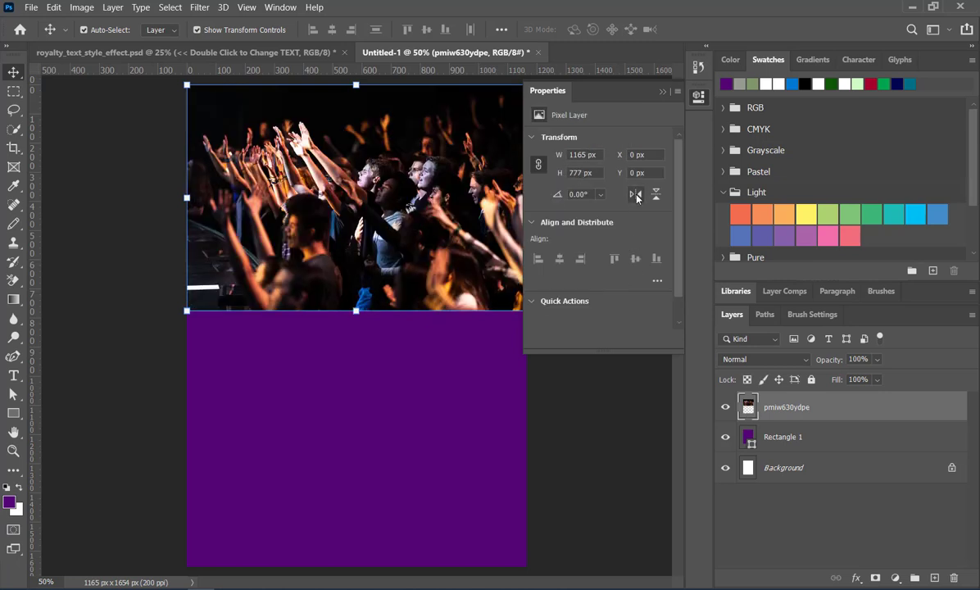
left_click(663, 91)
left_click(574, 174)
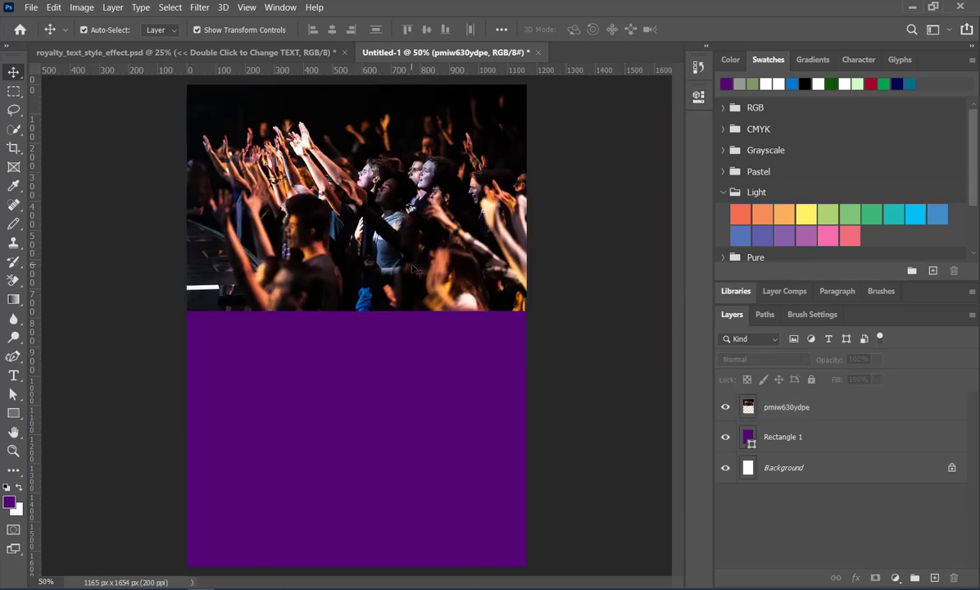
- Add a layer mask to the crowd photo and fade its lower edge into the purple with a linear black-to-transparent gradient
left_click(417, 267)
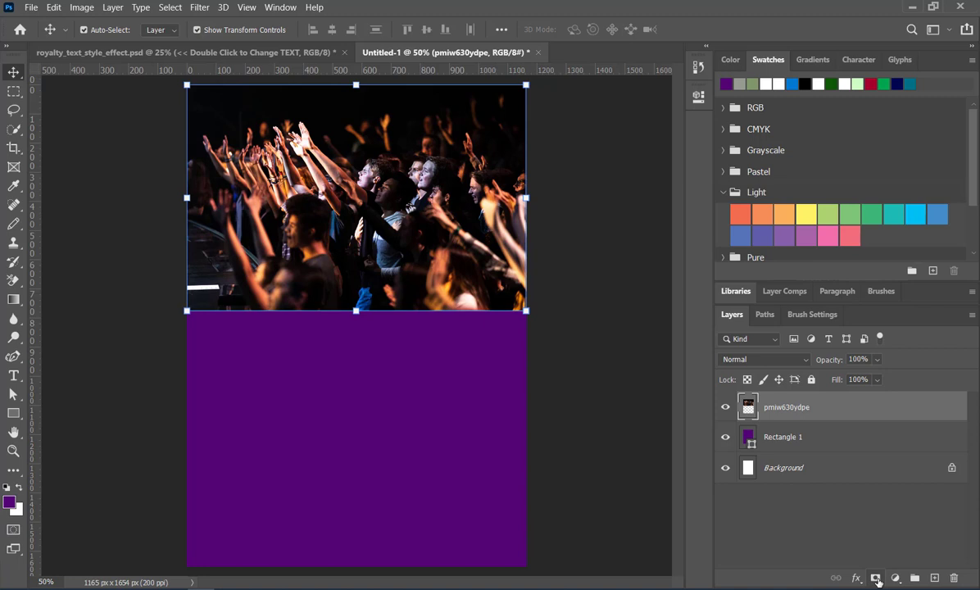
left_click(875, 577)
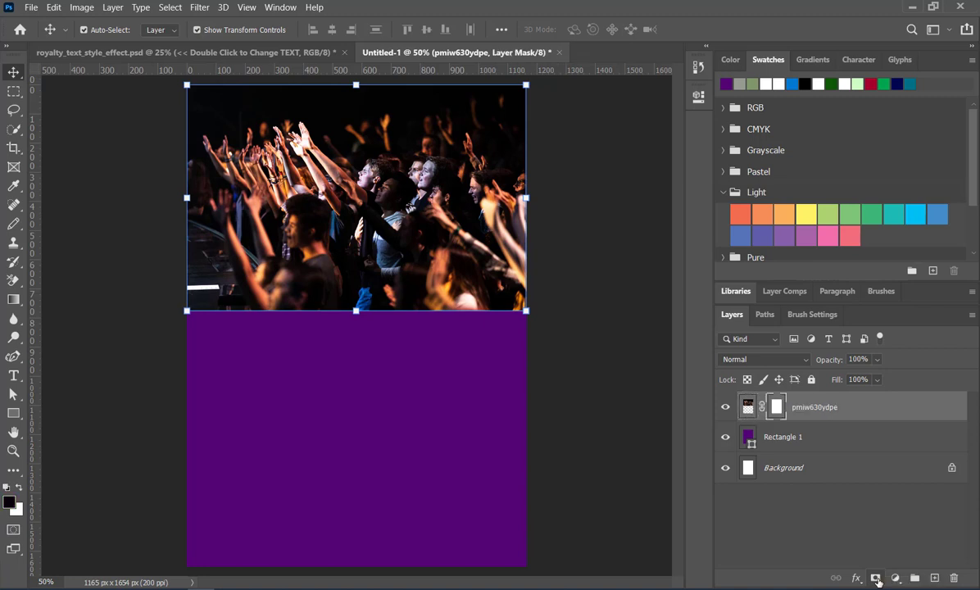
left_click(13, 299)
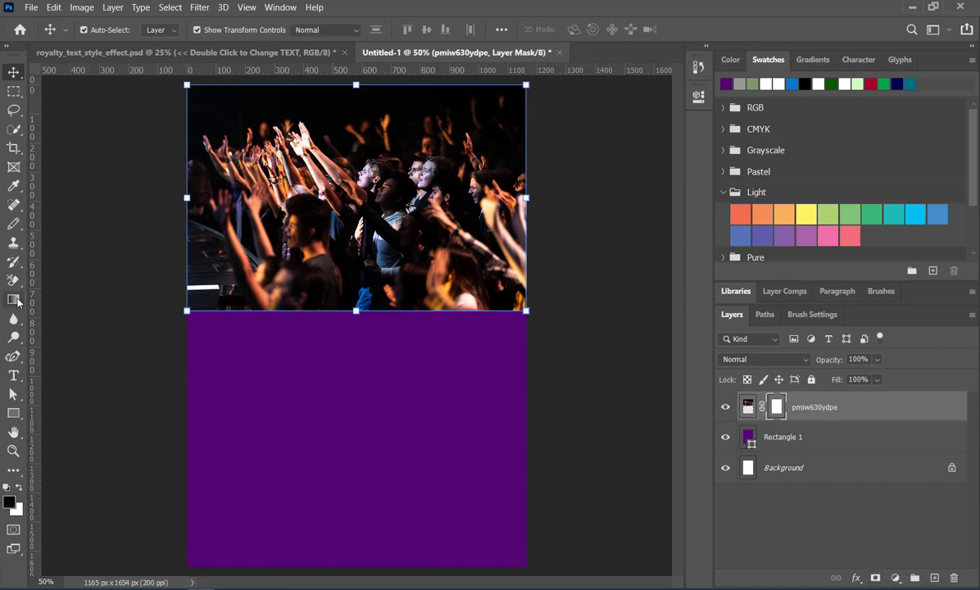
left_click(136, 30)
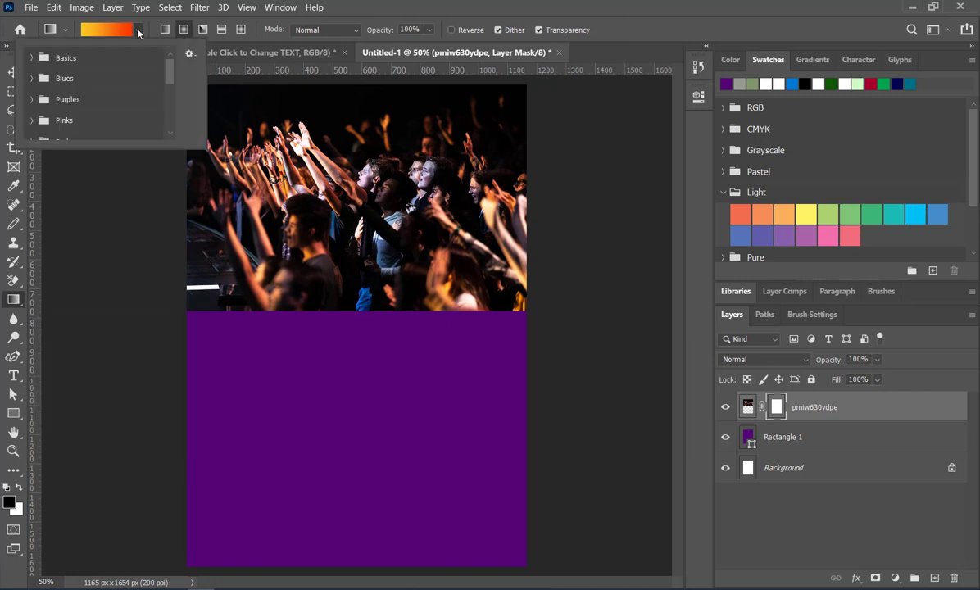
left_click(31, 57)
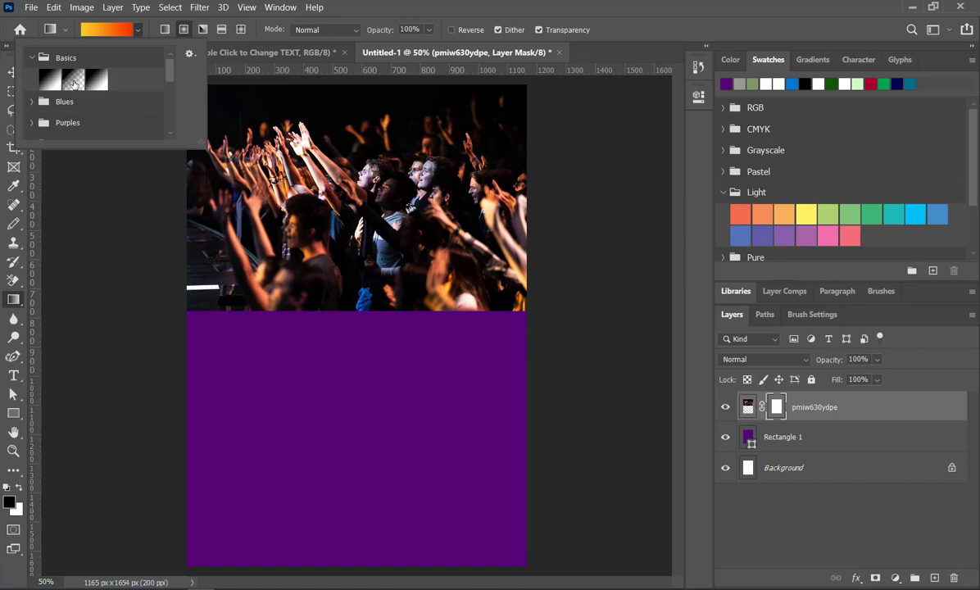
left_click(73, 82)
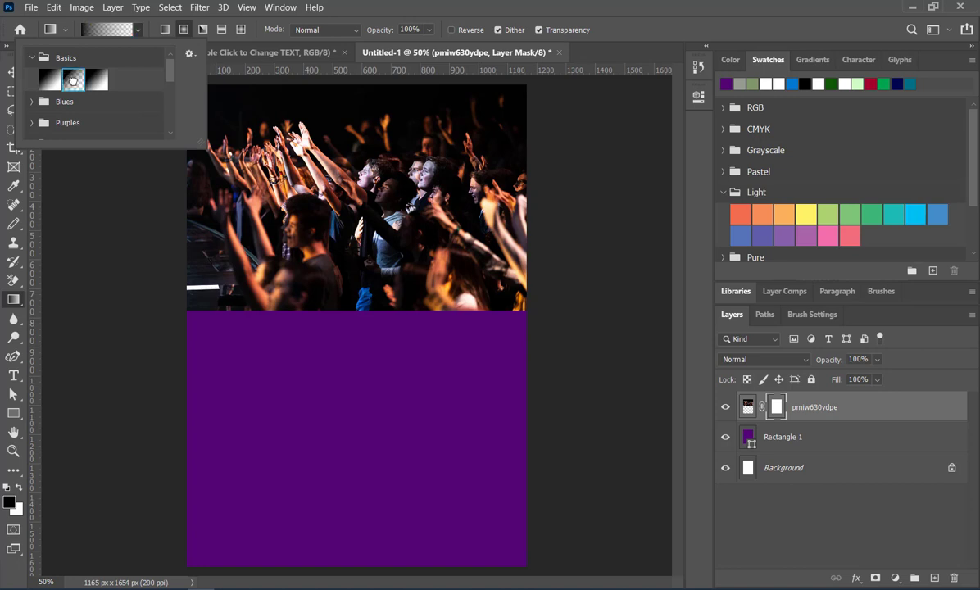
left_click(163, 31)
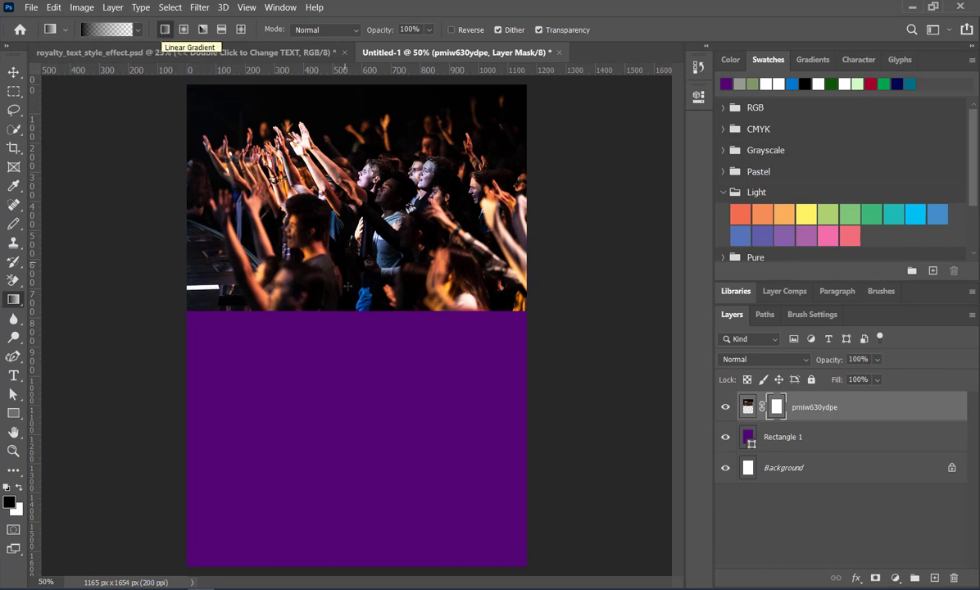
left_click_drag(352, 325, 353, 209)
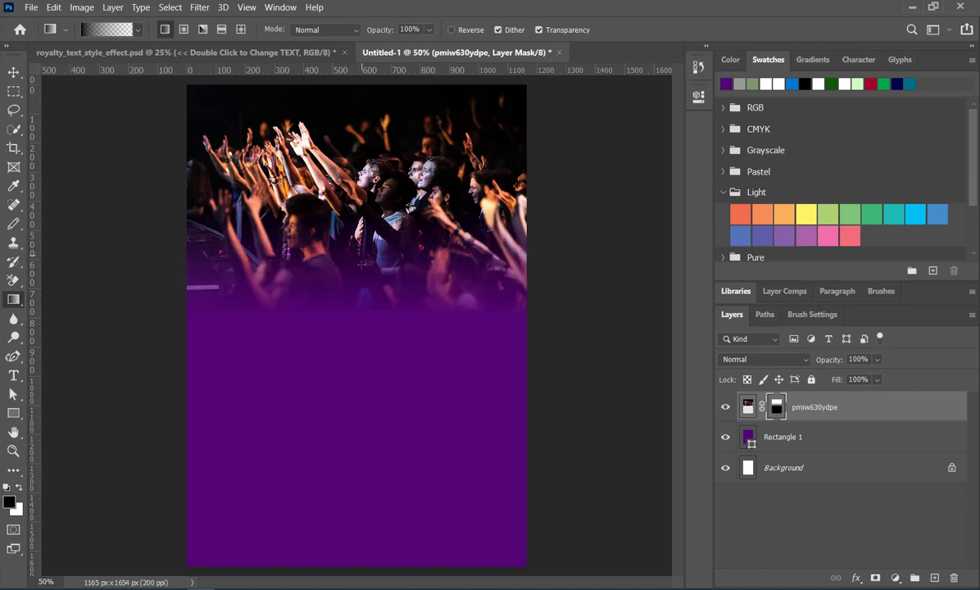
- Extend the fade higher up the crowd photo with further upward gradients on its mask, and deselect the layer
left_click_drag(361, 297, 362, 201)
left_click_drag(362, 297, 361, 296)
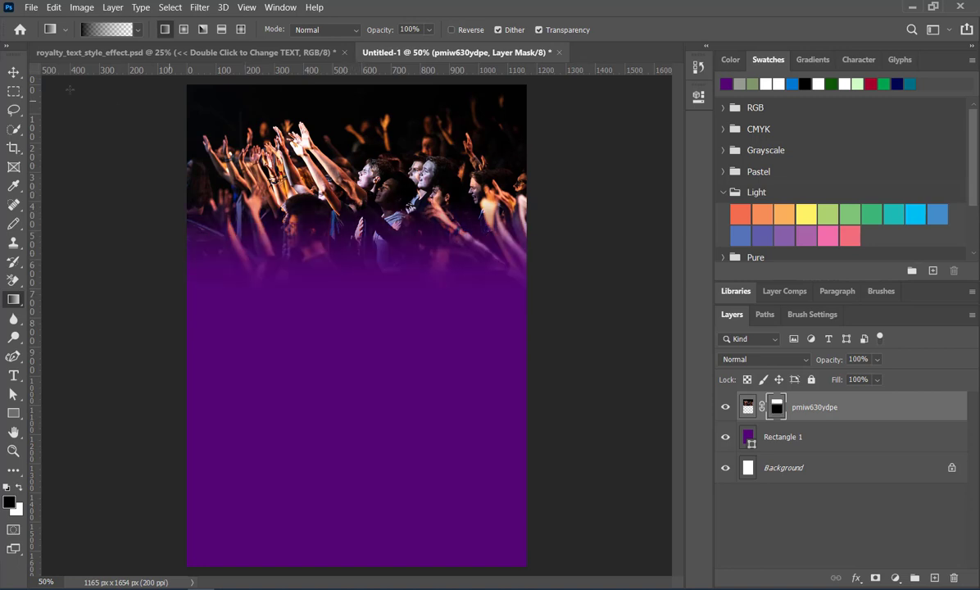
key("v")
left_click(114, 212)
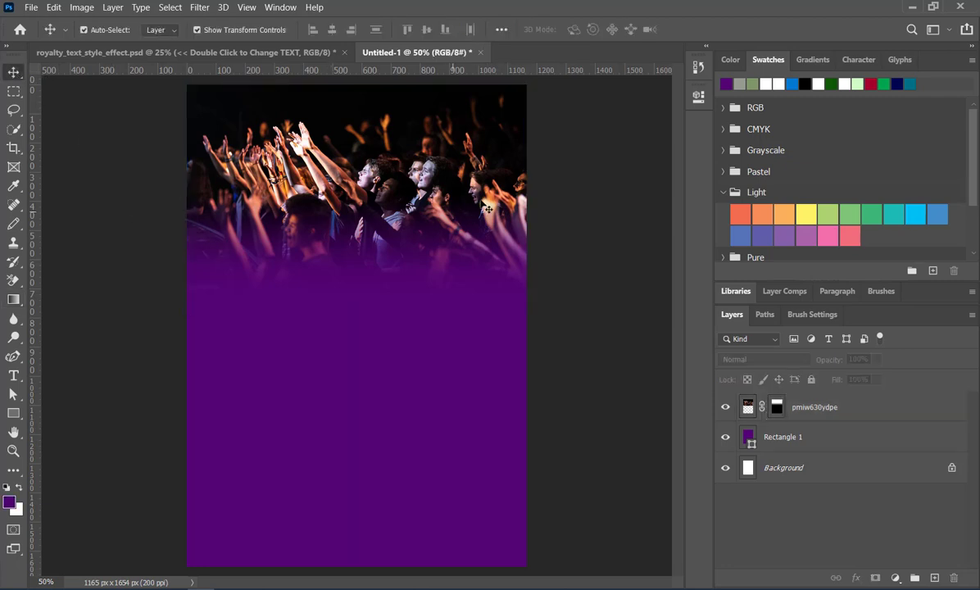
- Set the crowd photo layer's blend mode to Soft Light and deselect the layer
left_click(427, 177)
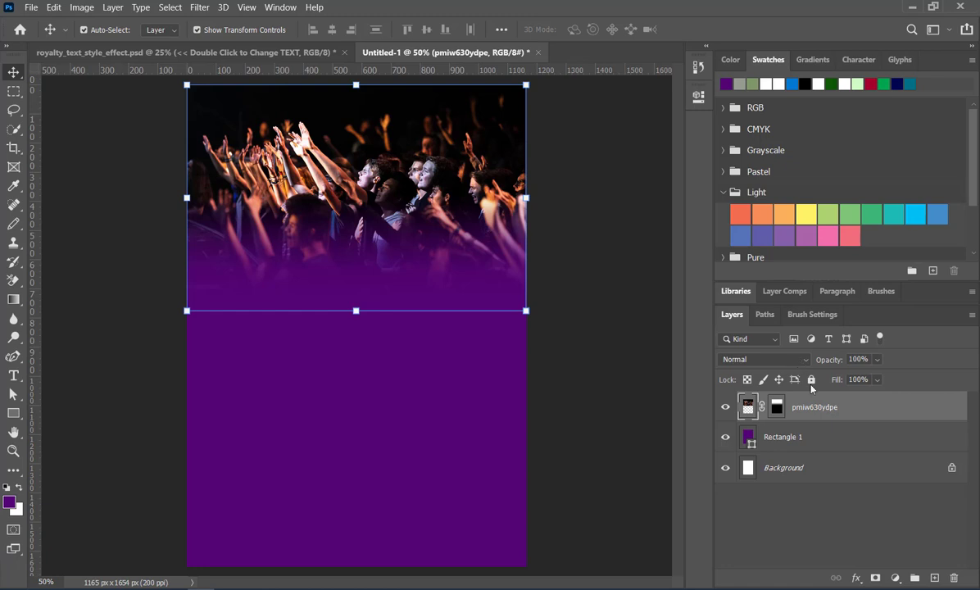
left_click(800, 360)
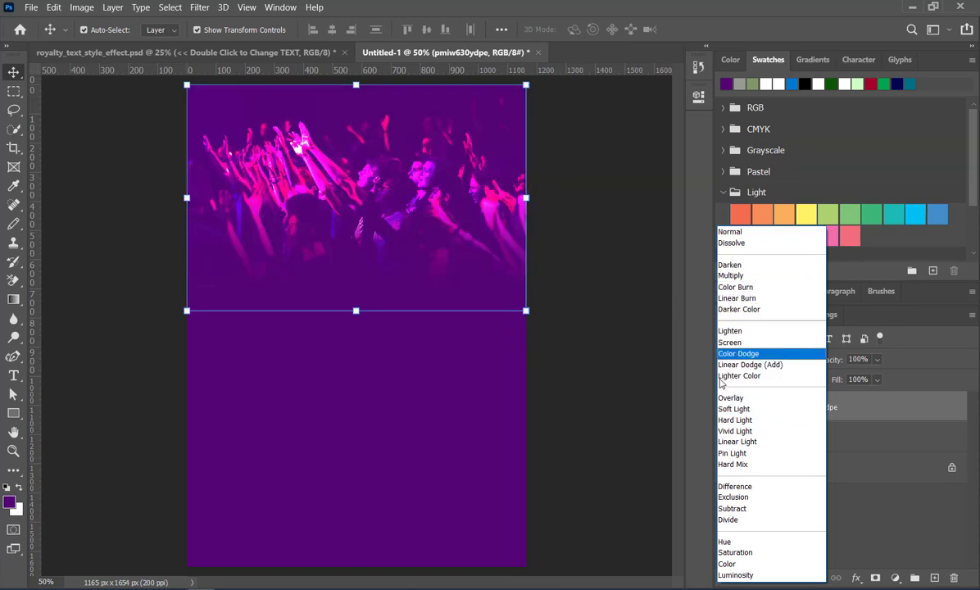
left_click(721, 412)
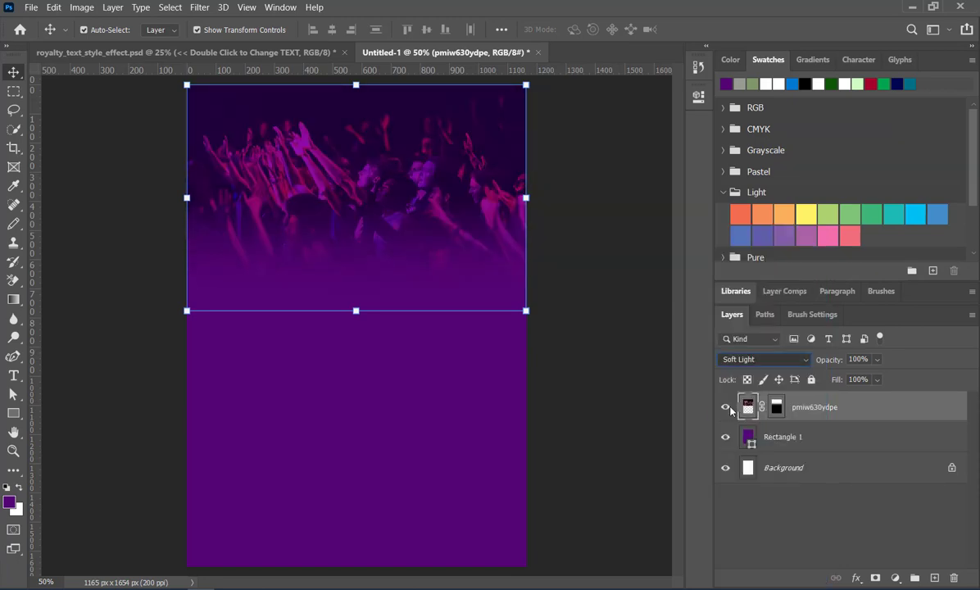
left_click(615, 383)
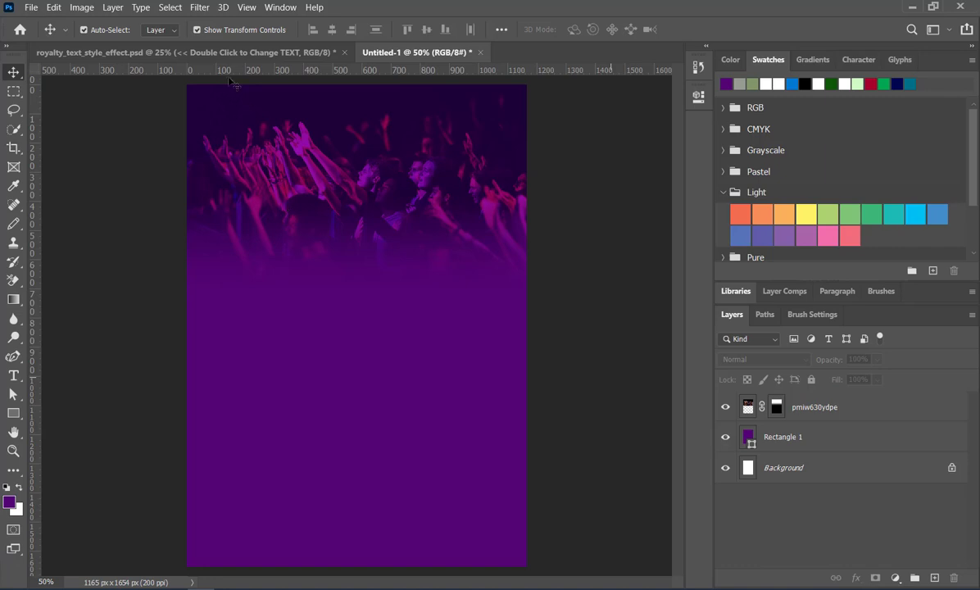
- Place the suited man's portrait 5e125fa4475c80a7bd1a575fdf53dad5 as an embedded image, scaled to about 155% over the middle of the flyer
left_click(37, 9)
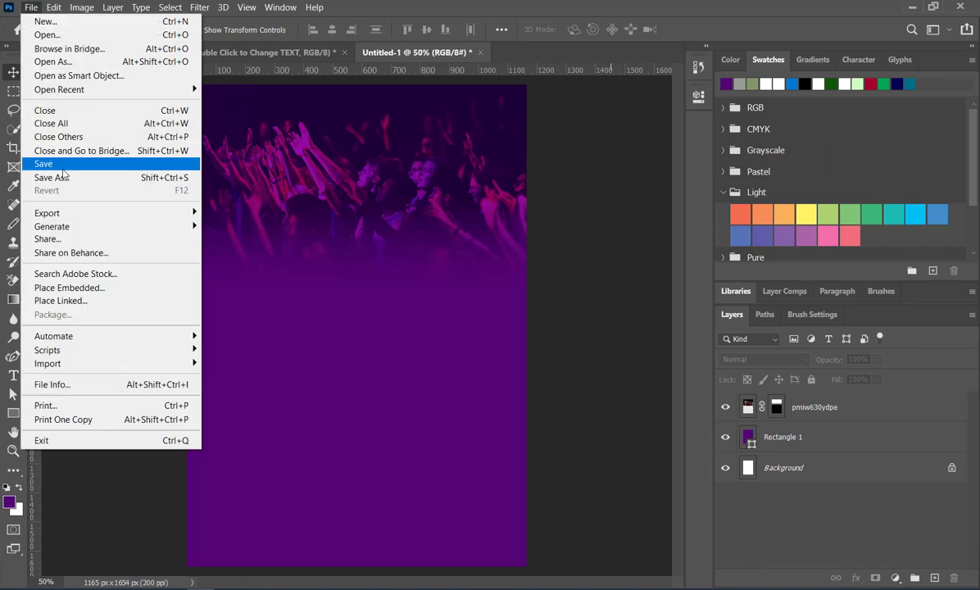
left_click(67, 289)
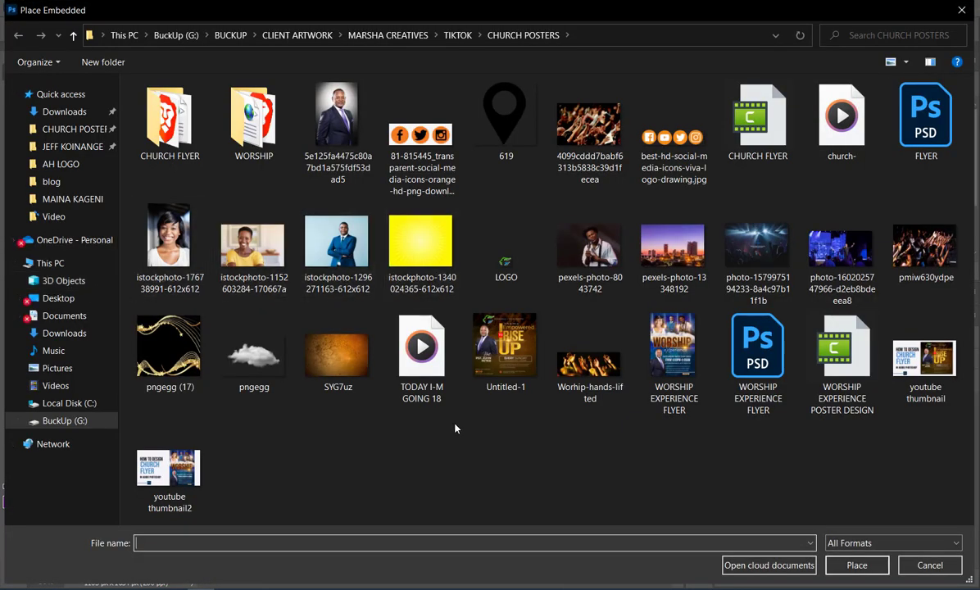
double_click(334, 136)
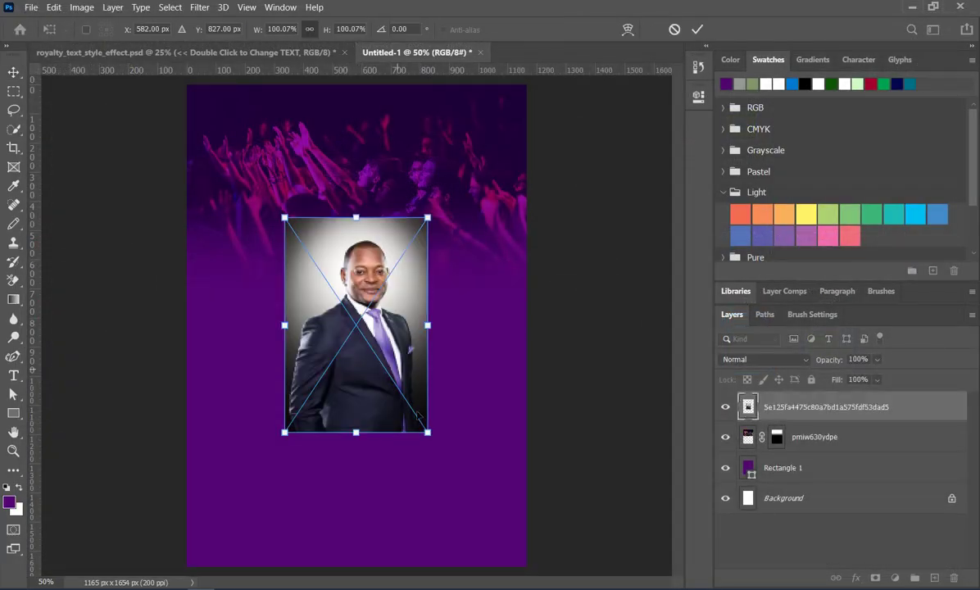
left_click_drag(427, 432, 533, 550)
left_click_drag(439, 483, 431, 438)
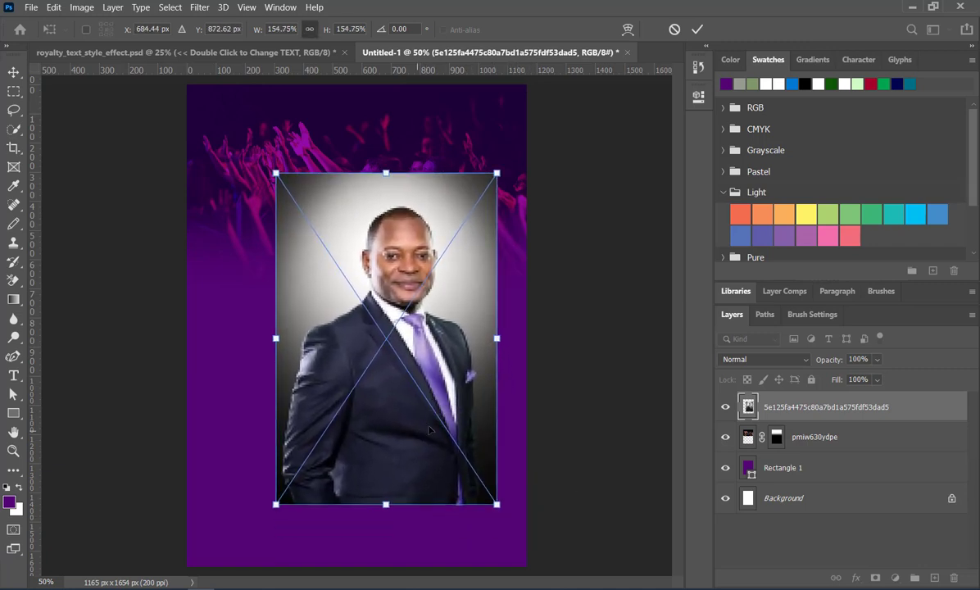
left_click(698, 31)
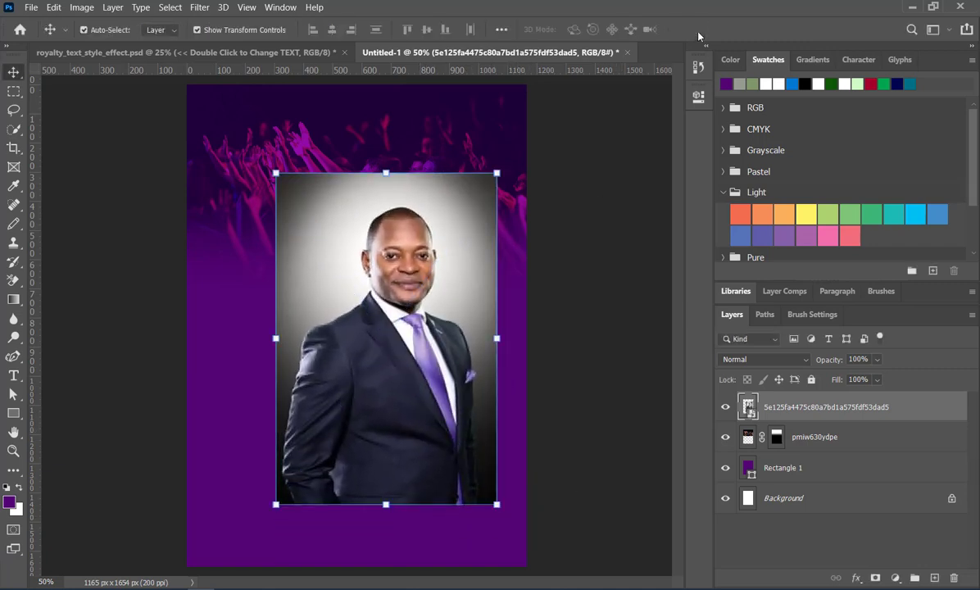
- Convert the portrait's smart object to a regular layer and remove its background
left_click(698, 97)
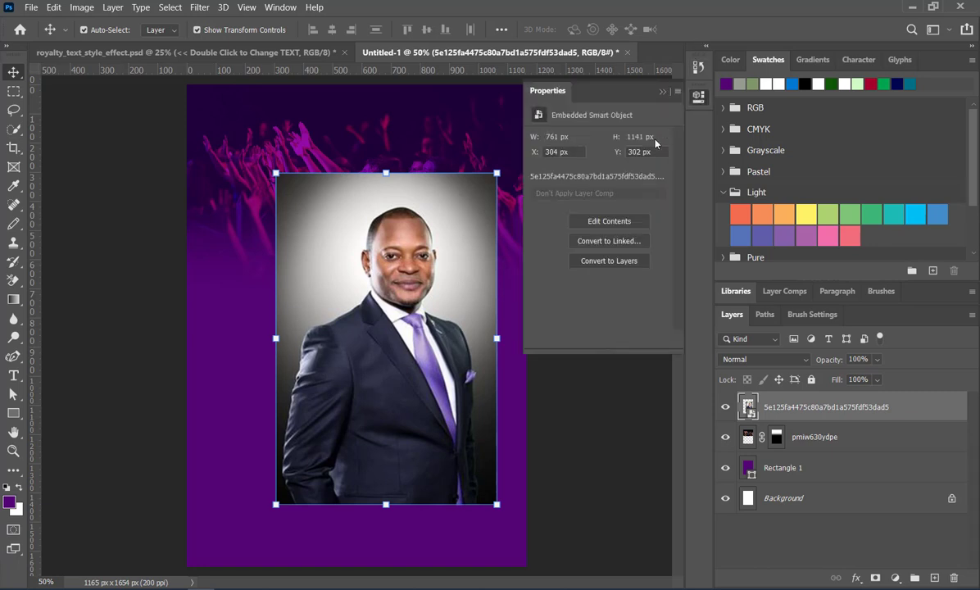
left_click(627, 260)
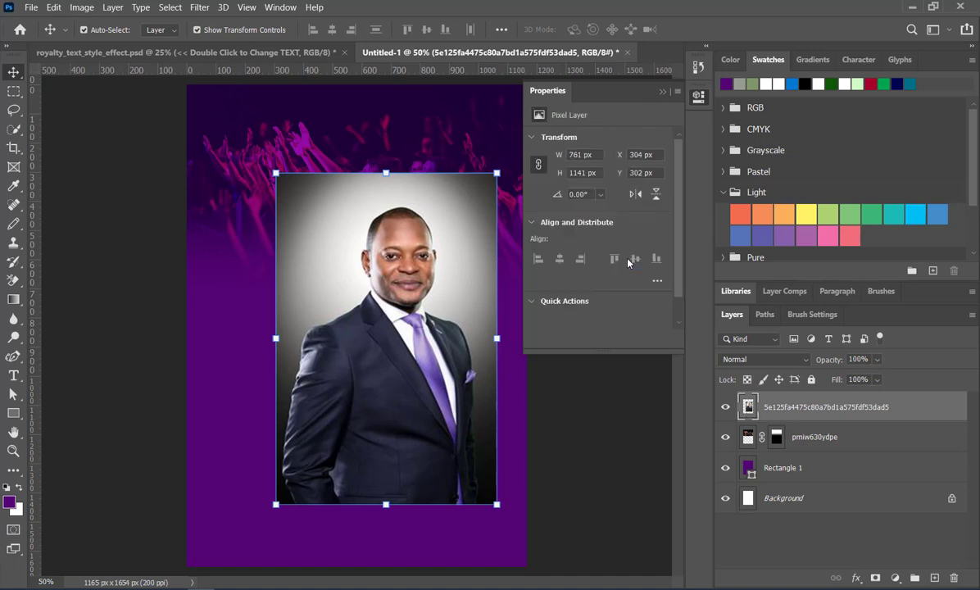
left_click(533, 302)
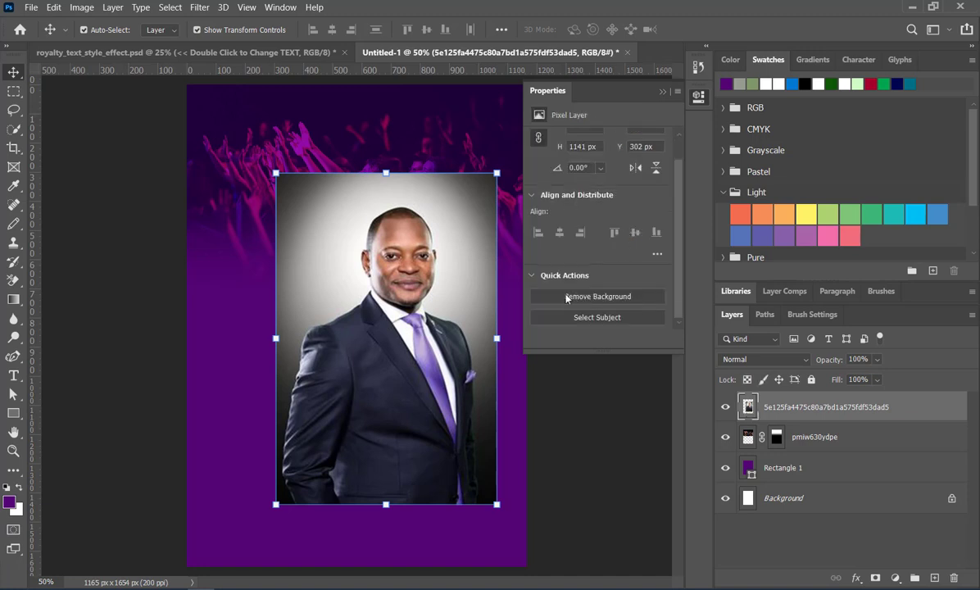
left_click(576, 297)
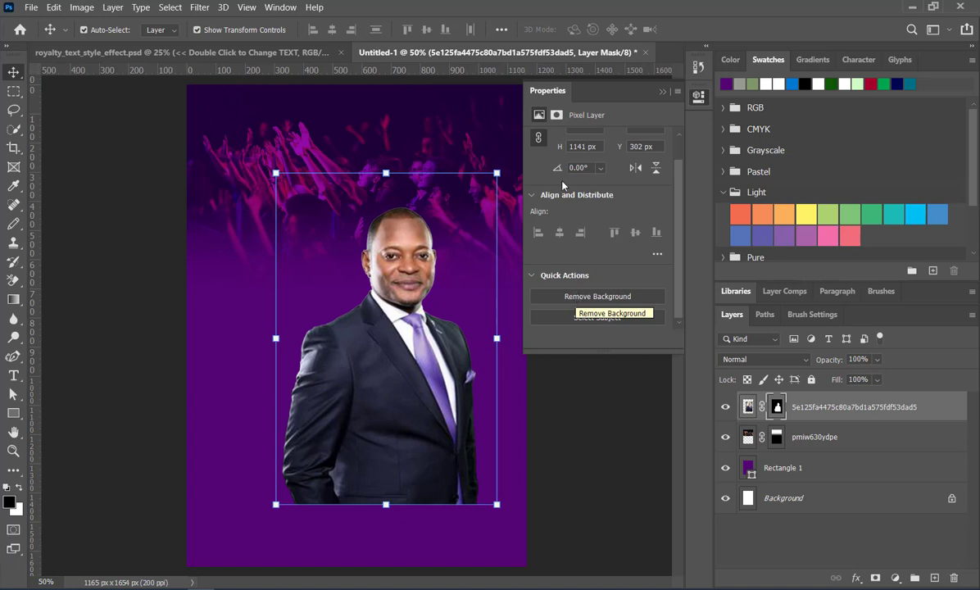
left_click(663, 92)
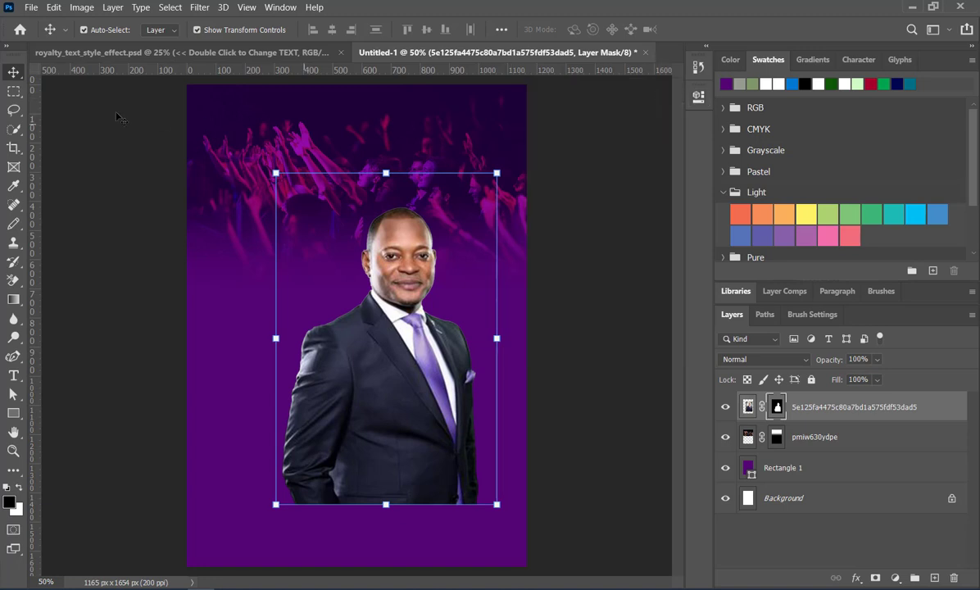
- Flip the man's portrait horizontally and move it toward the flyer's lower right, with his shoulder at the canvas edge
left_click(393, 344)
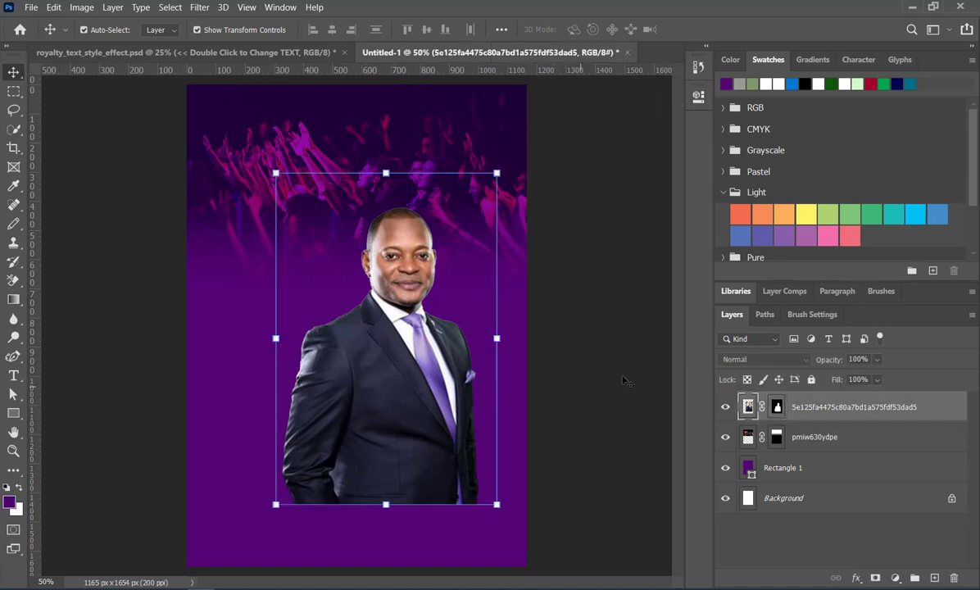
left_click(698, 96)
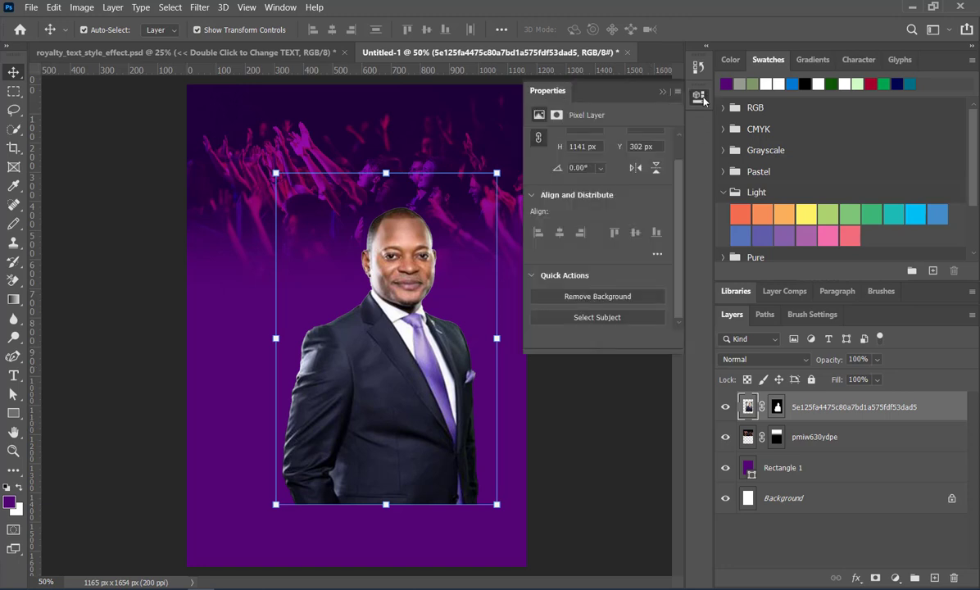
left_click(642, 169)
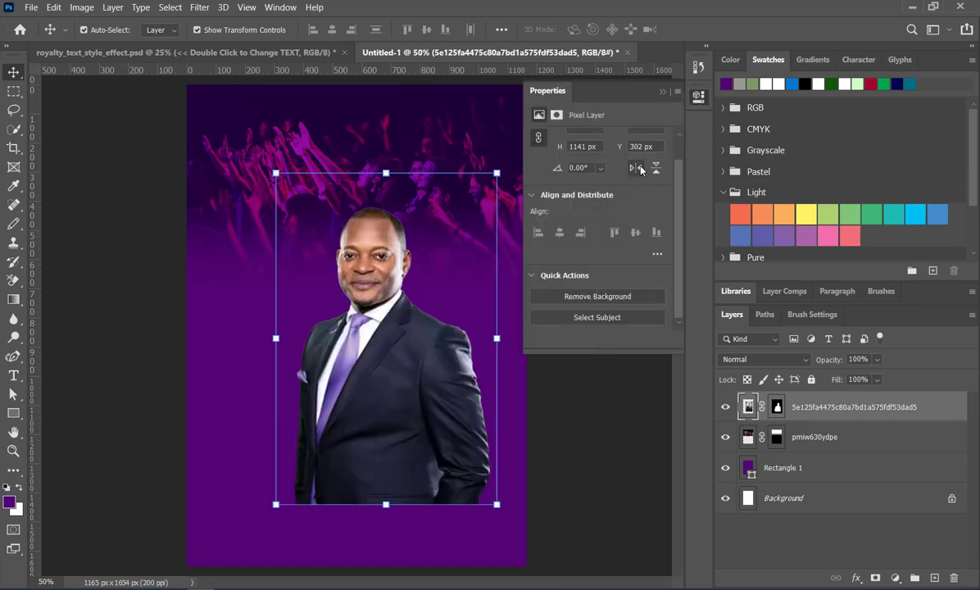
left_click(663, 91)
left_click_drag(386, 384, 441, 414)
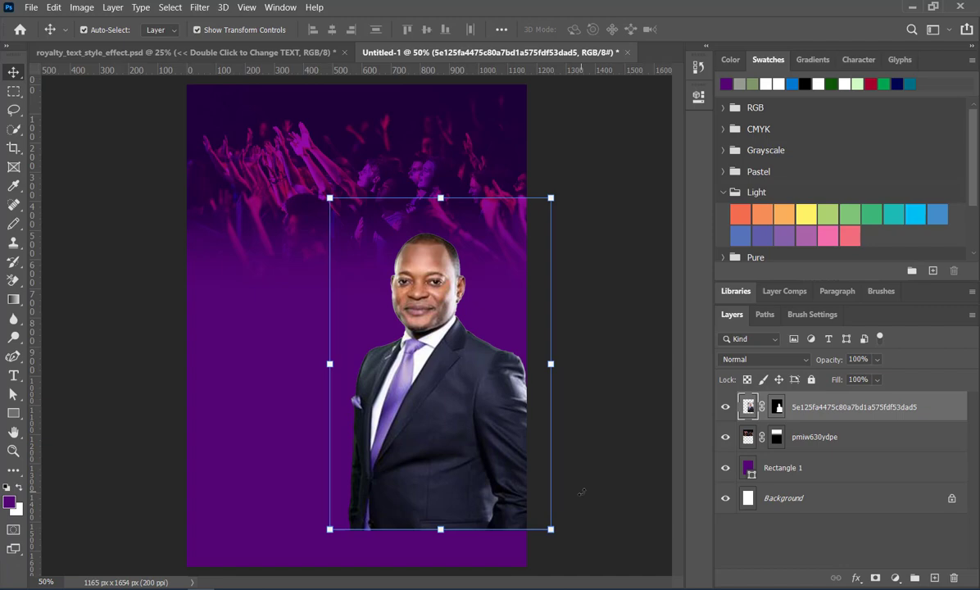
- Convert the masked portrait layer to a smart object and keep it selected
right_click(833, 414)
left_click(651, 206)
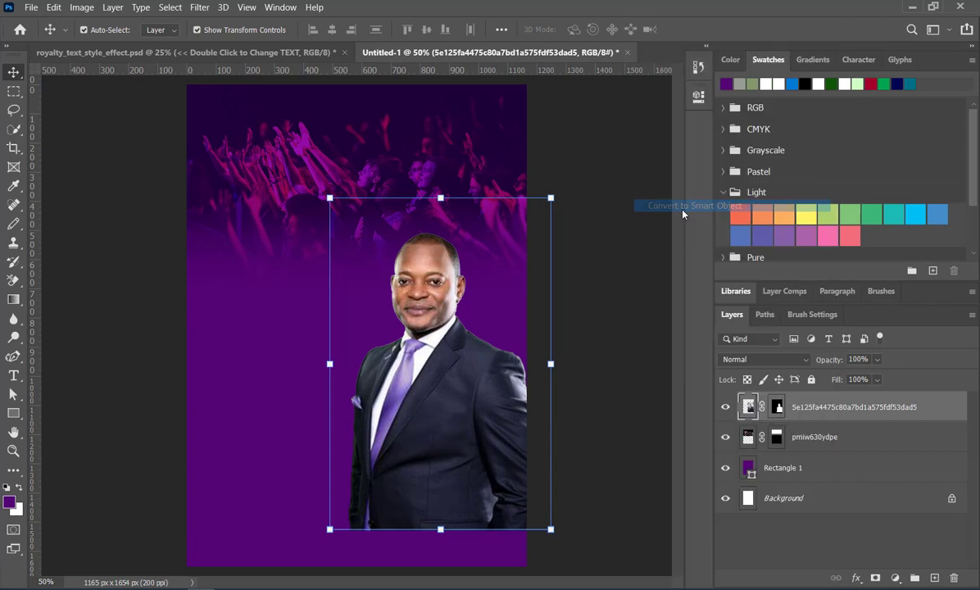
left_click(631, 368)
left_click(826, 408)
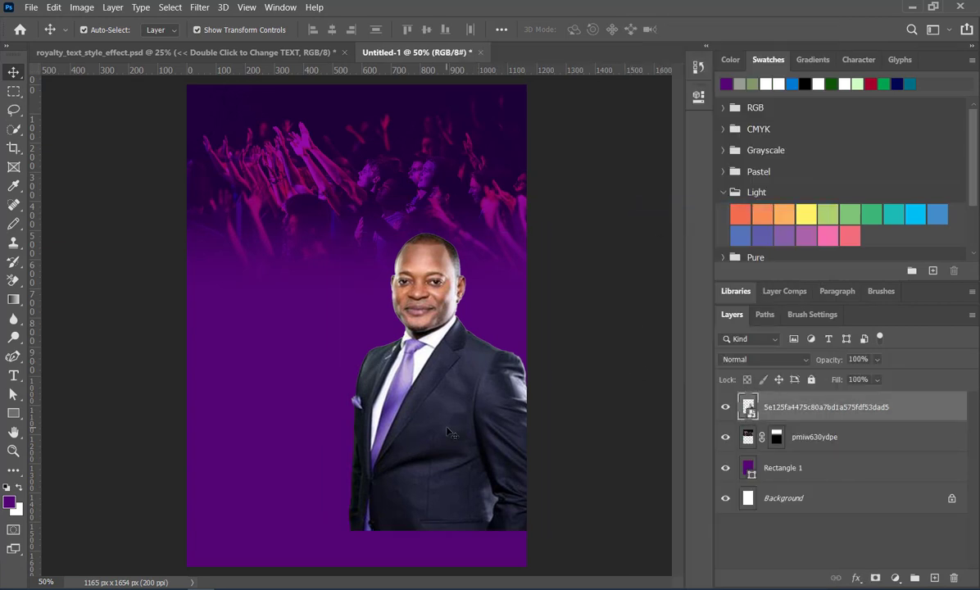
- Try to erase the suit's lower edge on a new layer mask with a 100 px black brush at 100% opacity, and undo it
left_click(876, 579)
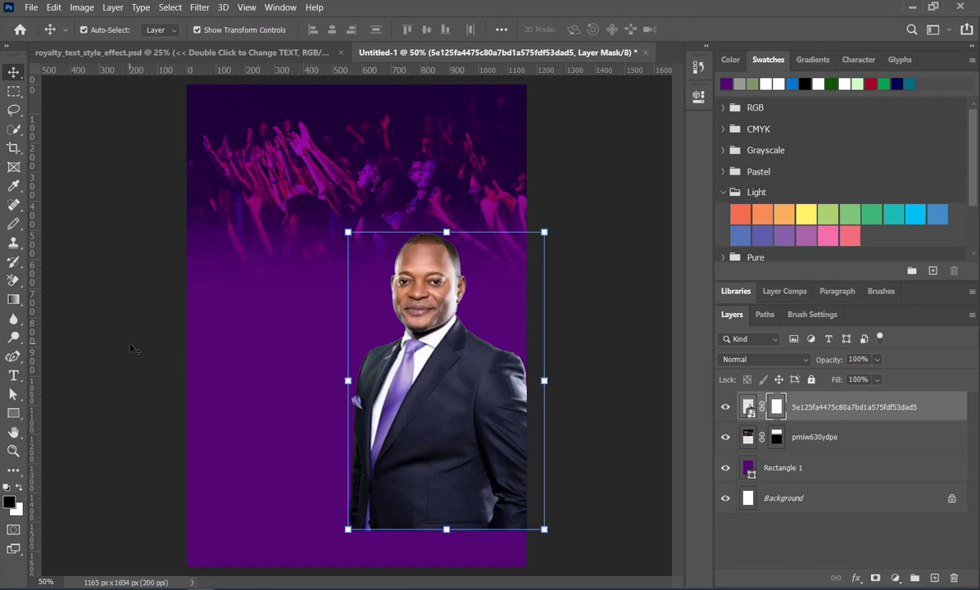
key("b")
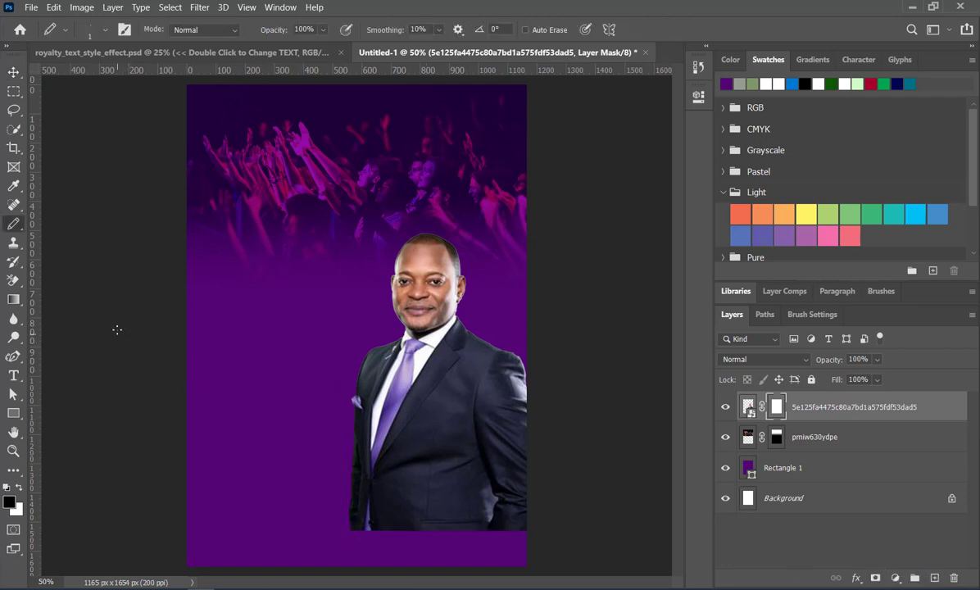
right_click(18, 226)
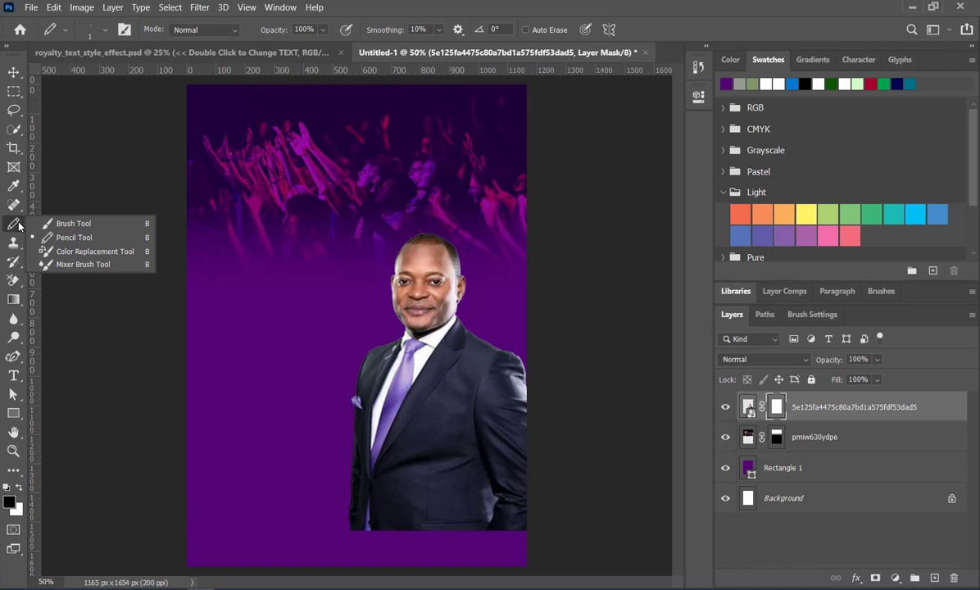
left_click(62, 210)
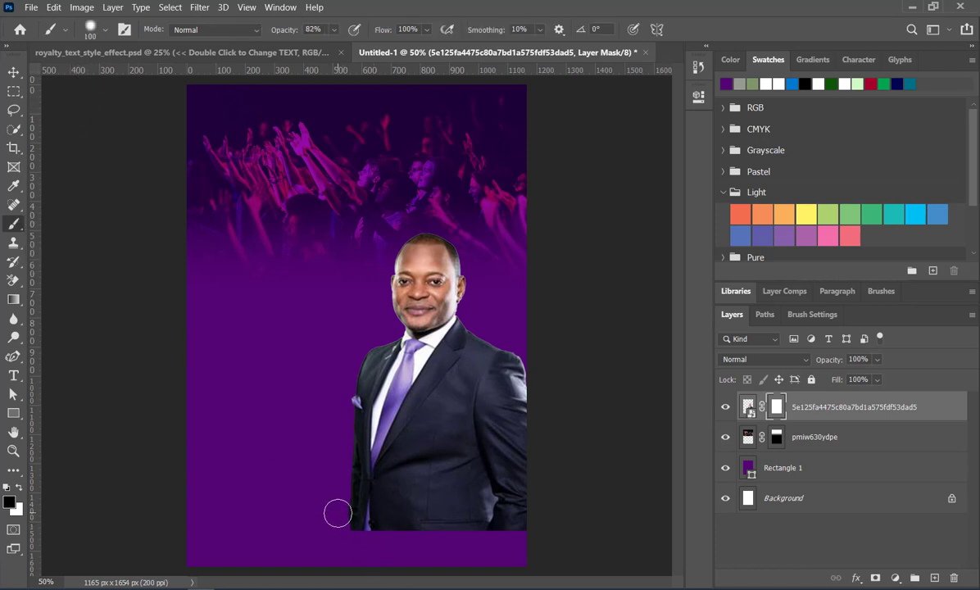
left_click(334, 30)
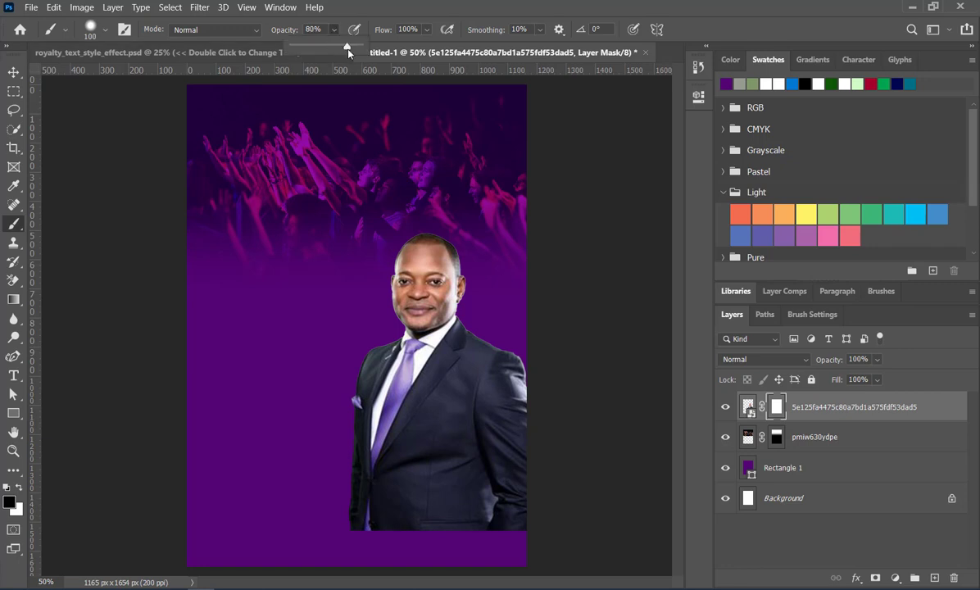
left_click_drag(348, 49, 361, 49)
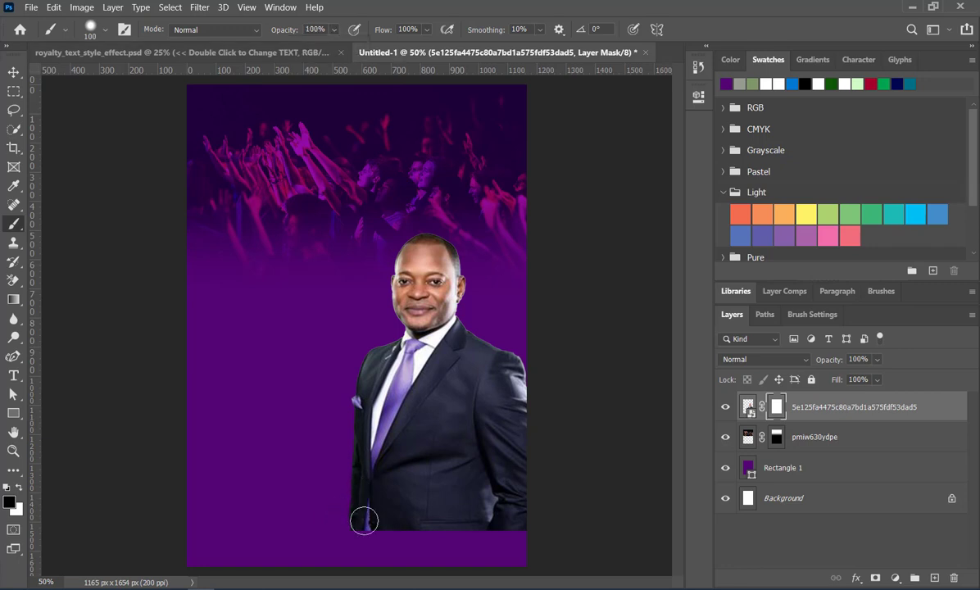
mouse_move(364, 520)
left_mouse_down()
mouse_move(394, 527)
mouse_move(354, 515)
mouse_move(344, 496)
mouse_move(378, 529)
mouse_move(350, 526)
mouse_move(375, 538)
mouse_move(494, 525)
mouse_move(520, 492)
mouse_move(511, 535)
mouse_move(545, 516)
left_mouse_up()
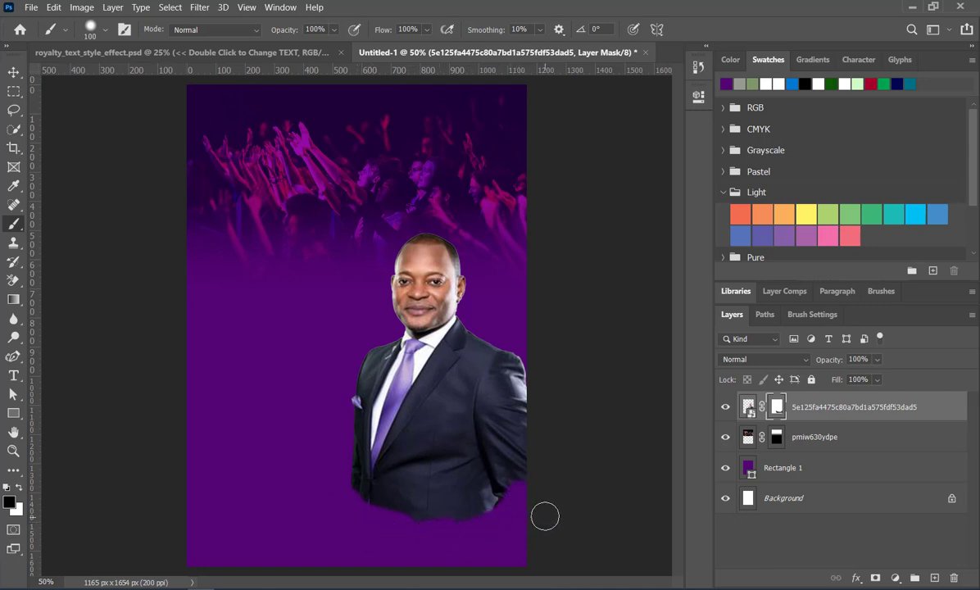
key("ctrl+z")
key("ctrl+z")
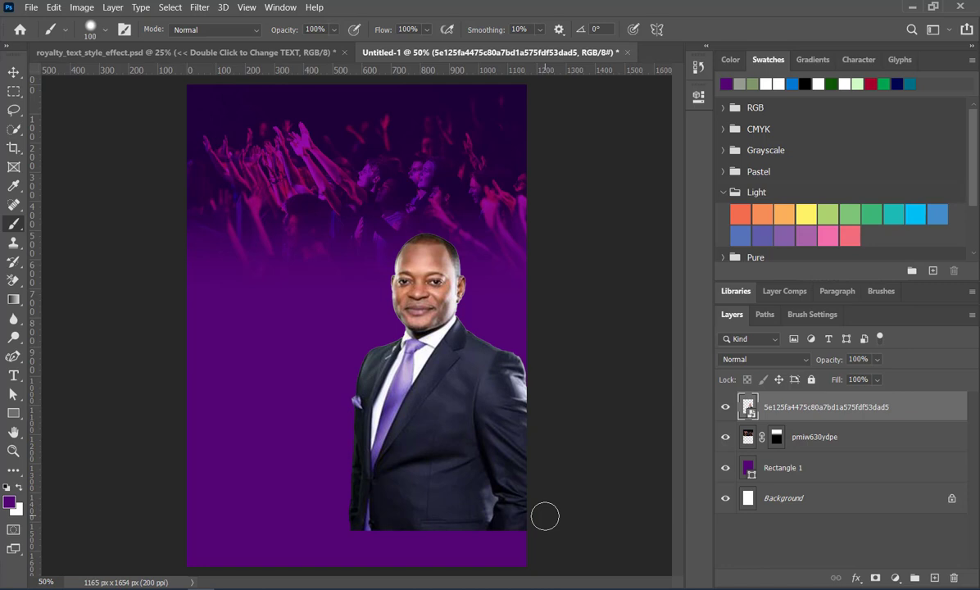
- Lower the brush opacity to 52% and add a layer mask to the man's portrait
left_click(334, 33)
left_click(318, 46)
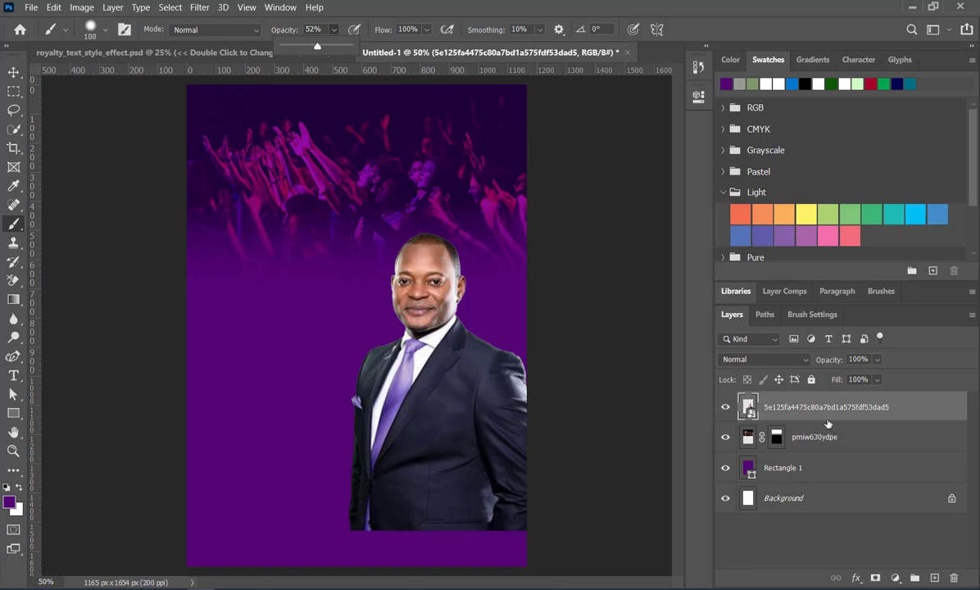
left_click(876, 578)
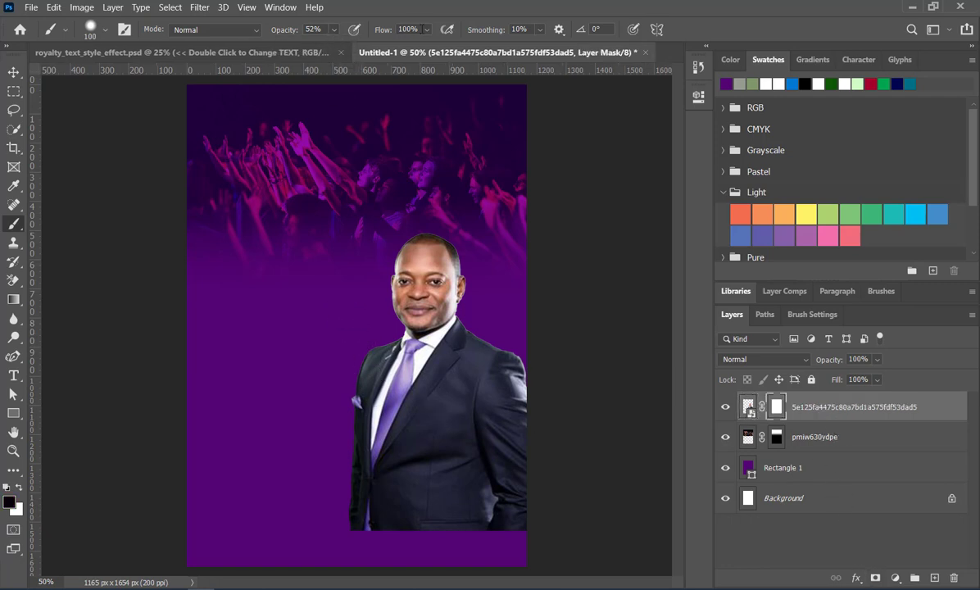
- Try to fade the suit's lower edge on the portrait's mask with a black brush at 74% opacity, and undo the stroke
left_click(333, 30)
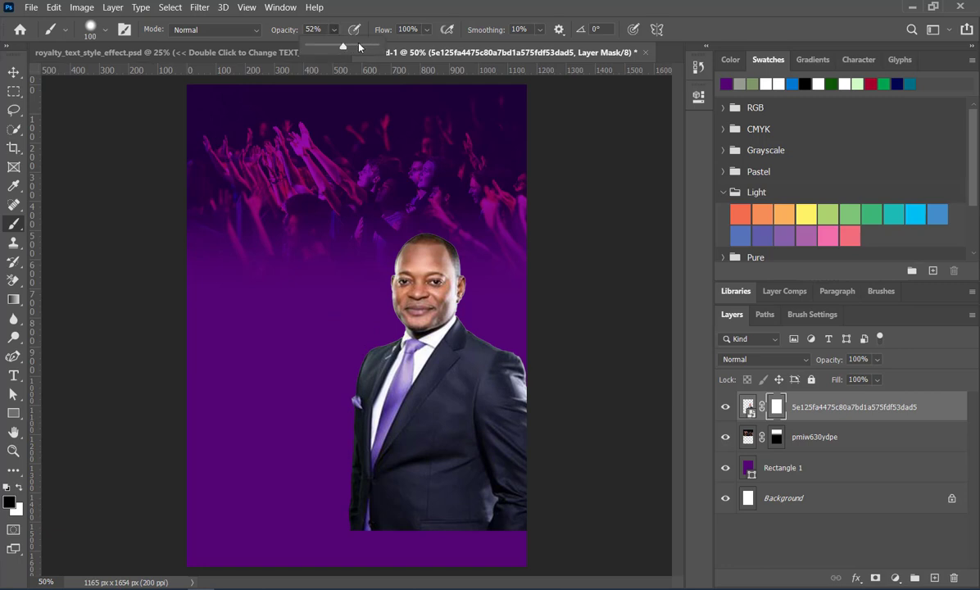
left_click(104, 33)
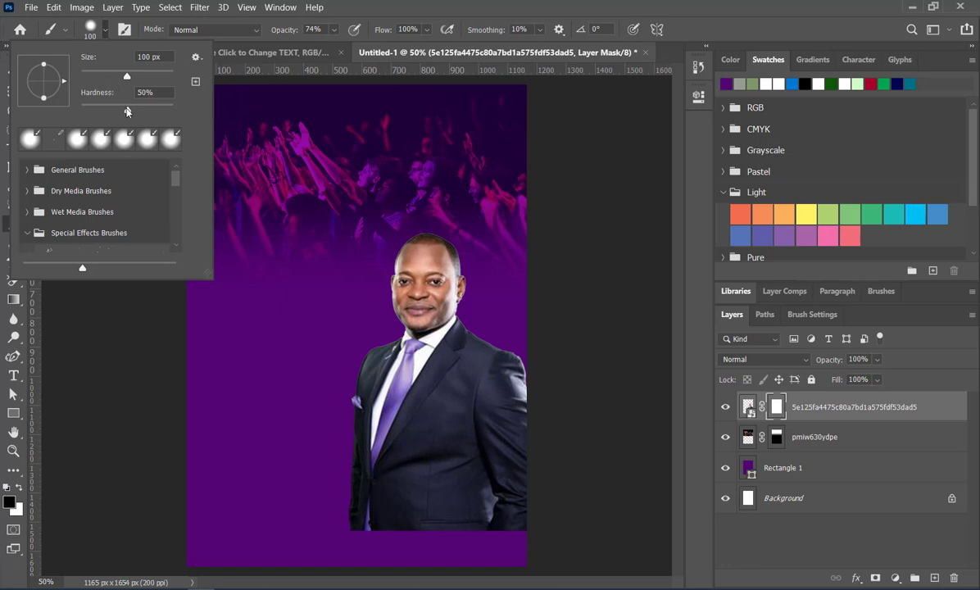
left_click(344, 508)
mouse_move(354, 514)
left_mouse_down()
mouse_move(399, 525)
mouse_move(350, 518)
mouse_move(372, 533)
mouse_move(373, 524)
mouse_move(423, 536)
mouse_move(496, 522)
mouse_move(520, 495)
left_mouse_up()
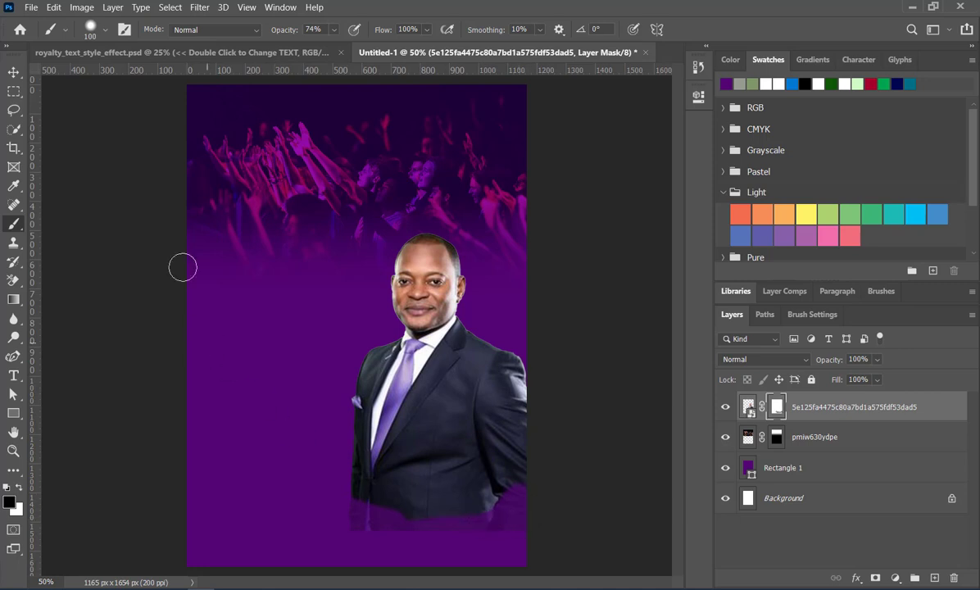
left_click(15, 72)
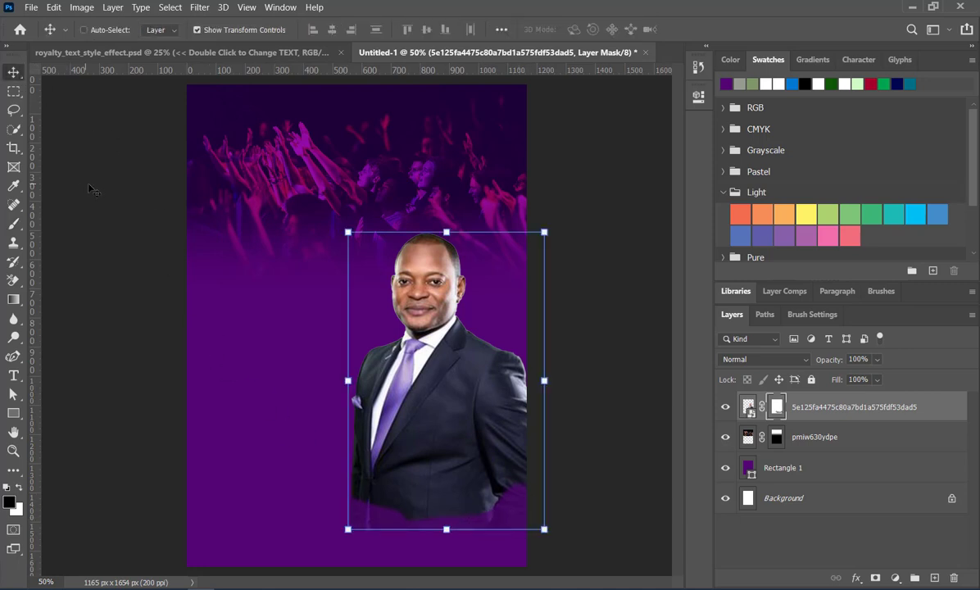
key("ctrl+z")
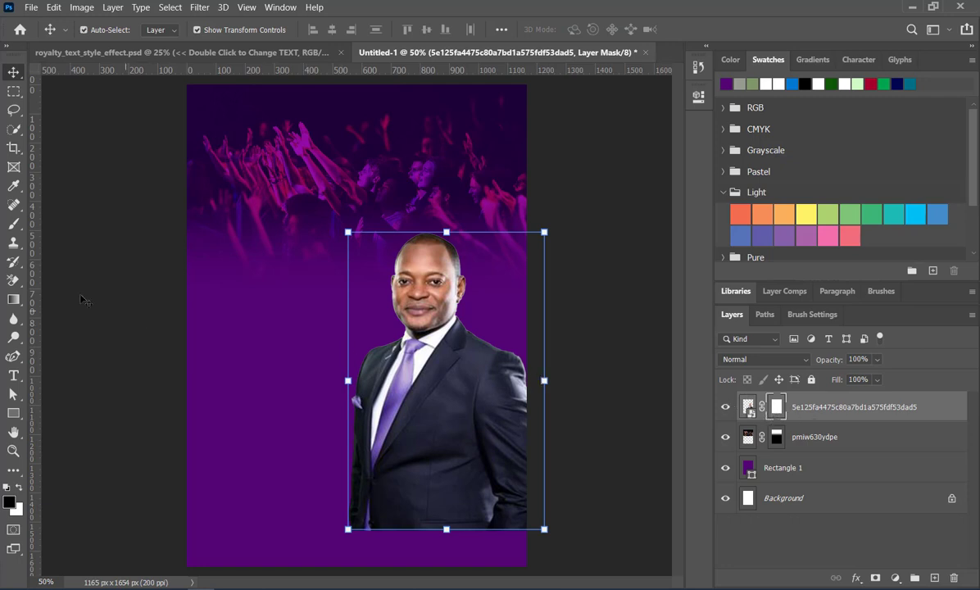
- Fade the suit's lower edge into the purple background with short upward black-to-transparent linear gradients on the portrait's layer mask
left_click(10, 301)
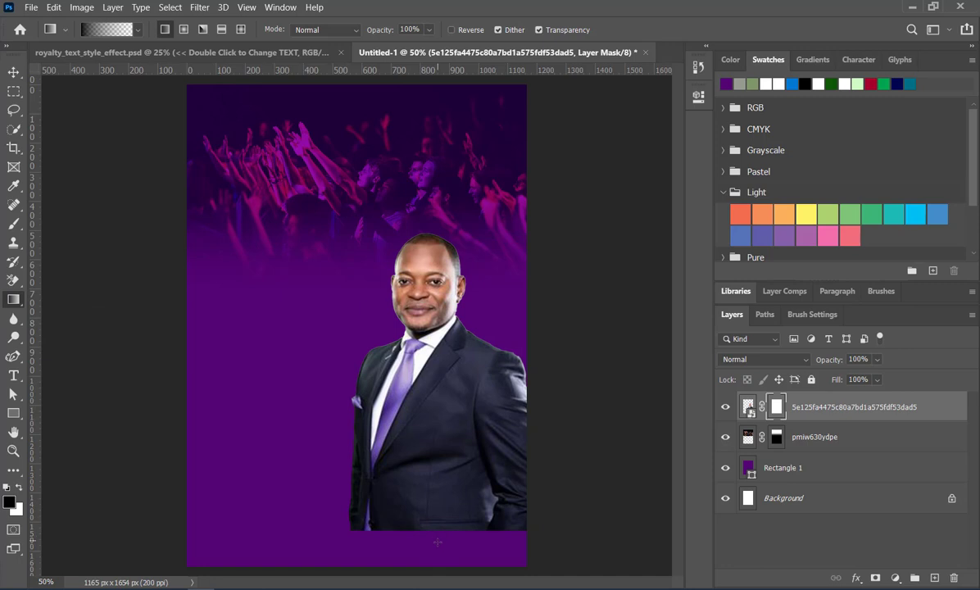
left_click_drag(438, 542, 438, 451)
left_click_drag(434, 532, 434, 483)
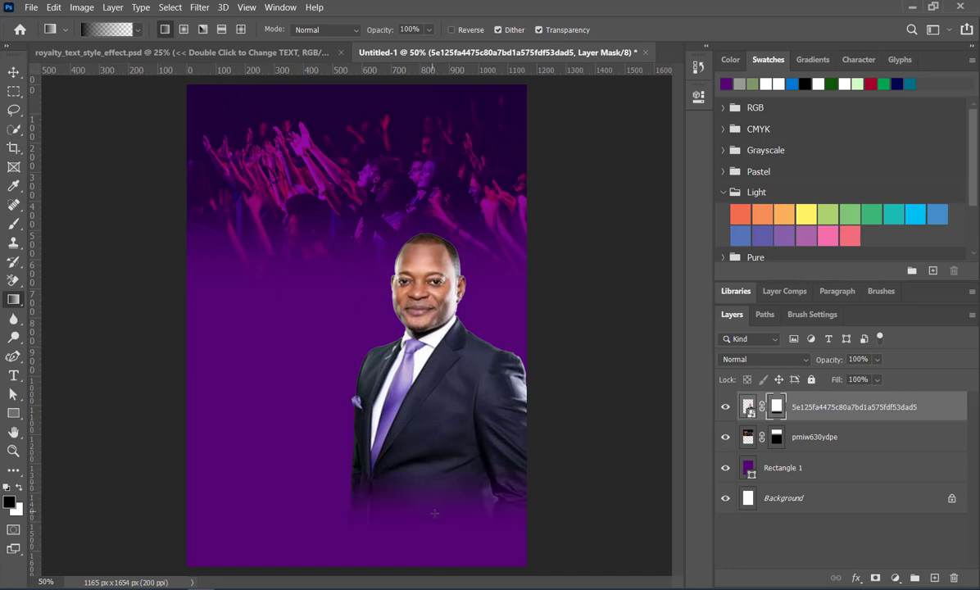
left_click(14, 72)
left_click(131, 290)
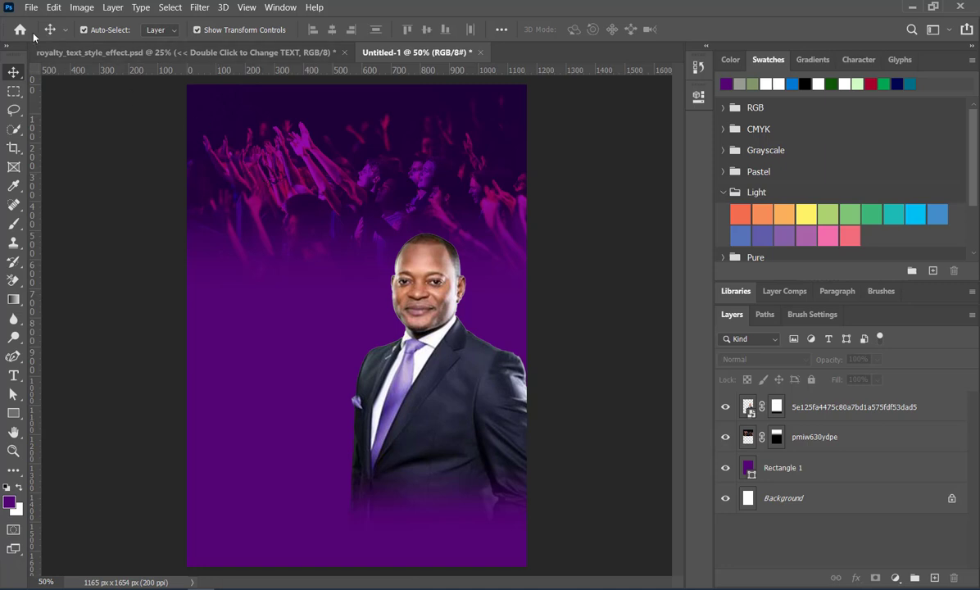
- Try placing the LOGO image as an embedded object, enlarging it and moving it toward the crowd photo, and delete it
left_click(31, 8)
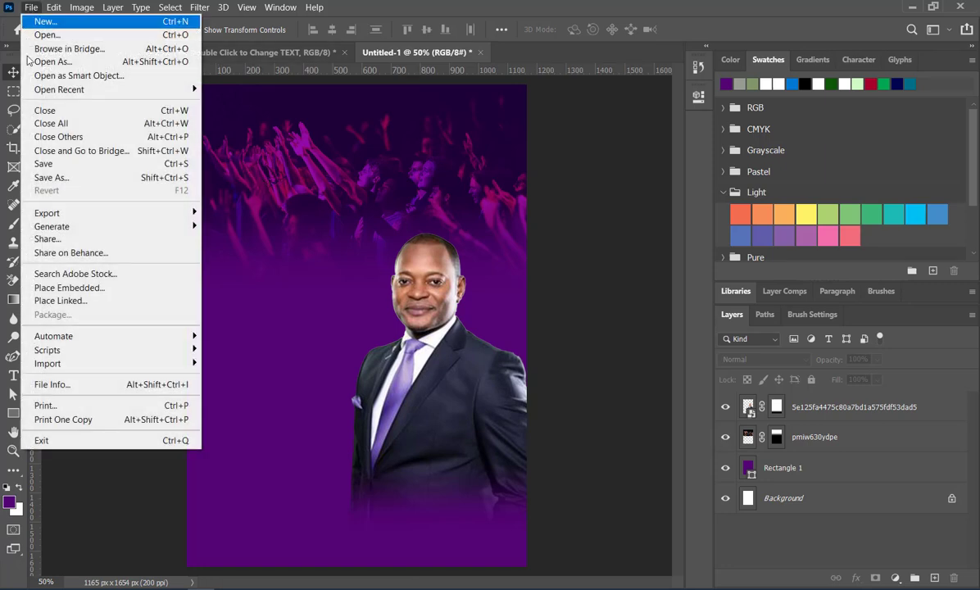
left_click(74, 288)
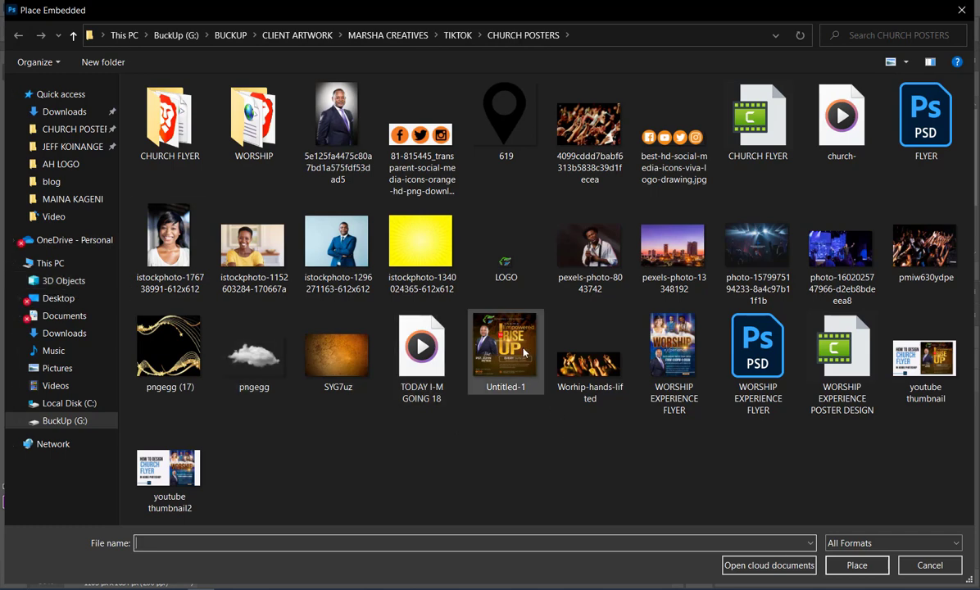
double_click(507, 265)
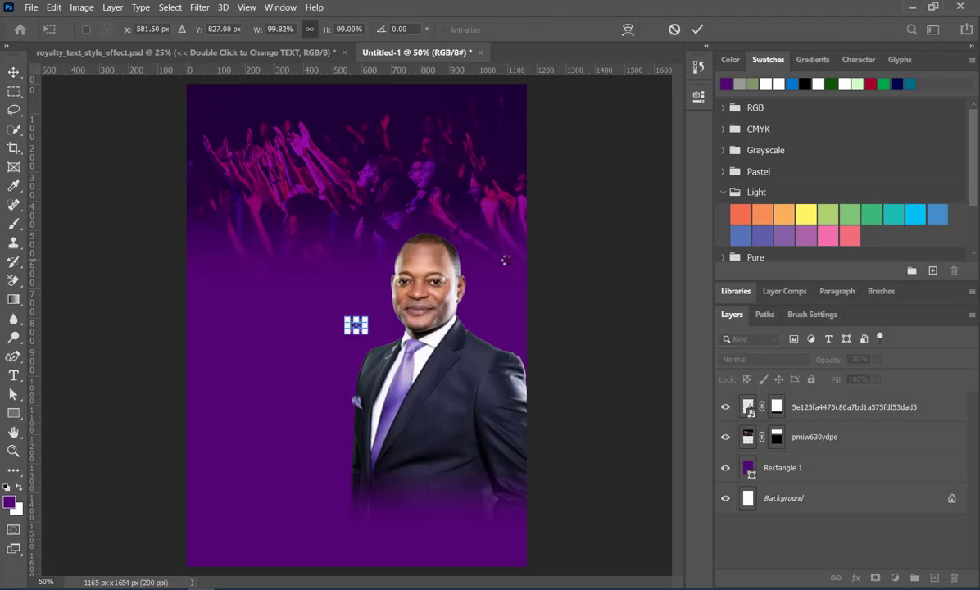
left_click_drag(345, 318, 324, 274)
left_click_drag(350, 320, 298, 224)
key("Return")
key("Delete")
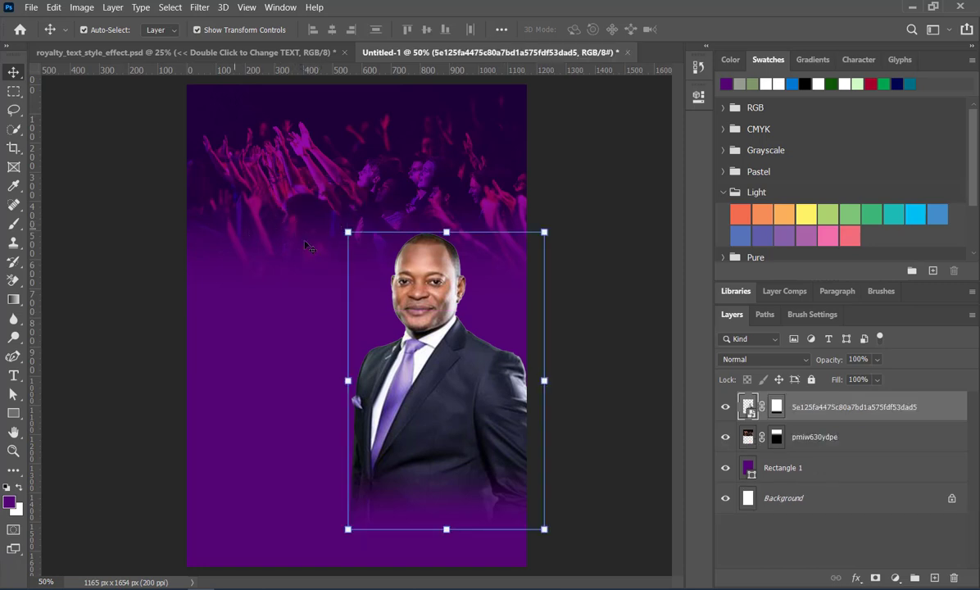
left_click(596, 260)
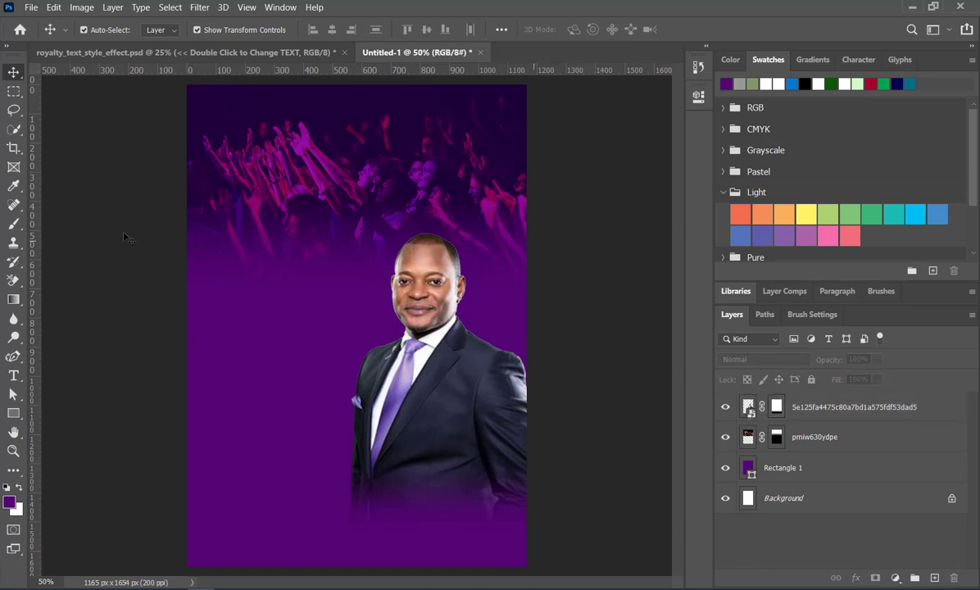
- Start the Custom Shape tool and expand the Legacy Default Shapes group in the shape library
left_click(13, 414)
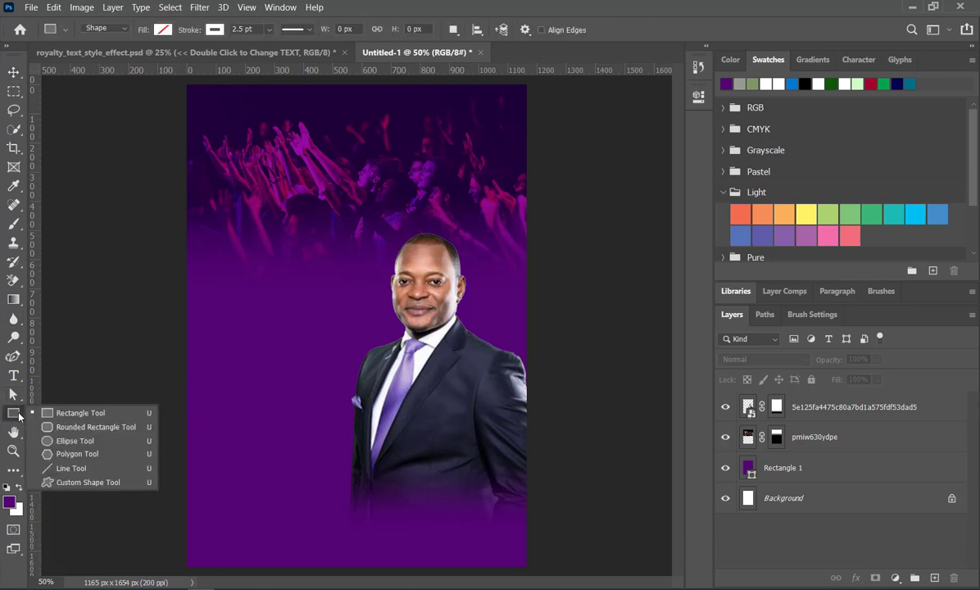
left_click(91, 485)
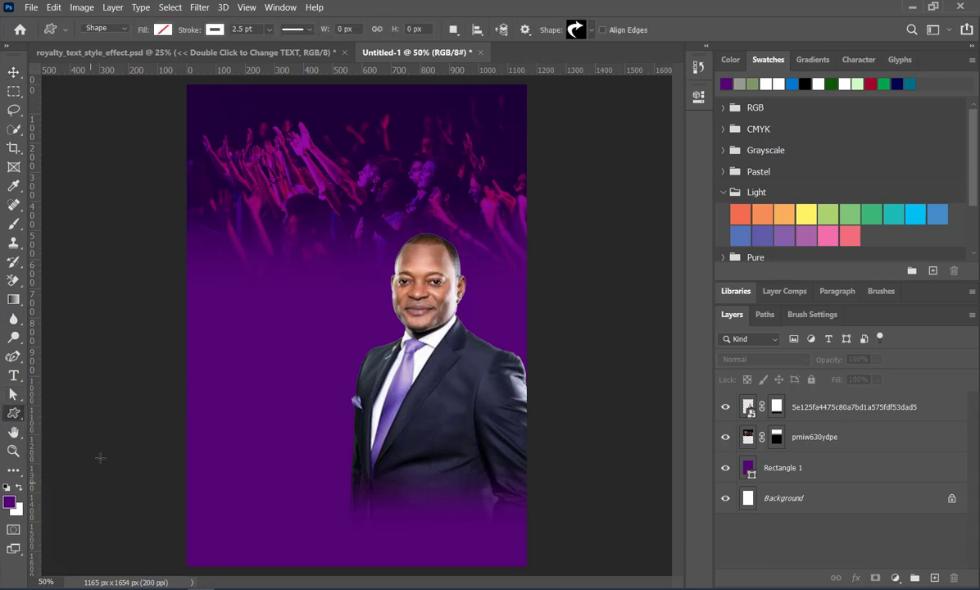
left_click(592, 33)
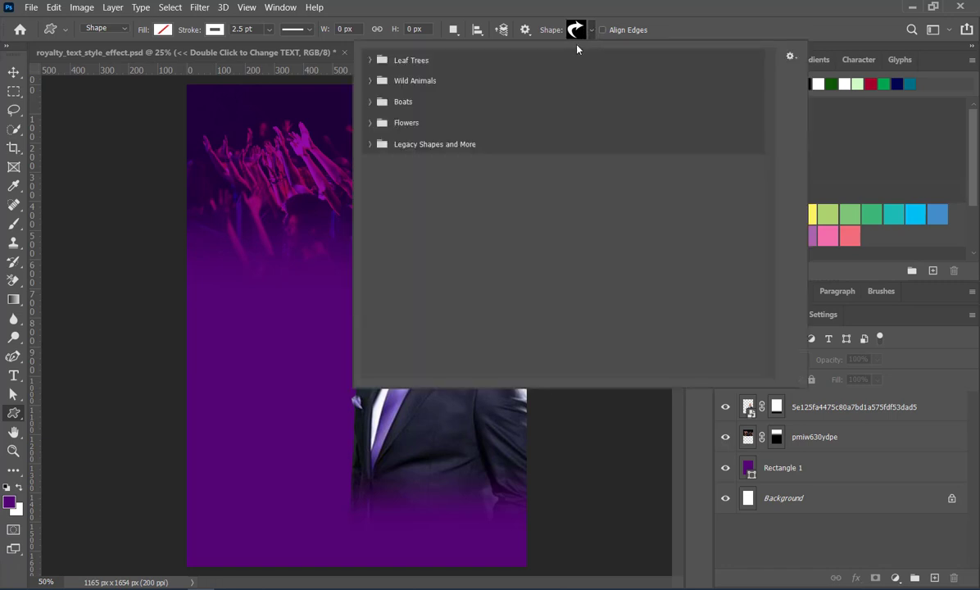
left_click(371, 144)
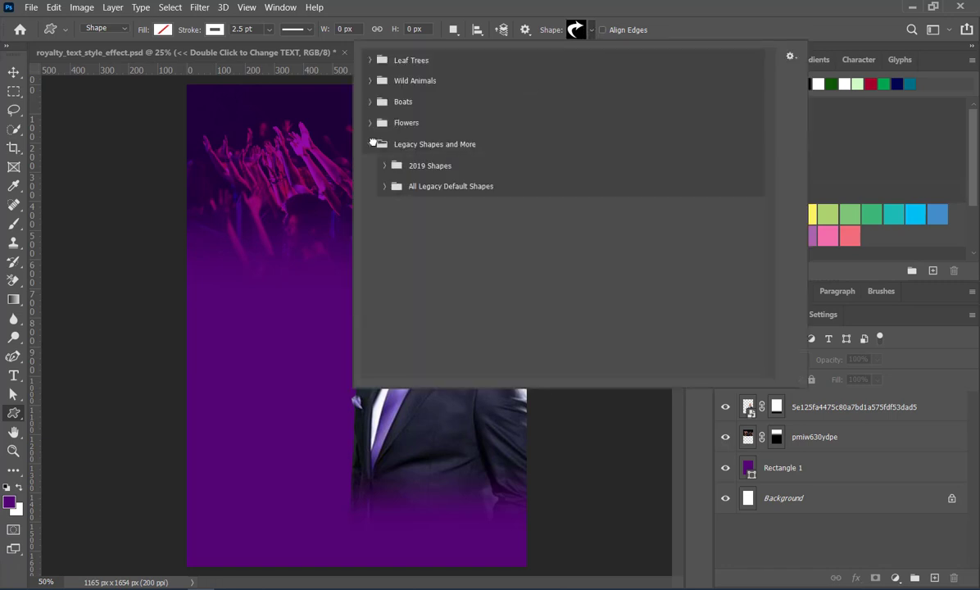
left_click(385, 186)
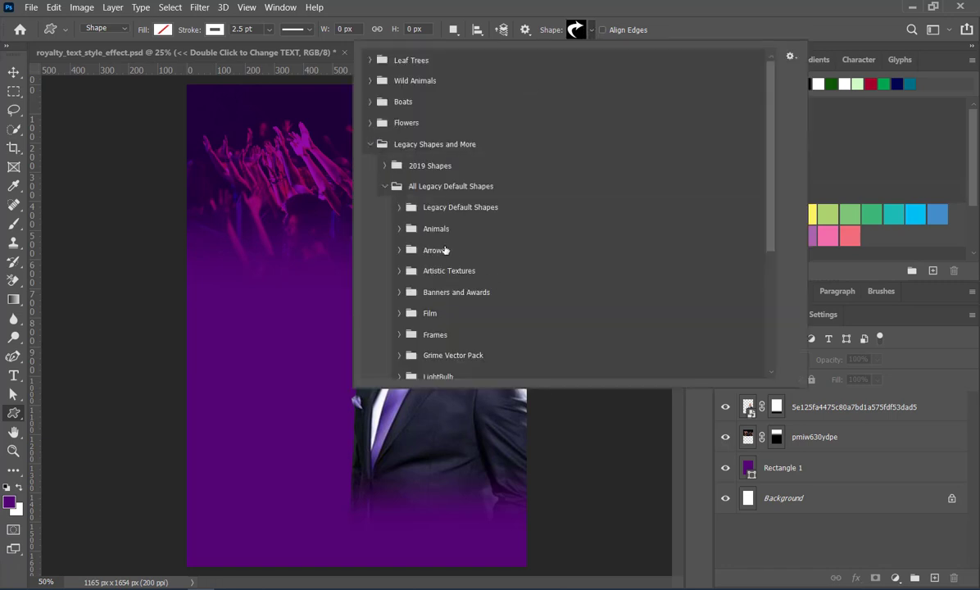
left_click(399, 207)
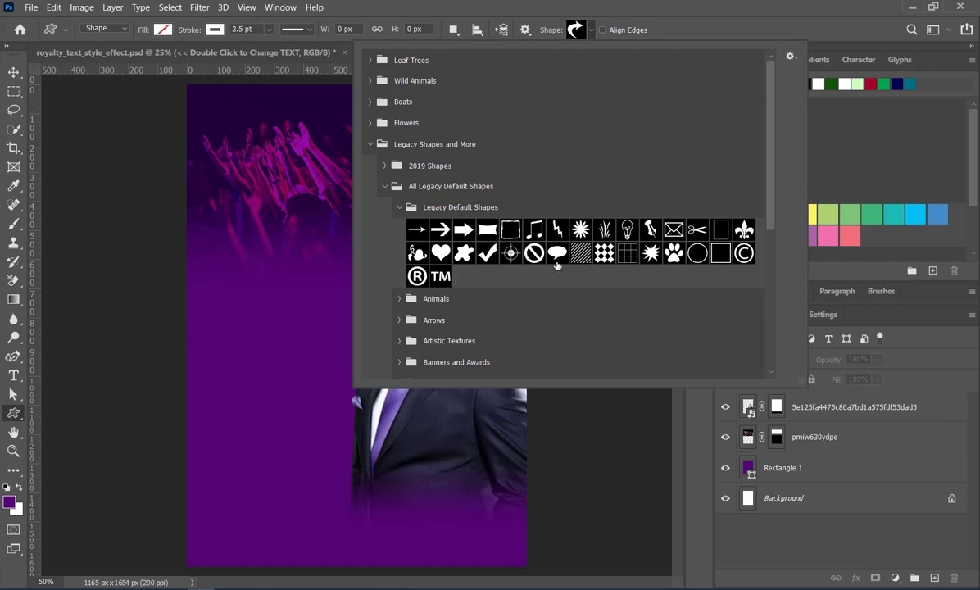
- Look through the Arrows, Artistic Textures, Banners and Awards, Film and Frames shape groups for a suitable ornament
scroll(481, 319, "down", 1)
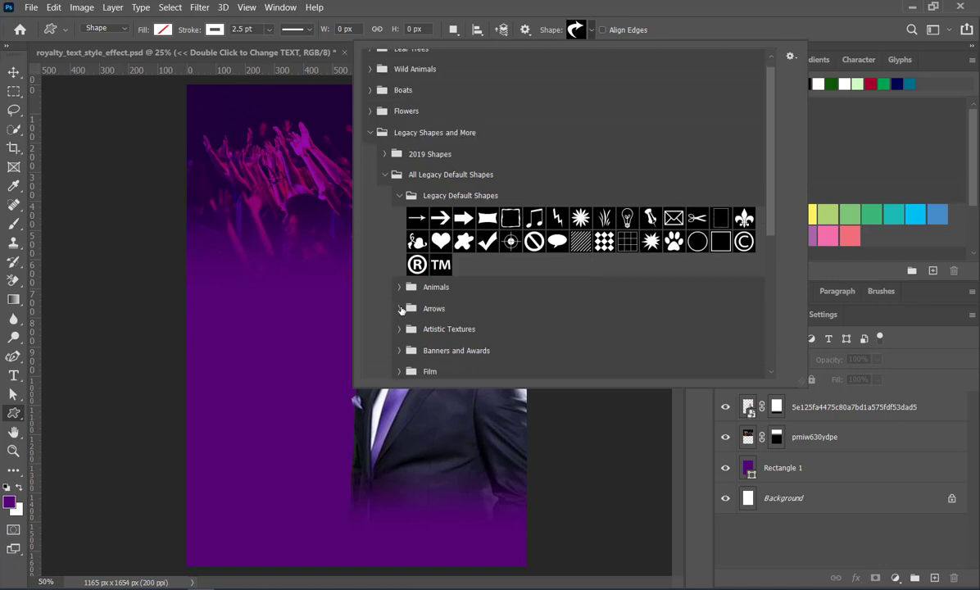
left_click(401, 309)
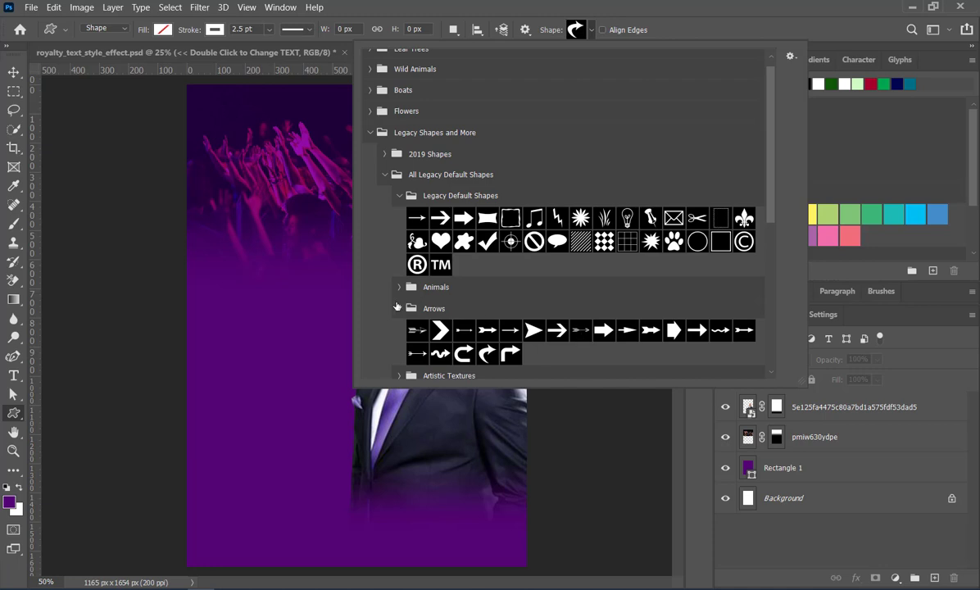
left_click(398, 308)
scroll(397, 306, "down", 2)
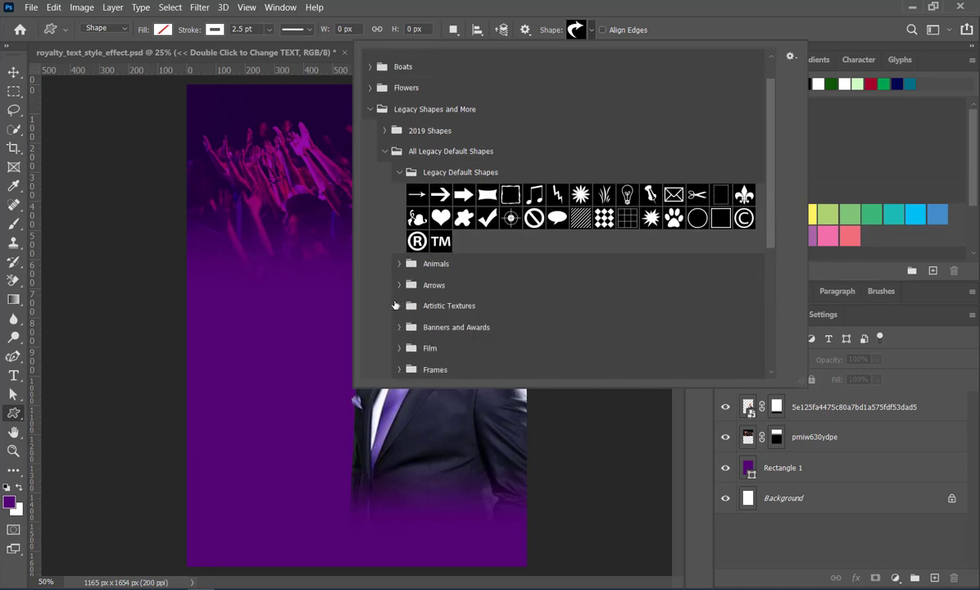
left_click(398, 306)
left_click(398, 306)
left_click(401, 327)
scroll(504, 307, "down", 2)
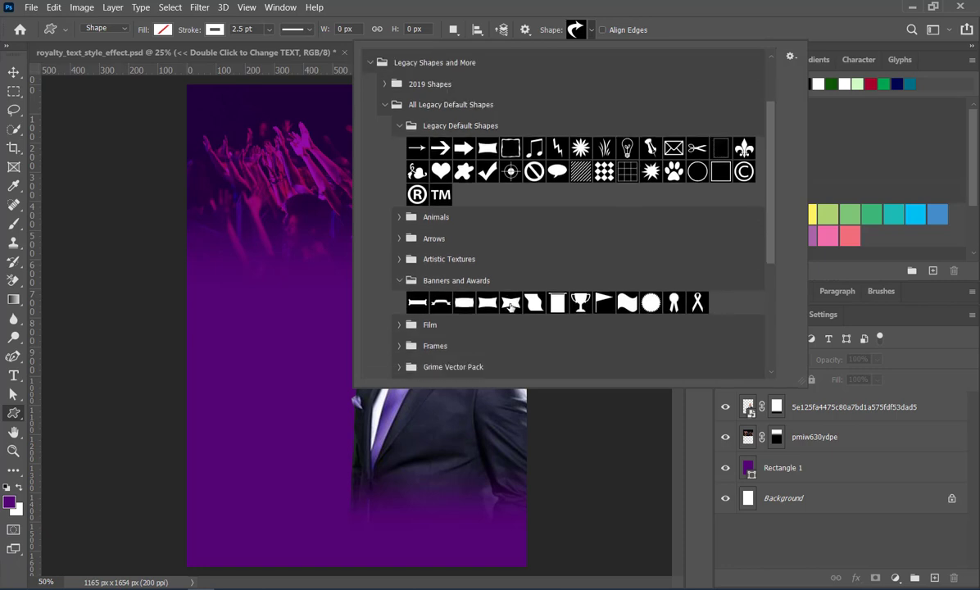
scroll(410, 313, "down", 1)
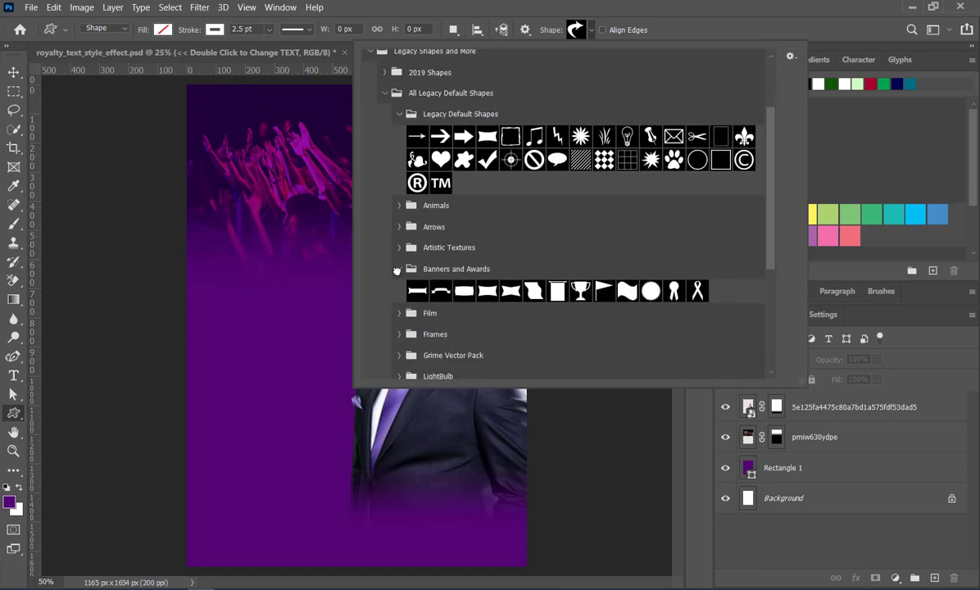
left_click(400, 269)
left_click(399, 290)
left_click(399, 290)
left_click(400, 313)
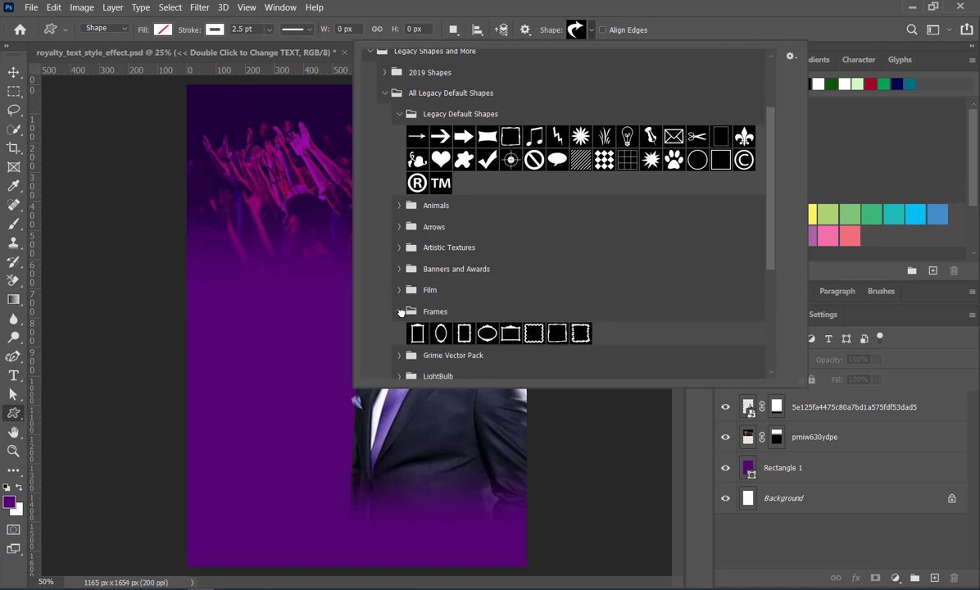
left_click(400, 313)
scroll(406, 287, "down", 2)
scroll(405, 299, "down", 5)
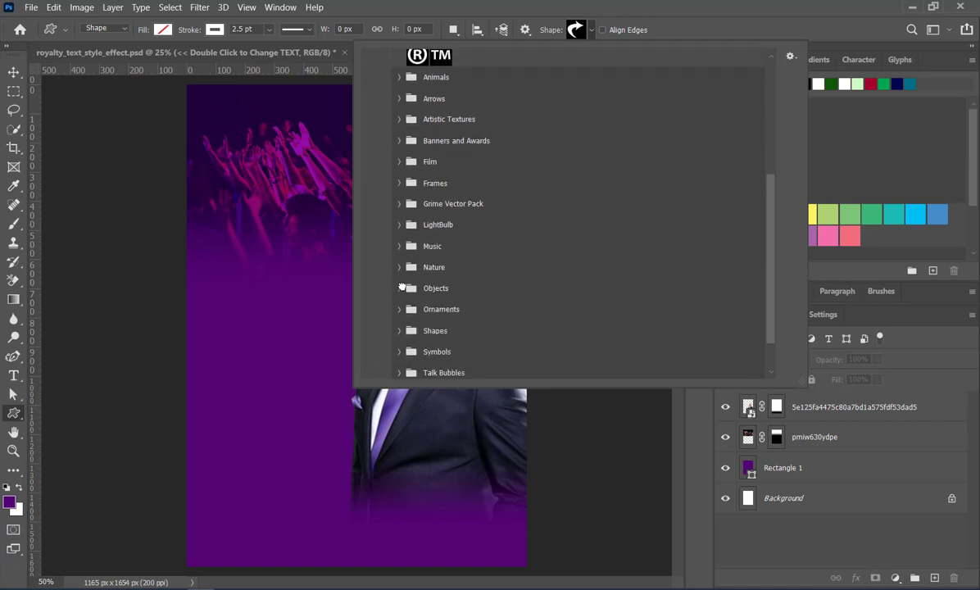
- Draw the Holly shape from the Objects group, about 246 × 196 px with a white 2.5 pt outline, beside the man's head
left_click(400, 289)
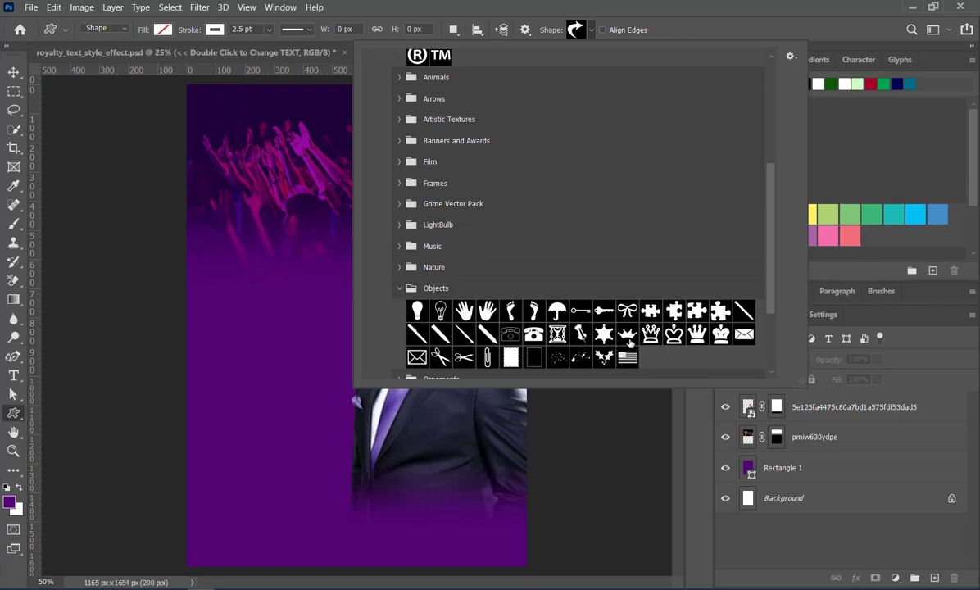
scroll(588, 320, "down", 1)
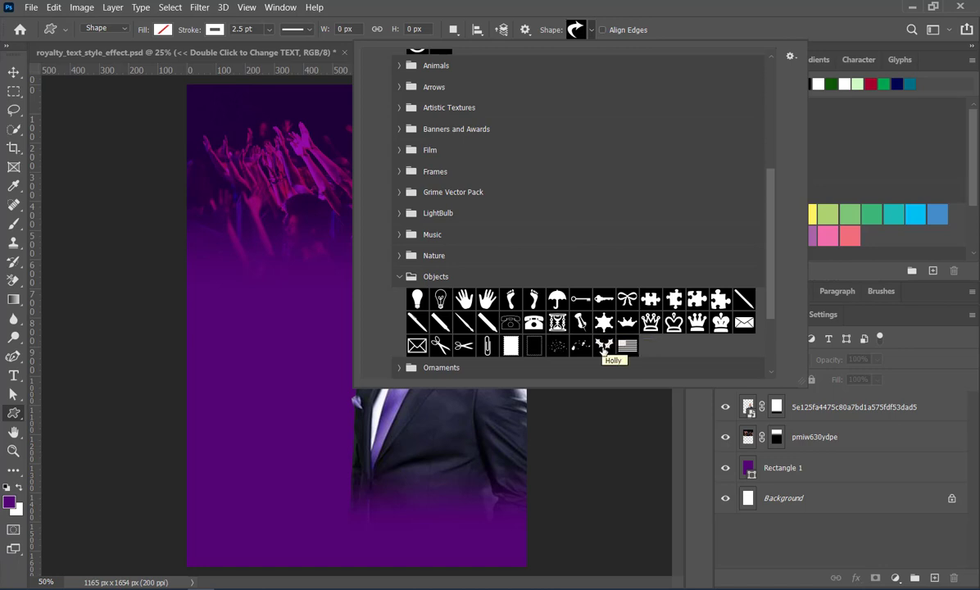
left_click(604, 347)
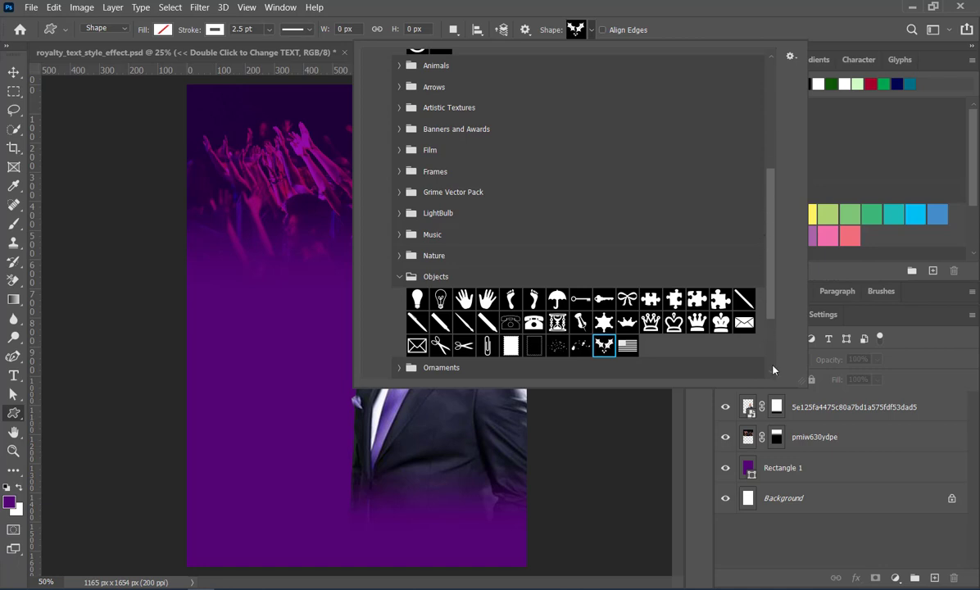
left_click_drag(273, 229, 342, 307)
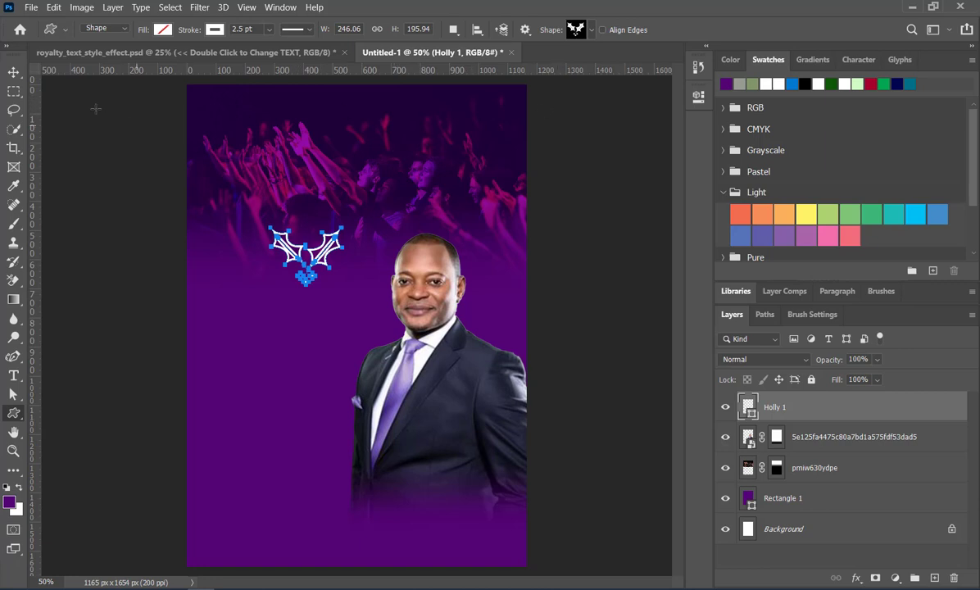
left_click(14, 72)
left_click(90, 137)
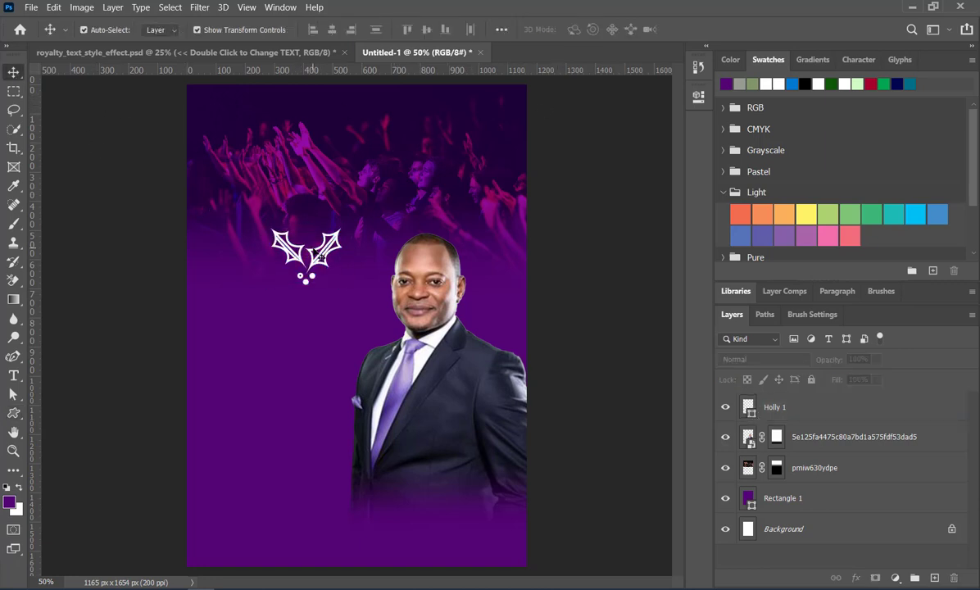
- Undo the accidental move of the crowd photo and fully lock the pmiw630ydpe and Rectangle 1 layers
left_click_drag(319, 257, 309, 202)
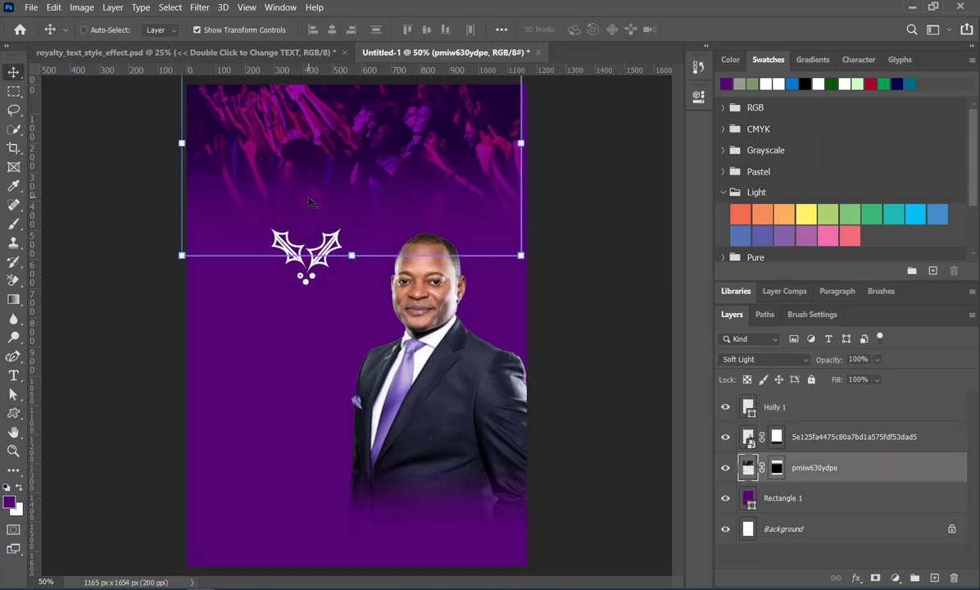
key("ctrl+z")
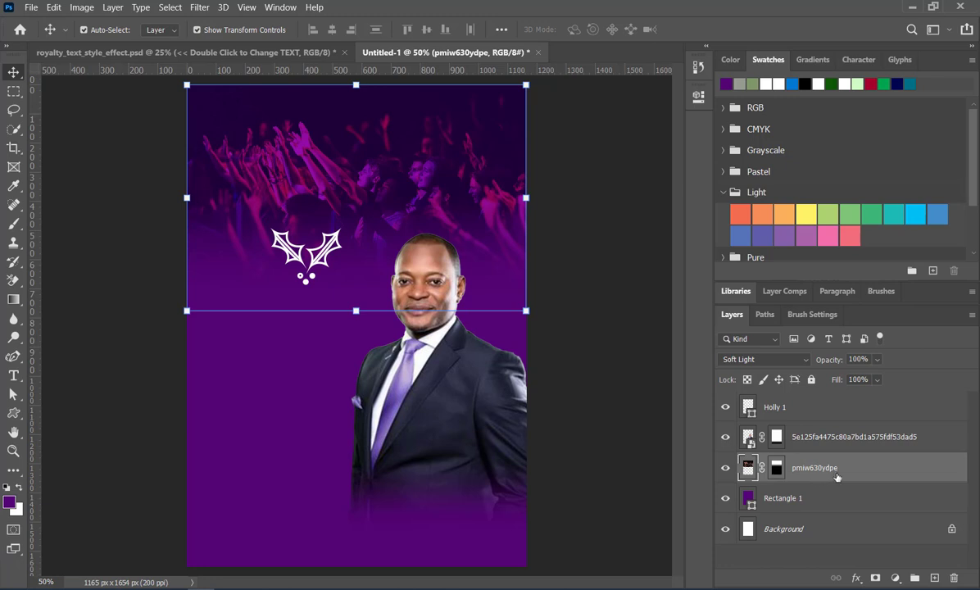
left_click(811, 380)
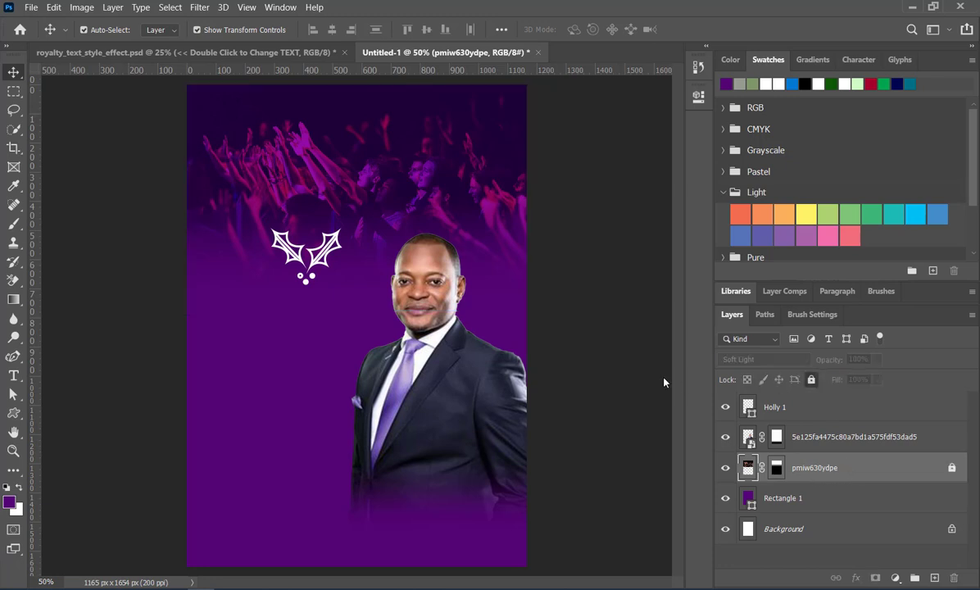
left_click(440, 199)
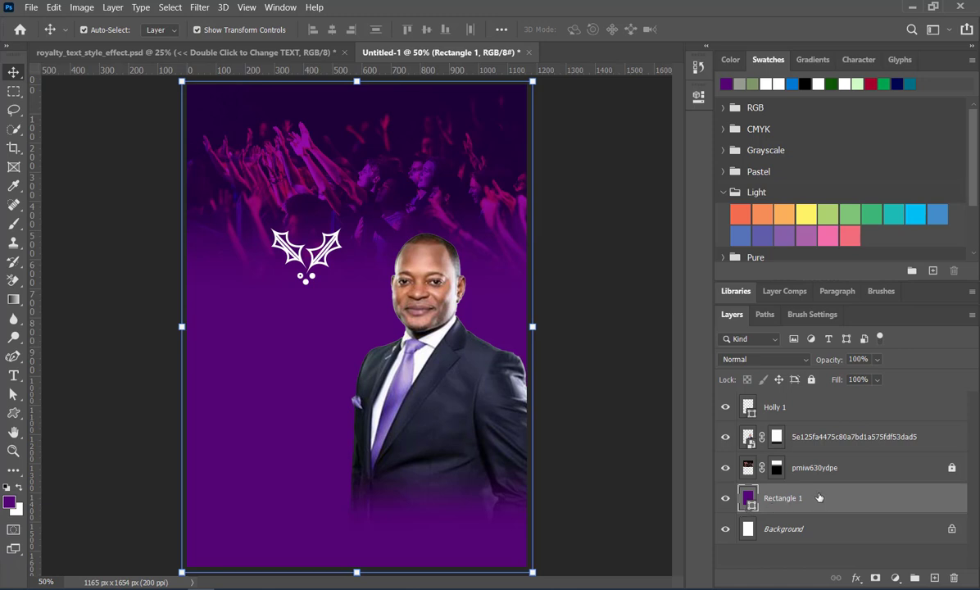
left_click(811, 382)
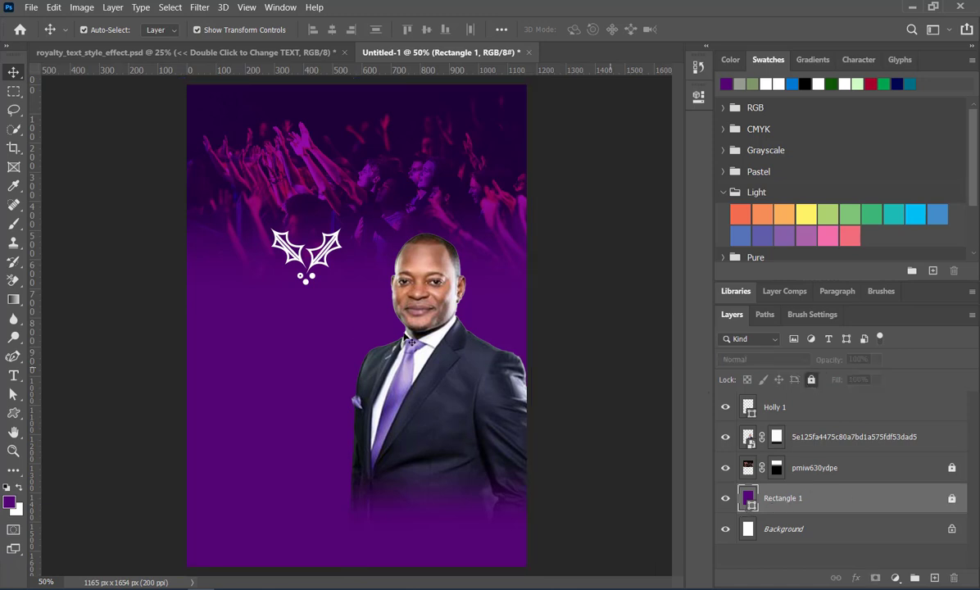
- Move the holly shape up onto the crowd photo, over the raised hands, and deselect it
left_click(412, 343)
left_click(253, 337)
left_click_drag(494, 288, 479, 269)
left_click(289, 256)
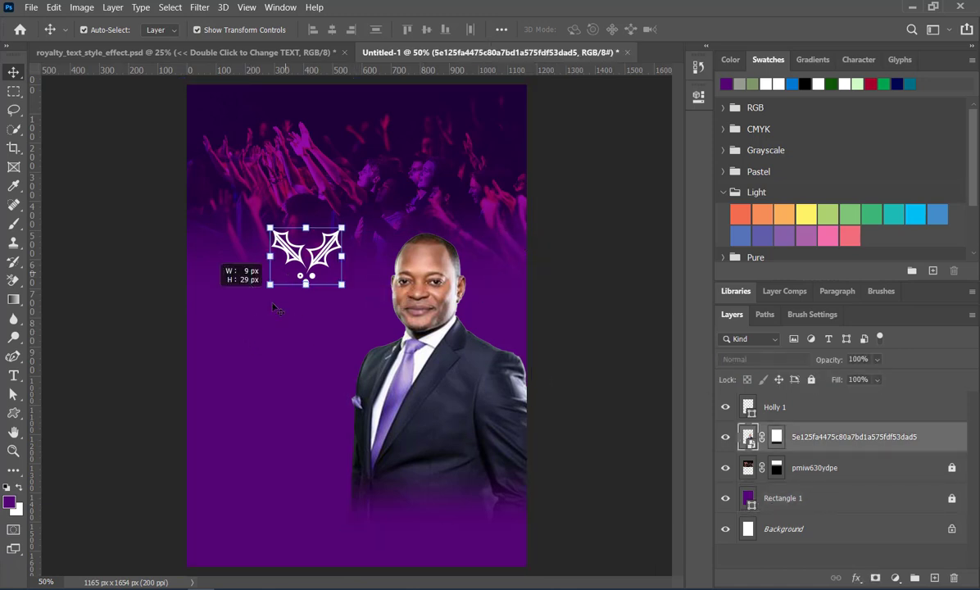
left_click_drag(310, 262, 306, 195)
left_click(621, 251)
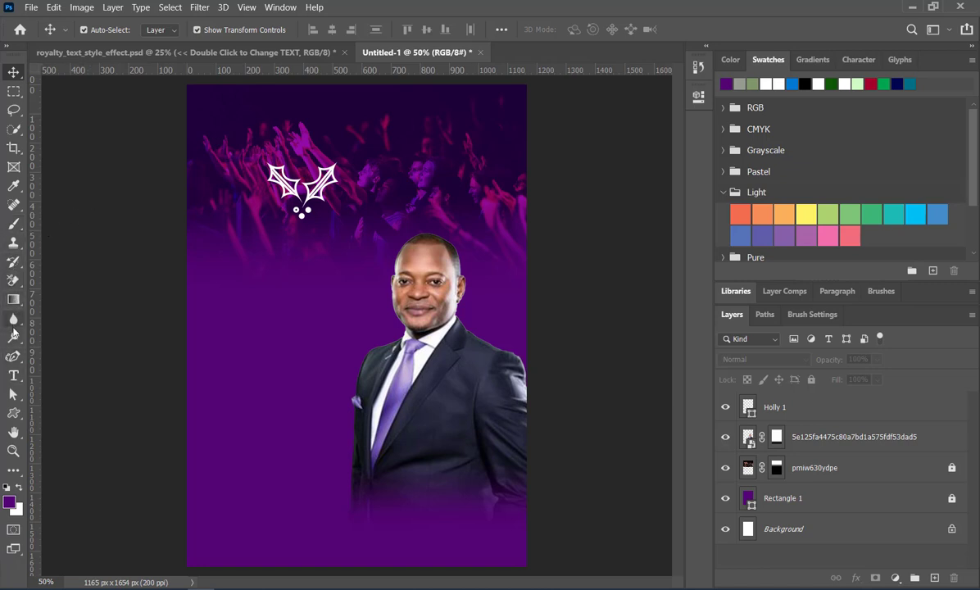
- Add the text "MAVUNO CHURCH" in white Berkshire Swash just below the holly ornament
left_click(12, 376)
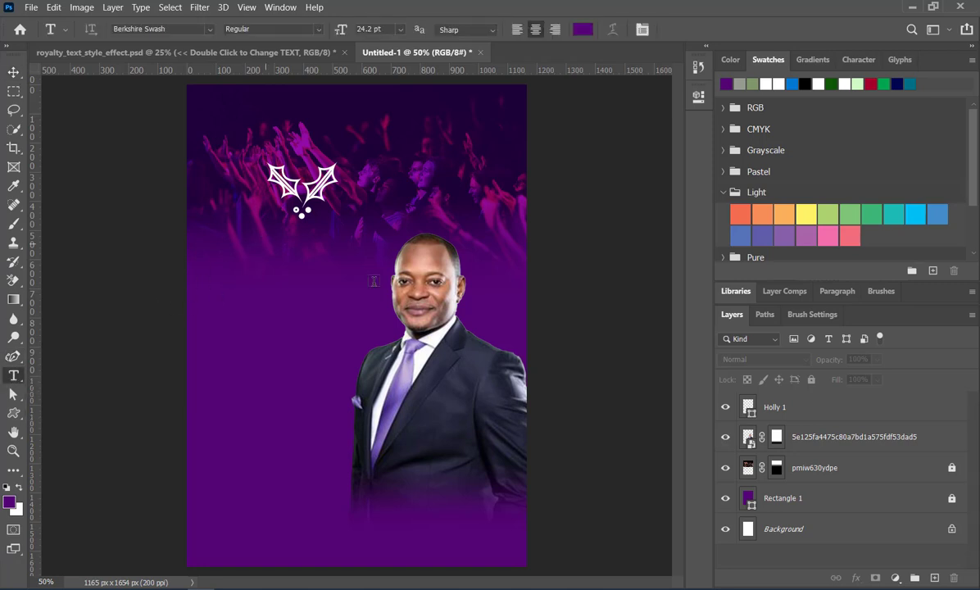
left_click(265, 243)
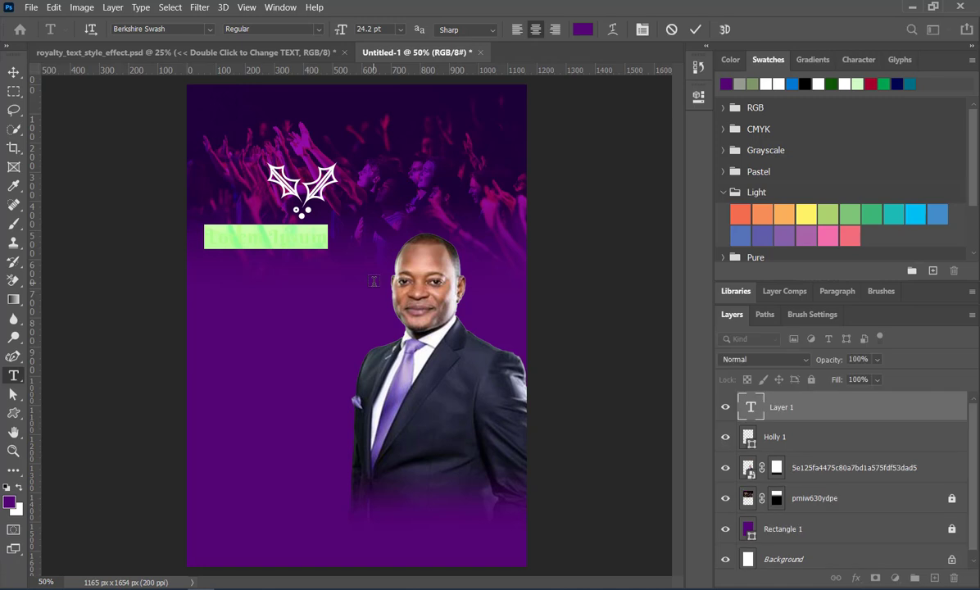
key("BackSpace")
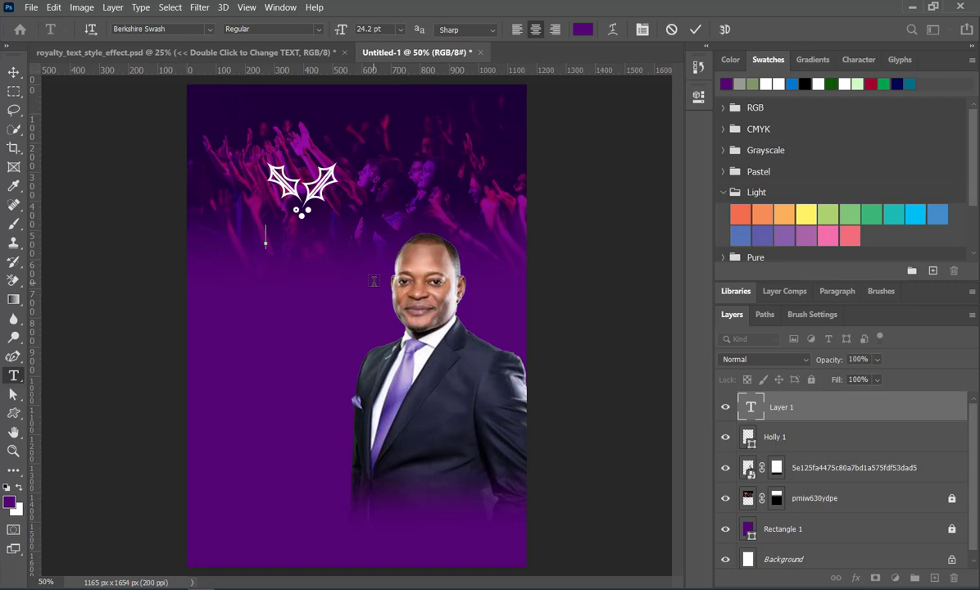
type("Church Name Here")
key("ctrl")
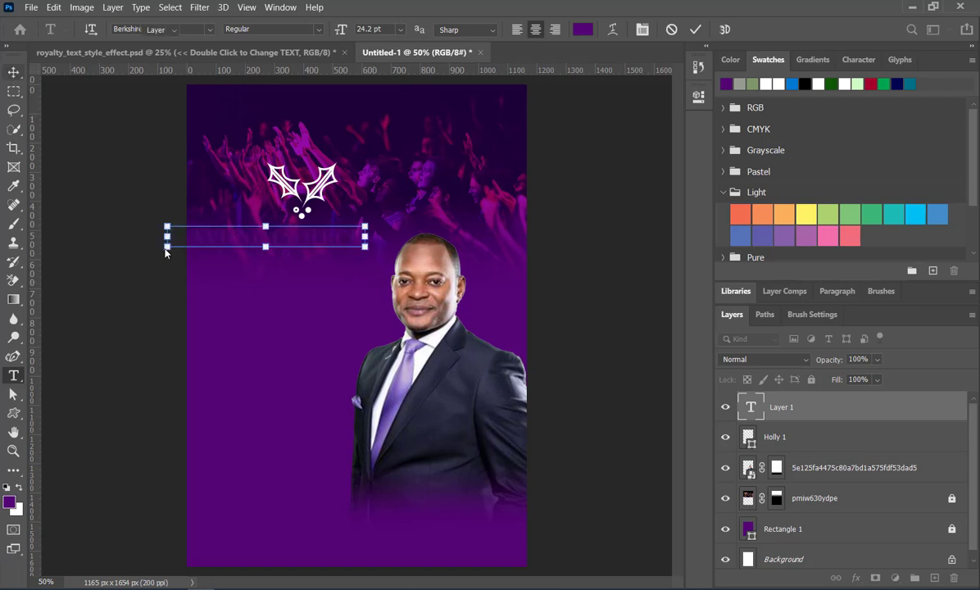
left_click(696, 34)
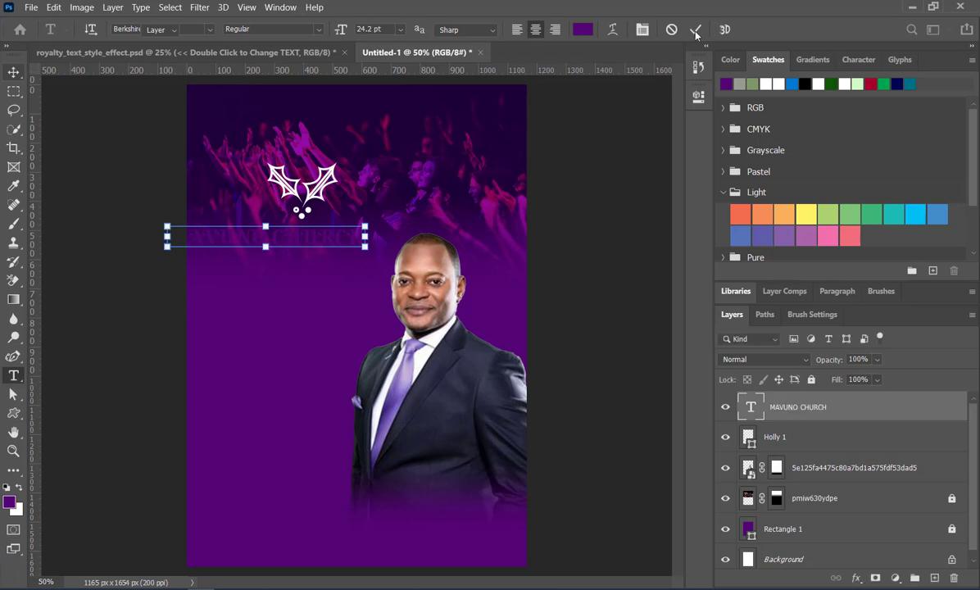
left_click(698, 32)
left_click(724, 30)
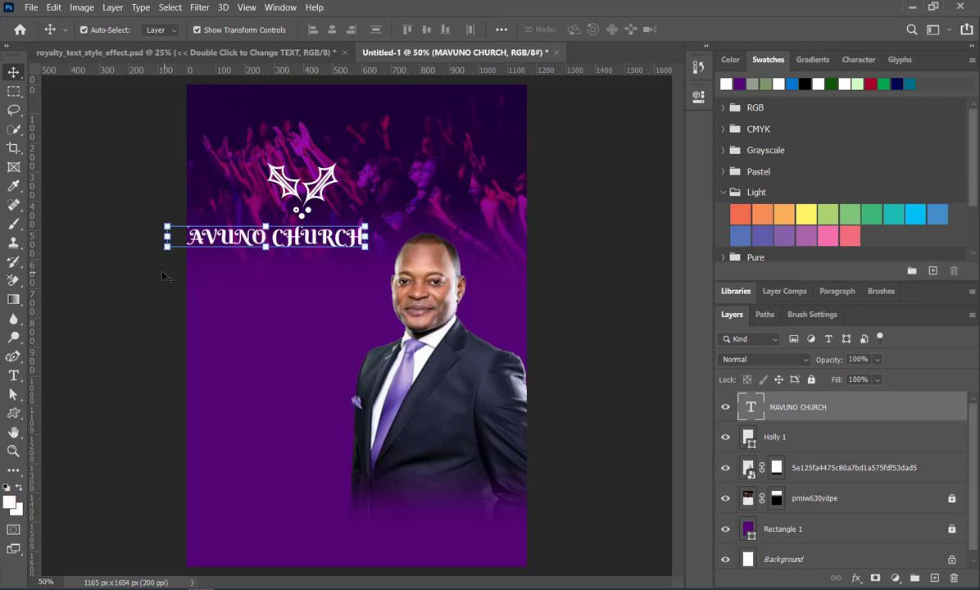
- Scale the MAVUNO CHURCH text to about 65% and centre it directly beneath the holly ornament
left_click_drag(166, 246, 236, 239)
mouse_move(324, 231)
left_mouse_down()
mouse_move(315, 231)
mouse_move(326, 224)
left_mouse_up()
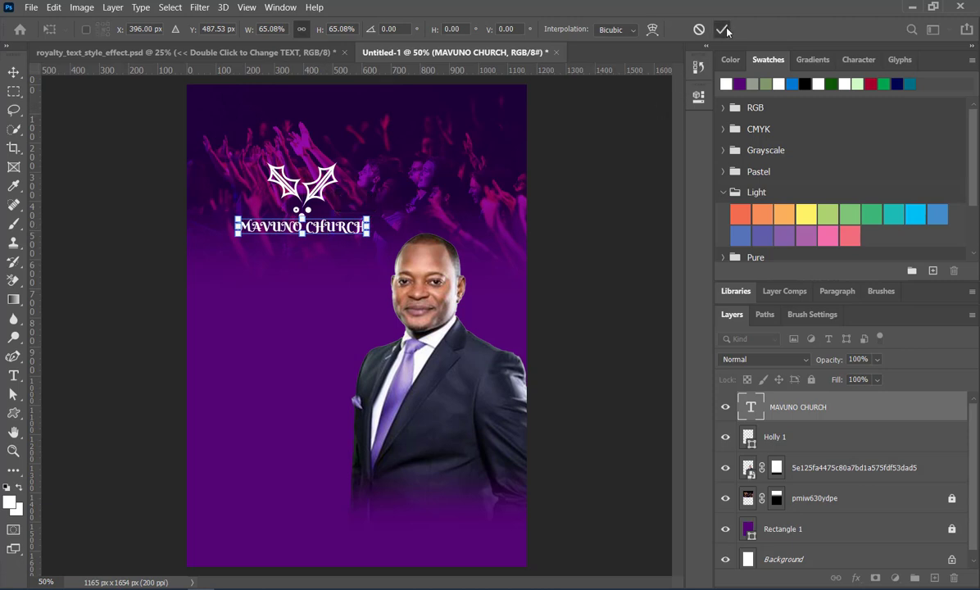
left_click(722, 29)
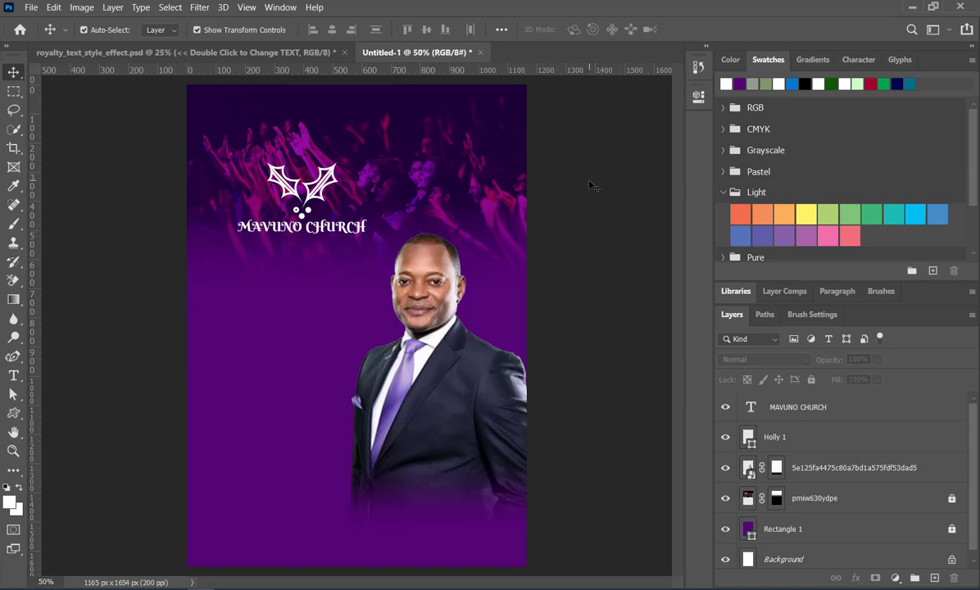
- Change the font of the MAVUNO CHURCH text to Swis721 BlkCn BT Black and deselect it
left_click(333, 232)
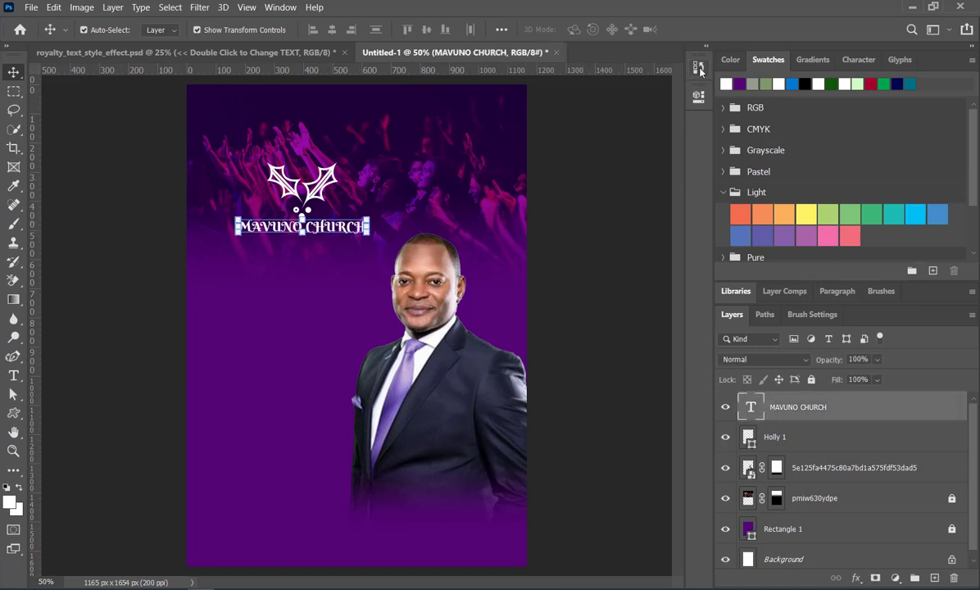
left_click(700, 98)
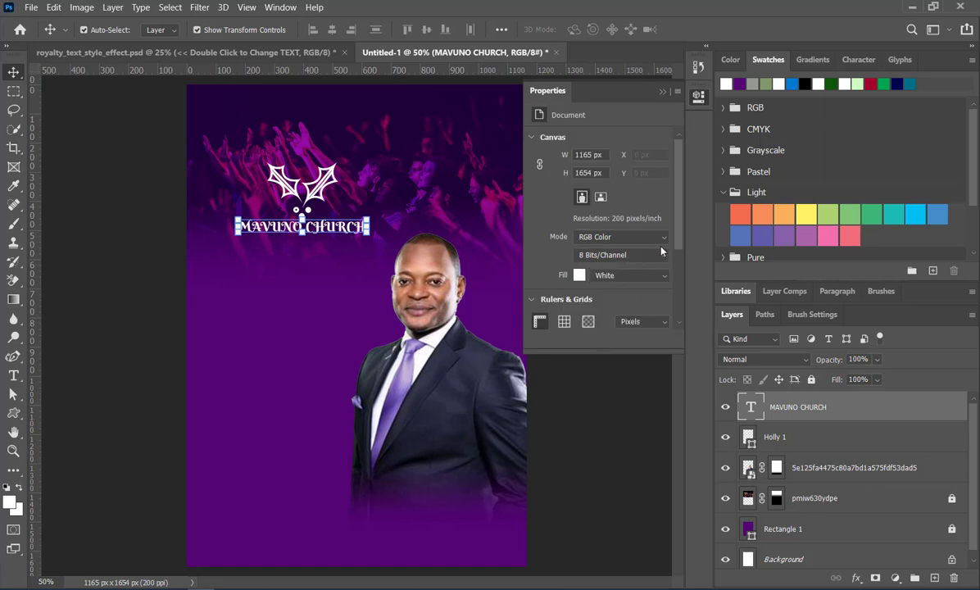
scroll(643, 255, "down", 7)
scroll(621, 259, "up", 1)
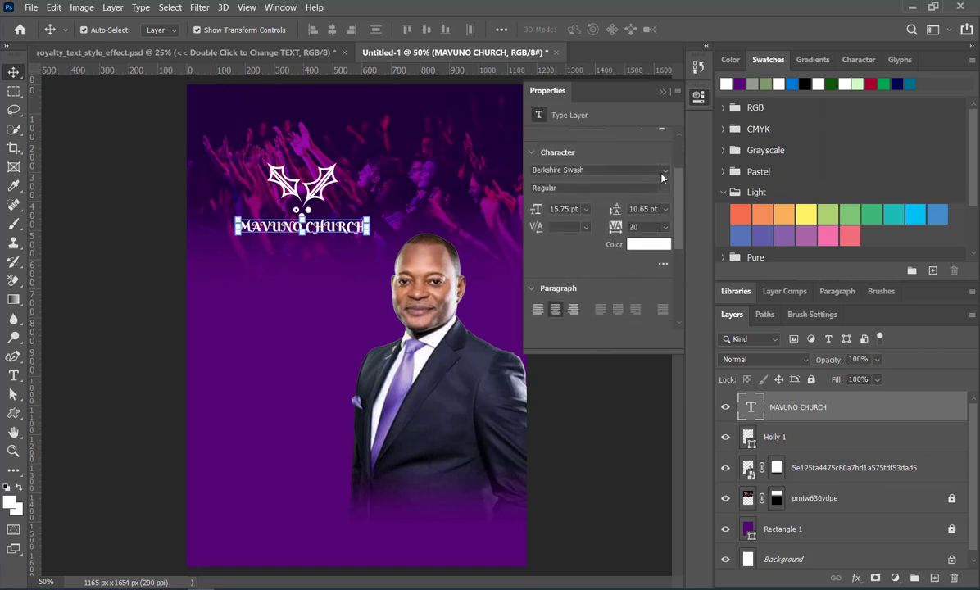
left_click(665, 172)
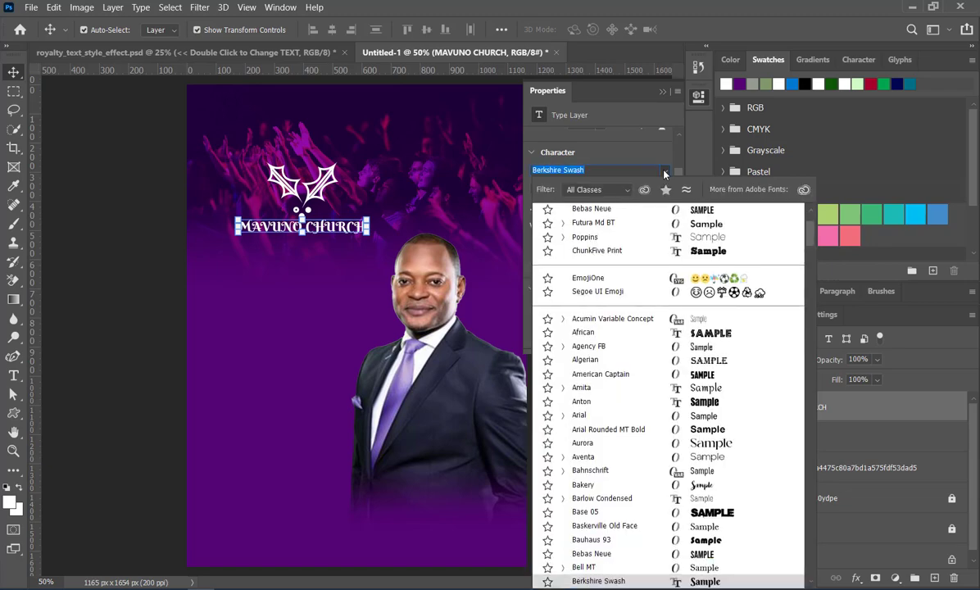
type("SWISS")
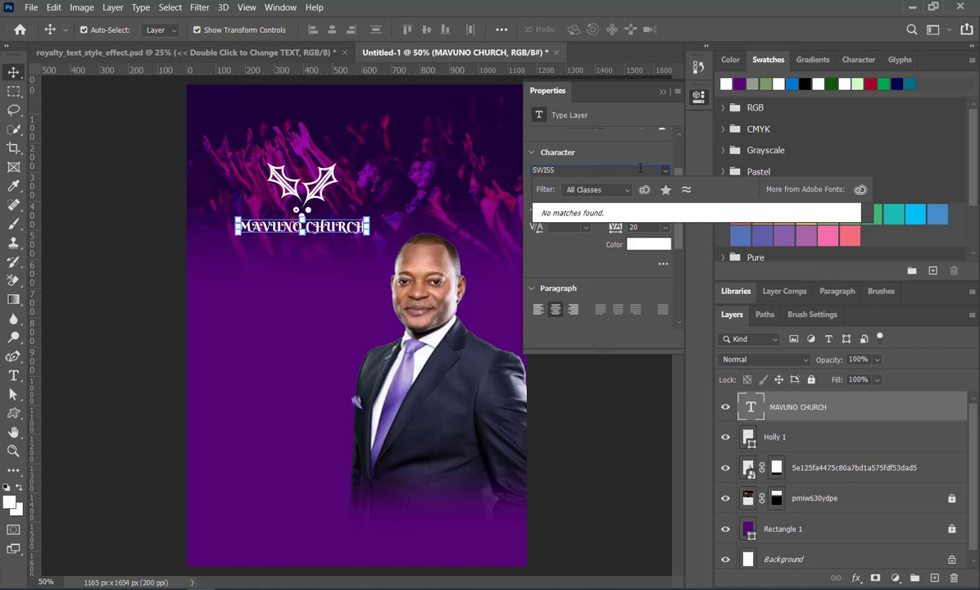
key("BackSpace")
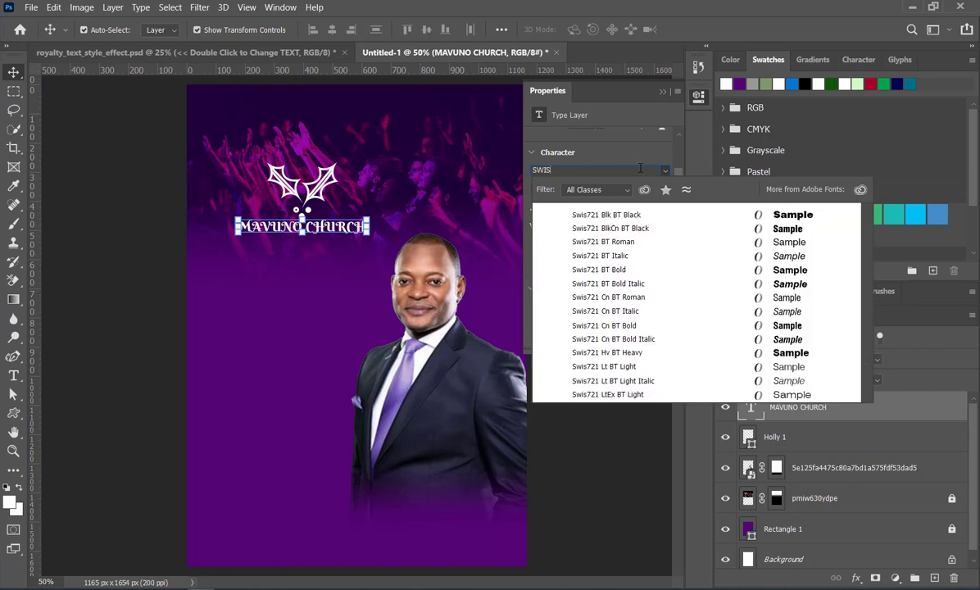
left_click(618, 233)
left_click(663, 92)
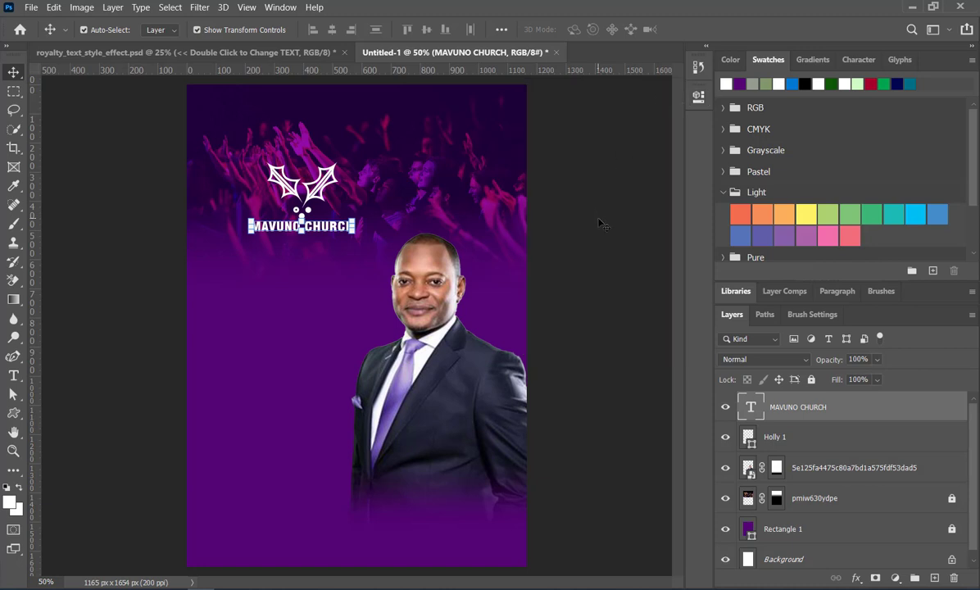
left_click(328, 241)
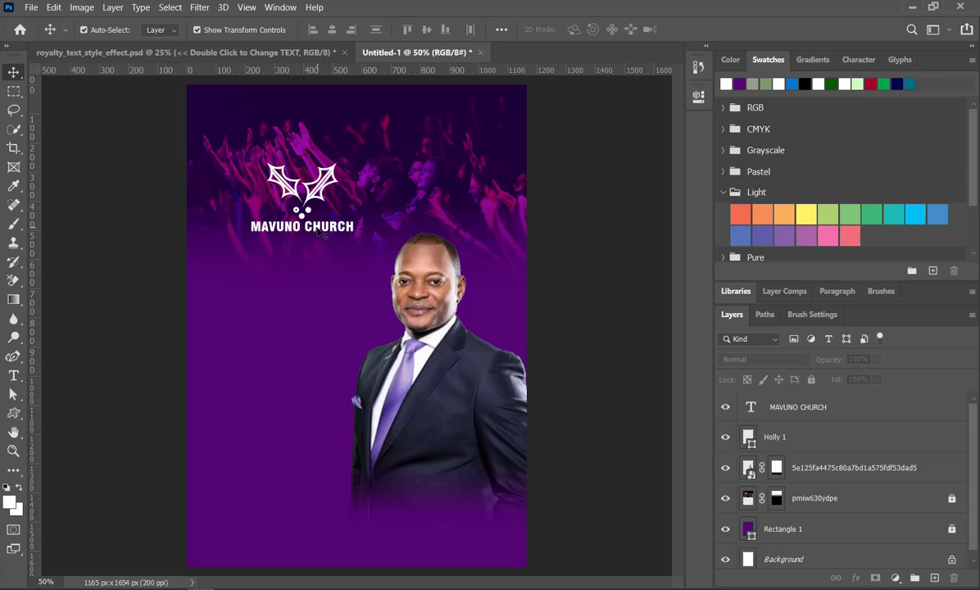
- Duplicate the church name into the empty area below it and replace the copy's text with "3"
left_click_drag(315, 229, 299, 291)
double_click(299, 288)
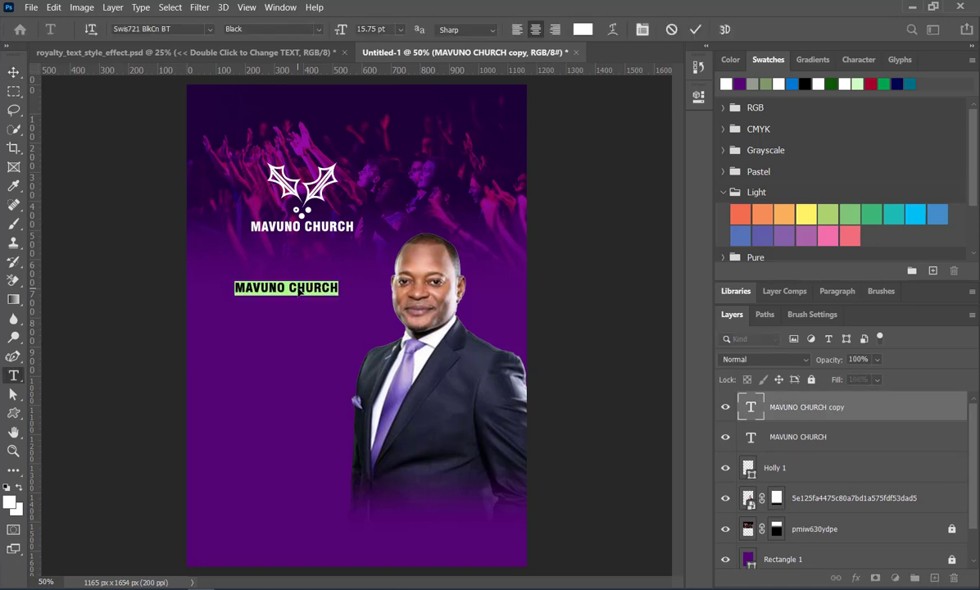
type("3")
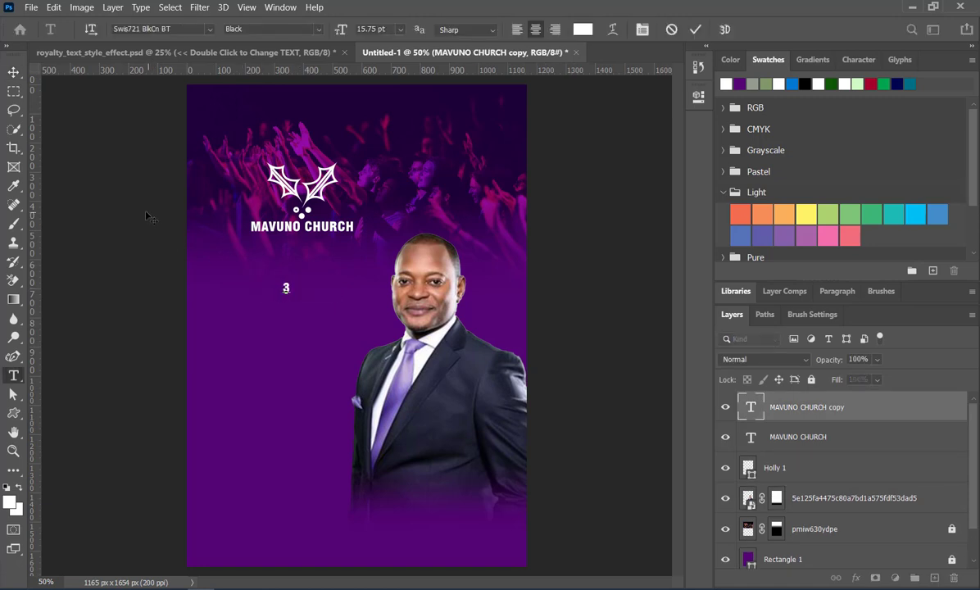
left_click(14, 72)
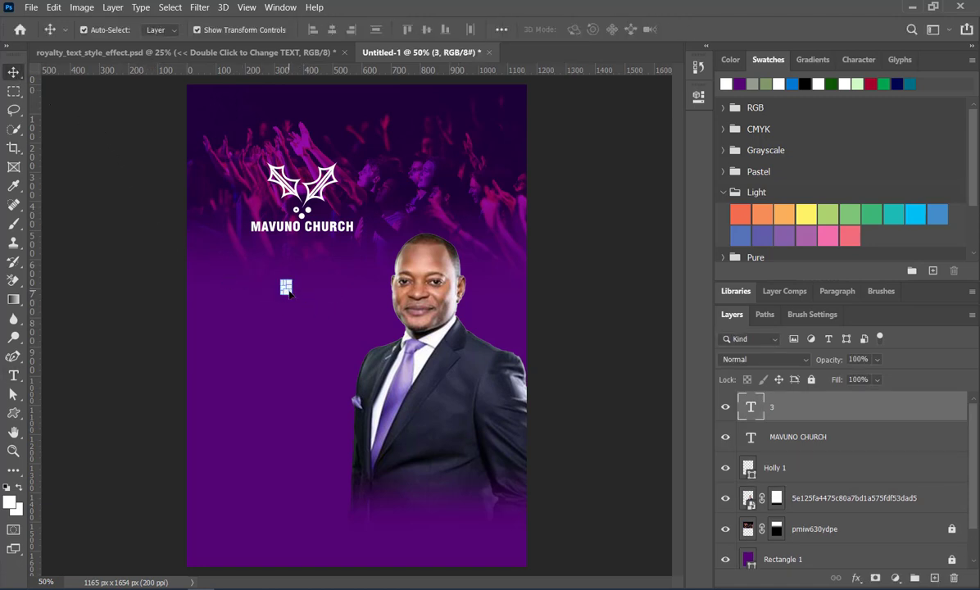
- Enlarge the 3 to about 444% and place it below and left of the church name
key("ctrl+t")
left_click_drag(292, 289, 222, 267)
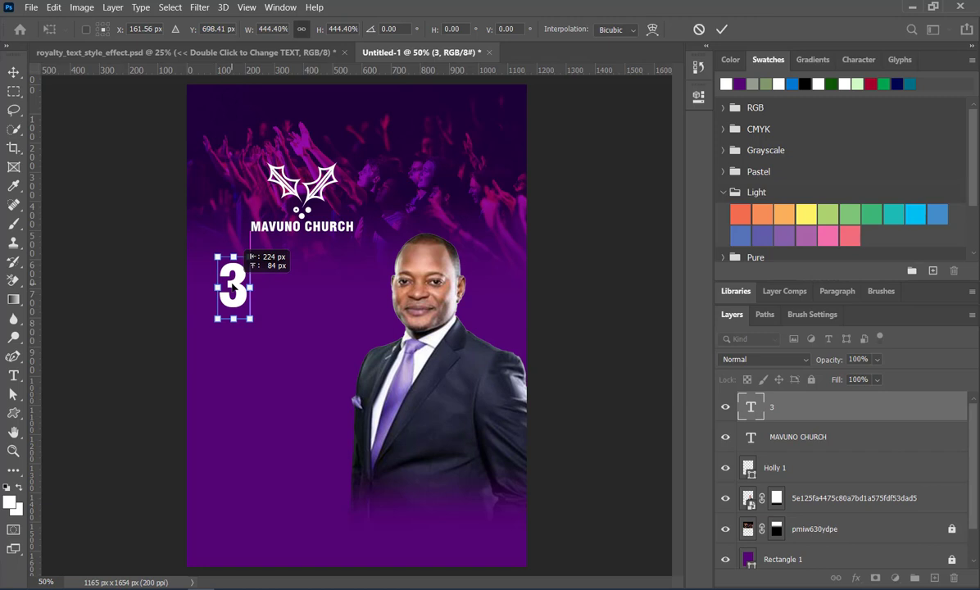
left_click_drag(233, 284, 233, 275)
left_click(721, 29)
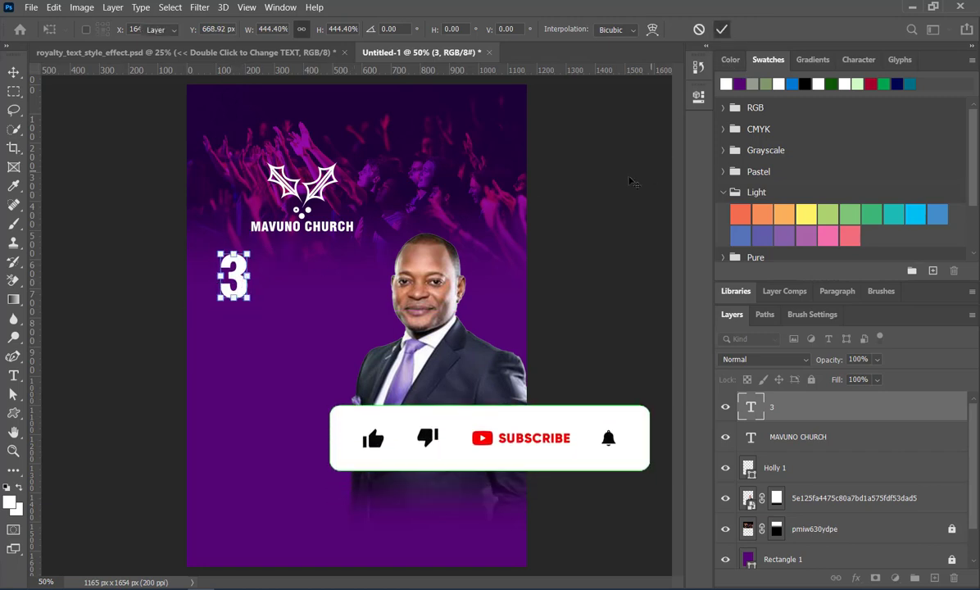
- Duplicate the church name to the right of the large 3 and change the copy's text to "DAYS"
left_click_drag(297, 234, 296, 271)
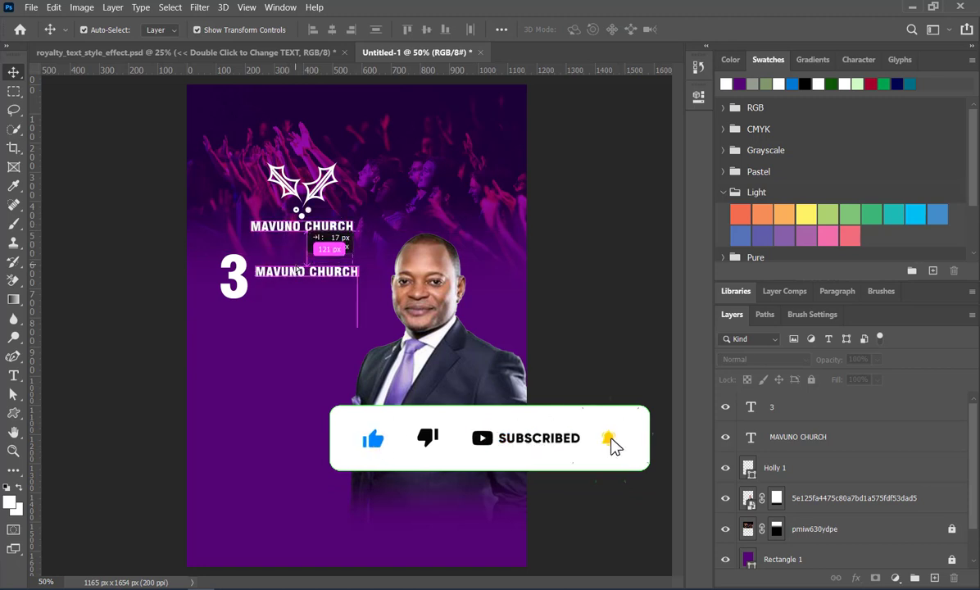
left_click_drag(299, 269, 300, 271)
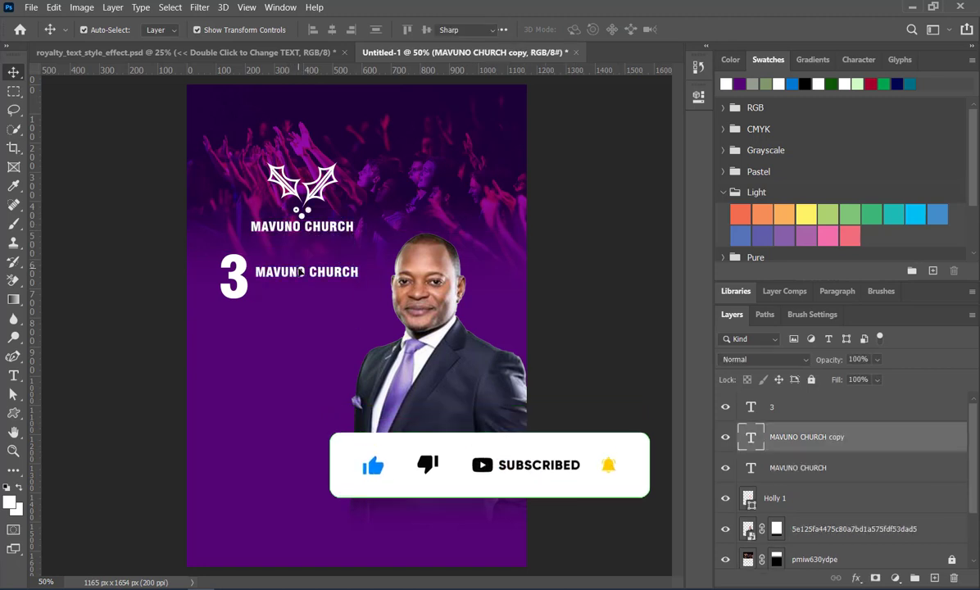
double_click(302, 271)
type("DAY")
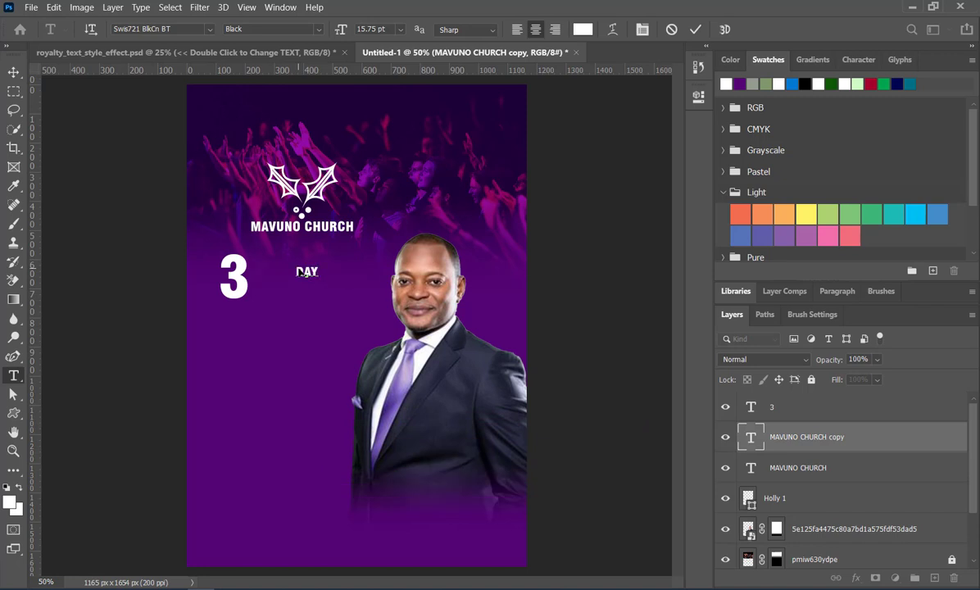
type("S")
key("ctrl+a")
key("ctrl+Return")
- Scale DAYS to about 227%, set it against the upper right of the 3, and deselect it
key("ctrl+t")
left_click_drag(290, 264, 268, 271)
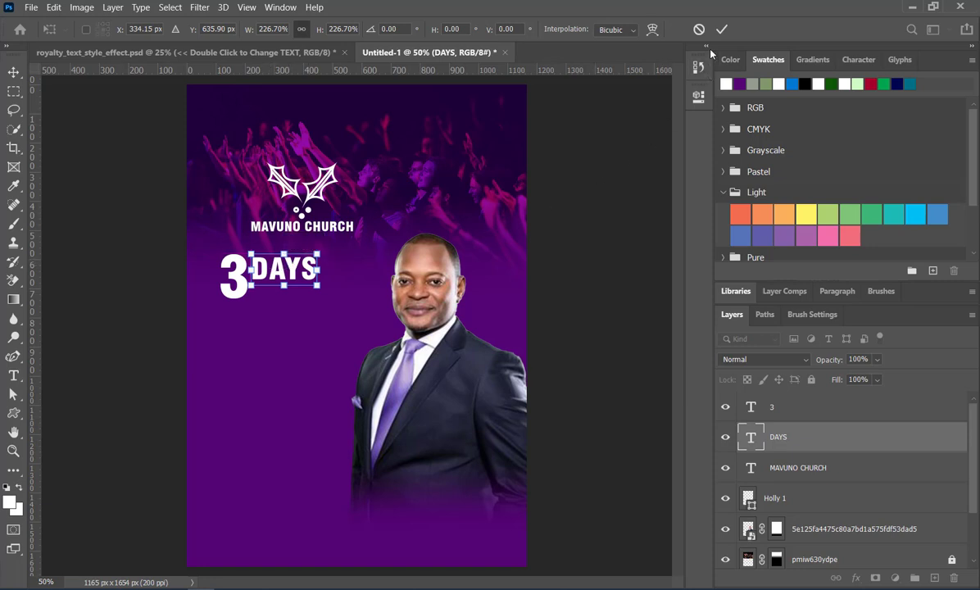
left_click(721, 29)
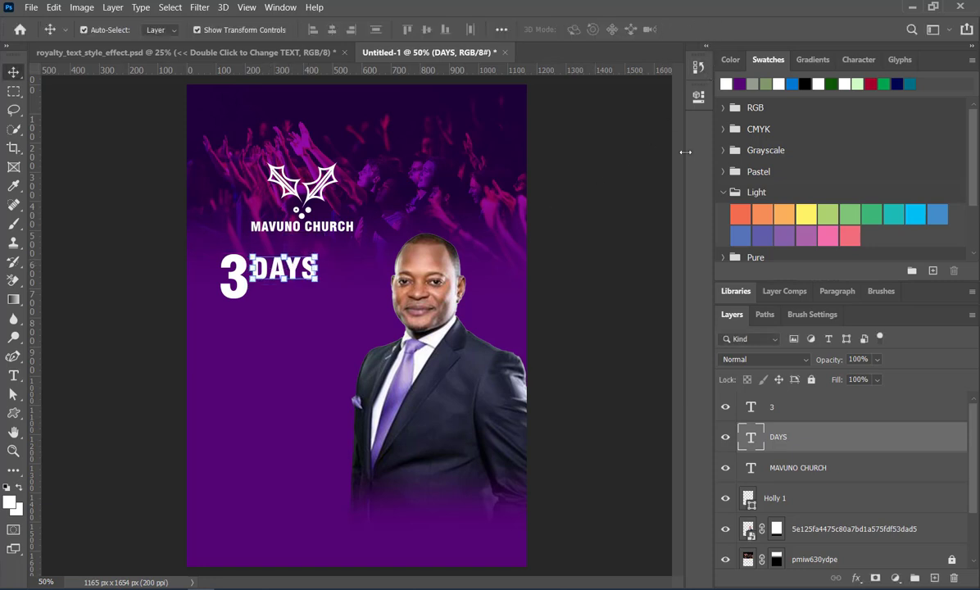
left_click(342, 246)
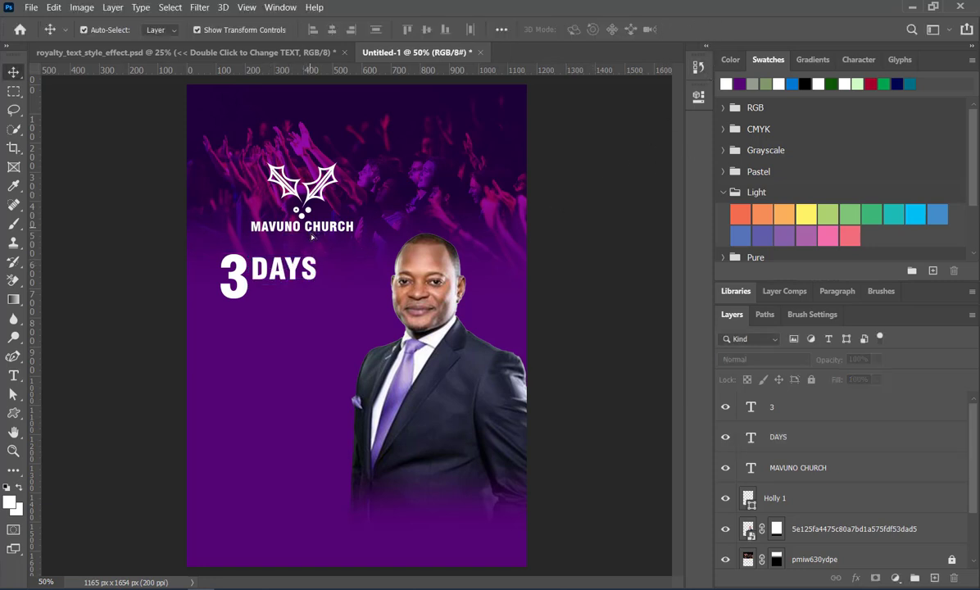
- Duplicate the church name under DAYS and replace the copy's text with "OF WORSHIP"
left_click_drag(316, 234, 312, 293)
double_click(312, 287)
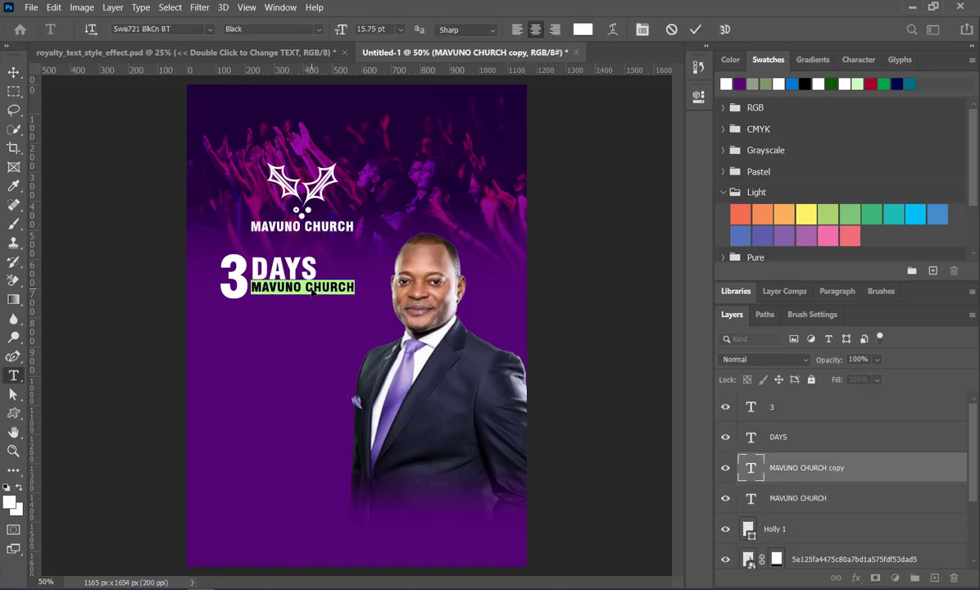
type("OF W")
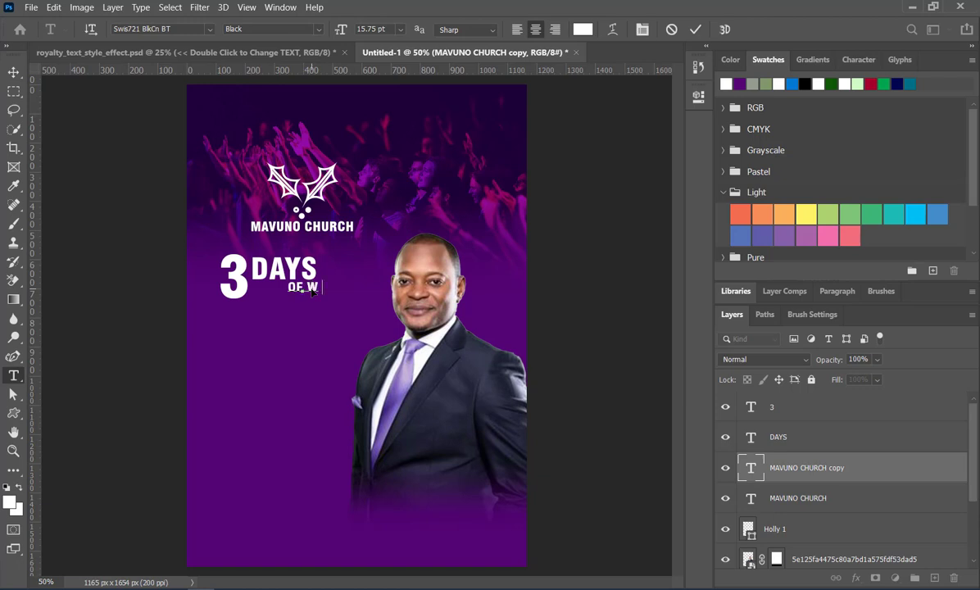
type("ORSHIP")
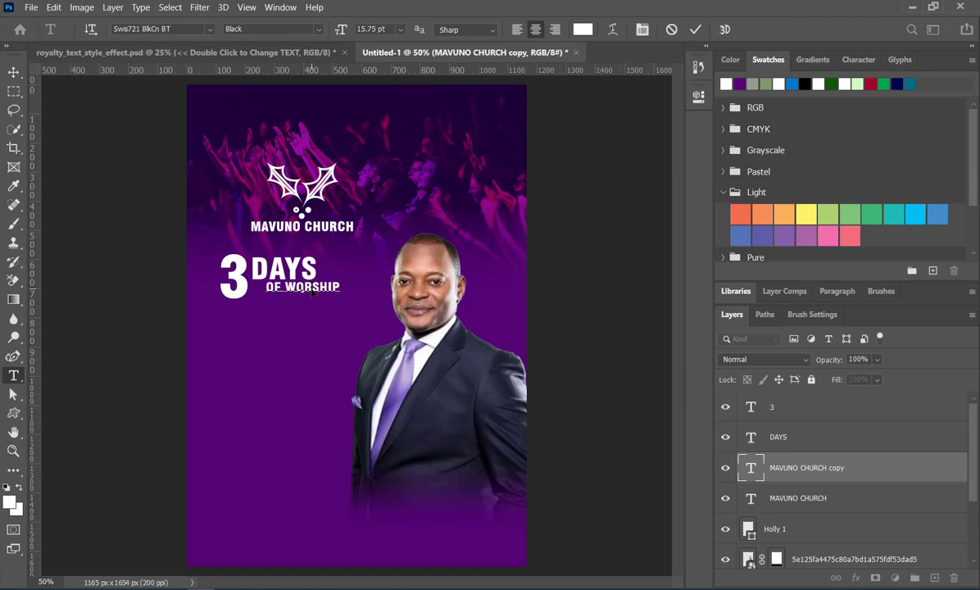
left_click(696, 30)
key("v")
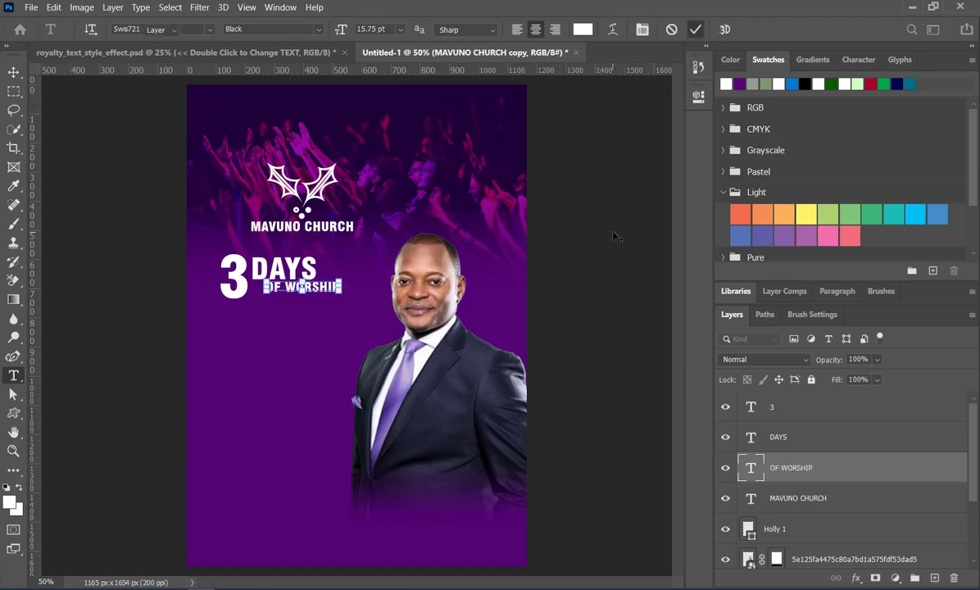
left_click(599, 267)
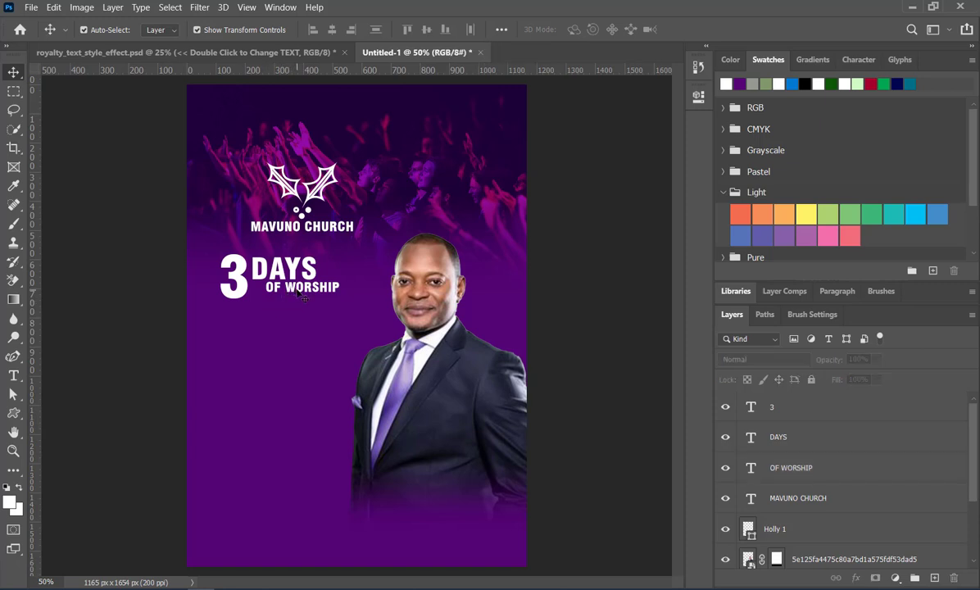
- Move OF WORSHIP left so it lines up with the start of DAYS beside the 3, leaving nothing selected
left_click_drag(303, 299, 284, 290)
left_click(130, 292)
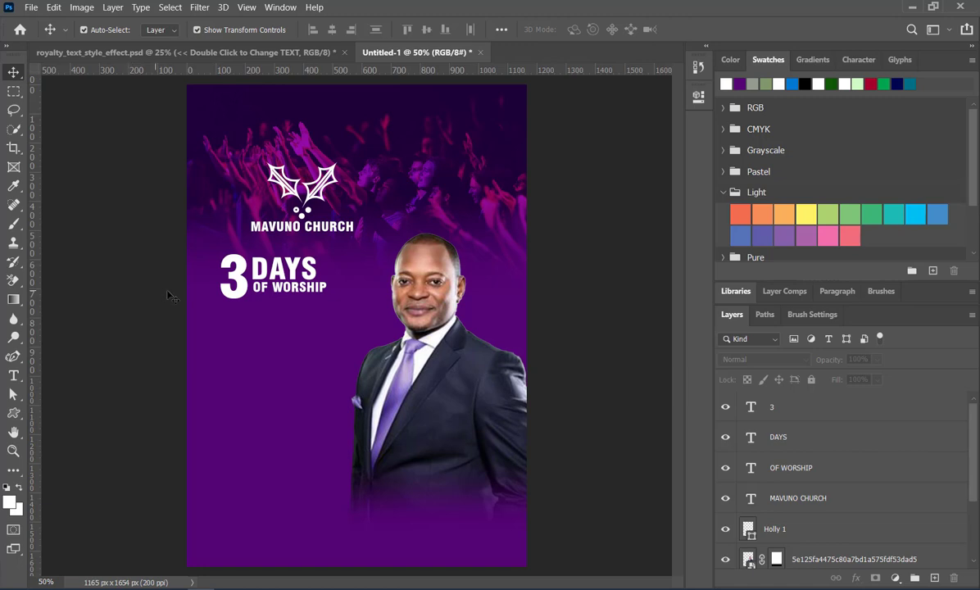
left_click(227, 274)
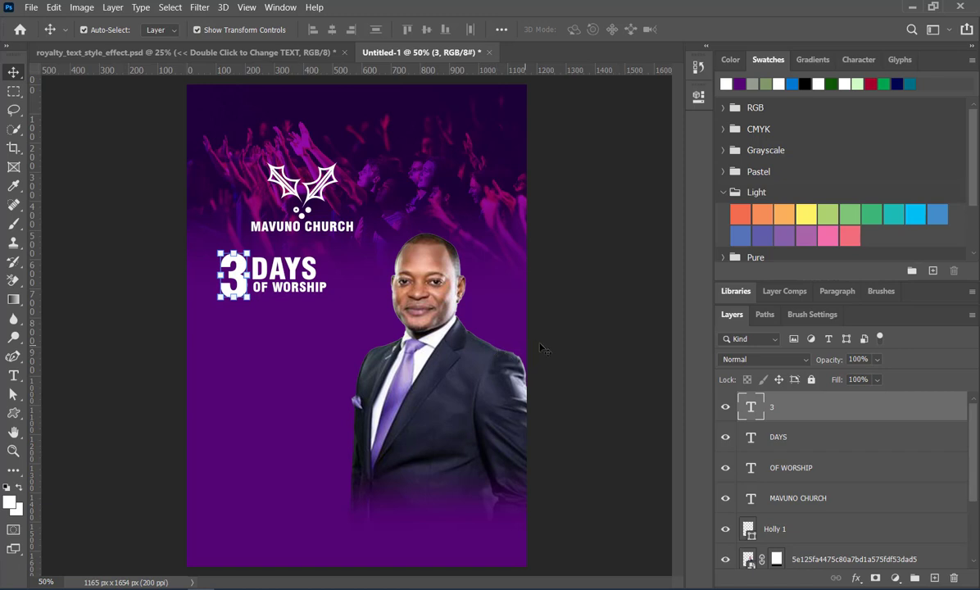
left_click(574, 340)
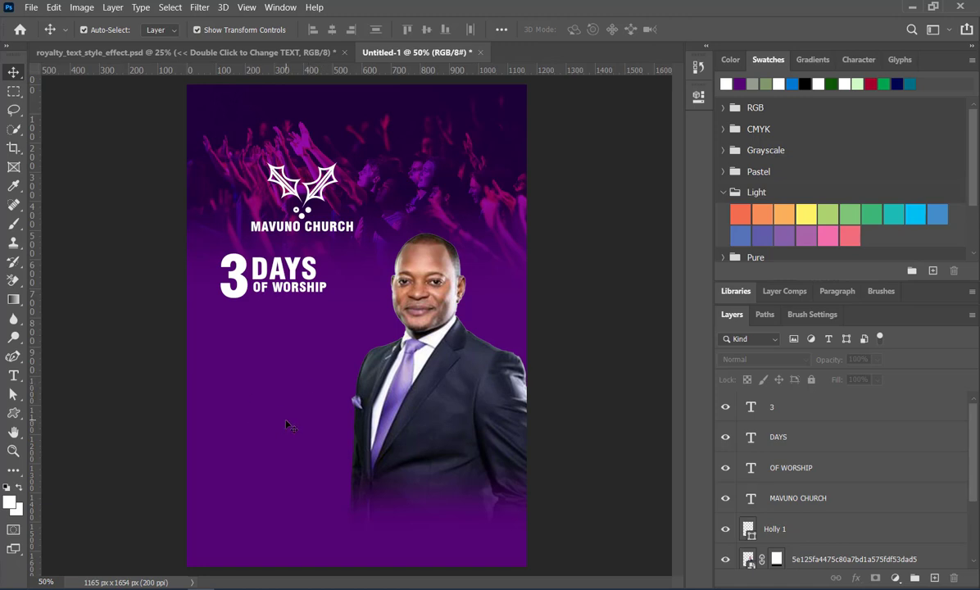
- Place the SYG7uz cracked texture image as an embedded object and rotate it 90 degrees
left_click(35, 9)
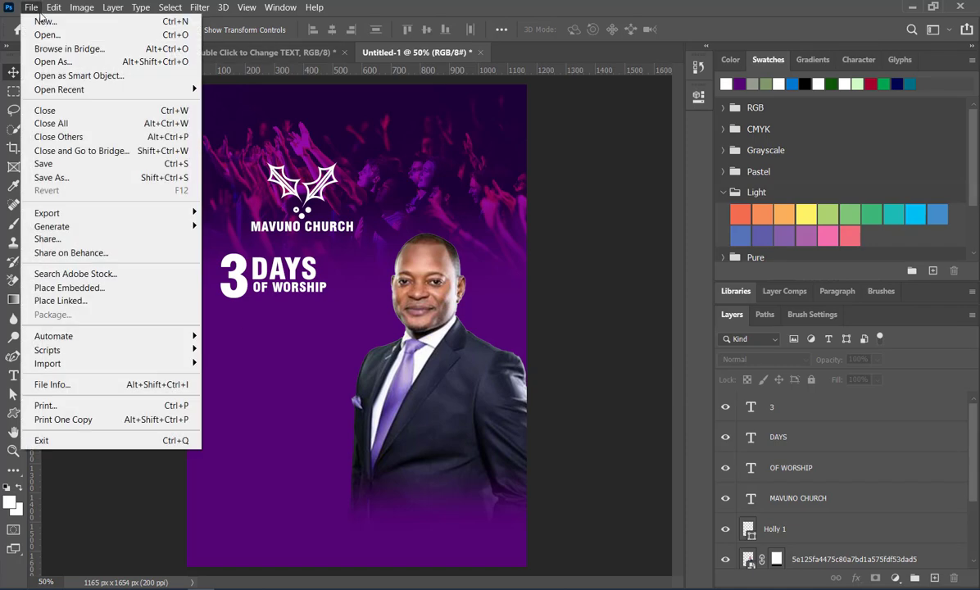
left_click(103, 289)
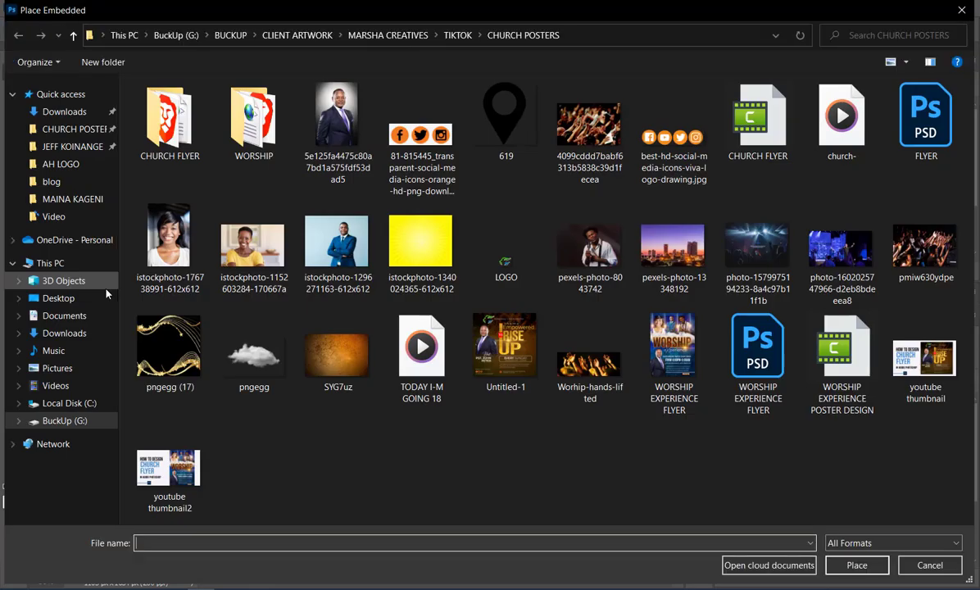
double_click(326, 370)
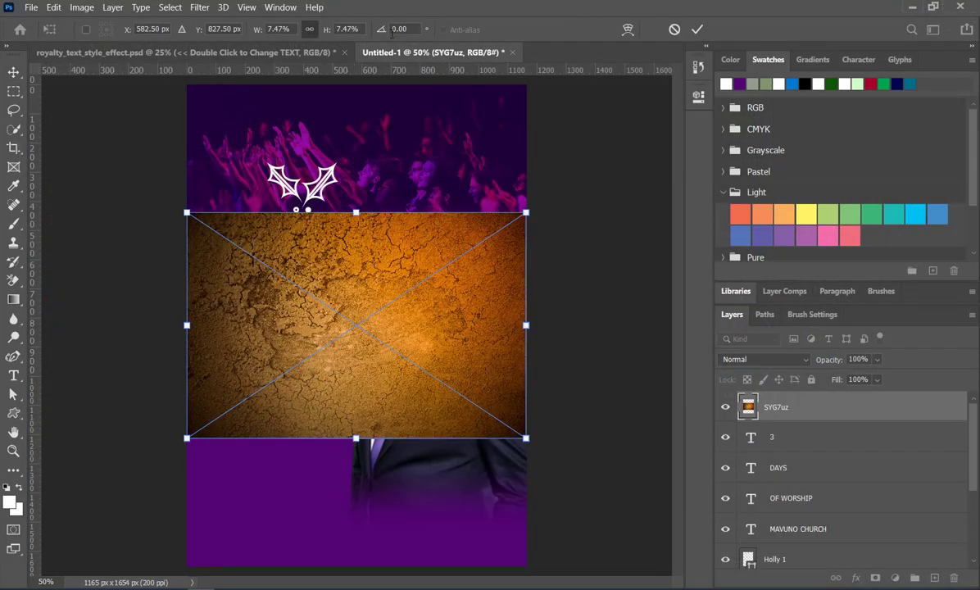
left_click(411, 28)
type("90")
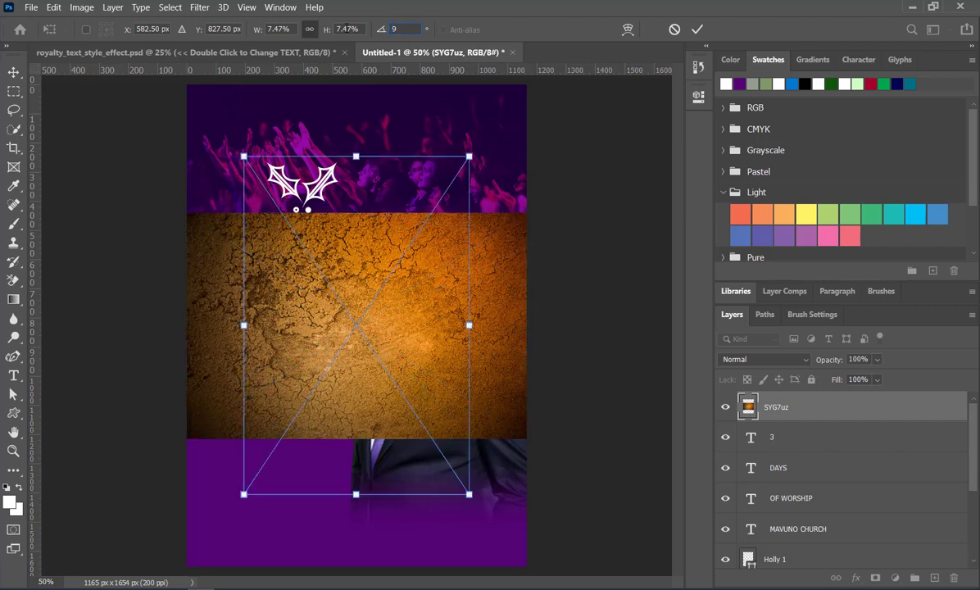
key("Return")
- Scale the rotated texture proportionally to about 12% so it covers the whole page, and apply the transform
left_click(13, 74)
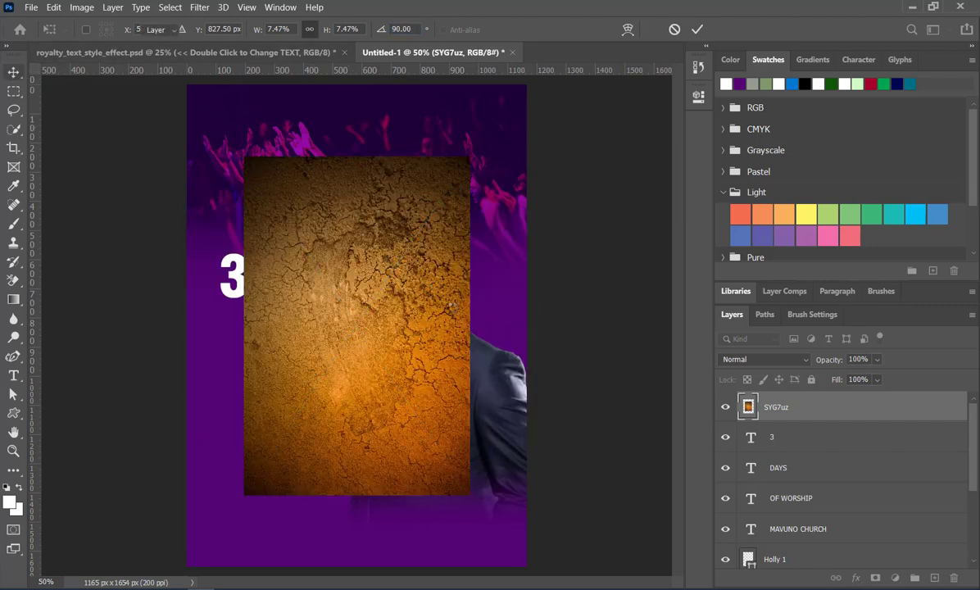
left_click(470, 325)
left_click_drag(470, 325, 544, 326)
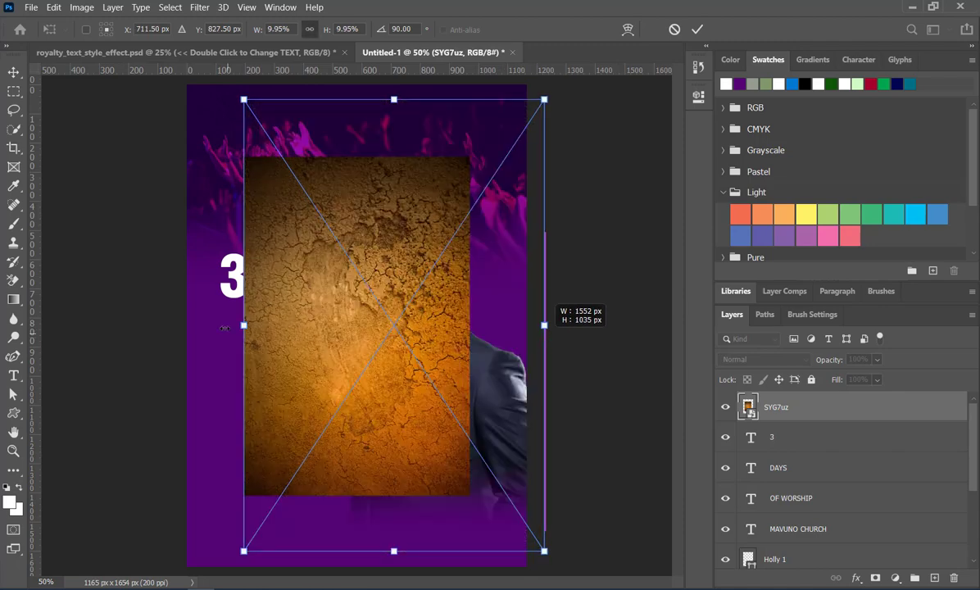
left_click_drag(235, 331, 182, 326)
key("Return")
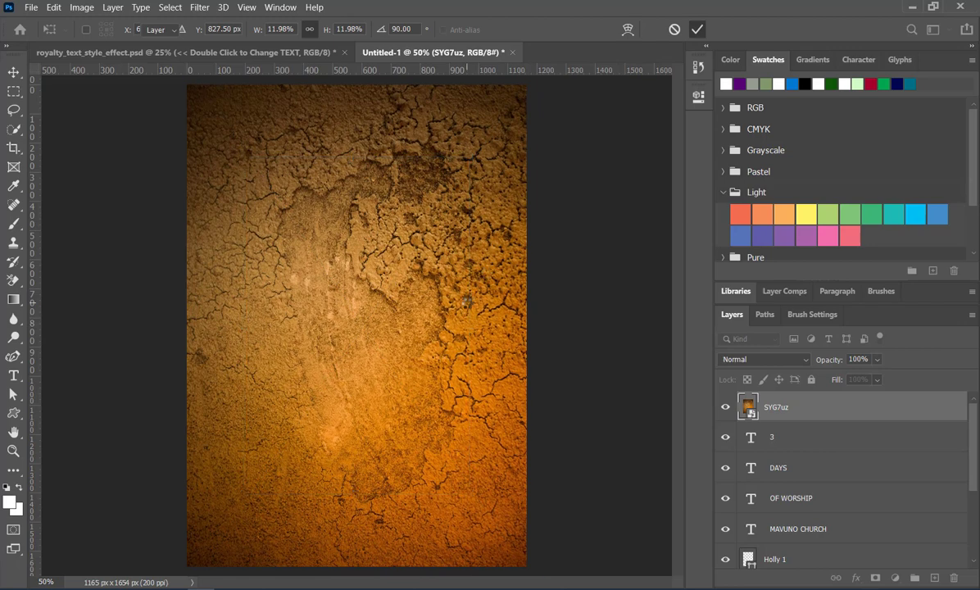
- Move the SYG7uz texture layer beneath Rectangle 1, directly above the Background, keeping its Normal blend mode
left_click_drag(822, 408, 832, 508)
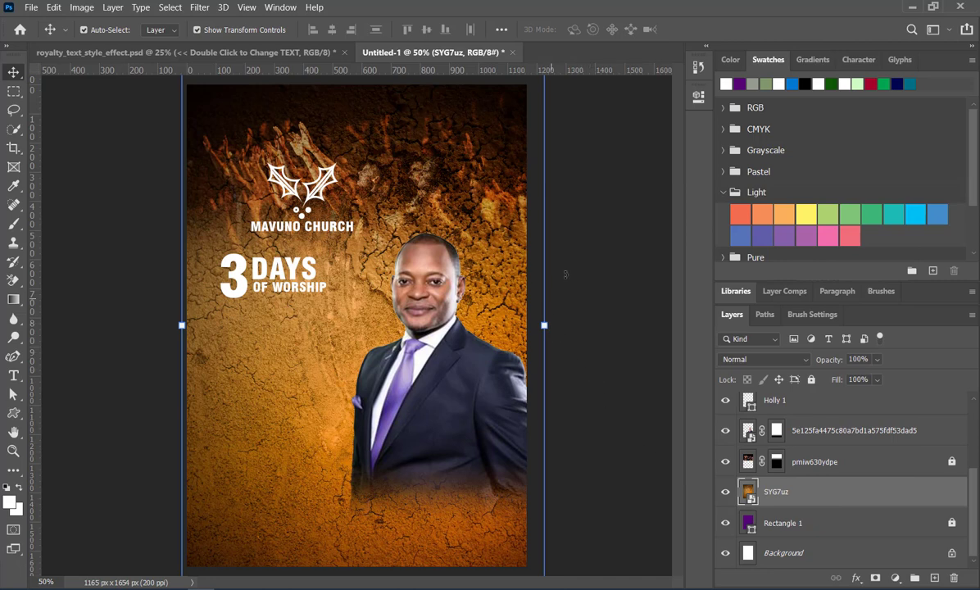
left_click(803, 360)
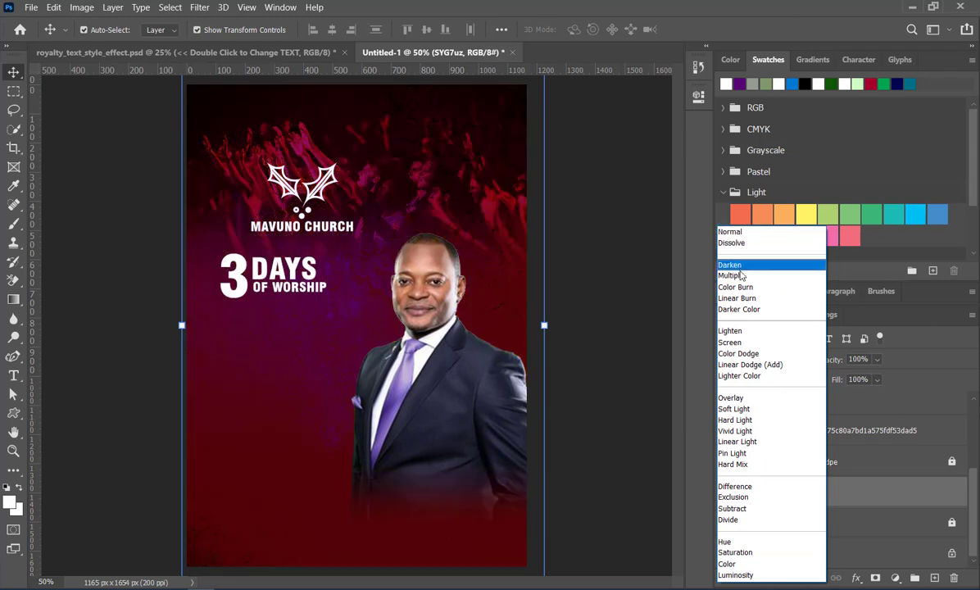
left_click(608, 339)
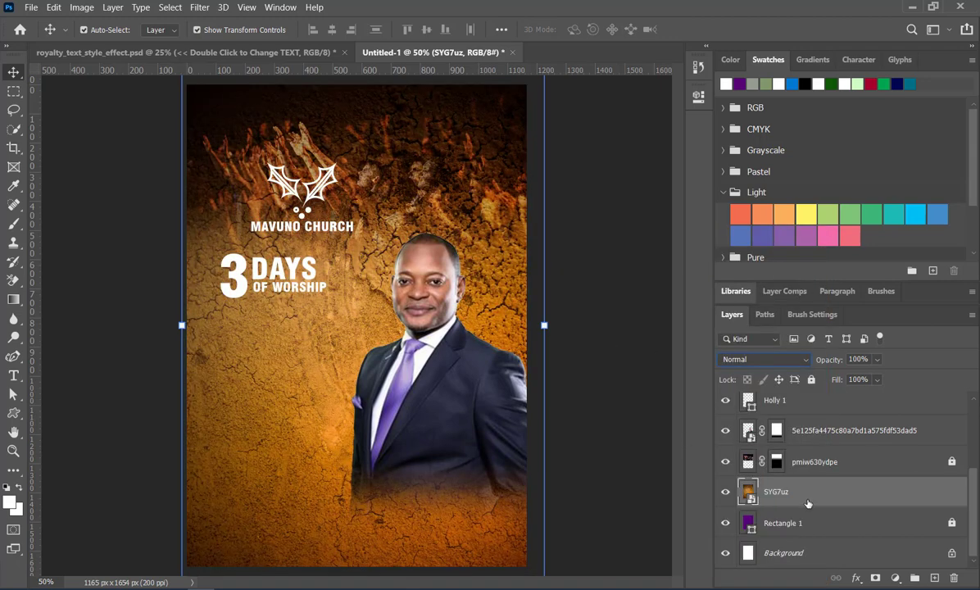
left_click_drag(808, 498, 805, 527)
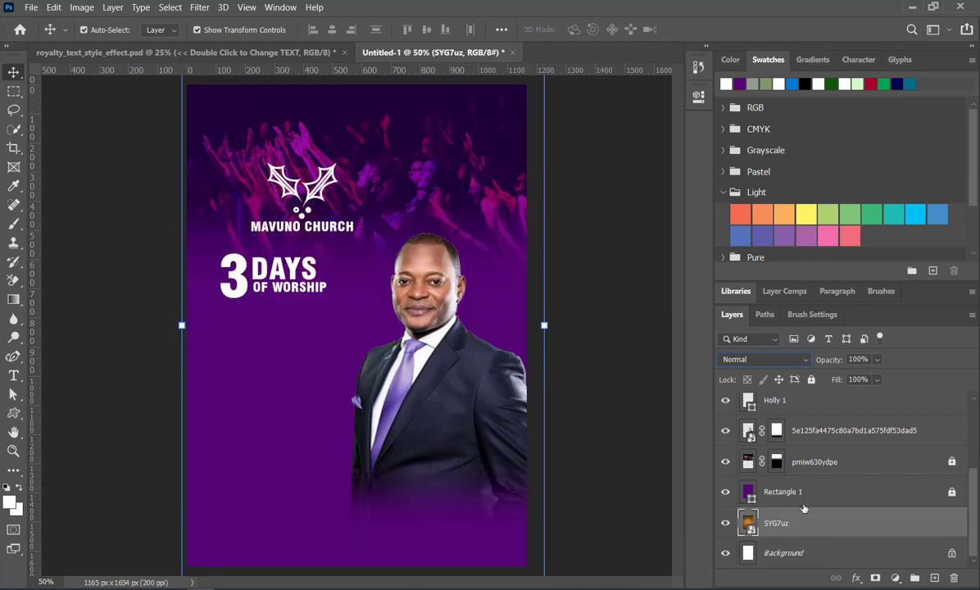
- Unlock the purple Rectangle 1 layer and set its blend mode to Darken
left_click(808, 493)
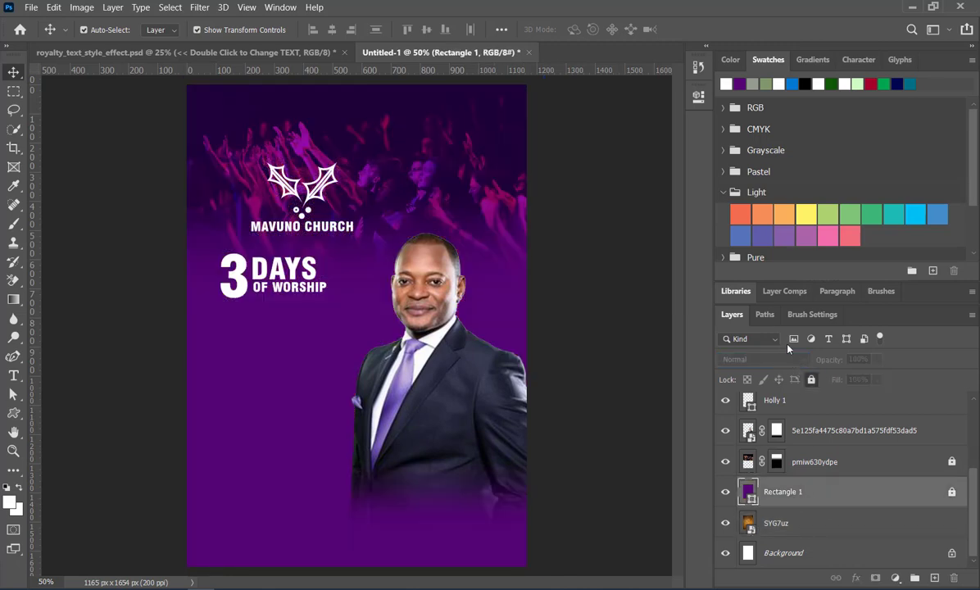
left_click(811, 380)
left_click(763, 359)
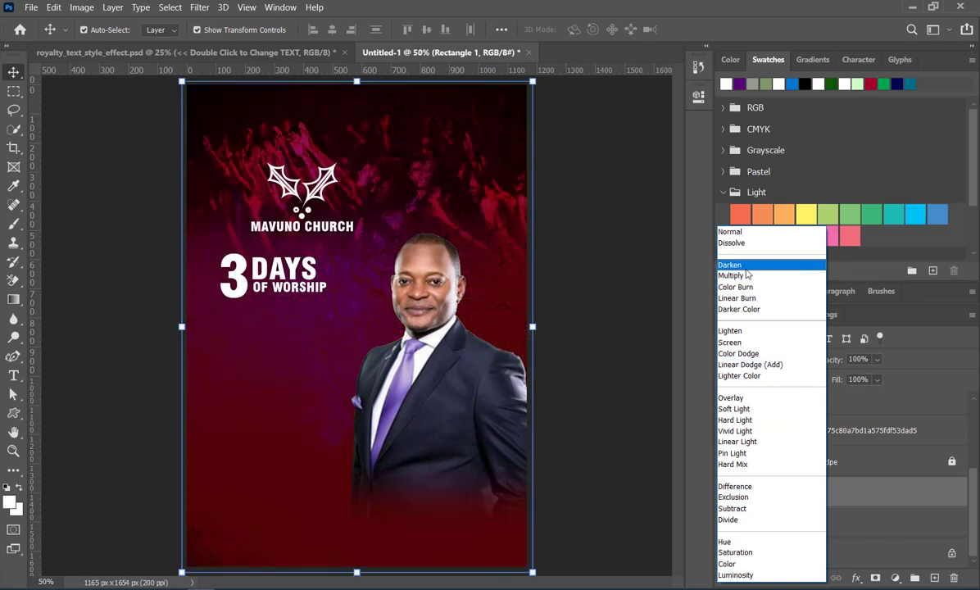
left_click(746, 267)
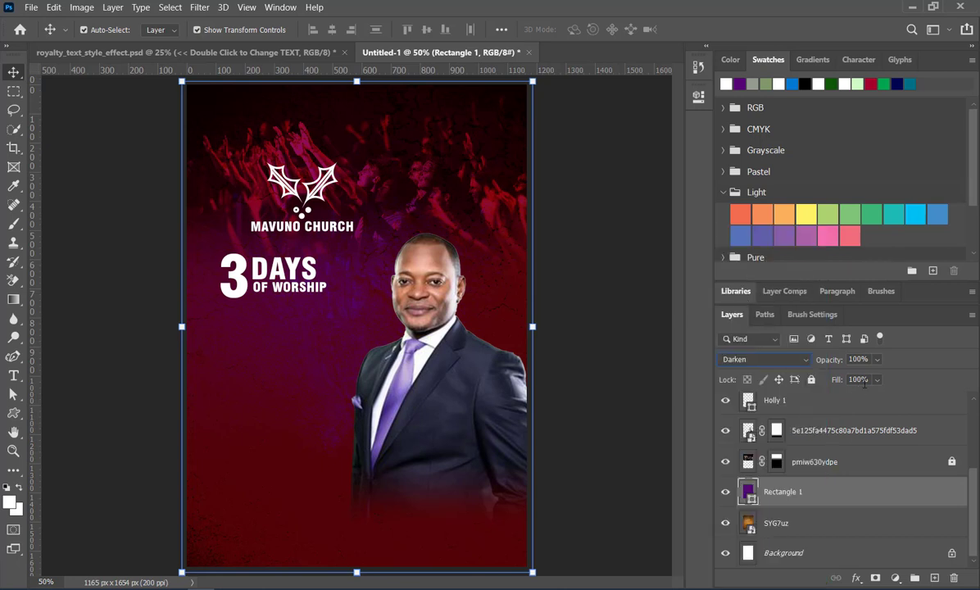
- Reduce the fill of the SYG7uz texture layer to about 83%
left_click(866, 522)
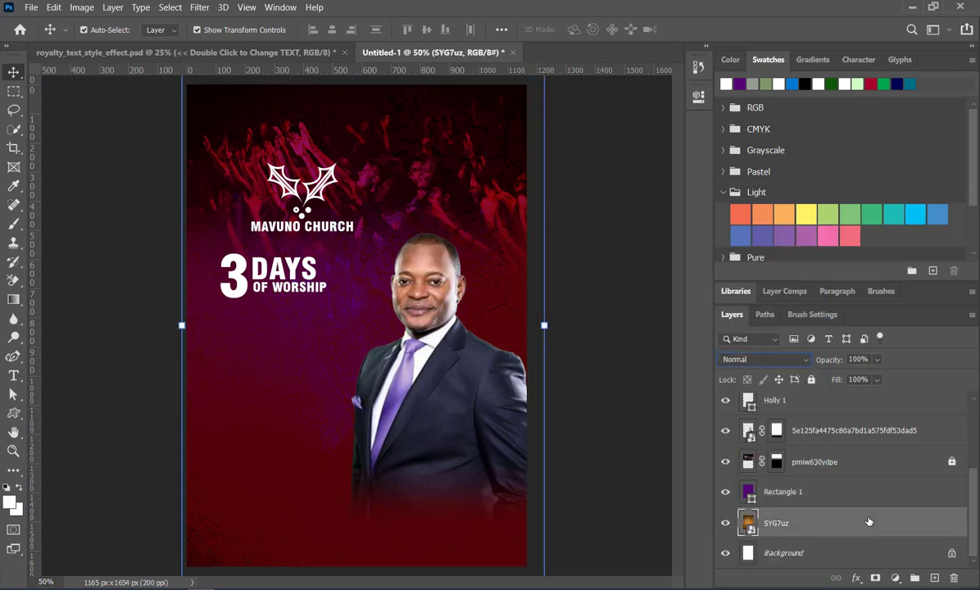
left_click(877, 380)
left_click_drag(898, 397, 917, 403)
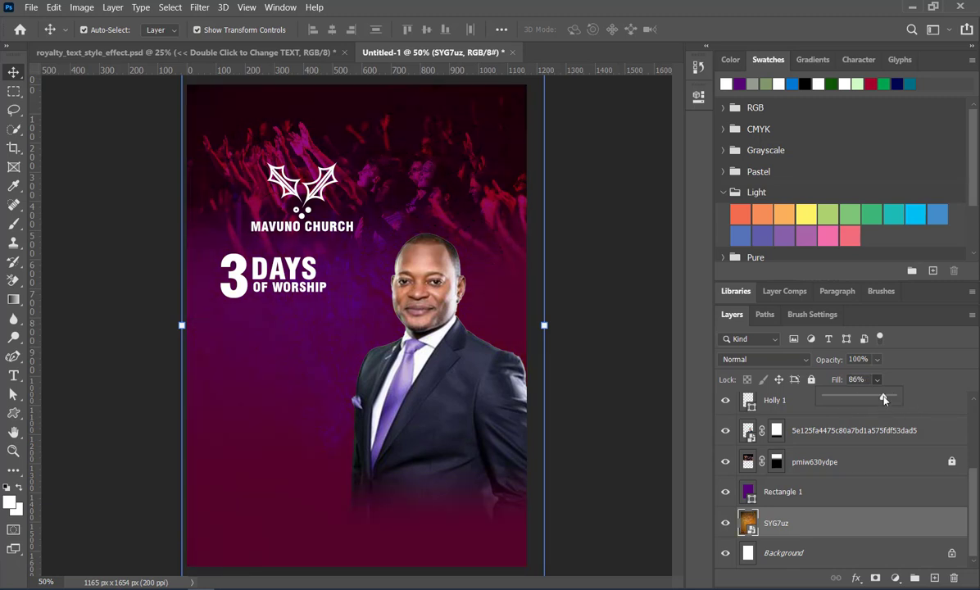
mouse_move(867, 400)
left_mouse_down()
mouse_move(855, 400)
mouse_move(881, 400)
left_mouse_up()
- Set the blend mode of the purple Rectangle 1 layer to Multiply
left_click(778, 490)
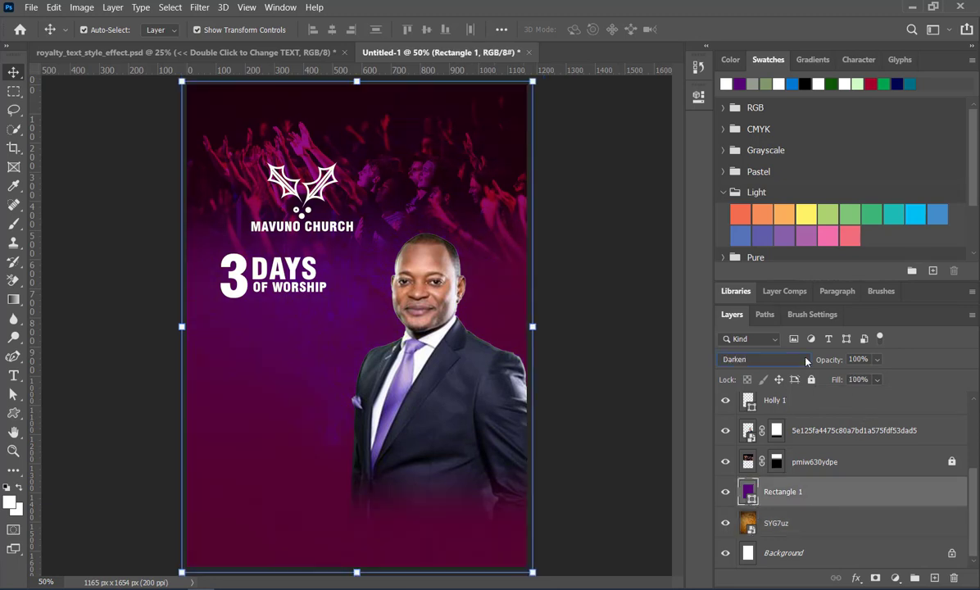
left_click(761, 359)
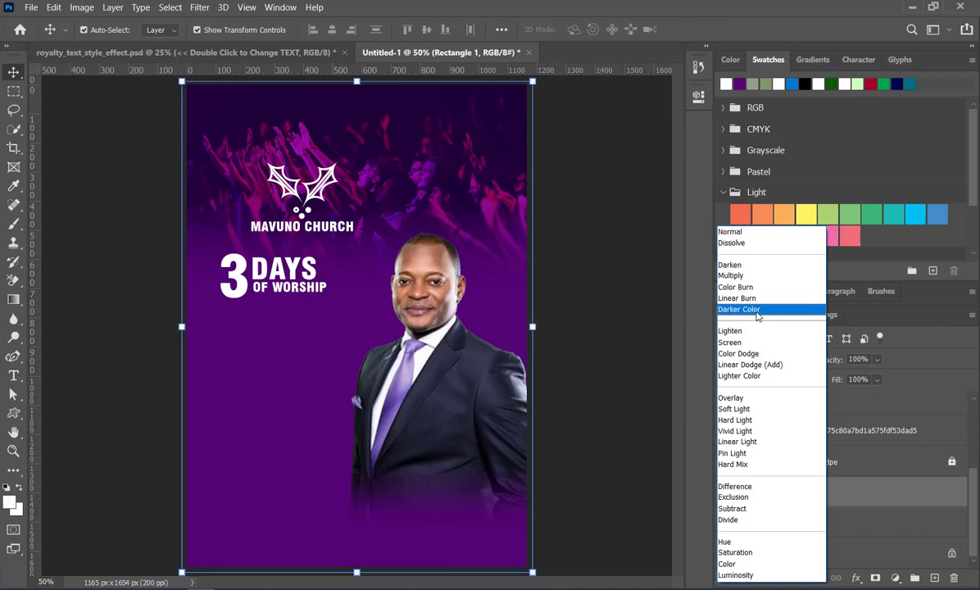
left_click(749, 281)
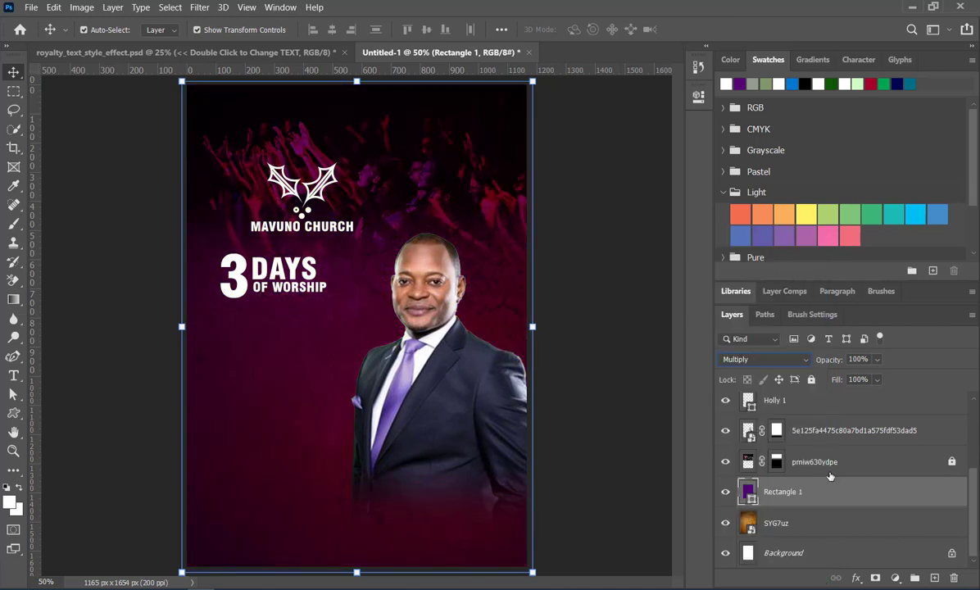
- Lower the opacity of the SYG7uz texture layer to 62% and deselect it
left_click(805, 526)
left_click(877, 380)
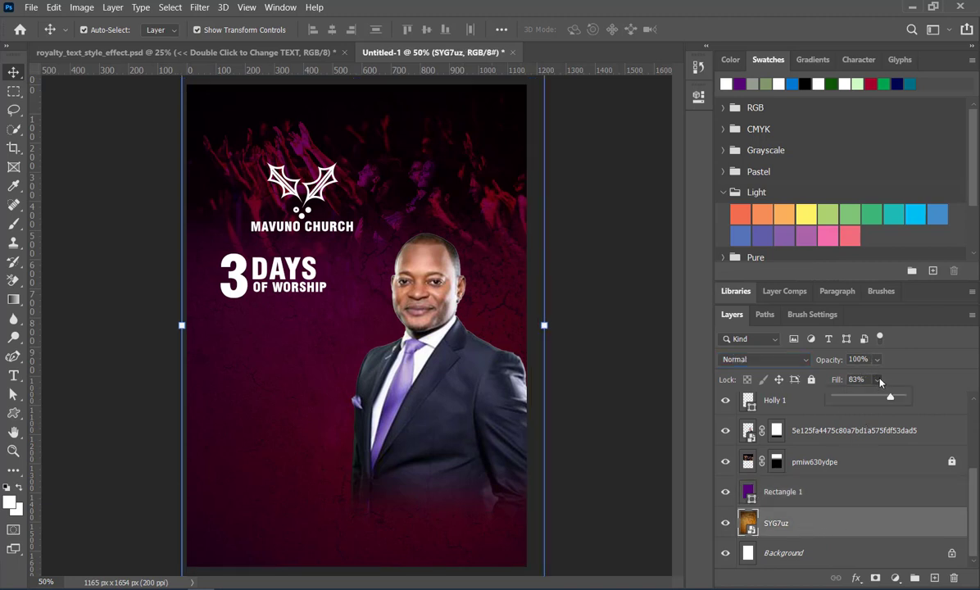
left_click(879, 360)
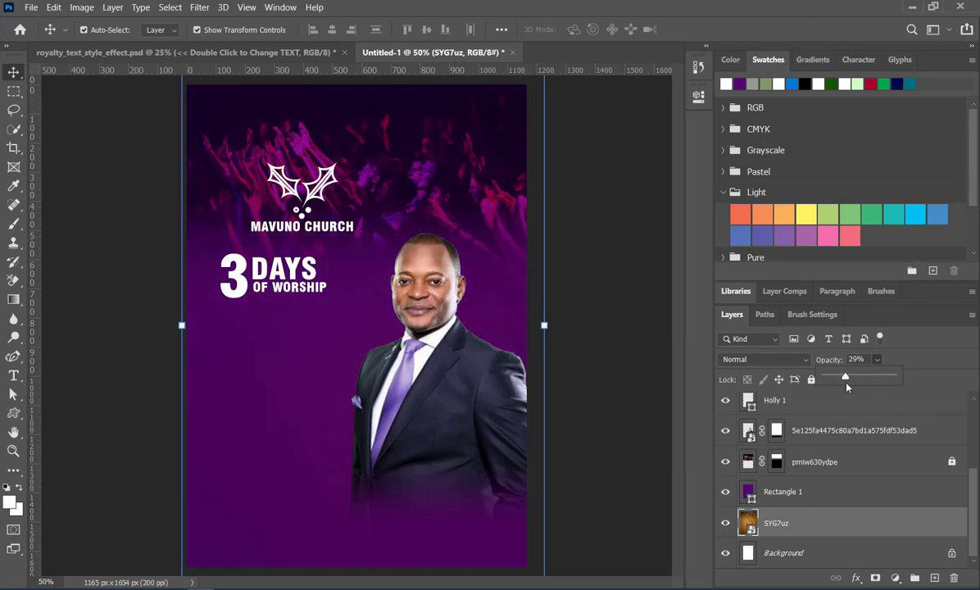
left_click_drag(861, 388, 862, 387)
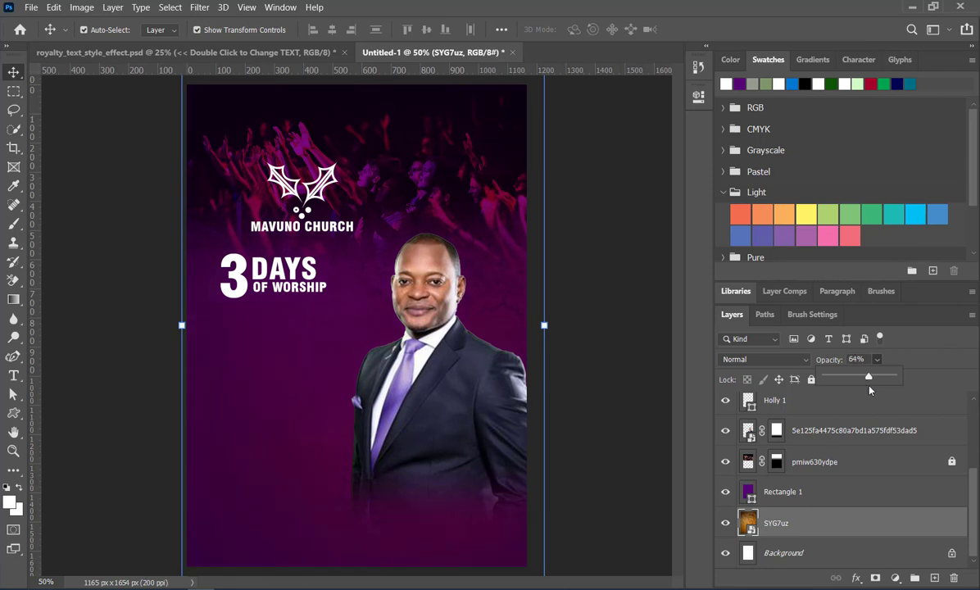
left_click(599, 307)
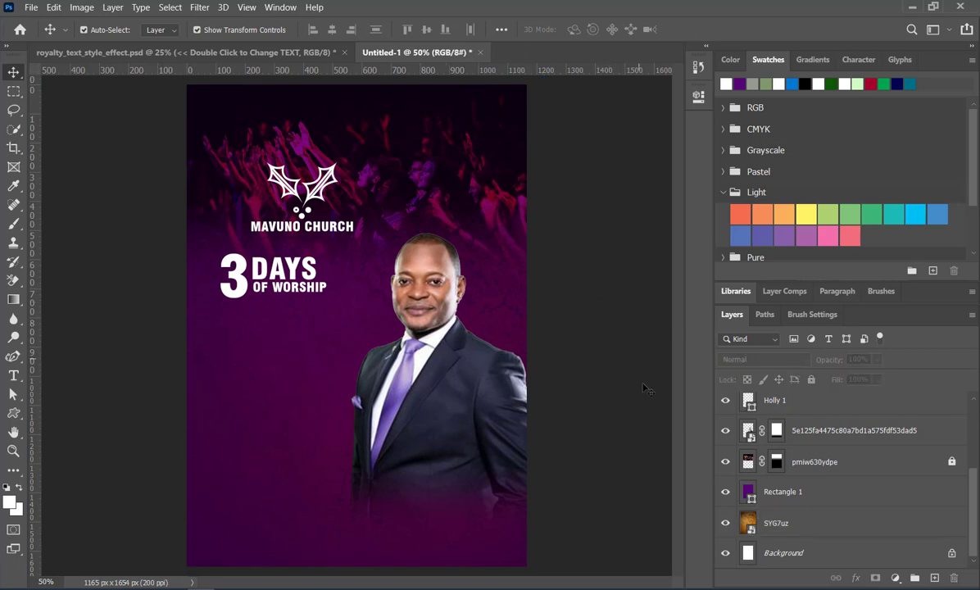
- Raise the SYG7uz texture layer's fill to the maximum, readjust its opacity, and leave nothing selected
left_click(772, 518)
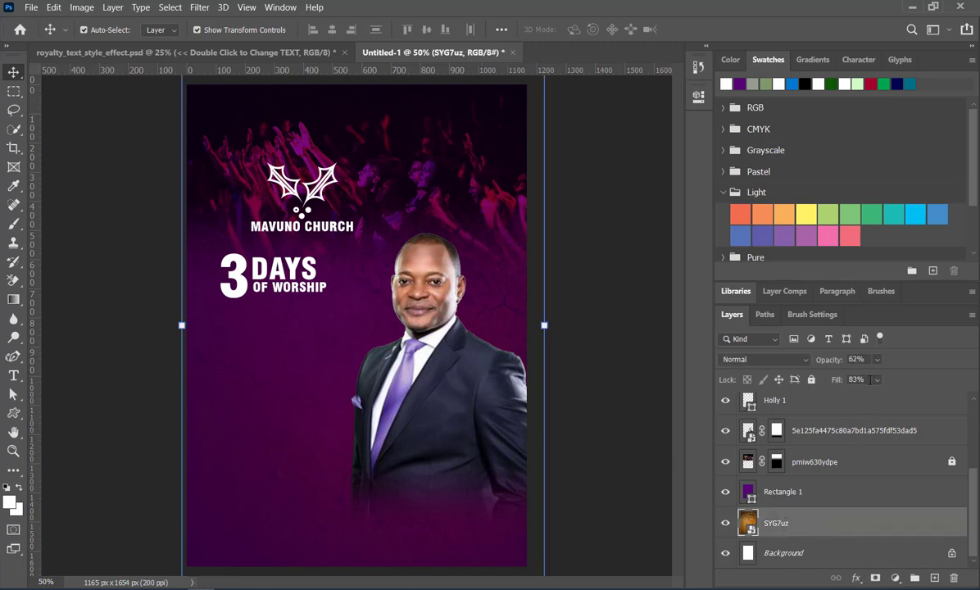
left_click(877, 382)
left_click_drag(891, 399, 919, 398)
left_click(877, 359)
left_click_drag(885, 377, 888, 378)
left_click(647, 424)
left_click(647, 423)
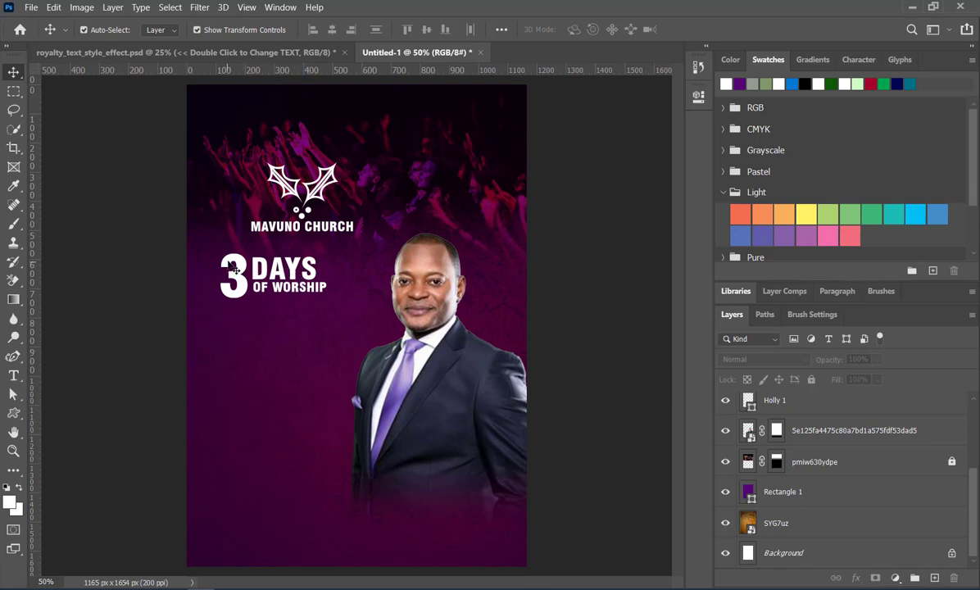
- Lock the SYG7uz texture and Rectangle 1 layers together and deselect them
left_click(229, 252)
scroll(832, 509, "down", 4)
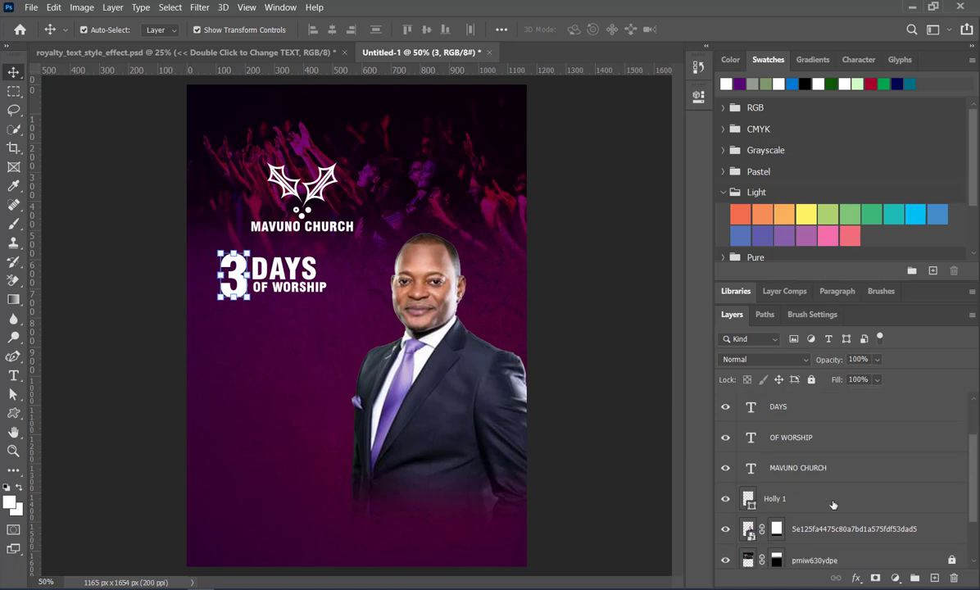
left_click(825, 521)
left_click(825, 493, "shift")
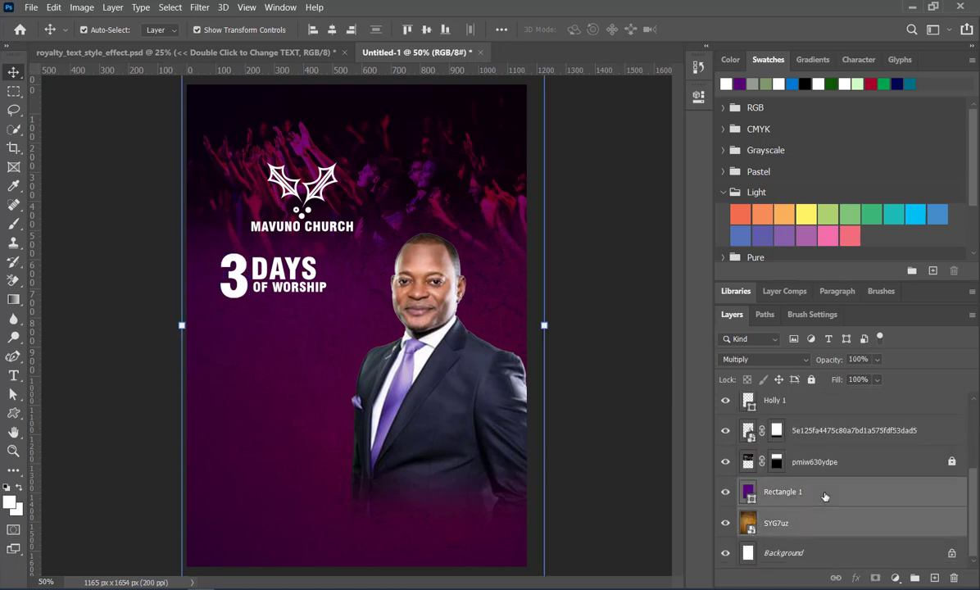
left_click(812, 380)
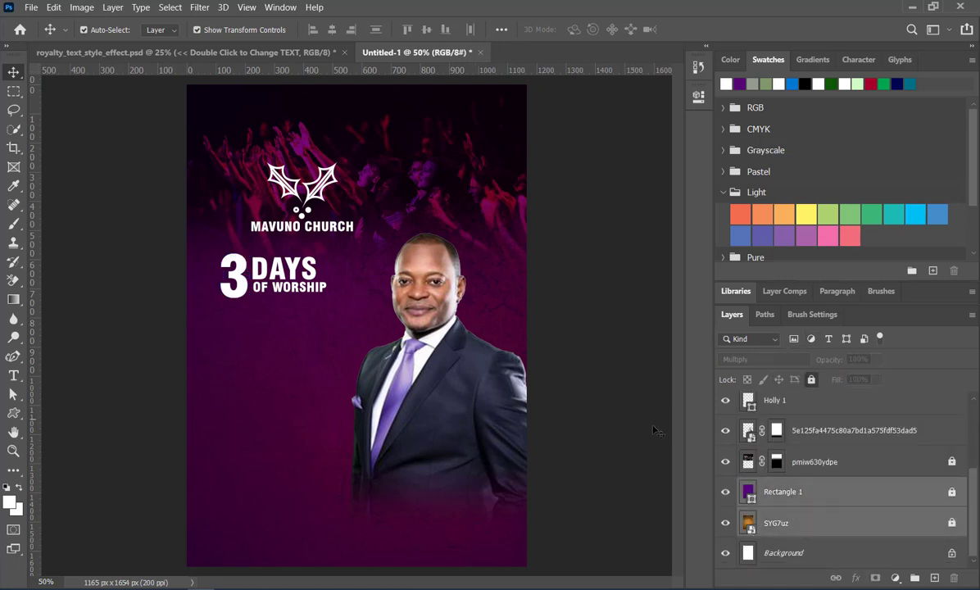
left_click(593, 425)
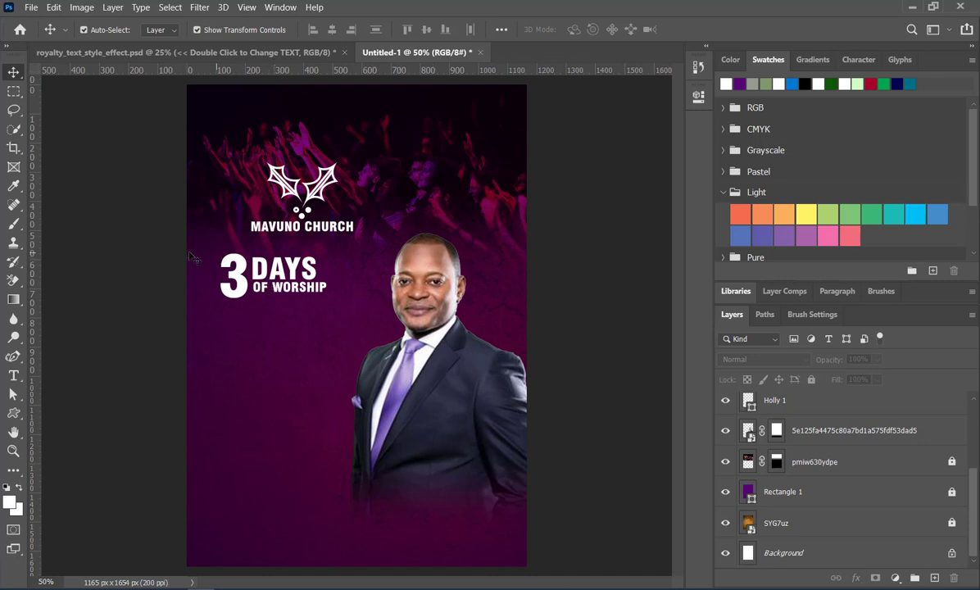
- Select all three parts of the 3 DAYS OF WORSHIP title and enlarge them to about 136% width and 162% height
left_click_drag(182, 239, 363, 326)
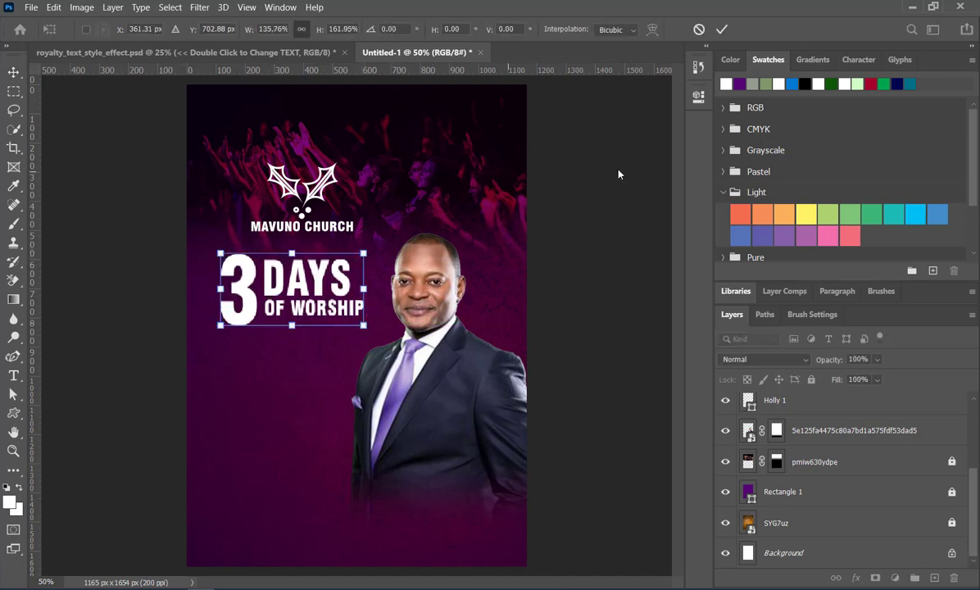
left_click(722, 28)
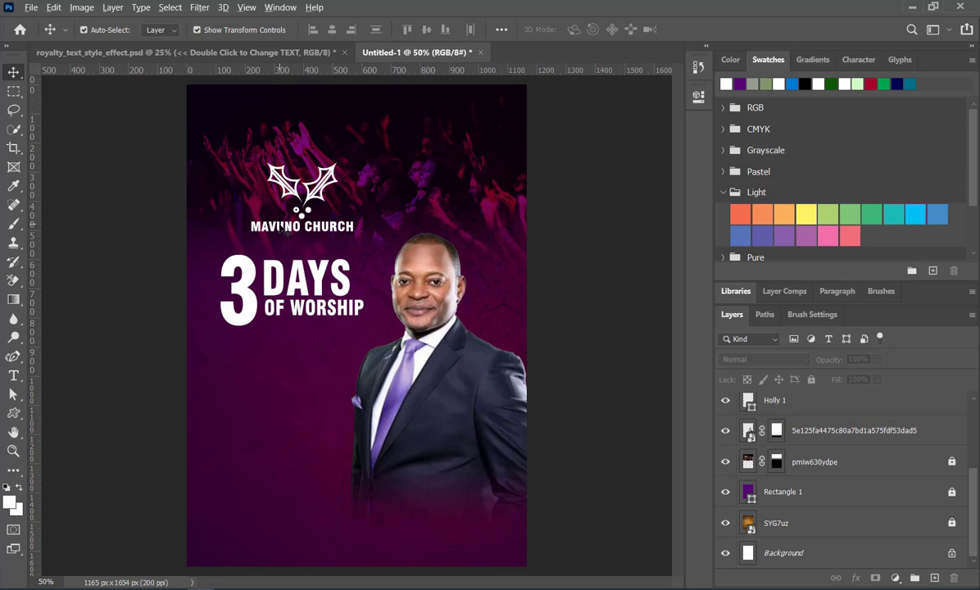
- Duplicate the church name below the 3 DAYS OF WORSHIP title and replace the copy's text with "THEME:"
left_click_drag(286, 232, 243, 354)
double_click(242, 353)
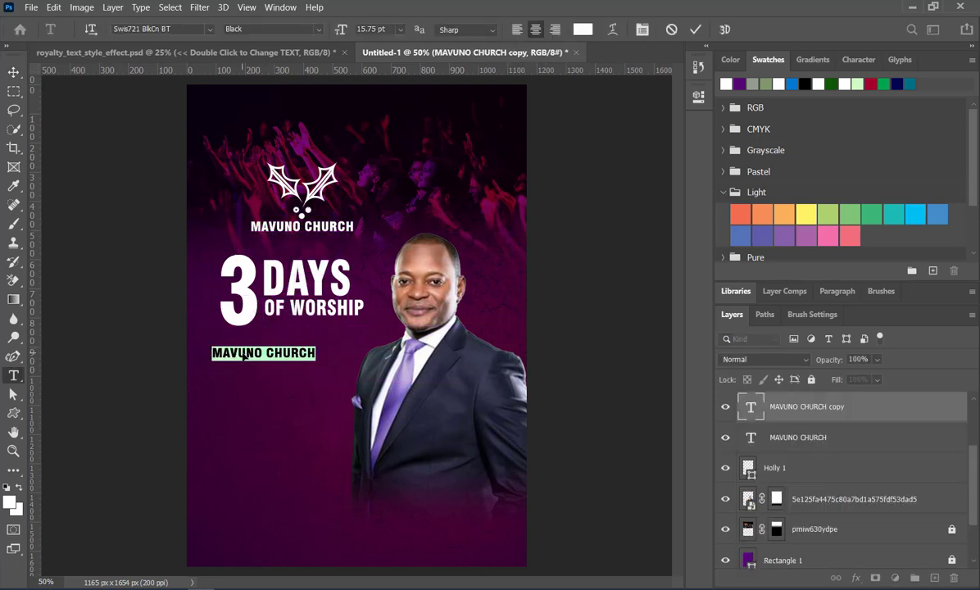
type("THEME")
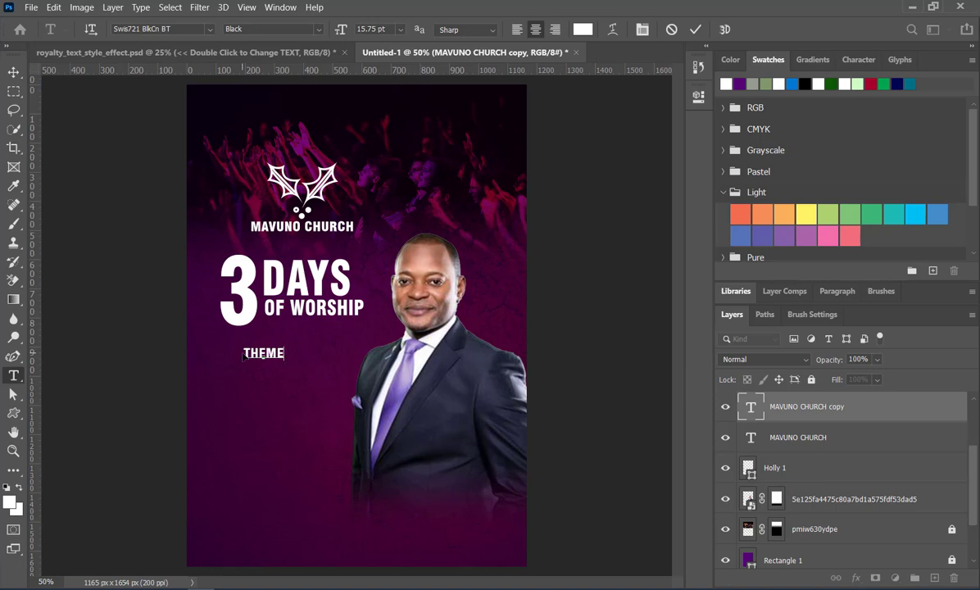
type(":")
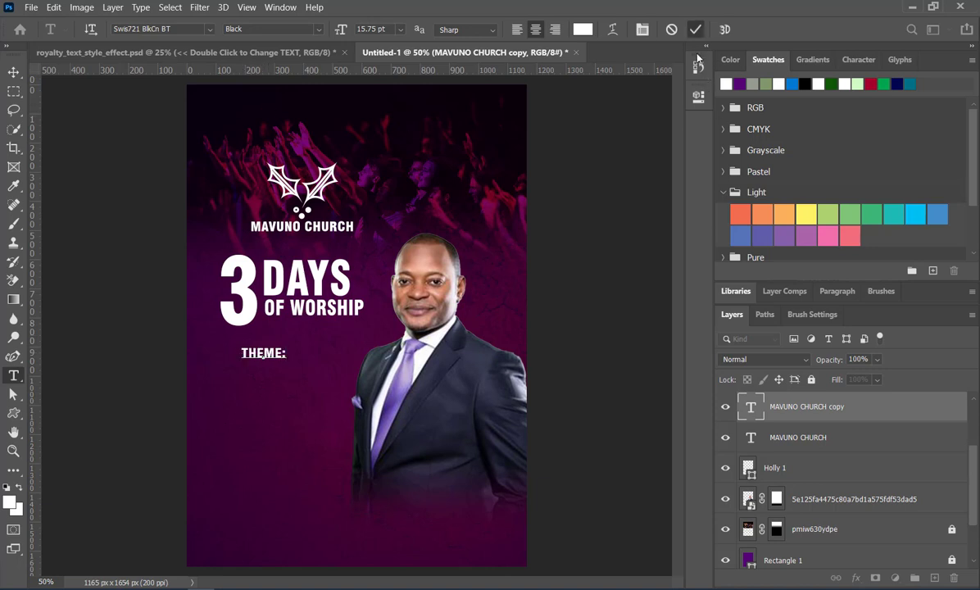
left_click(695, 29)
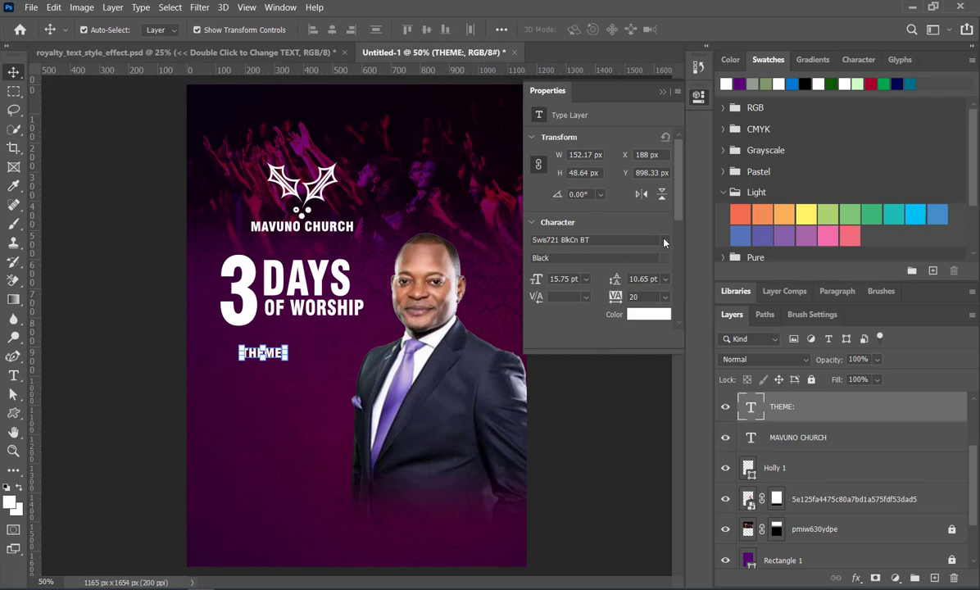
- Set the THEME: text in Swis721 Lt BT Light and move it up and left, beneath the large 3
left_click(632, 239)
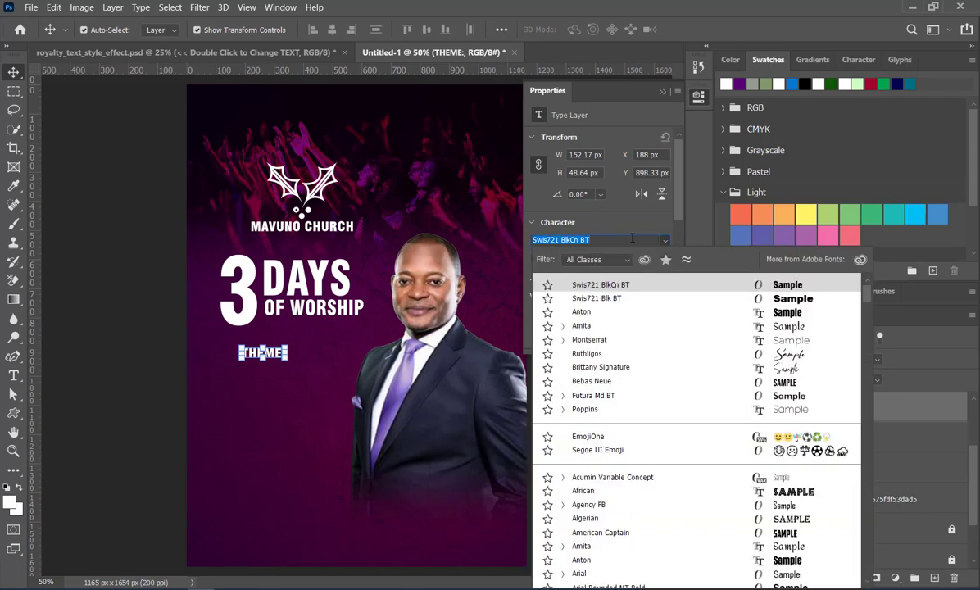
type("SWI")
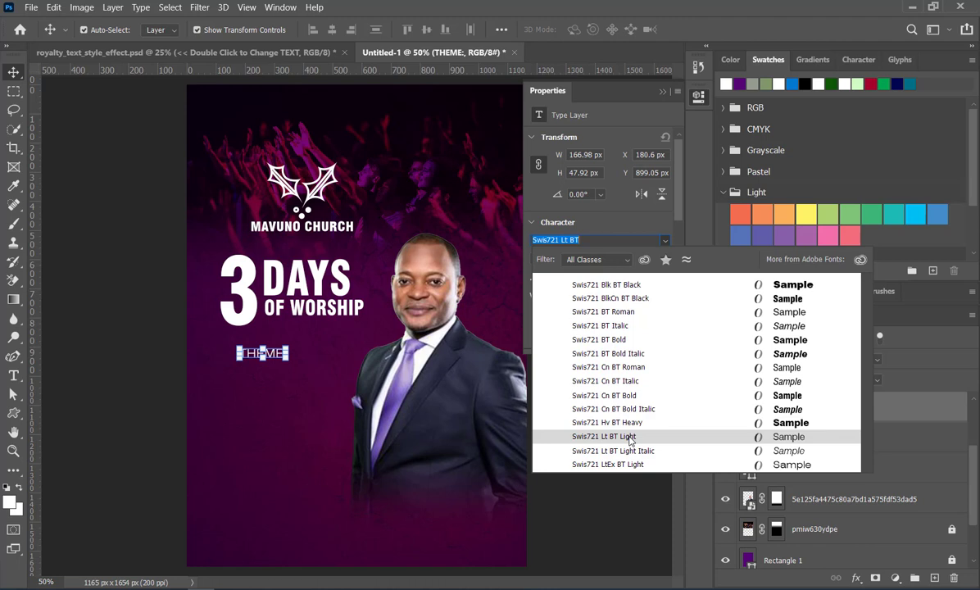
left_click(631, 438)
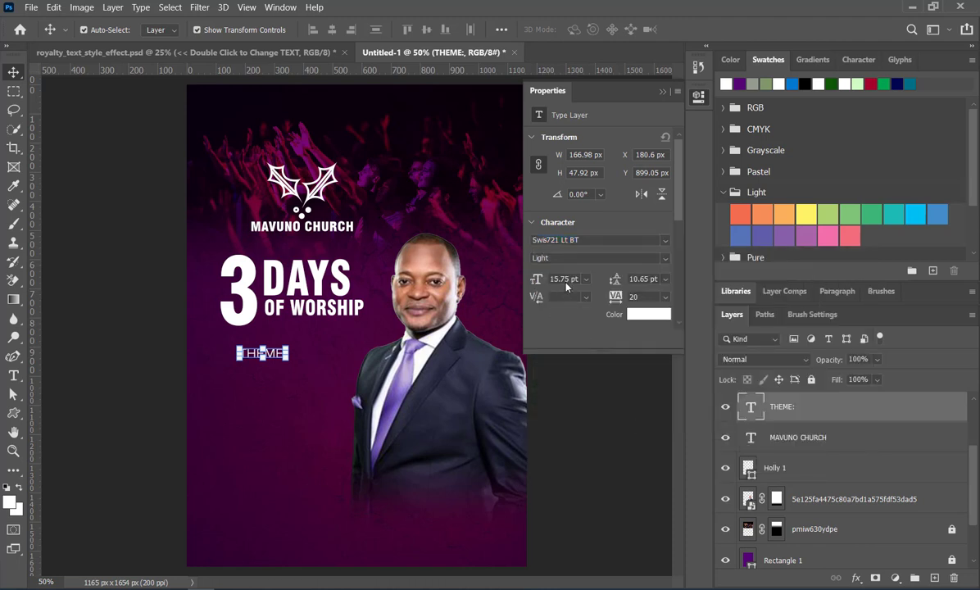
left_click(667, 92)
key("ctrl+h")
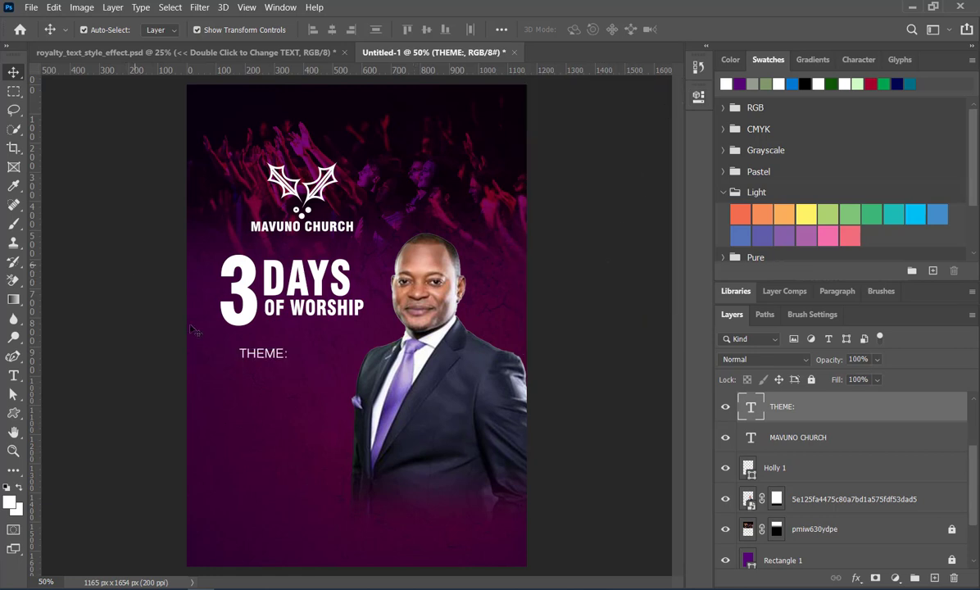
left_click(279, 363)
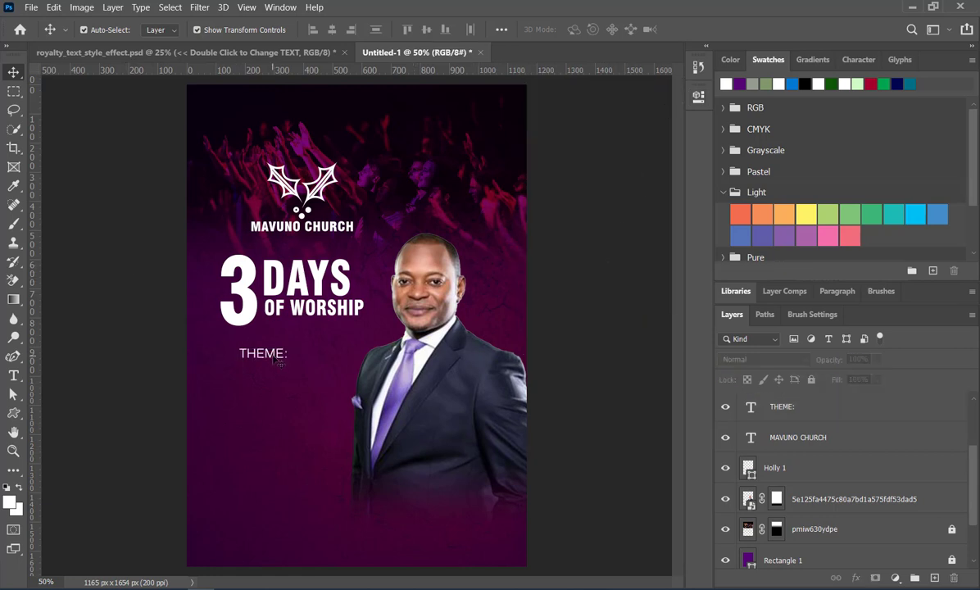
left_click_drag(279, 361, 247, 350)
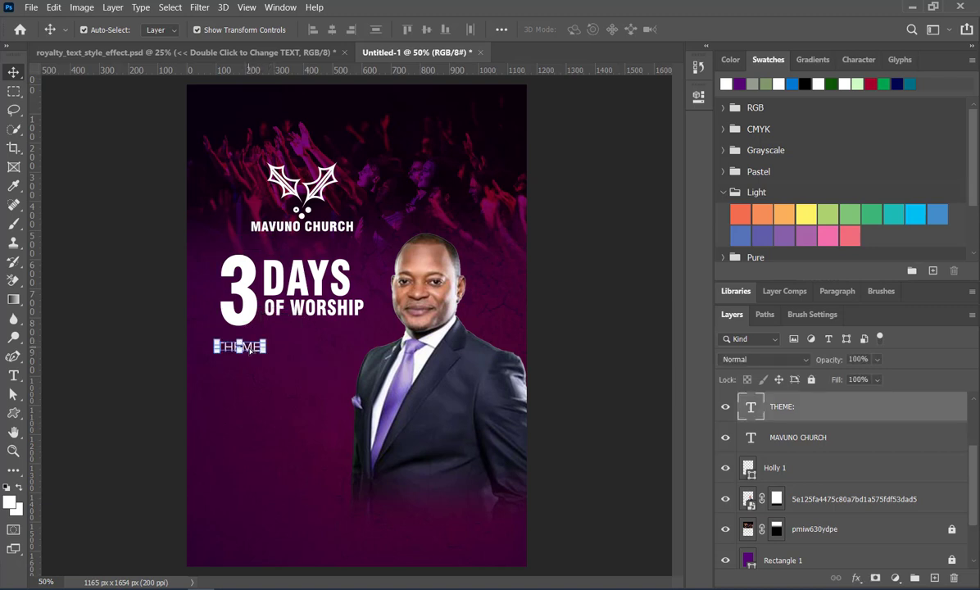
- Switch to royalty_text_style_effect.psd and merge all layers from << Double Click to Change TEXT down to 3D into one
left_click(251, 50)
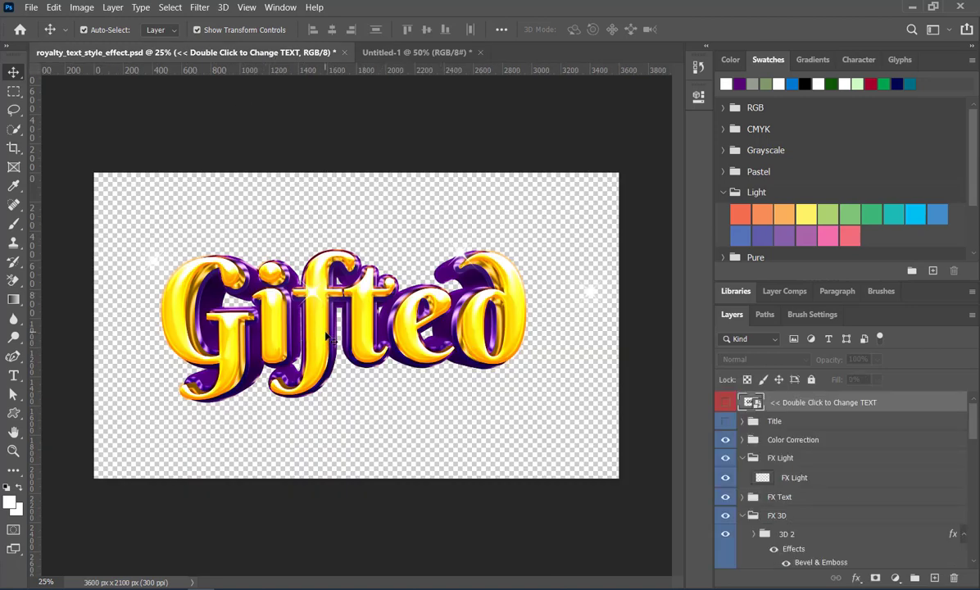
left_click_drag(326, 336, 336, 272)
key("ctrl+z")
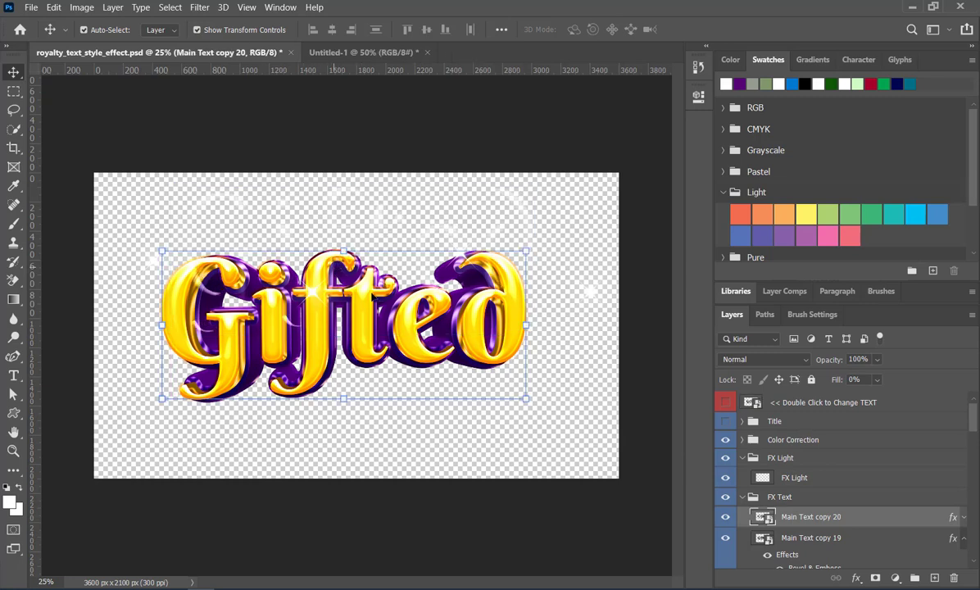
left_click(844, 403)
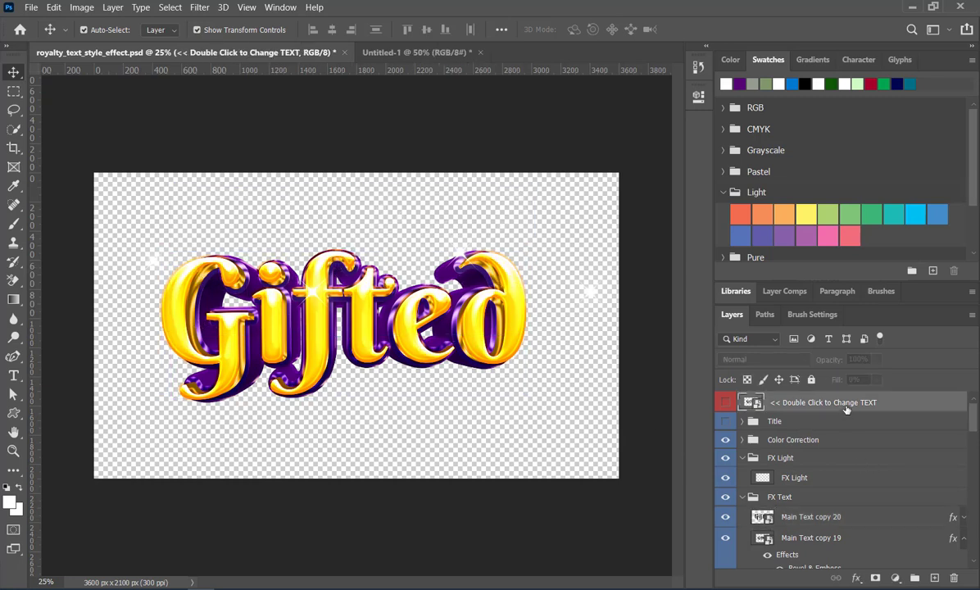
scroll(842, 418, "down", 5)
scroll(843, 417, "down", 10)
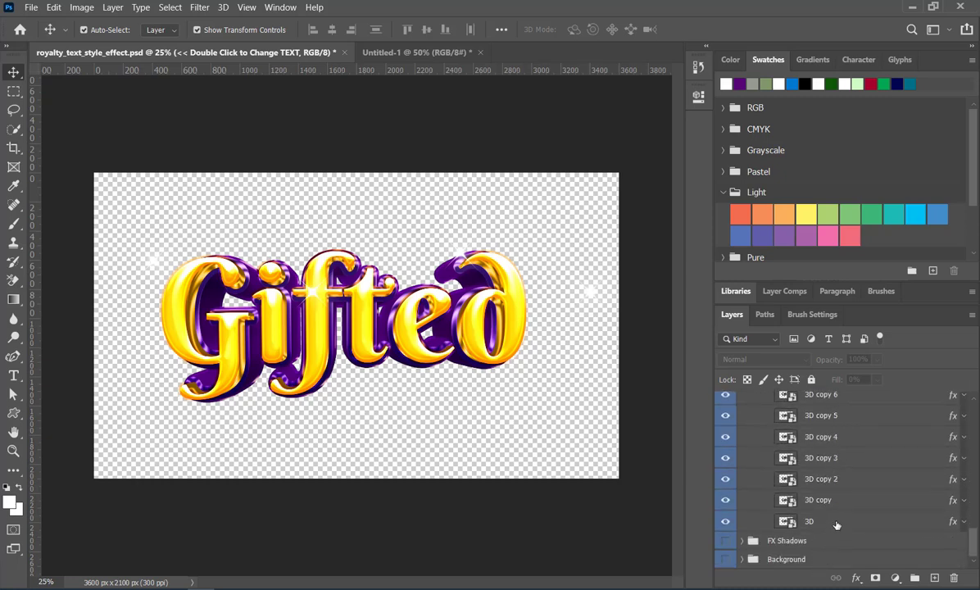
left_click(836, 522, "shift")
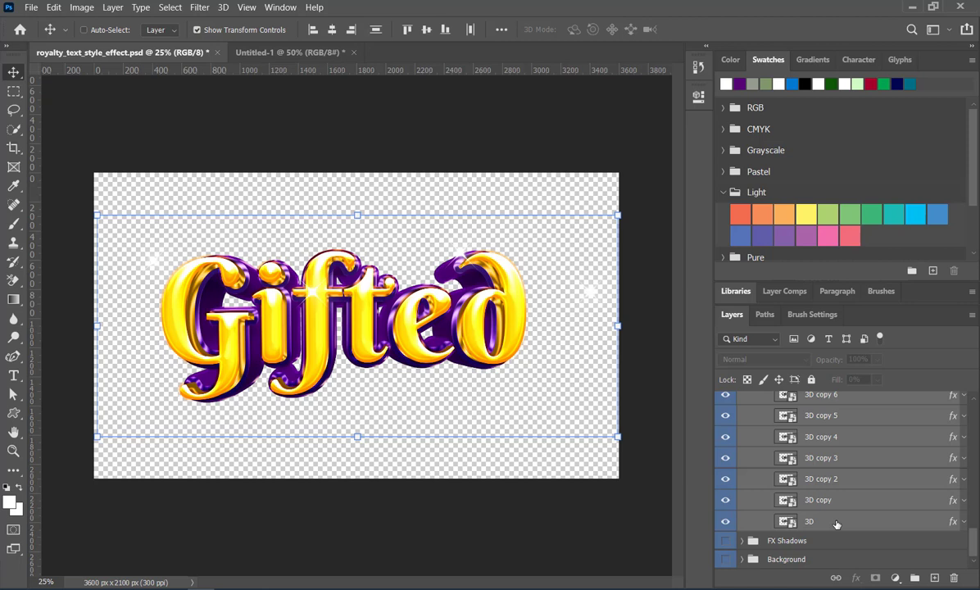
key("ctrl+e")
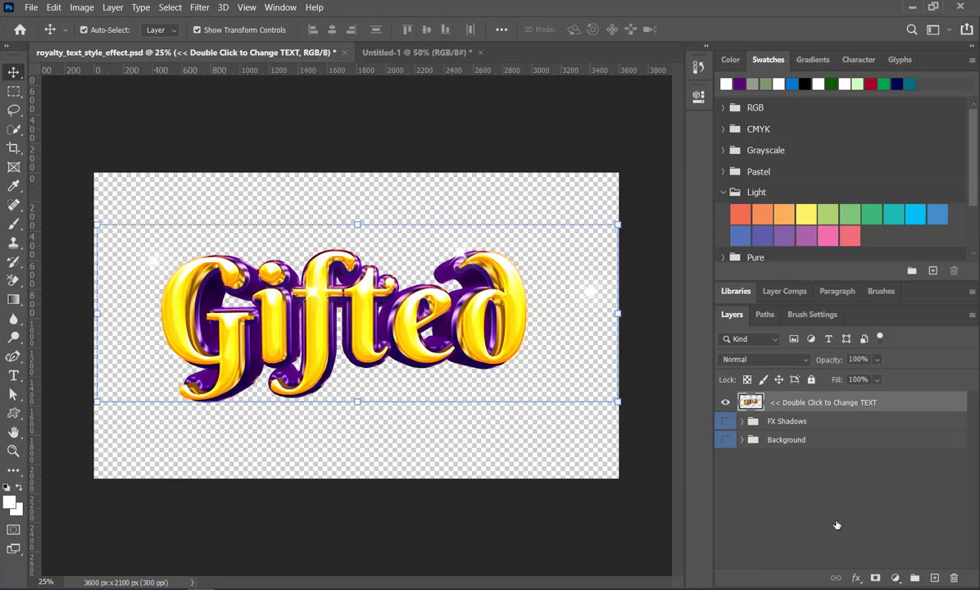
- Bring the merged gold Gifted text into the flyer and scale it to about 17.87% just below THEME:
left_click_drag(370, 305, 313, 404)
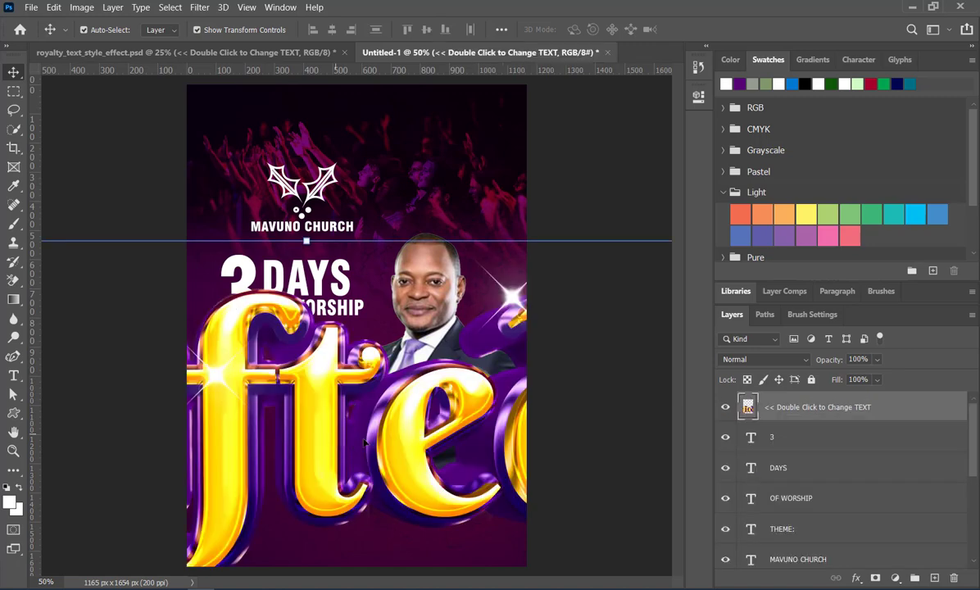
left_click_drag(304, 240, 306, 473)
left_click_drag(311, 528, 308, 390)
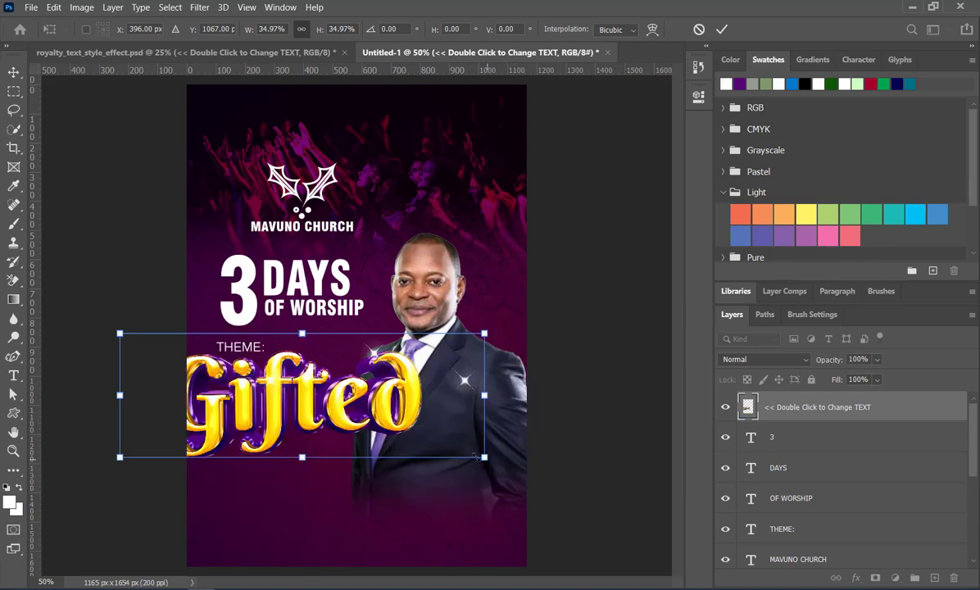
left_click_drag(475, 457, 327, 405)
left_click_drag(262, 346, 335, 355)
left_click_drag(396, 414, 373, 404)
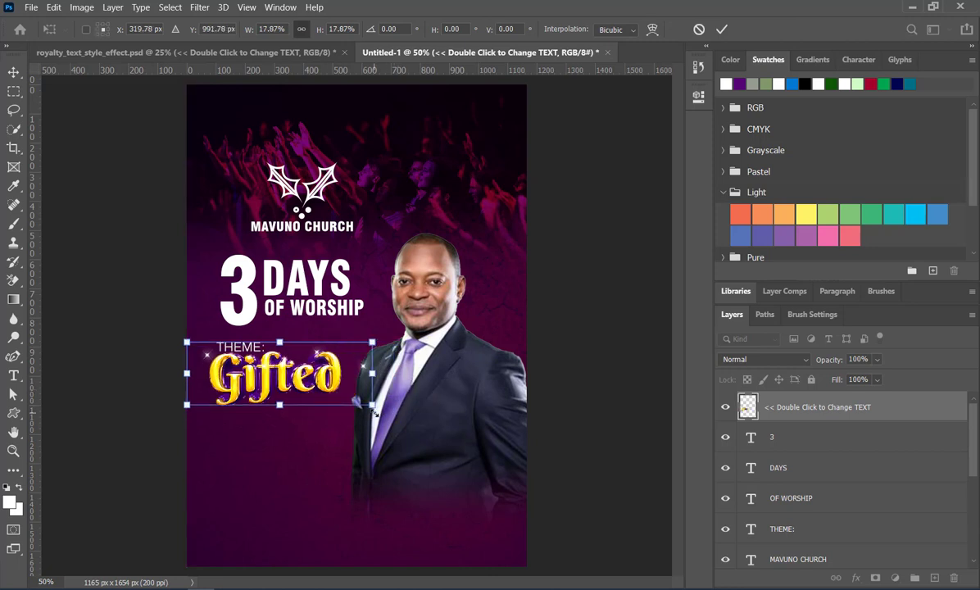
left_click(721, 28)
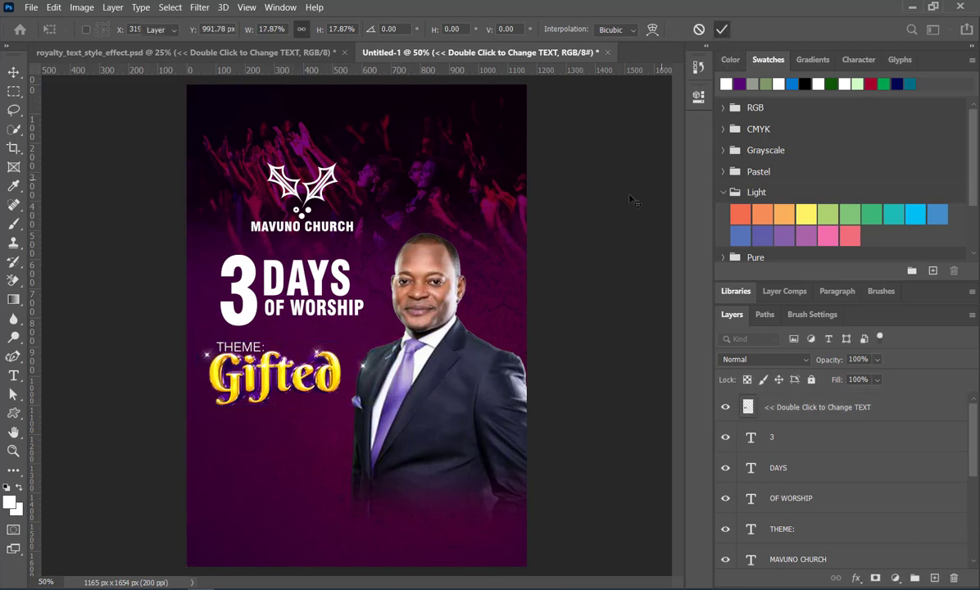
- Nudge the THEME: text slightly upward to clear the Gifted lettering, and deselect it
left_click(249, 352)
key("Up")
key("Up")
key("Up")
key("Up")
key("Up")
key("Up")
key("Up")
key("Up")
key("Up")
key("Up")
key("Up")
key("Up")
key("Up")
key("Up")
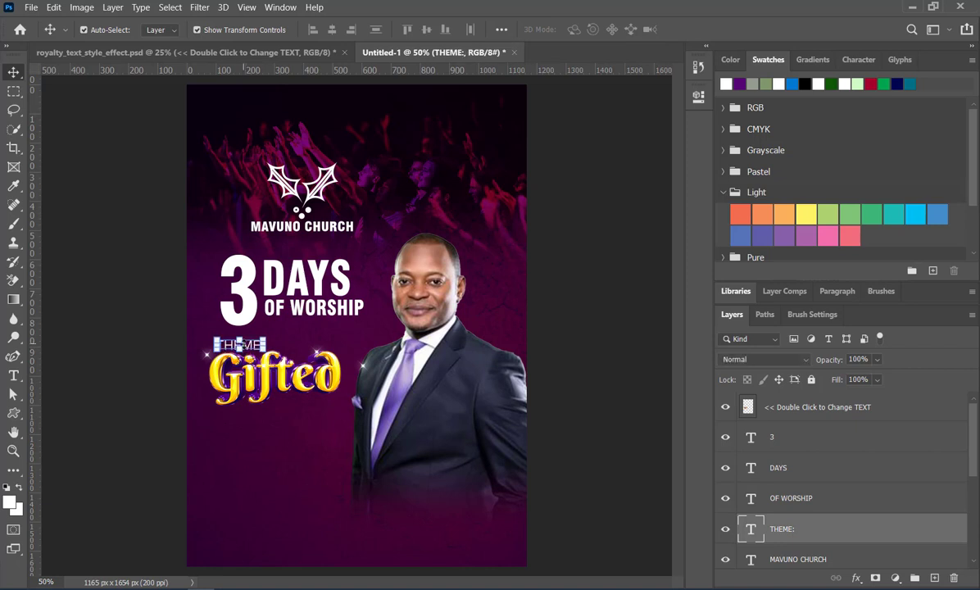
left_click(596, 368)
left_click(271, 351)
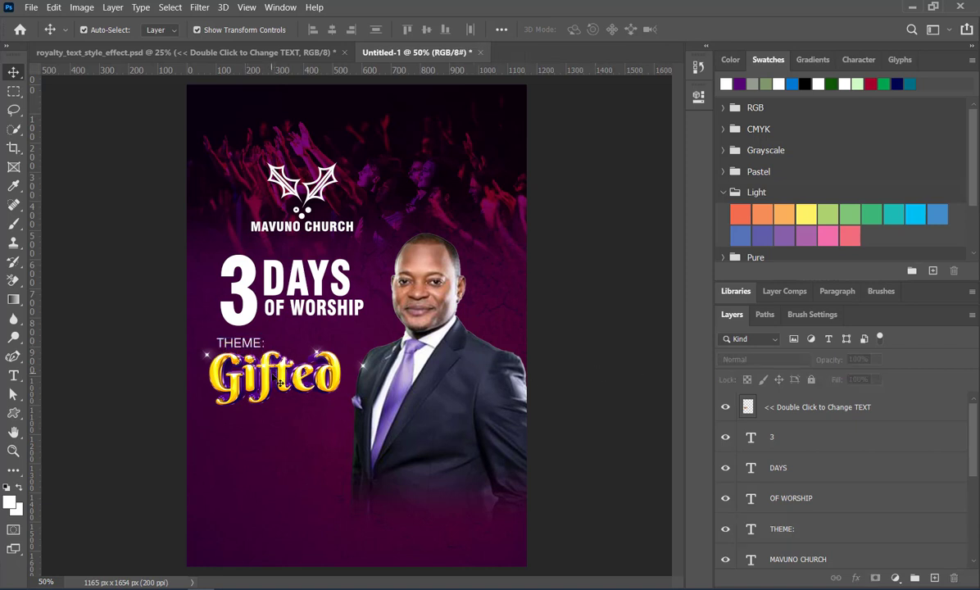
left_click(611, 399)
- Duplicate the THEME: text below the Gifted lettering and replace the copy's text with "TO SERVE"
left_click_drag(259, 347, 304, 407)
double_click(303, 407)
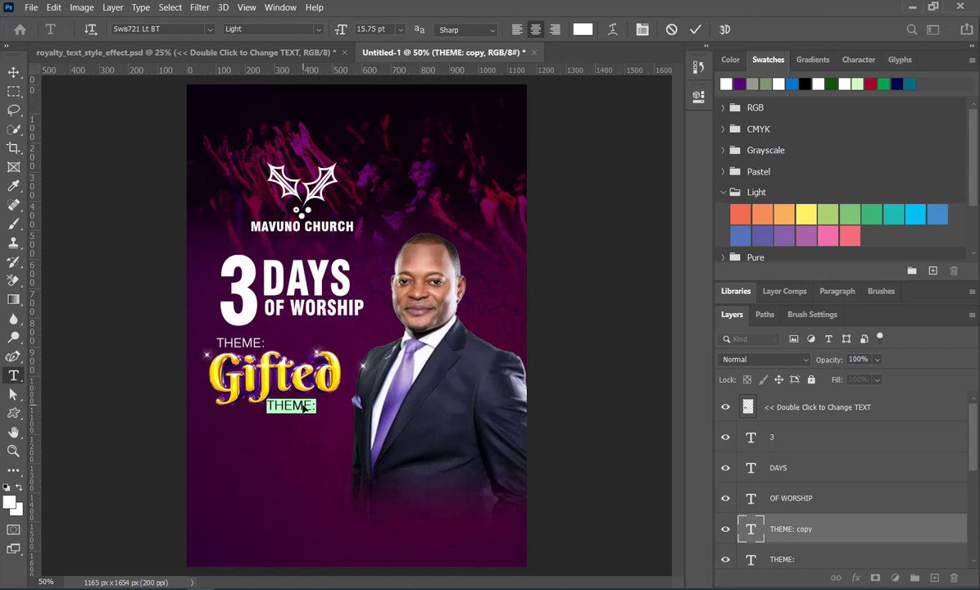
type("TO SERVE")
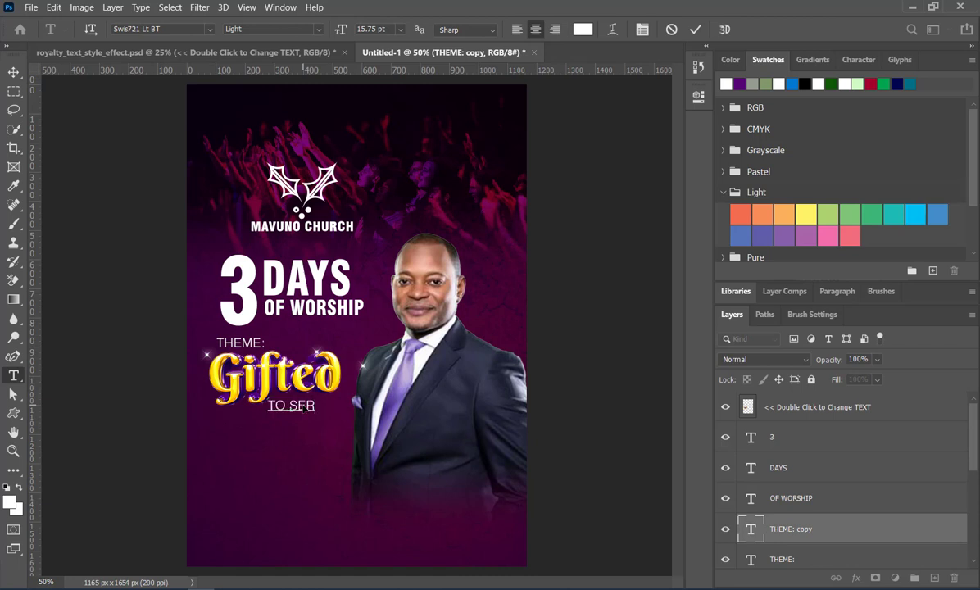
left_click(699, 31)
key("v")
left_click(562, 146)
- Nudge the TO SERVE text to the right beneath the end of the Gifted lettering, and deselect it
left_click(307, 407)
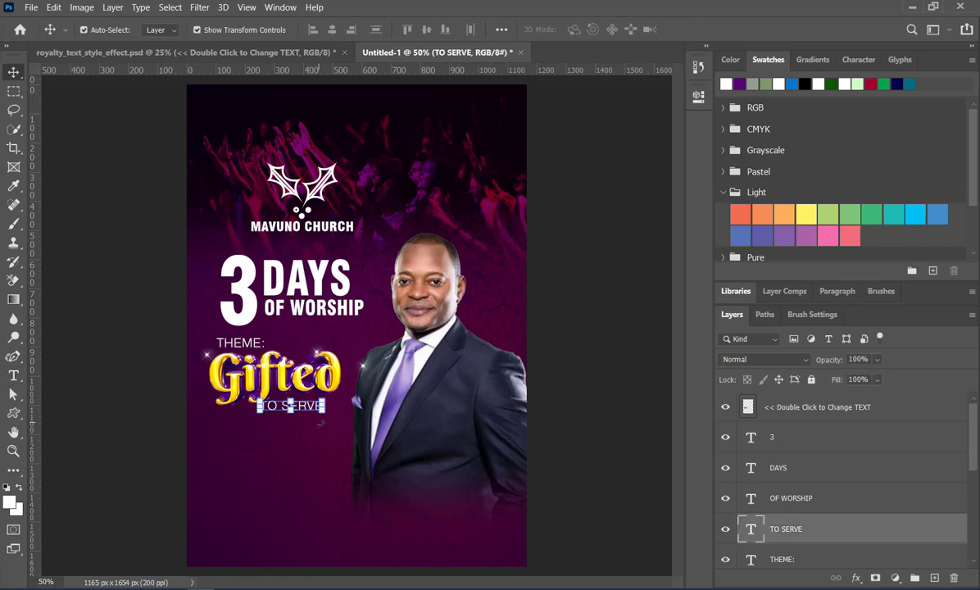
key("Right")
key("Right")
key("Right")
key("Right")
key("Right")
key("Right")
key("Right")
key("Right")
key("Right")
key("Right")
key("Right")
key("Right")
key("Right")
key("Right")
key("Right")
key("Right")
key("Right")
key("Right")
key("Right")
key("Right")
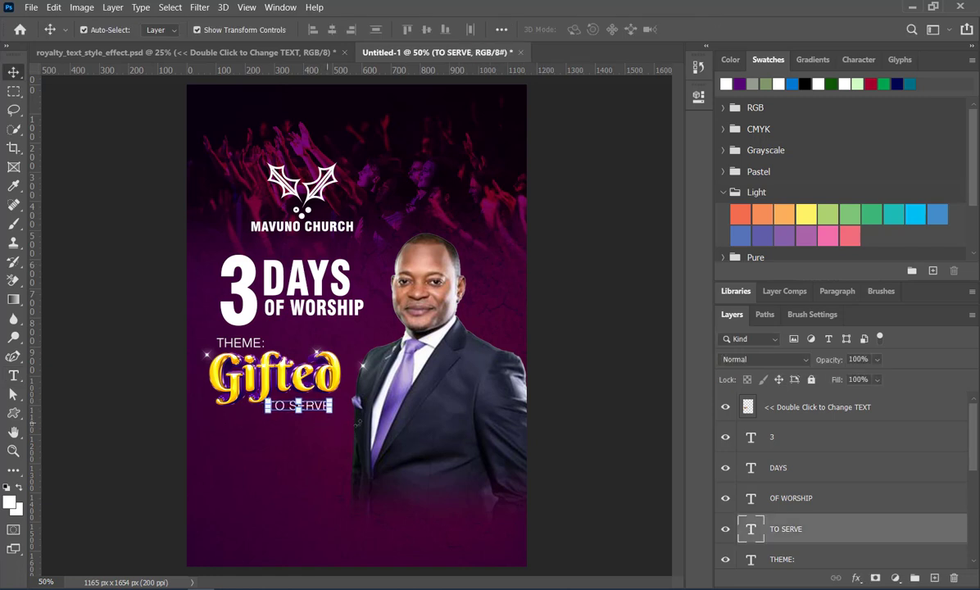
left_click(586, 383)
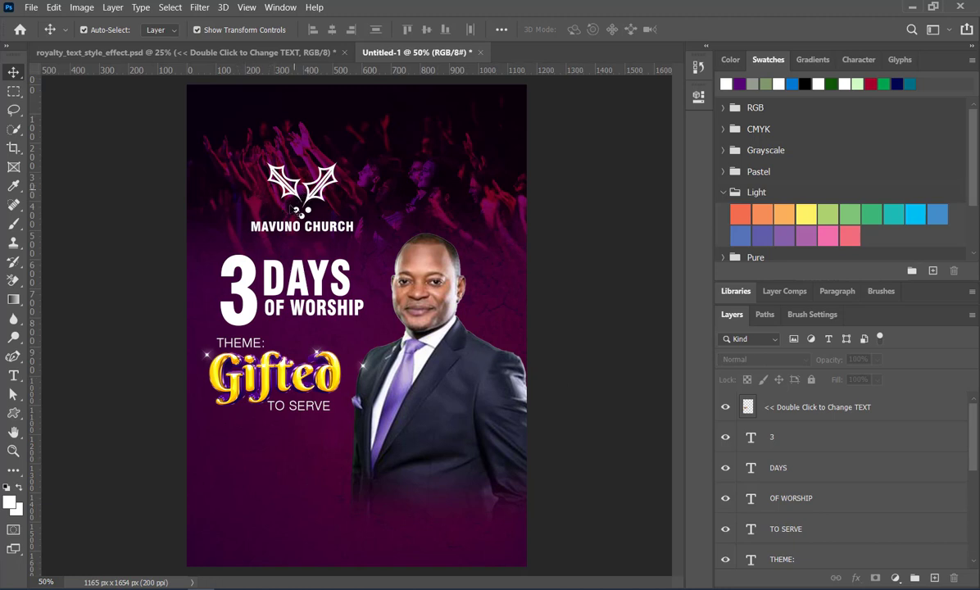
- Shift the 3 DAYS OF WORSHIP title slightly left, and move the holly logo with the church name up and left above it
left_click_drag(141, 241, 275, 293)
left_click(145, 257)
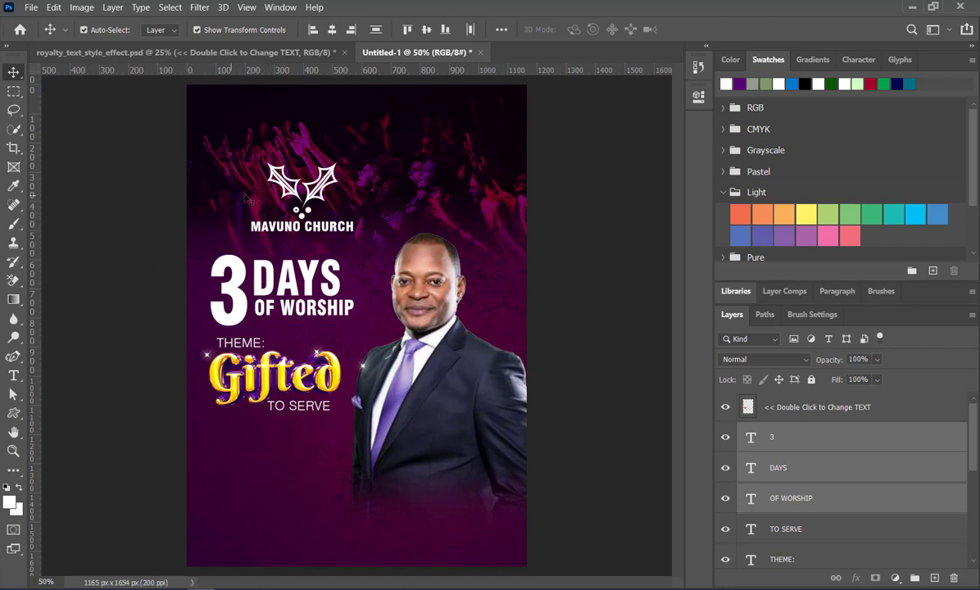
left_click_drag(155, 161, 353, 227)
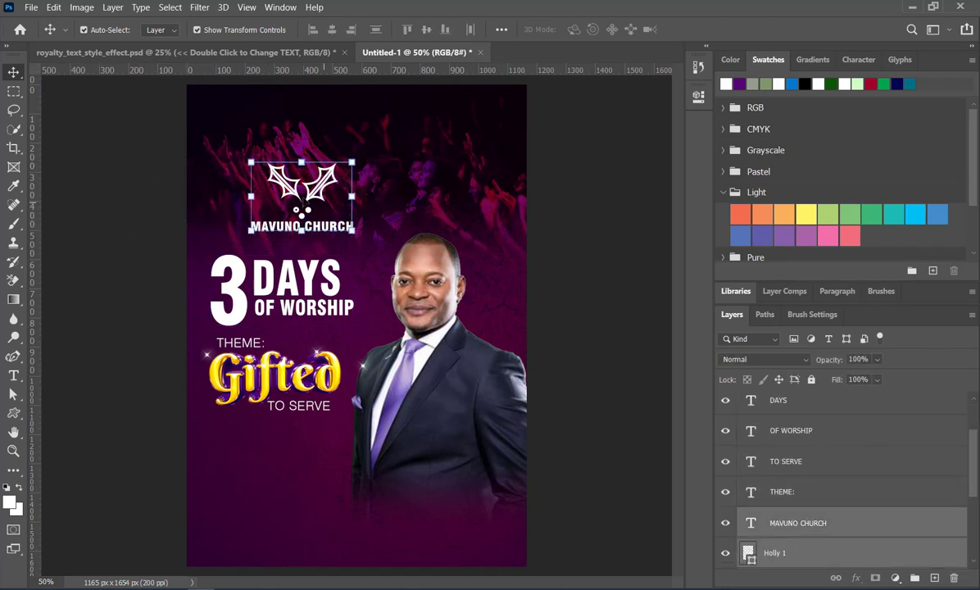
mouse_move(288, 186)
left_mouse_down()
mouse_move(271, 164)
mouse_move(291, 175)
left_mouse_up()
left_click(138, 234)
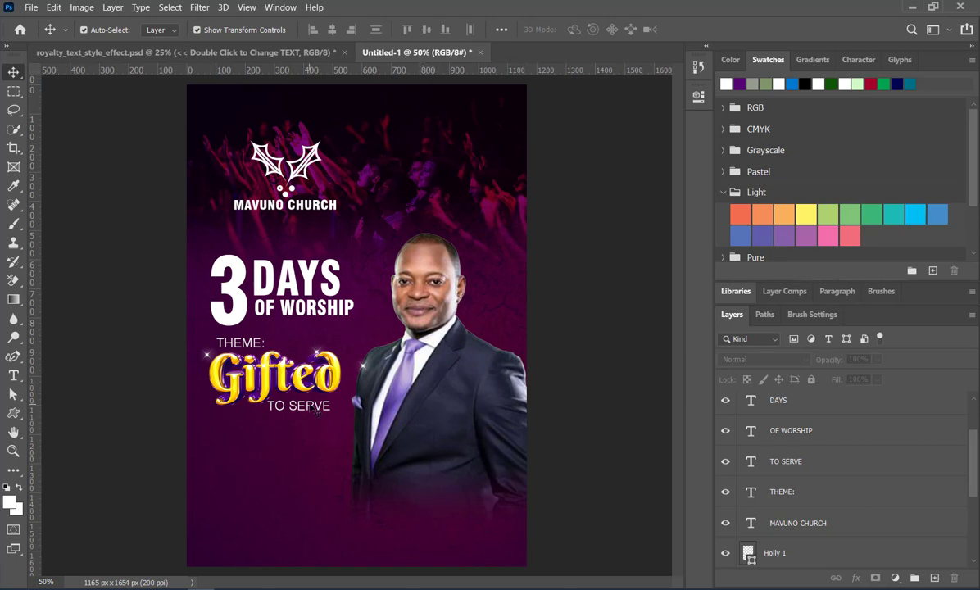
- Duplicate the TO SERVE text onto the lower part of the speaker portrait and replace the copy's text with "Host"
left_click_drag(318, 412, 442, 504)
double_click(443, 504)
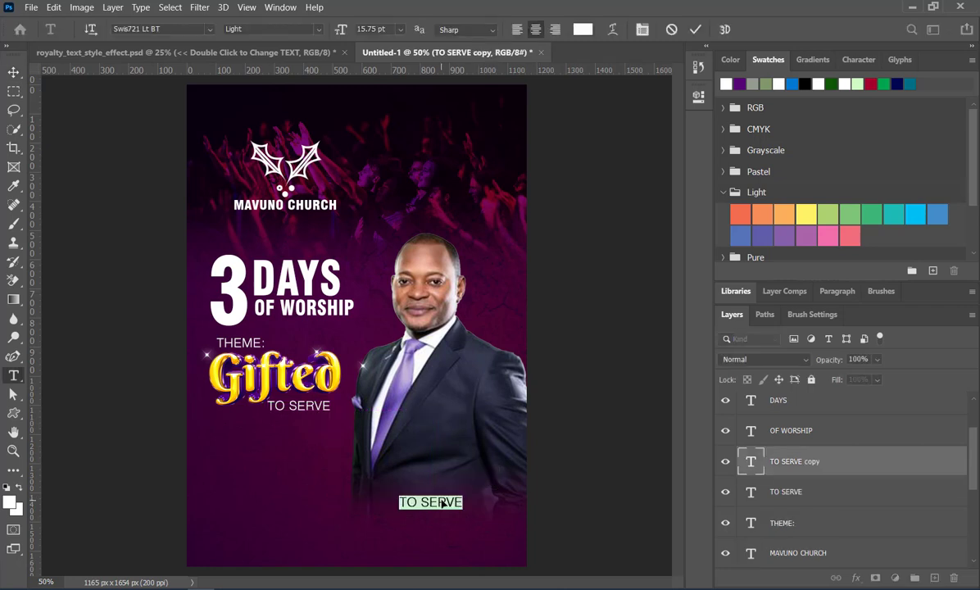
type("Host")
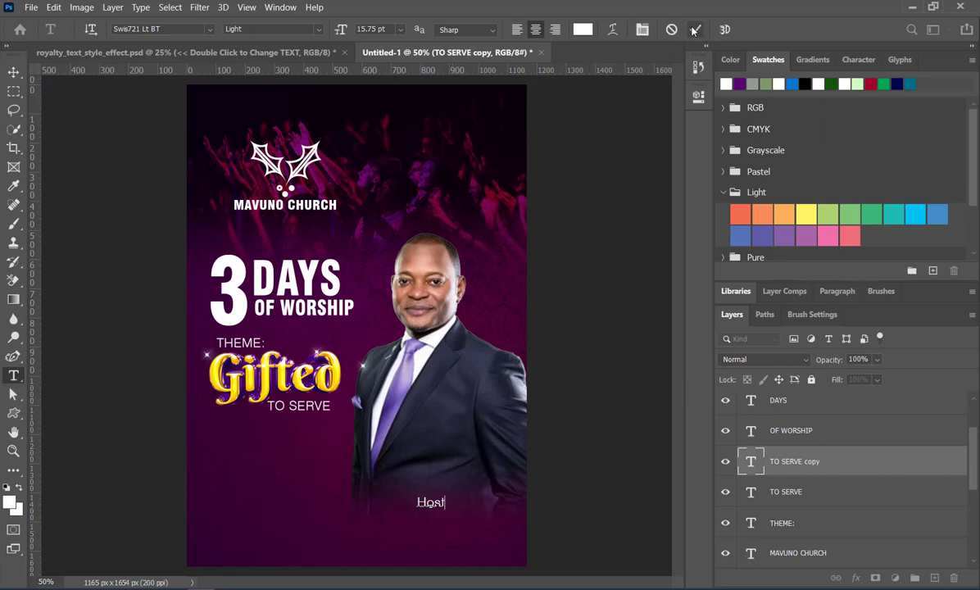
key("ctrl+Return")
- Set the Host text in the Ruthligos font and enlarge it to about 148% width and 150% height
left_click(699, 96)
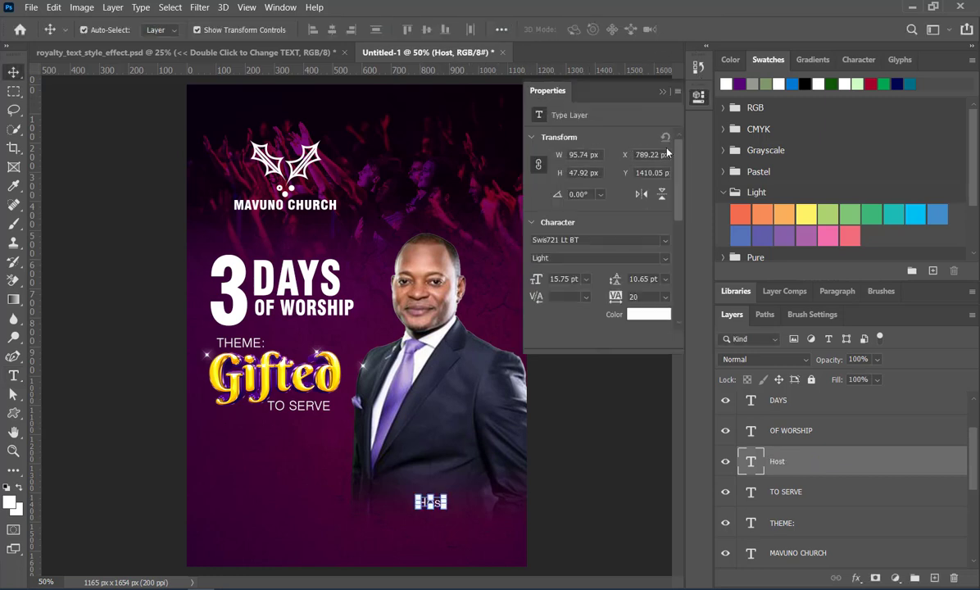
left_click(665, 240)
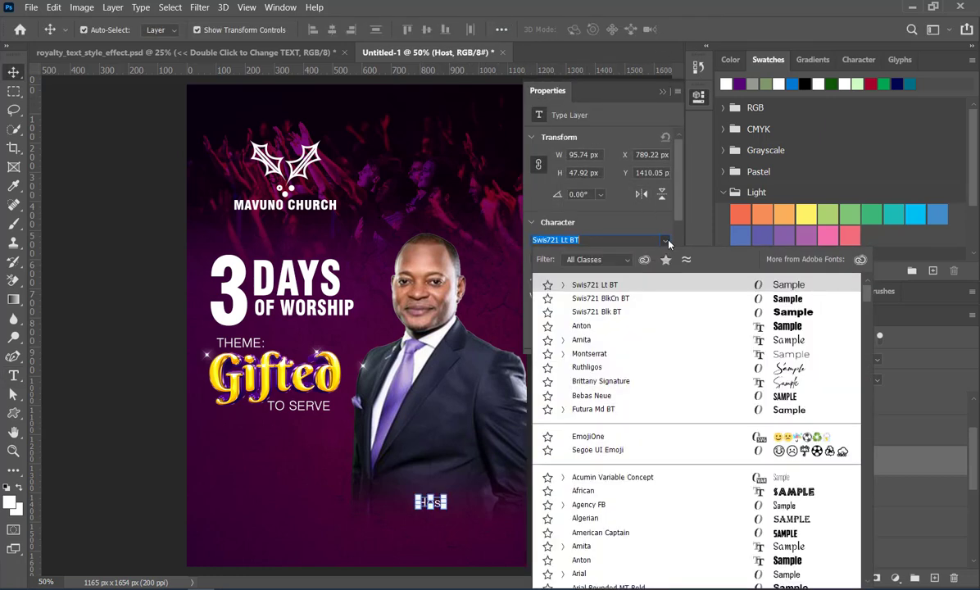
key("Down")
key("Down")
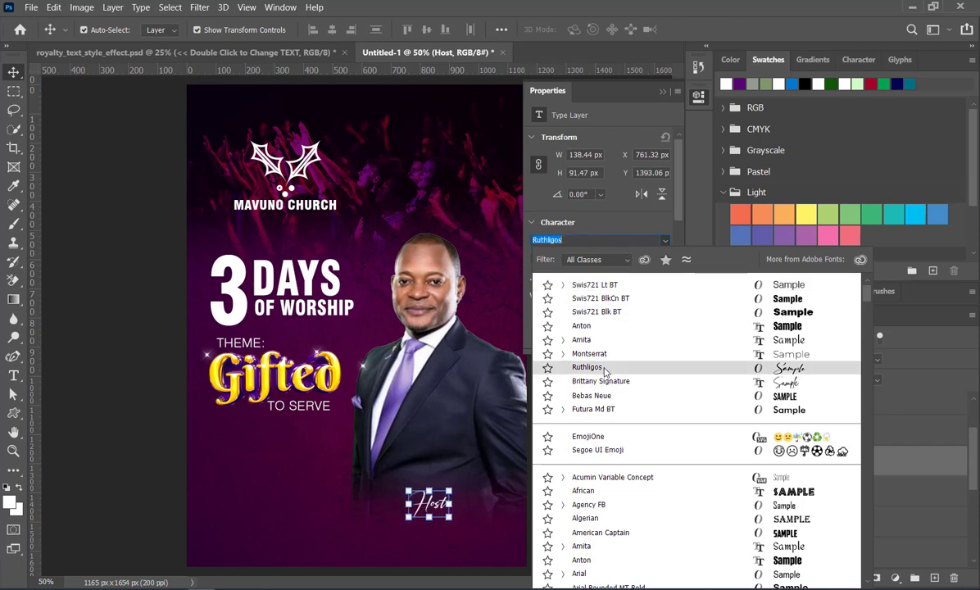
left_click(605, 368)
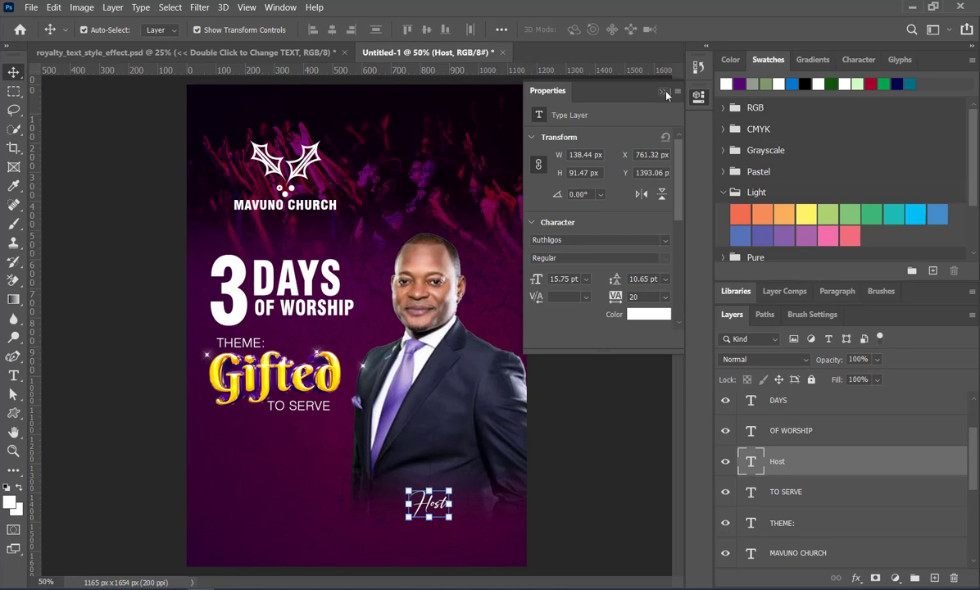
left_click(665, 92)
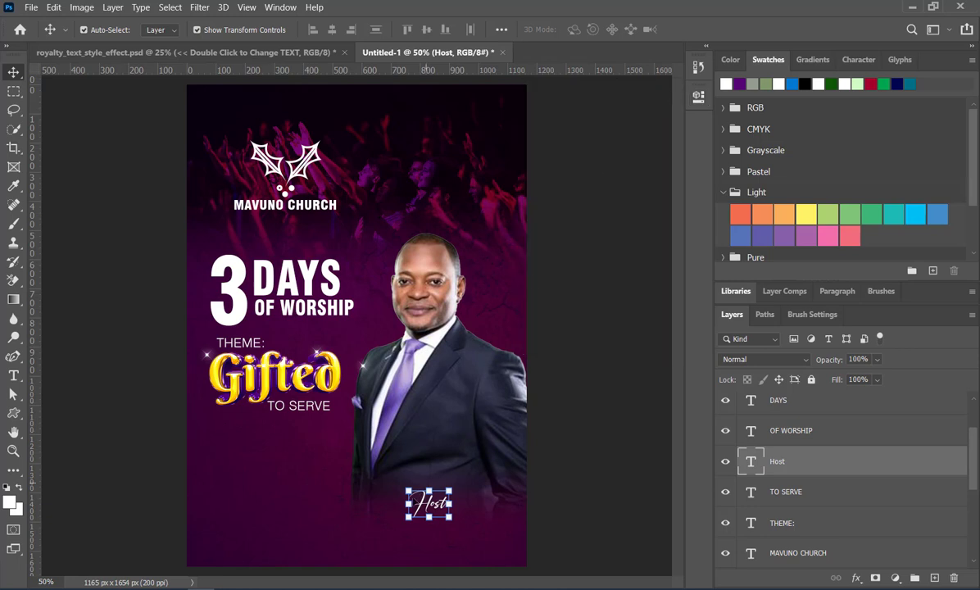
left_click_drag(408, 490, 390, 476)
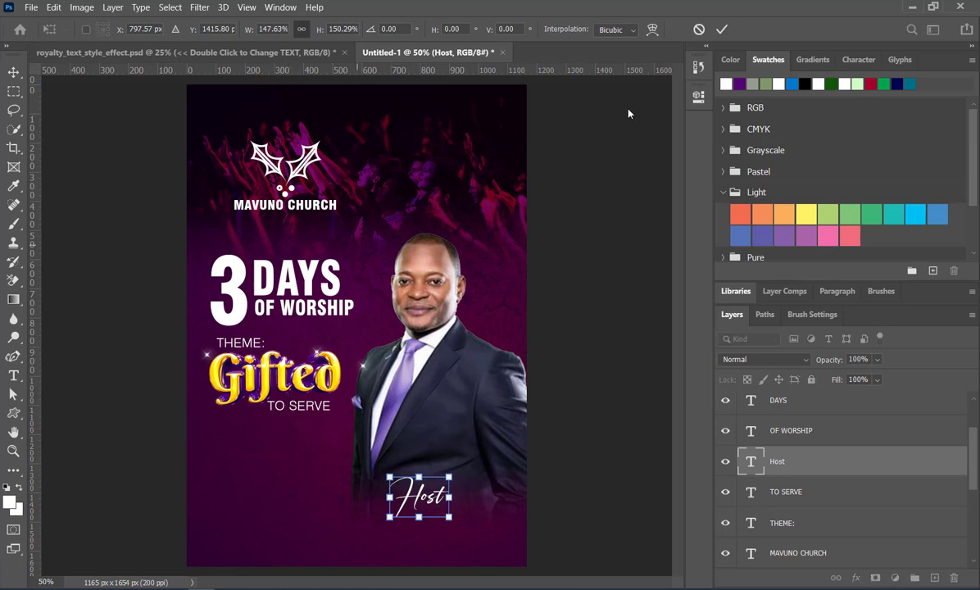
key("Return")
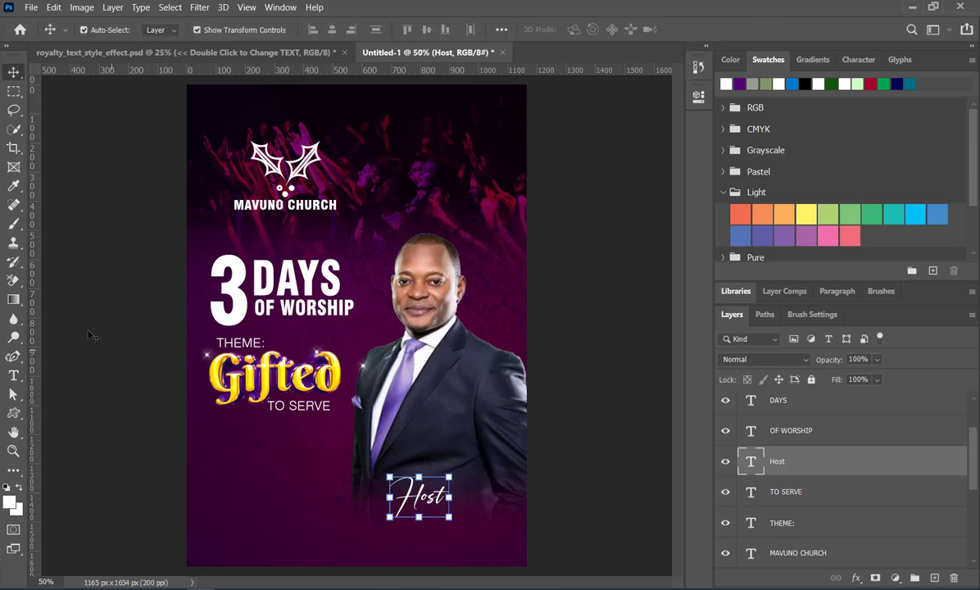
- Recolor the Host text with the golden yellow sampled from the Gifted lettering, and deselect it
left_click(13, 189)
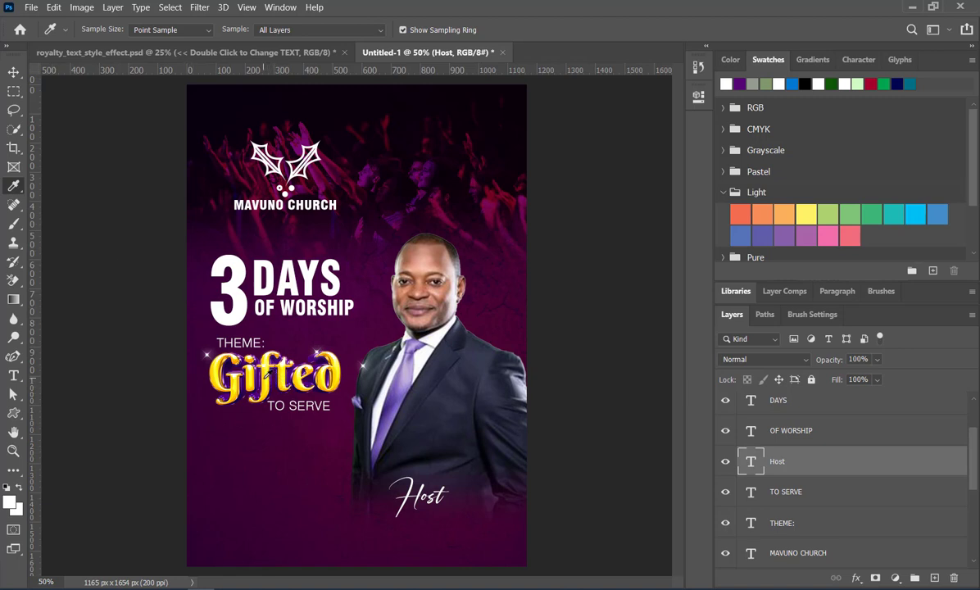
left_click(265, 373)
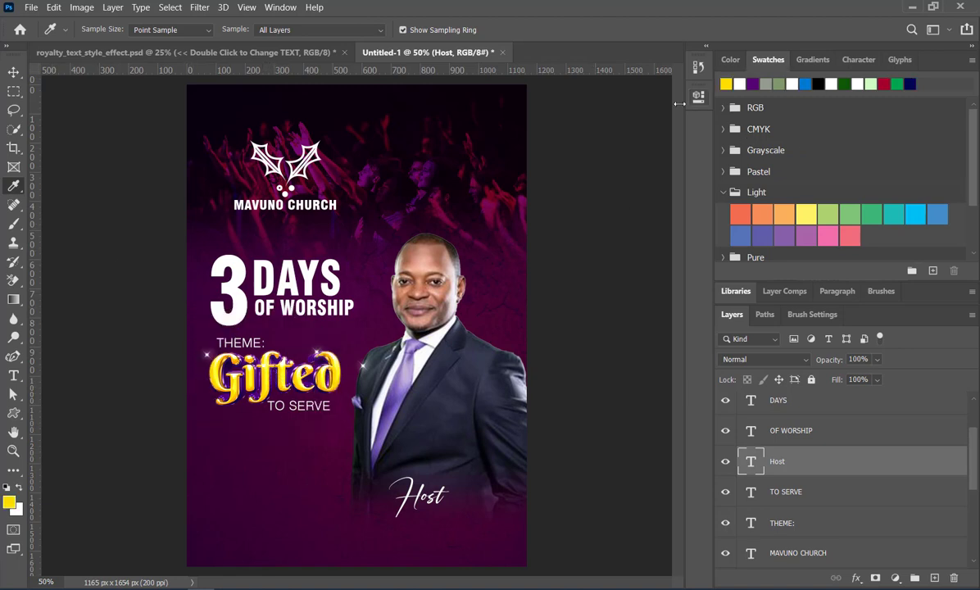
left_click(13, 72)
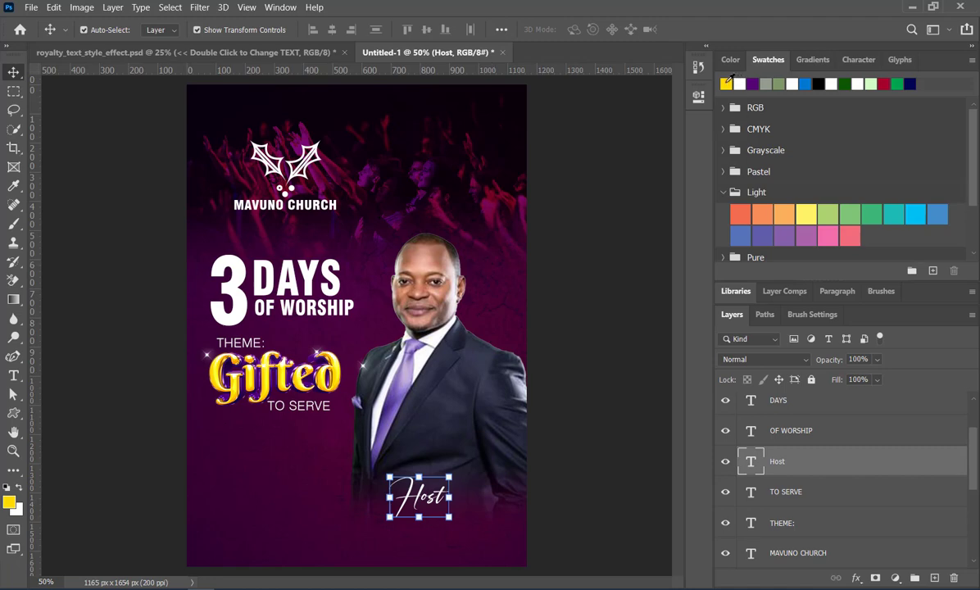
key("alt+BackSpace")
left_click(628, 390)
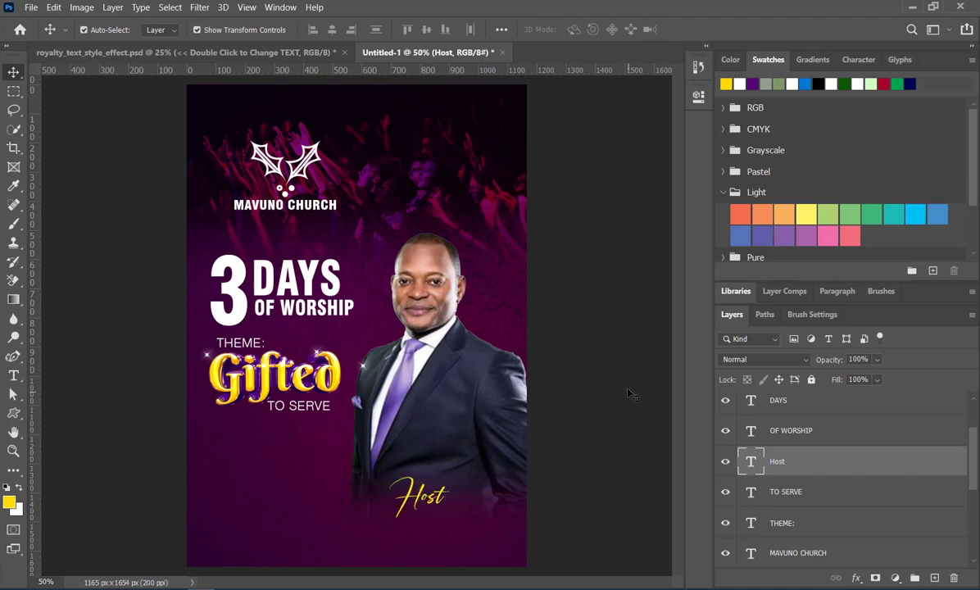
left_click(631, 394)
- Duplicate the OF WORSHIP text below Host and replace the copy's text with the host pastor's title and name
scroll(459, 435, "down", 2)
scroll(411, 494, "up", 3)
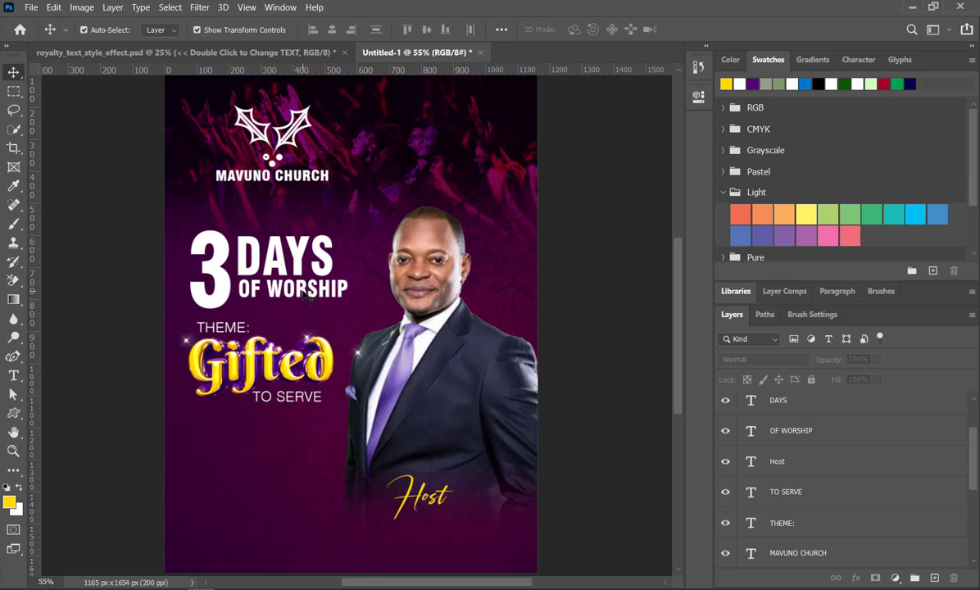
left_click_drag(304, 295, 451, 533)
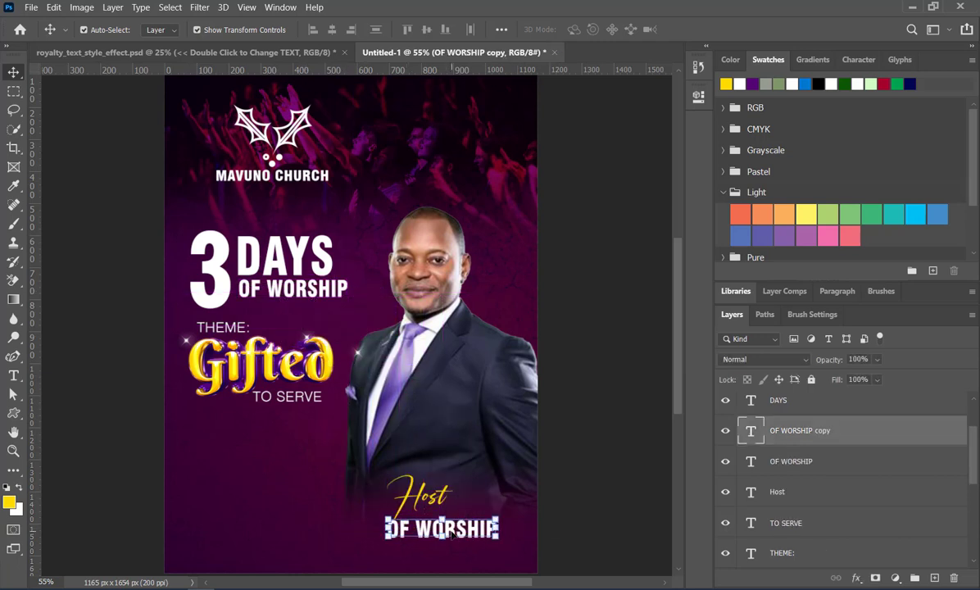
double_click(450, 533)
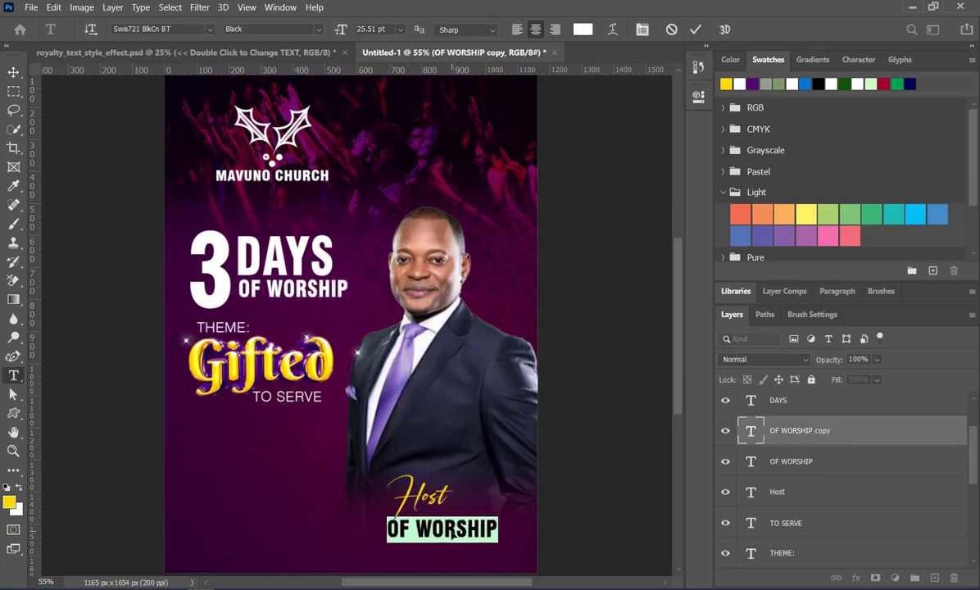
type("pst")
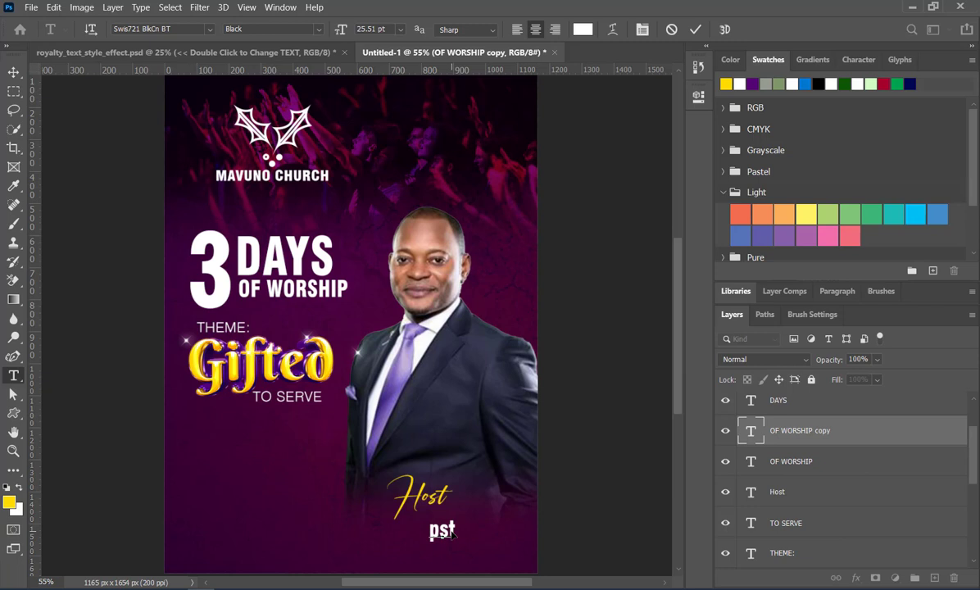
type(". Jo")
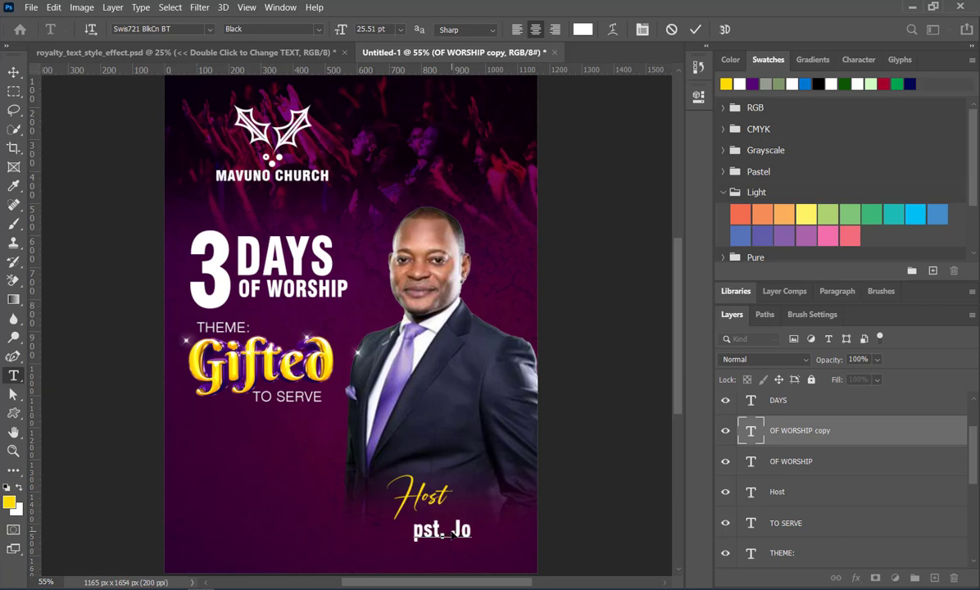
type("hn")
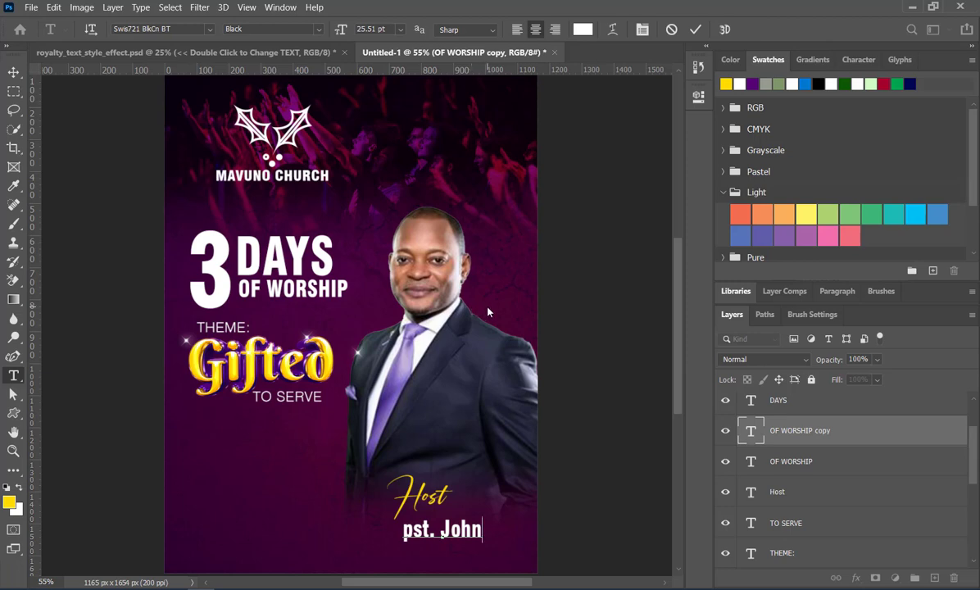
left_click(695, 30)
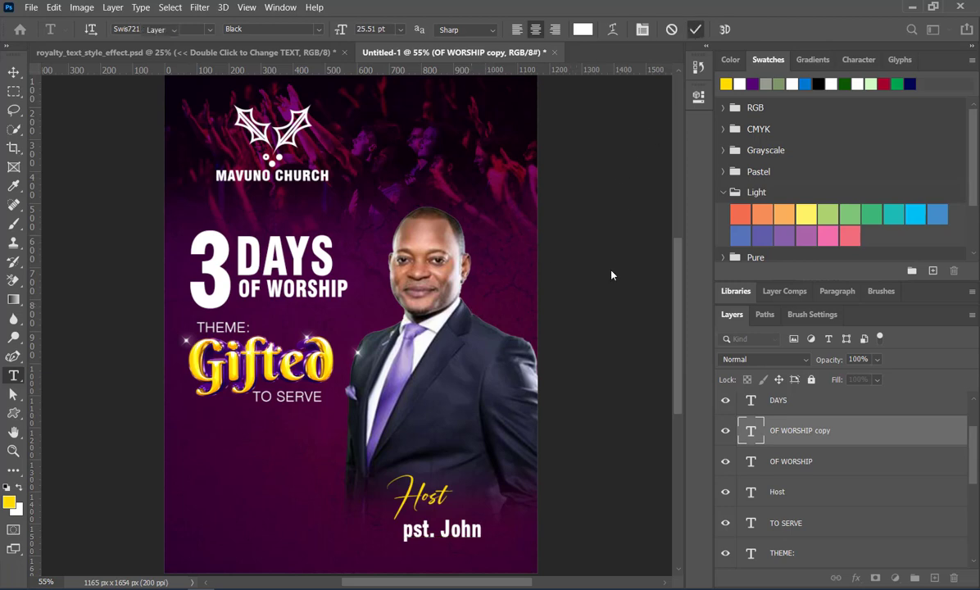
left_click(612, 272)
- Move the pastor's name slightly up and left so it sits close beneath the Host text, and deselect it
scroll(459, 535, "up", 2)
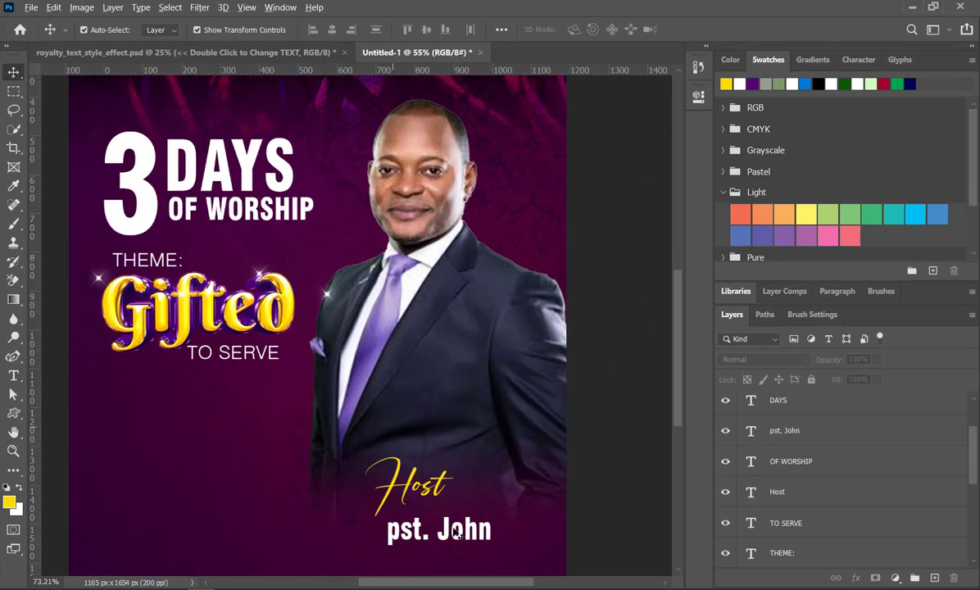
left_click_drag(446, 527, 429, 522)
left_click(614, 442)
scroll(601, 365, "down", 3)
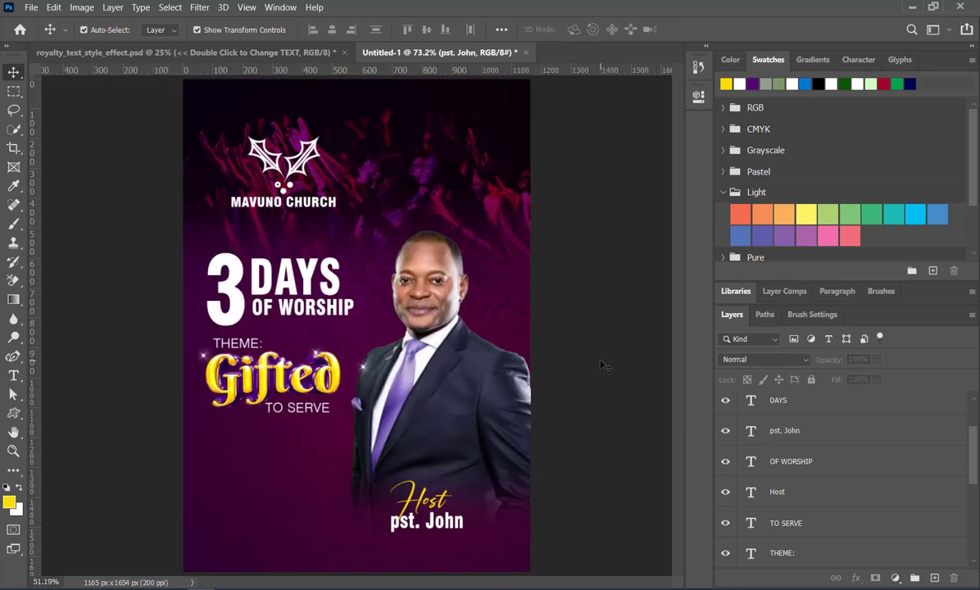
- Move the speaker portrait together with the Host text and pastor's name slightly up and right, and deselect them
scroll(419, 511, "up", 2)
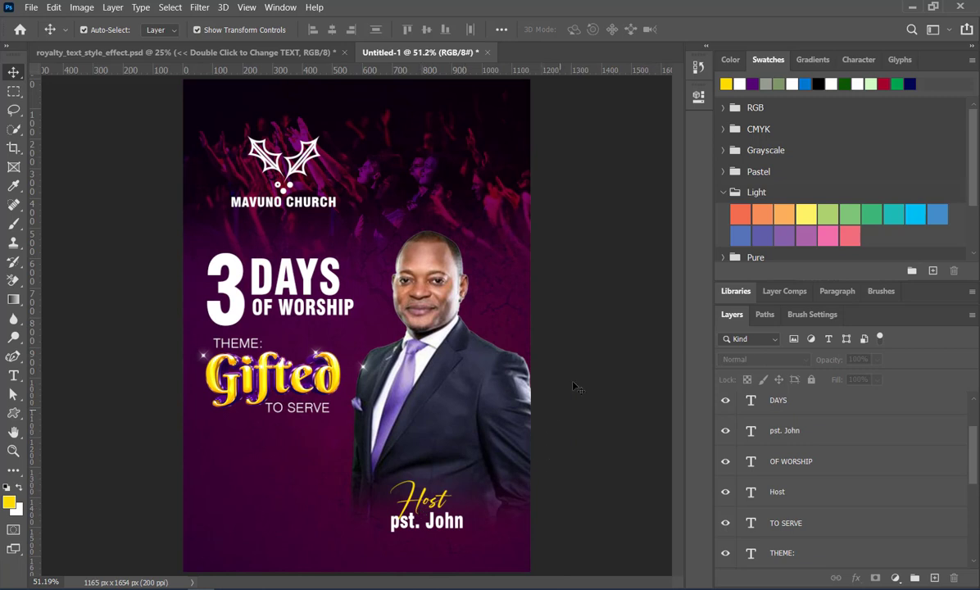
left_click_drag(562, 537, 468, 406)
left_click(608, 369)
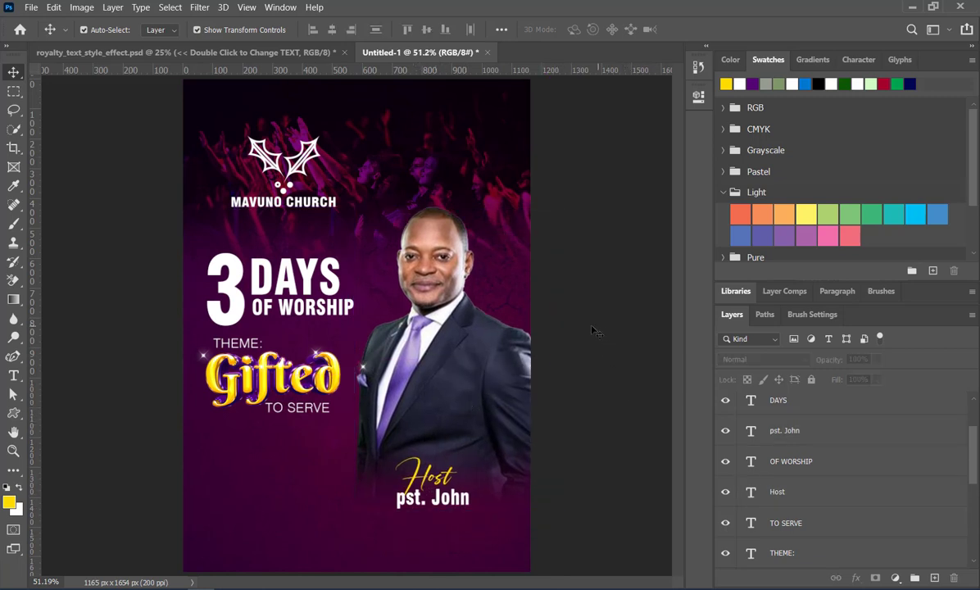
scroll(527, 309, "down", 3)
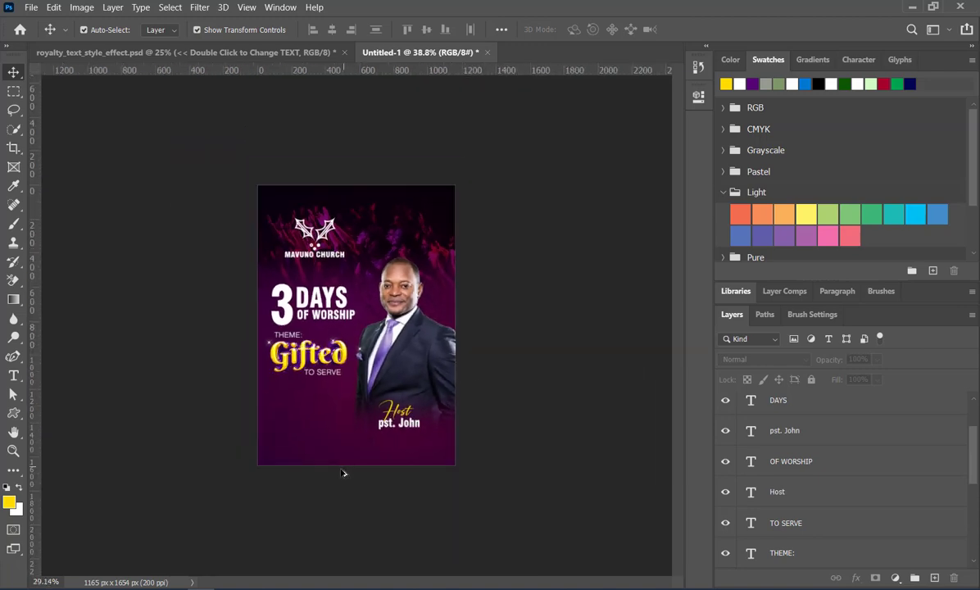
- Duplicate the OF WORSHIP text into the empty area near the flyer's lower left corner and replace the copy's text with "26th - 28th"
scroll(261, 476, "up", 1)
scroll(260, 476, "up", 2)
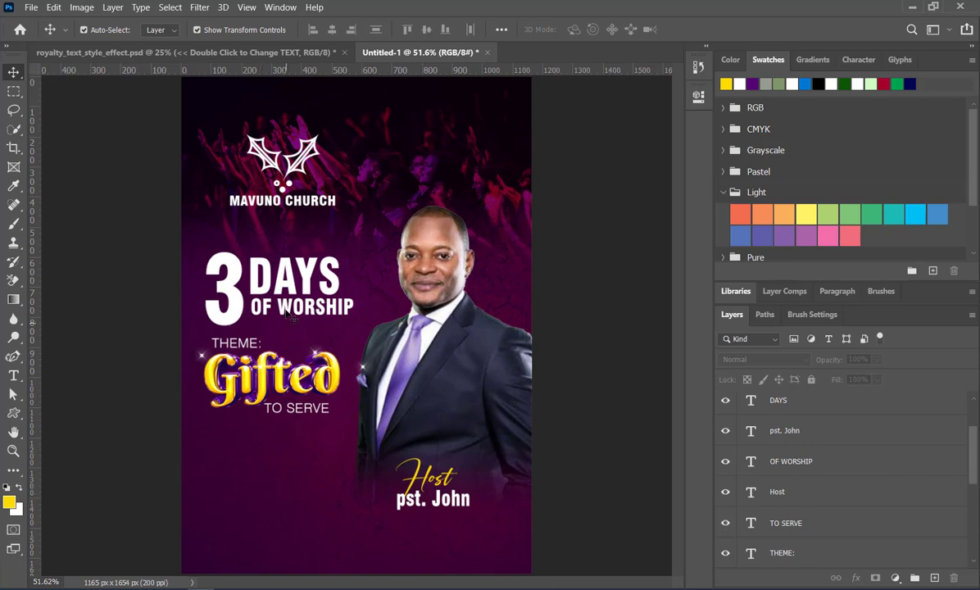
left_click_drag(297, 315, 263, 531)
double_click(254, 529)
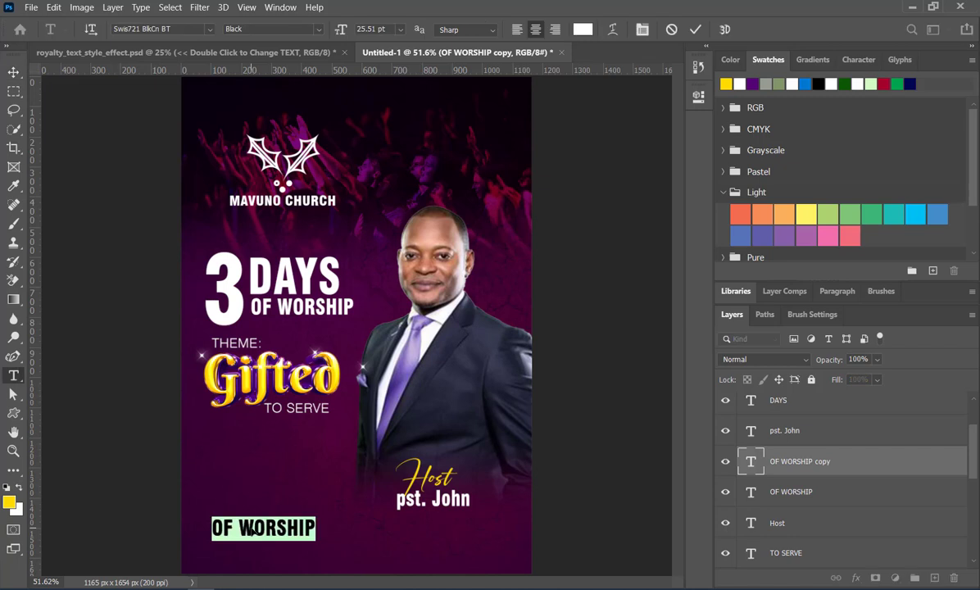
type("1s")
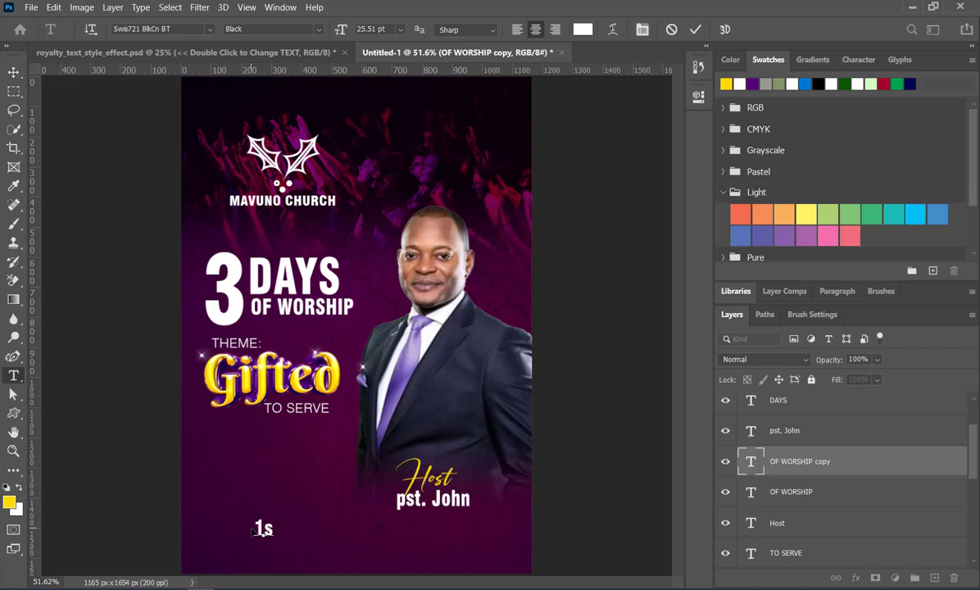
key("BackSpace")
key("BackSpace")
type("26th -")
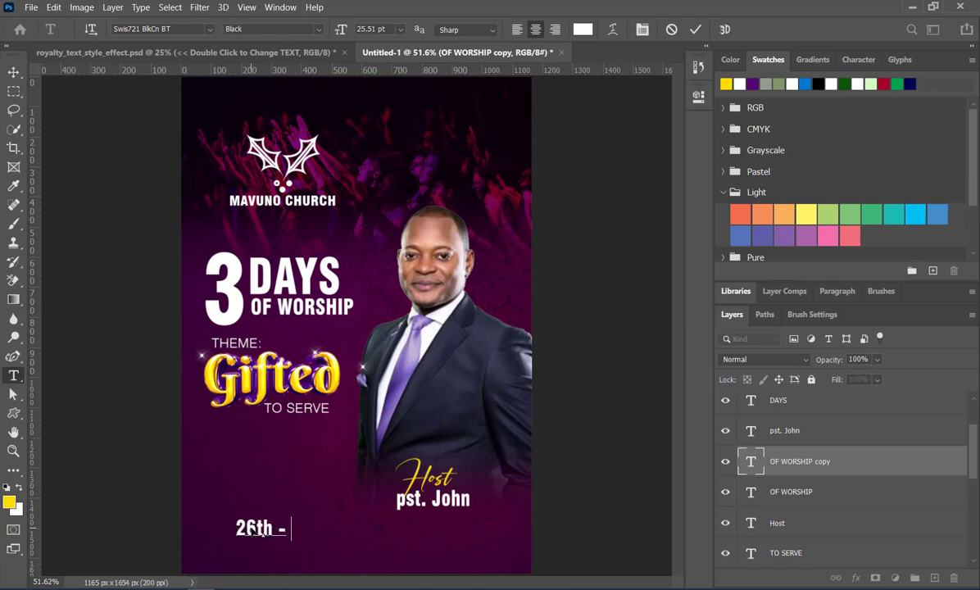
type(" 29")
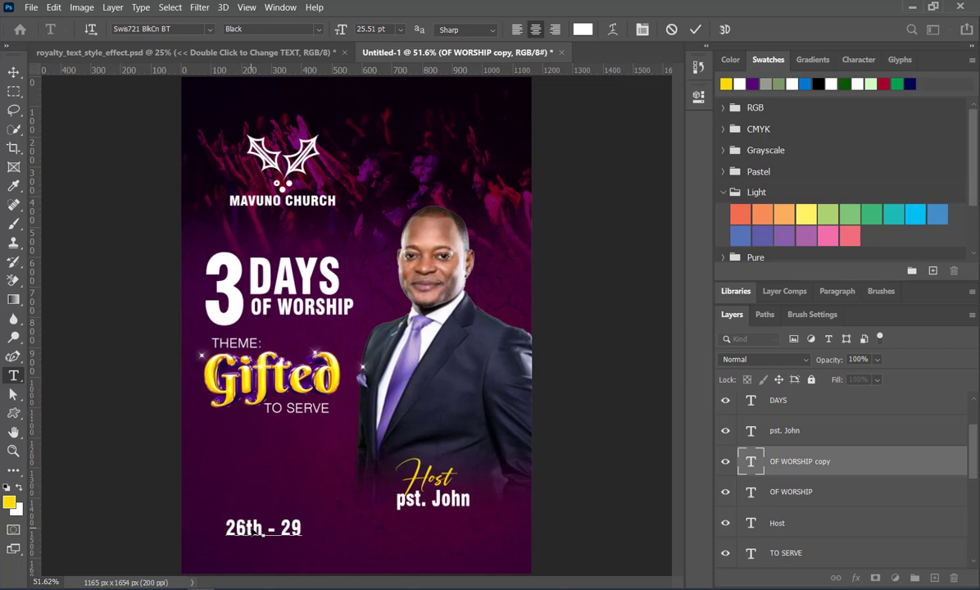
key("BackSpace")
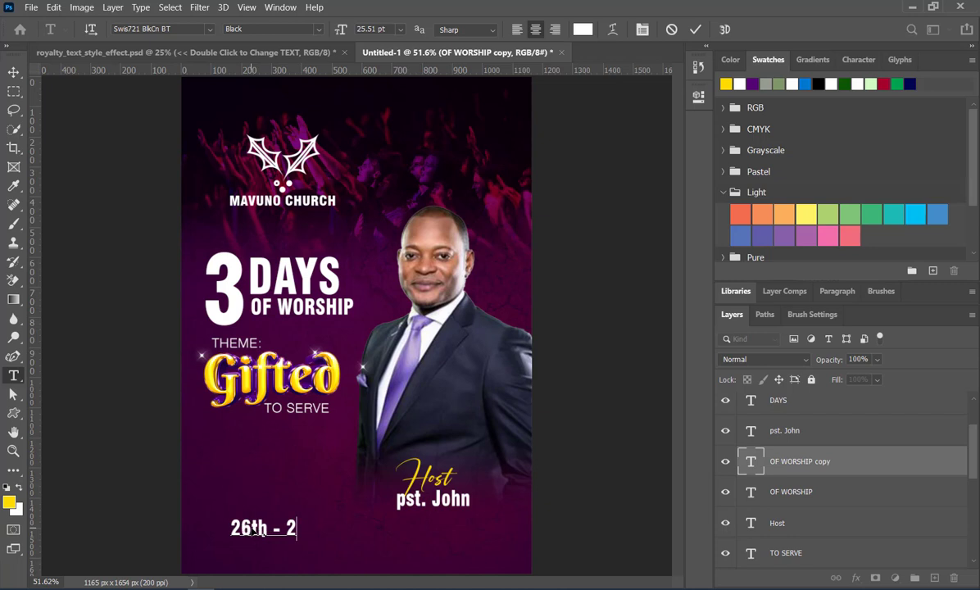
type("8th")
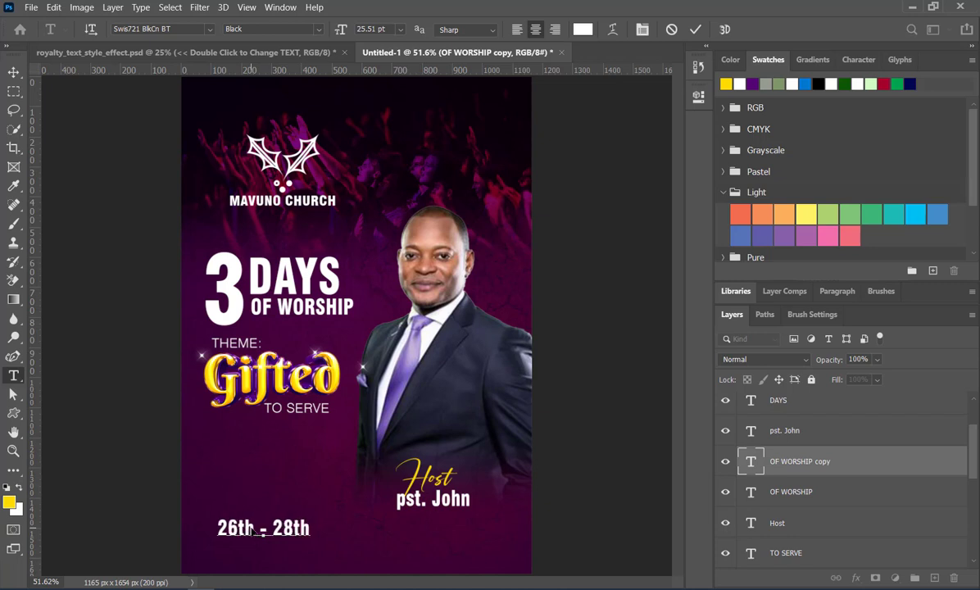
left_click(14, 73)
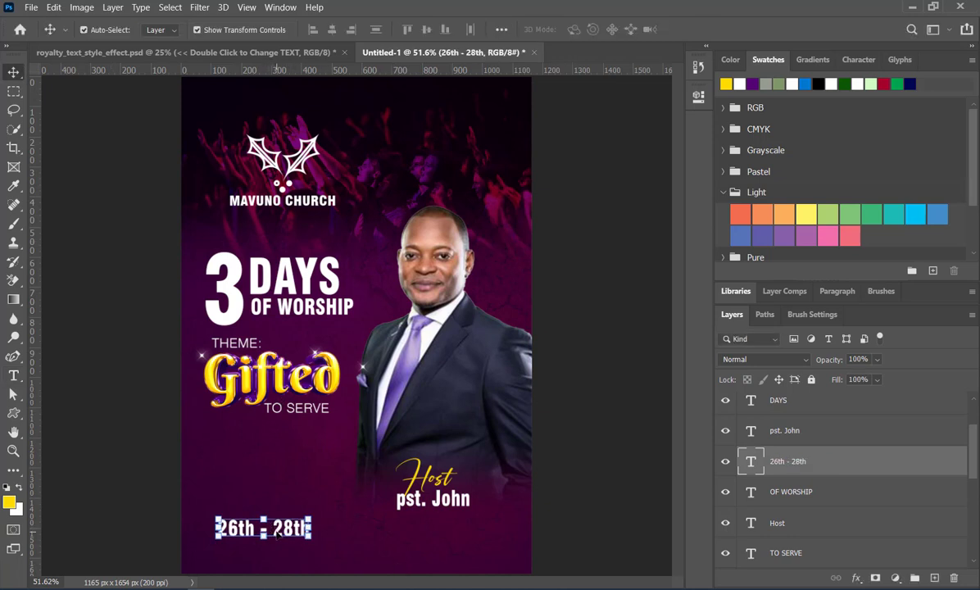
- Duplicate the 26th - 28th text directly beneath itself and set the upper line in the Swis721 Lt BT font
left_click_drag(277, 537, 279, 557)
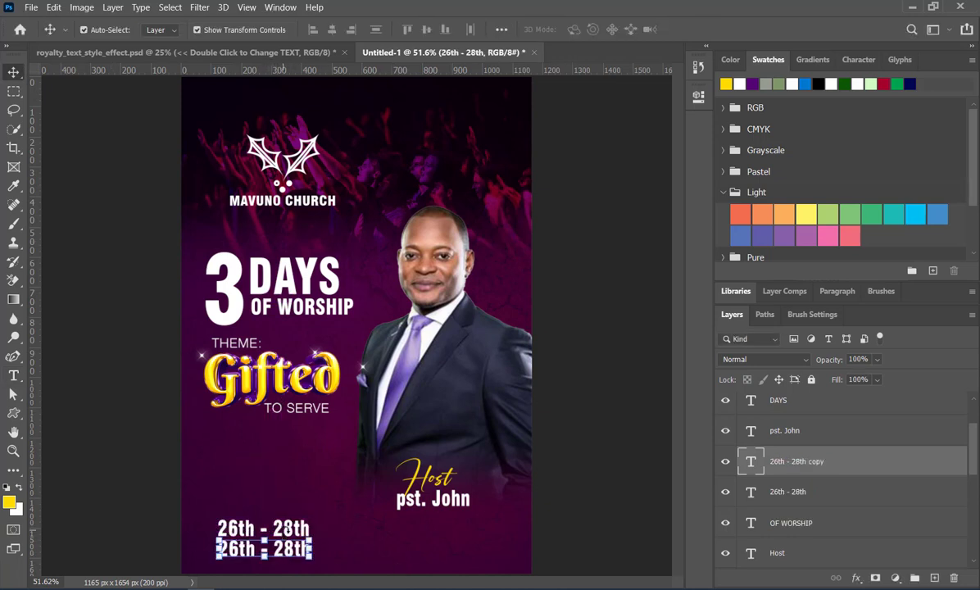
left_click(279, 529)
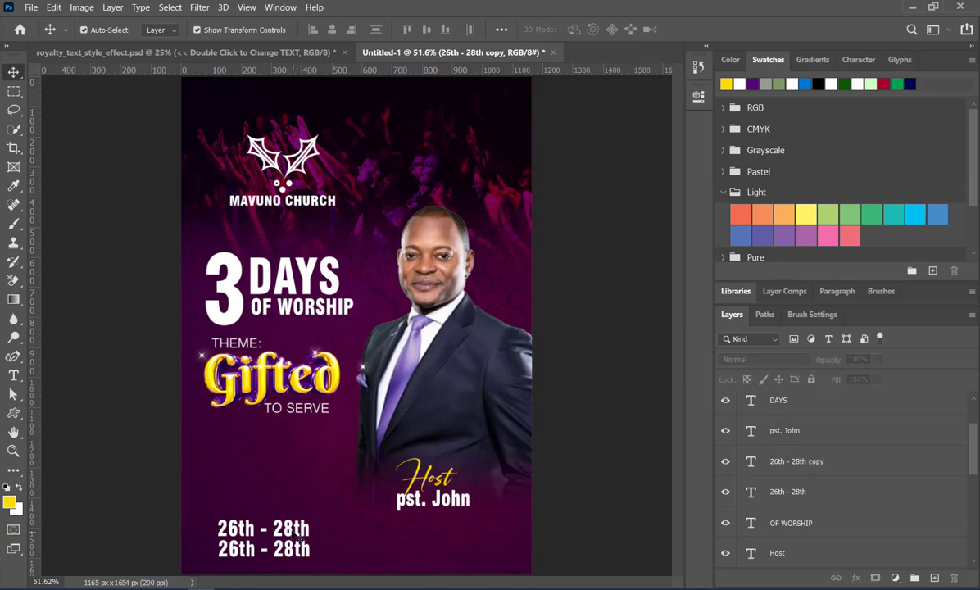
left_click(698, 96)
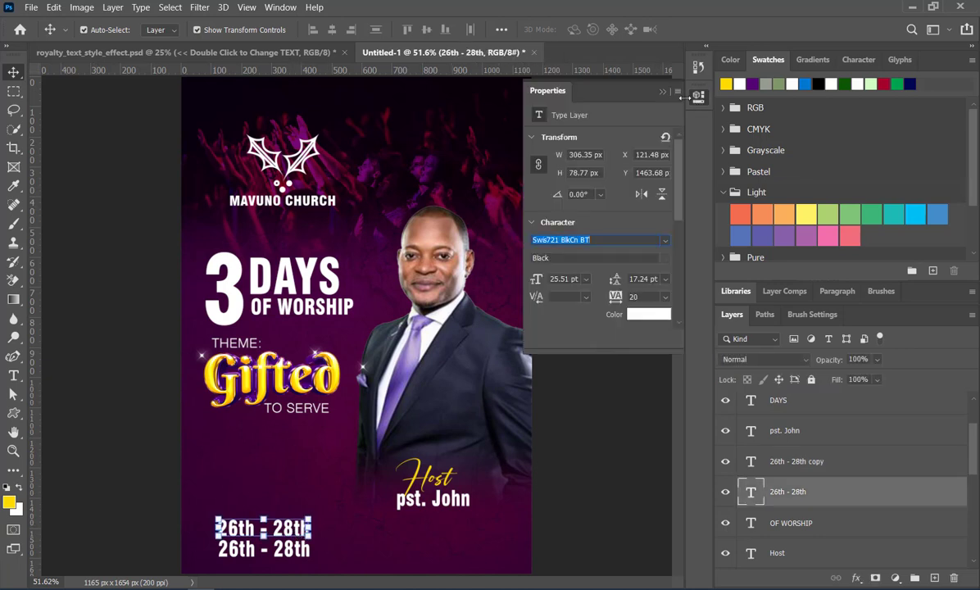
left_click(666, 240)
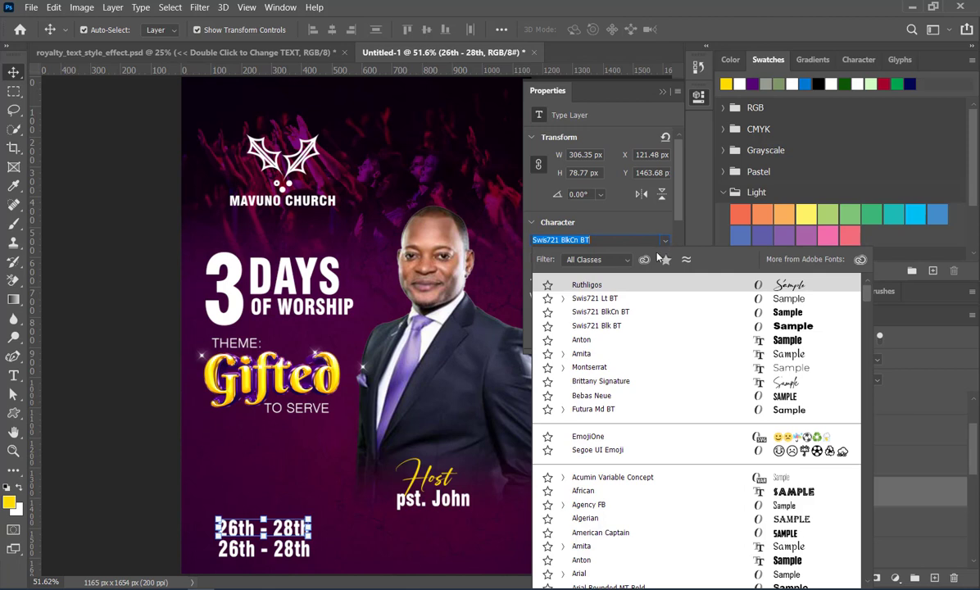
left_click(627, 299)
left_click(664, 93)
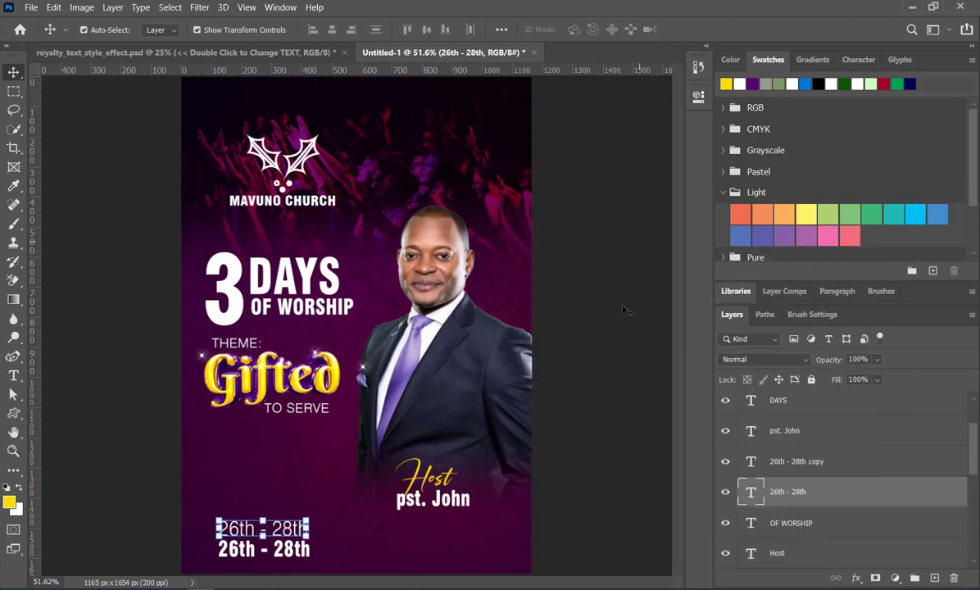
- Replace the lower 26th - 28th text with "JUNE-2023" and move both date lines slightly up, deselecting them
left_click(288, 551)
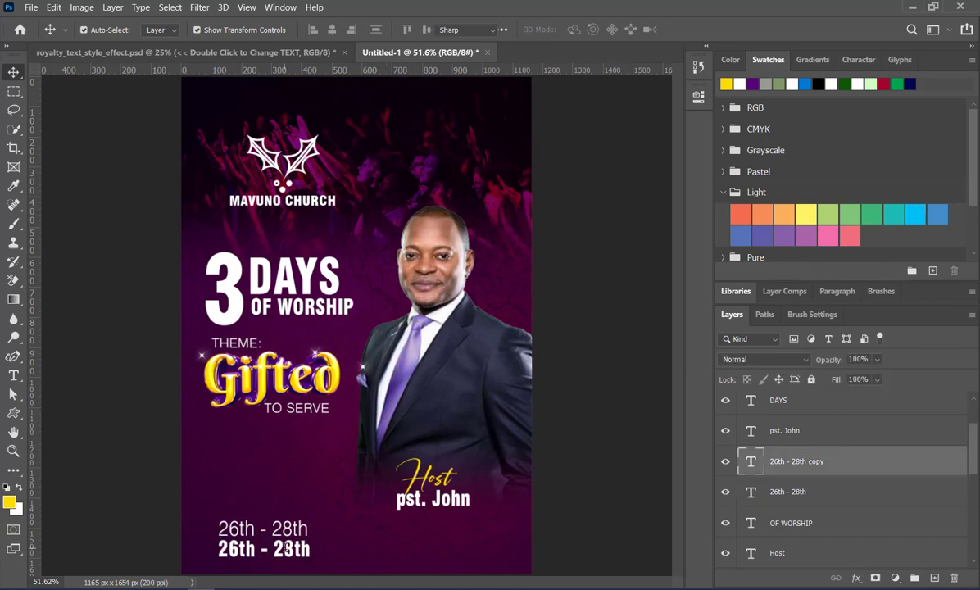
double_click(288, 550)
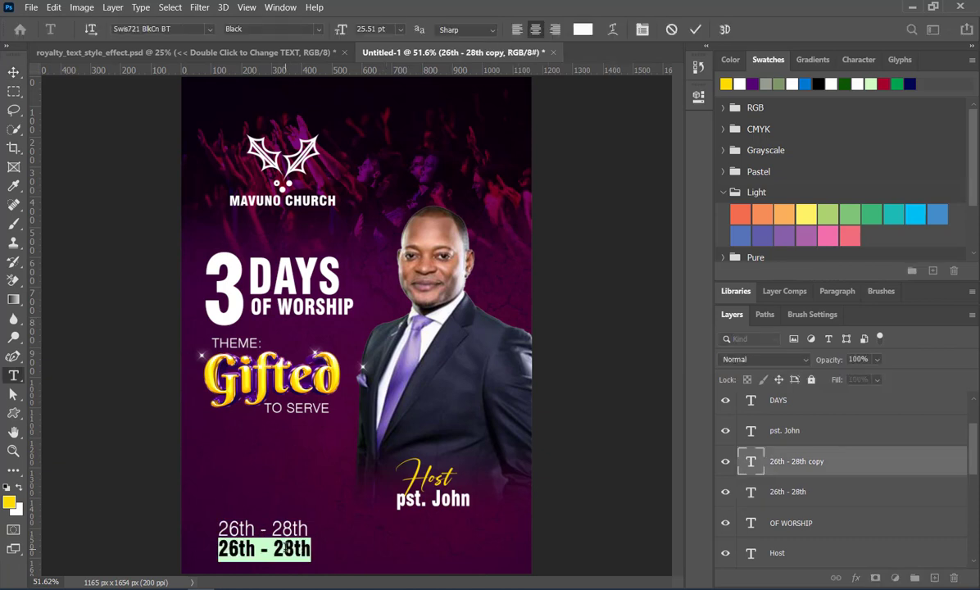
type("june")
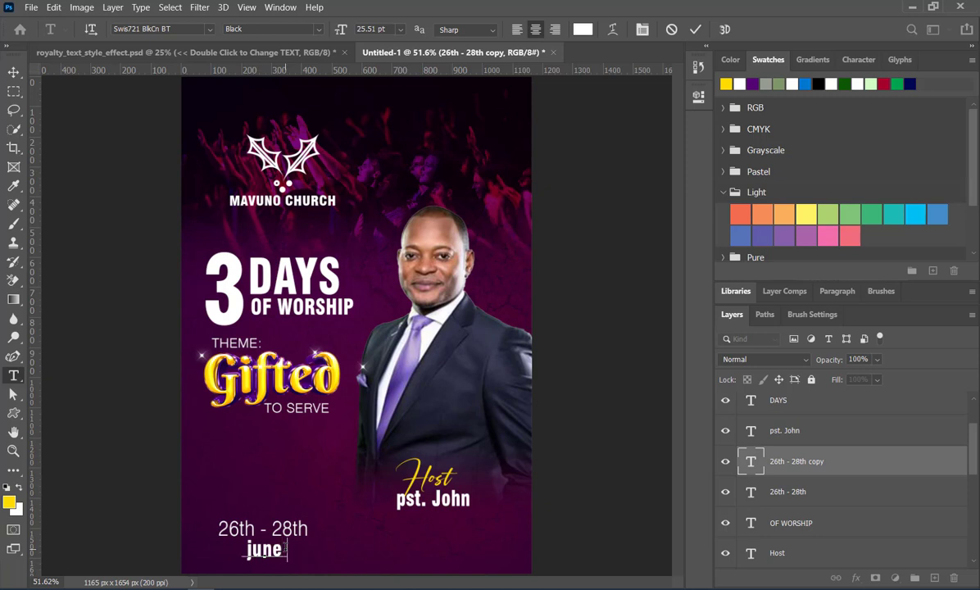
type("A")
key("ctrl+a")
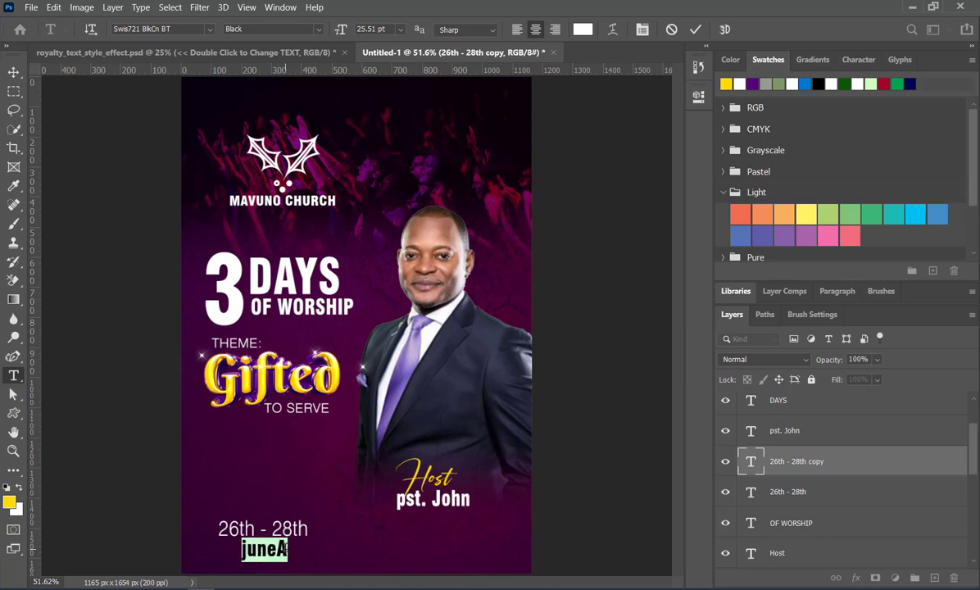
type("JUNE")
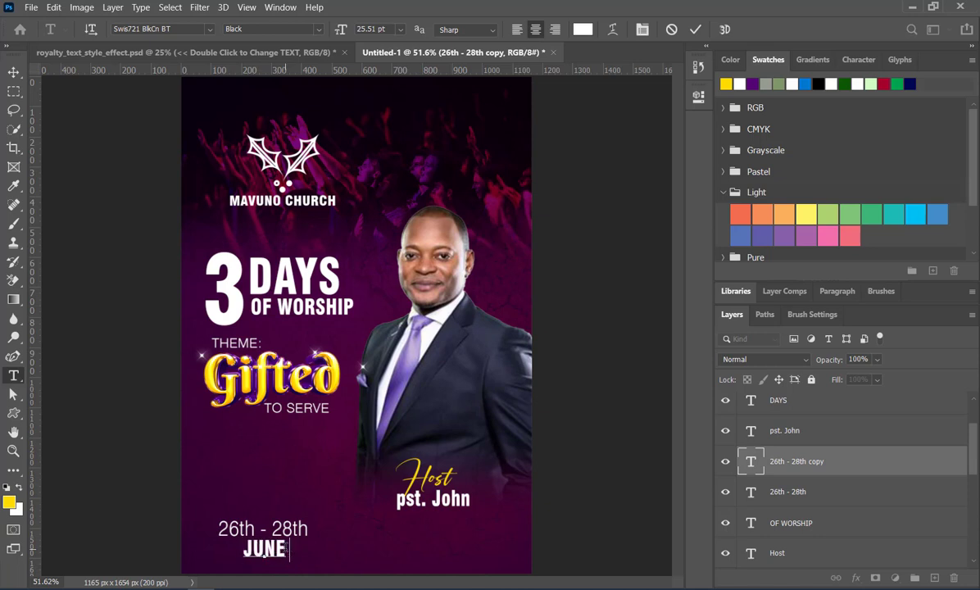
type(" -2023")
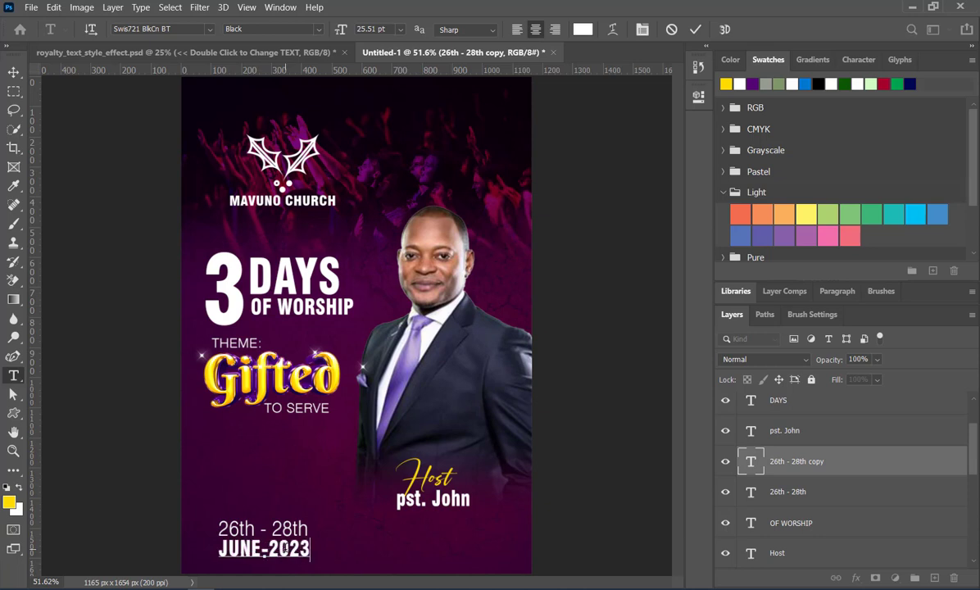
left_click(14, 72)
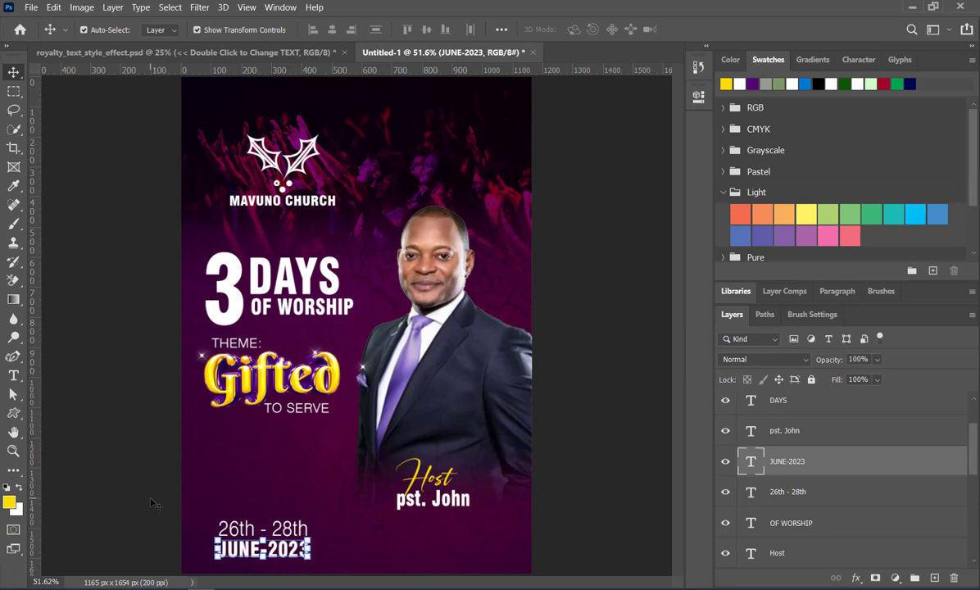
left_click_drag(133, 506, 275, 543)
left_click(135, 509)
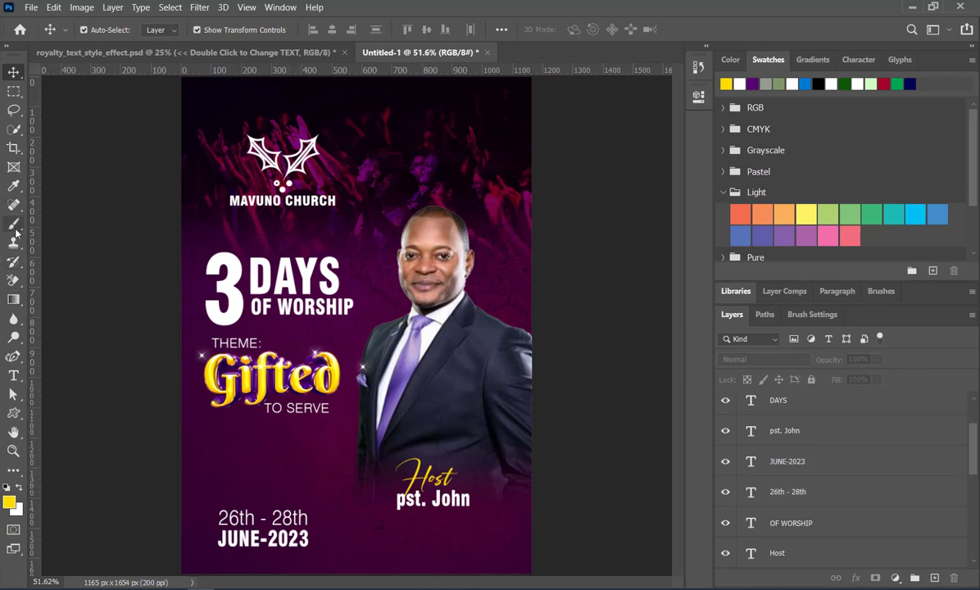
- Draw a rectangle about 197 by 61 px centred beneath JUNE-2023 and fill it with yellow
left_click(17, 416)
right_click(18, 420)
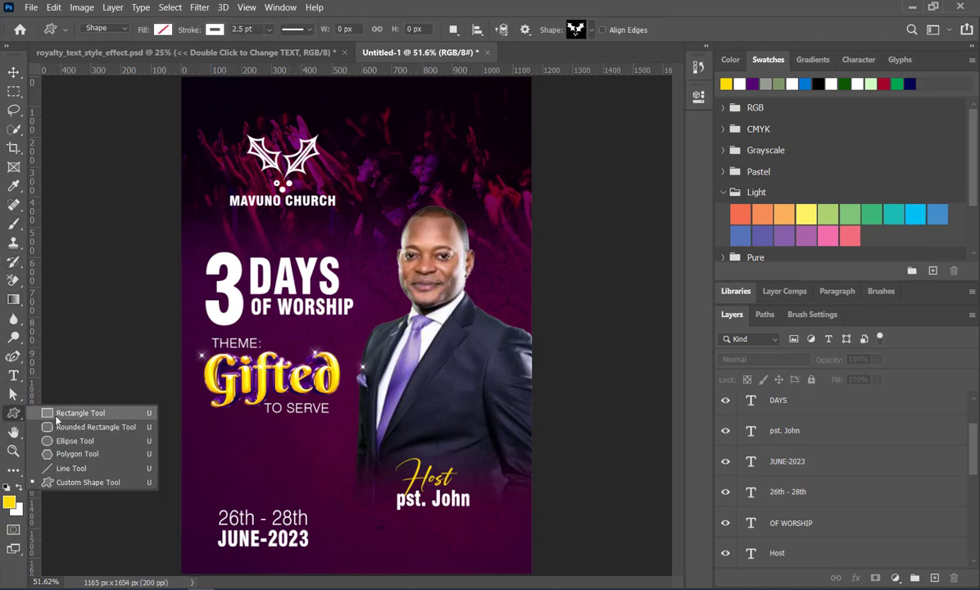
left_click(98, 413)
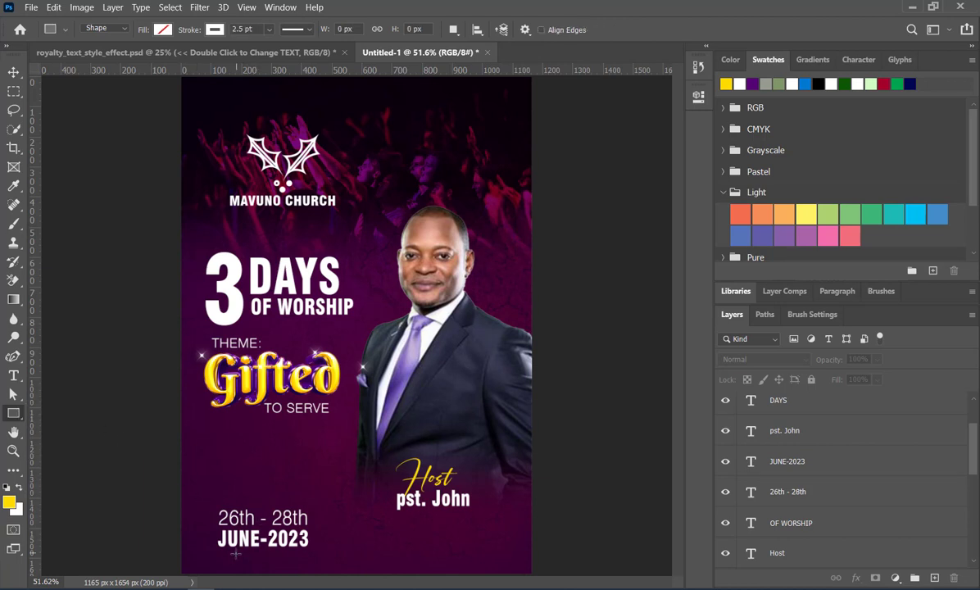
left_click_drag(235, 554, 295, 569)
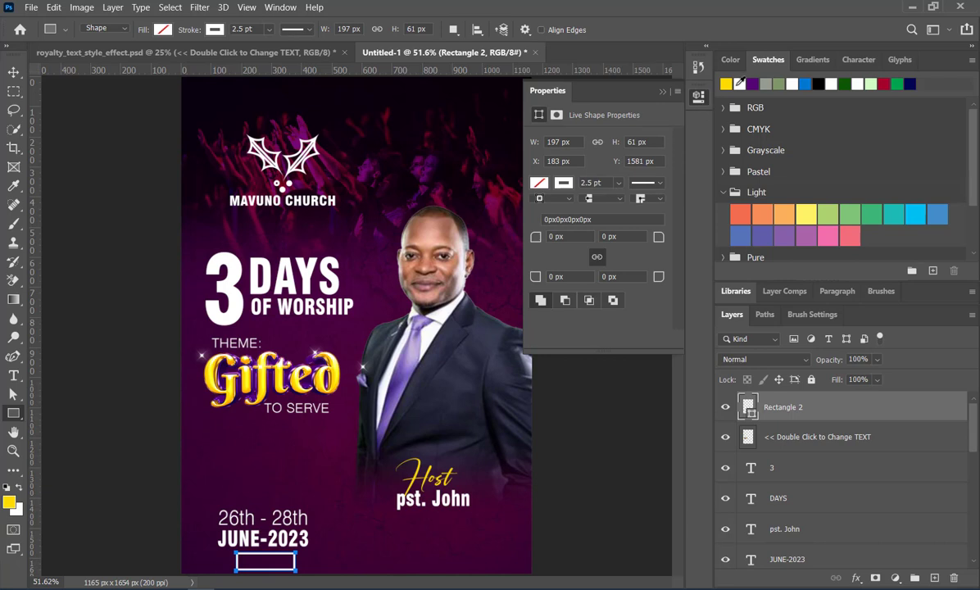
left_click(727, 83)
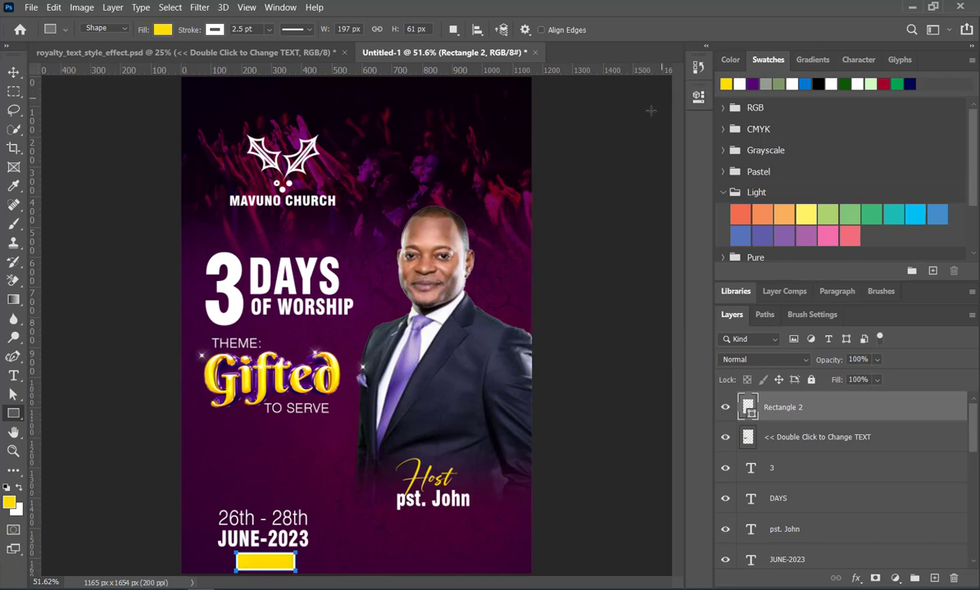
- Remove the outline from the yellow rectangle beneath the dates
left_click(703, 98)
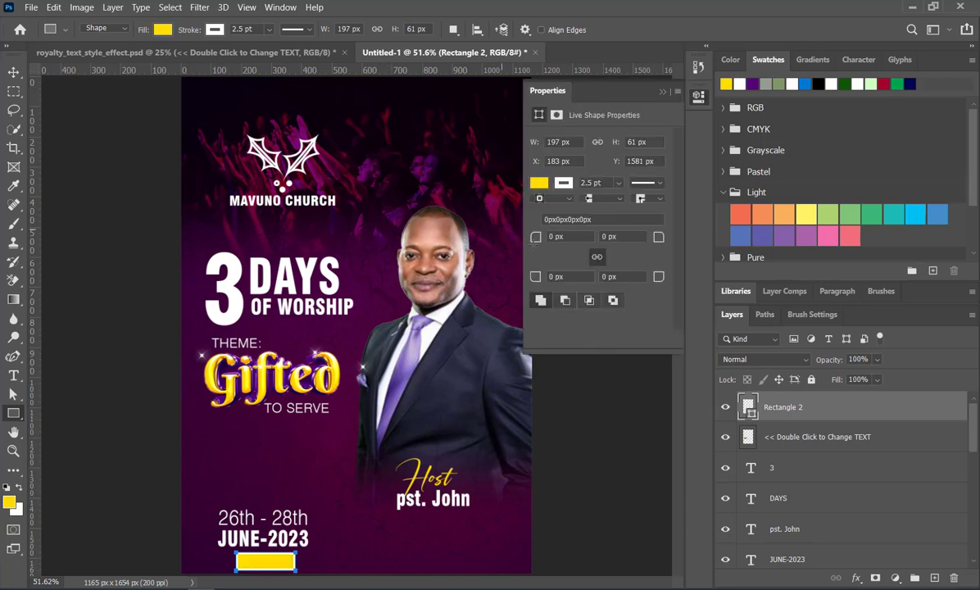
left_click(538, 182)
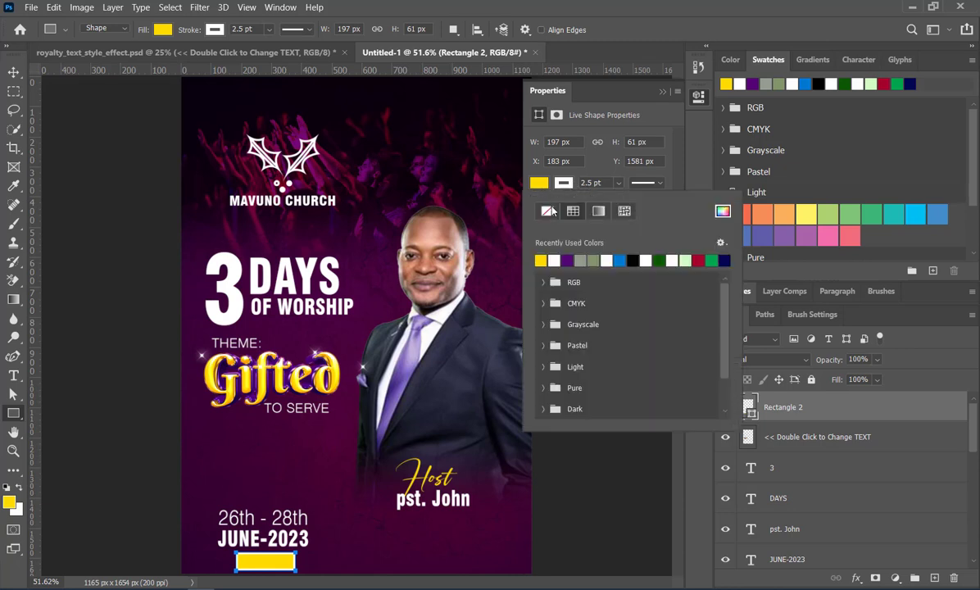
left_click(552, 215)
left_click(663, 92)
left_click(663, 92)
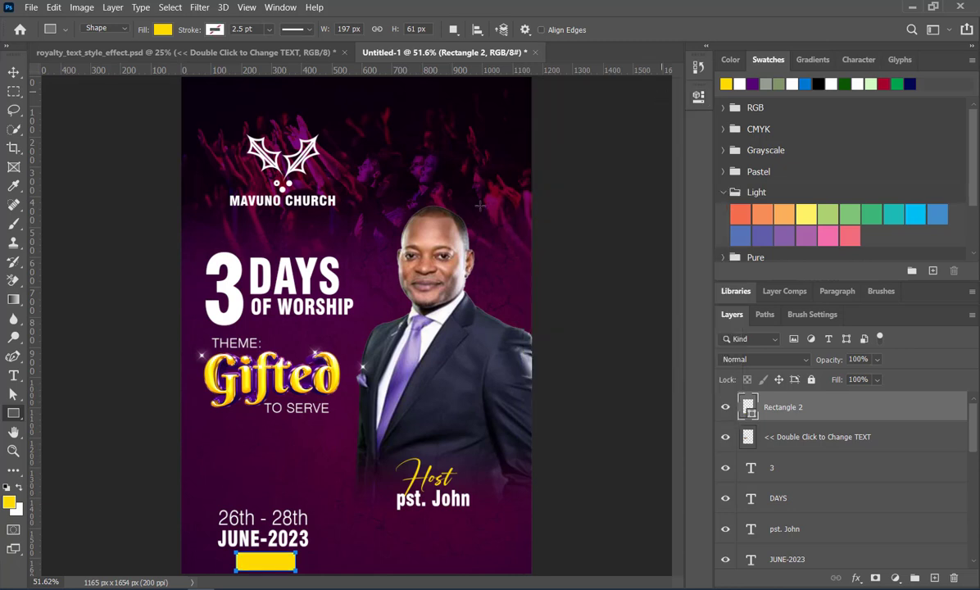
- Slant the yellow rectangle into a parallelogram by shifting its upper-left corner right and its lower-right corner left with the Direct Selection tool
left_click(13, 74)
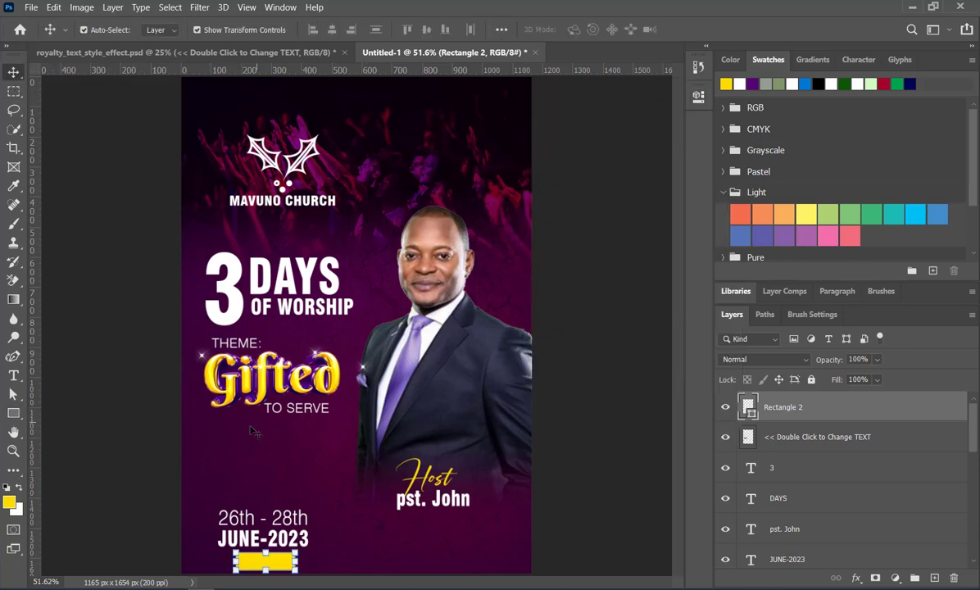
key("a")
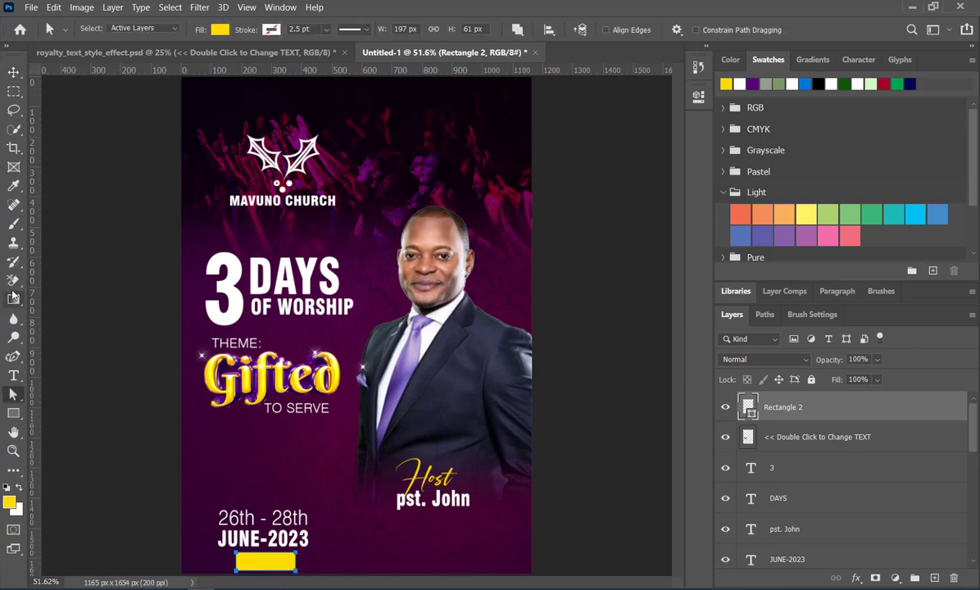
right_click(18, 395)
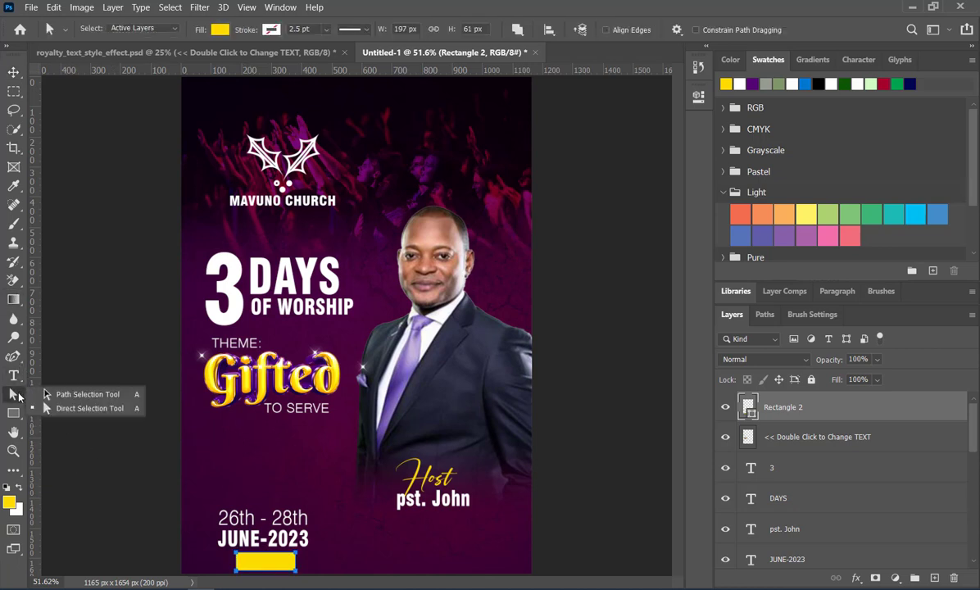
left_click(84, 411)
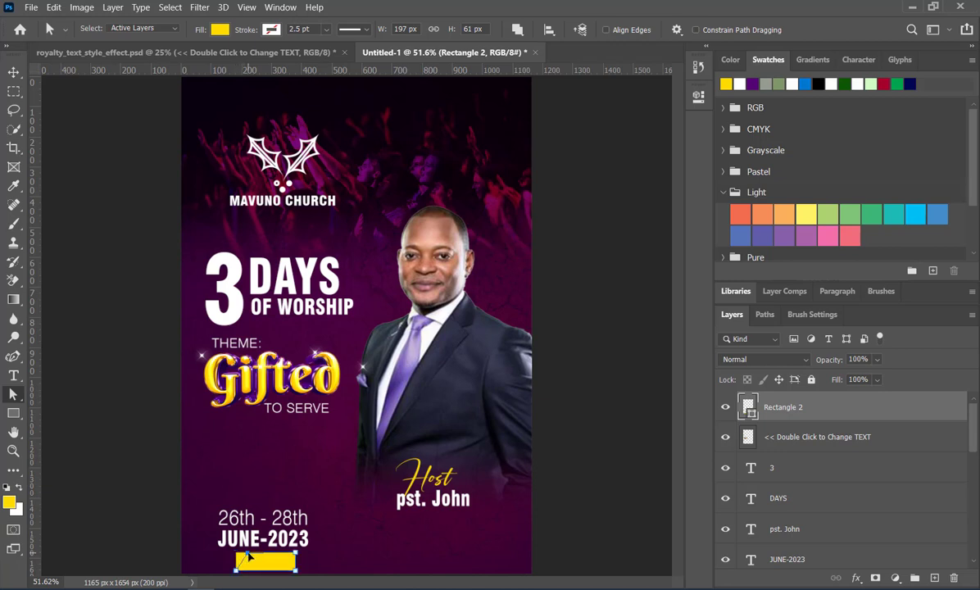
left_click_drag(237, 554, 249, 553)
- Move the two date lines and the yellow parallelogram together slightly up and left, and deselect them
left_click(14, 72)
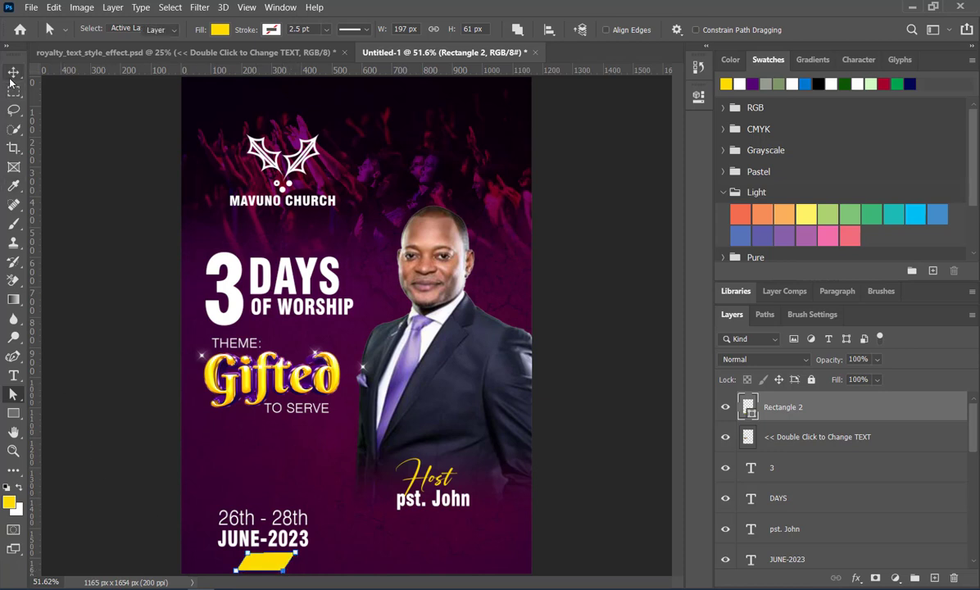
left_click_drag(140, 487, 286, 566)
mouse_move(259, 511)
left_mouse_down()
mouse_move(260, 528)
mouse_move(267, 519)
left_mouse_up()
left_click(89, 453)
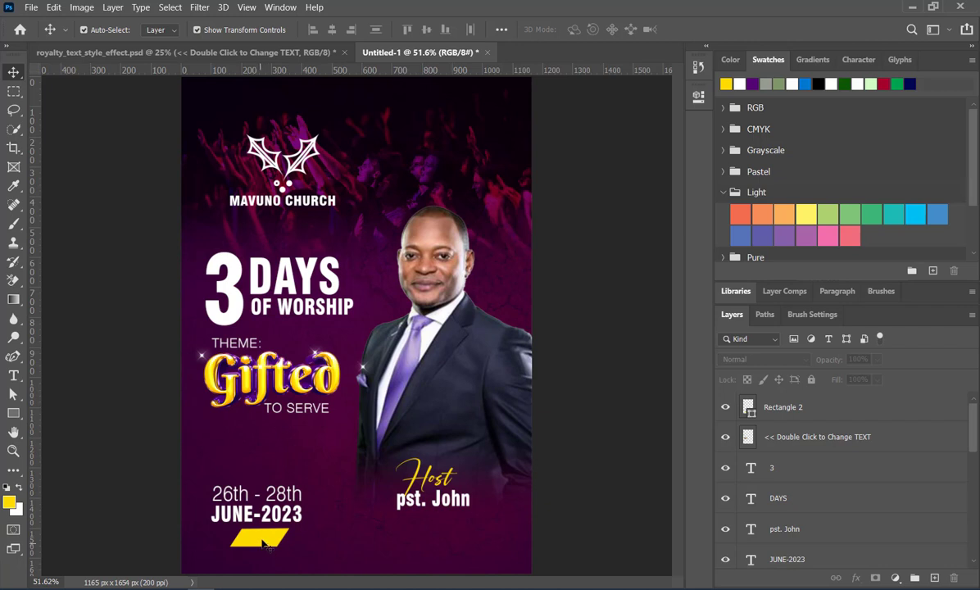
- Enlarge the yellow parallelogram to about 130.5% toward its lower-left corner, and deselect it
left_click(264, 544)
key("ctrl+t")
left_click_drag(229, 546, 213, 553)
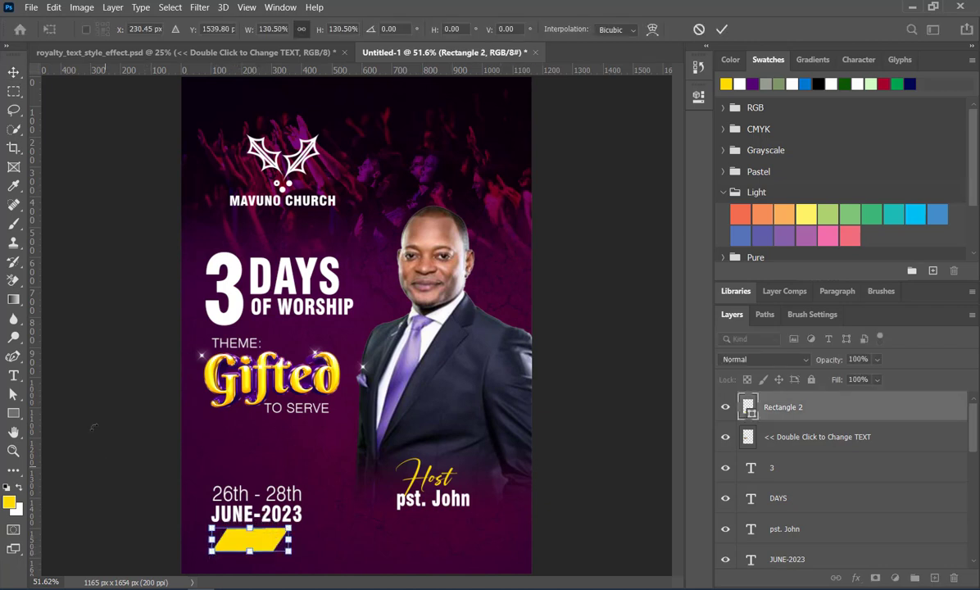
left_click(115, 332)
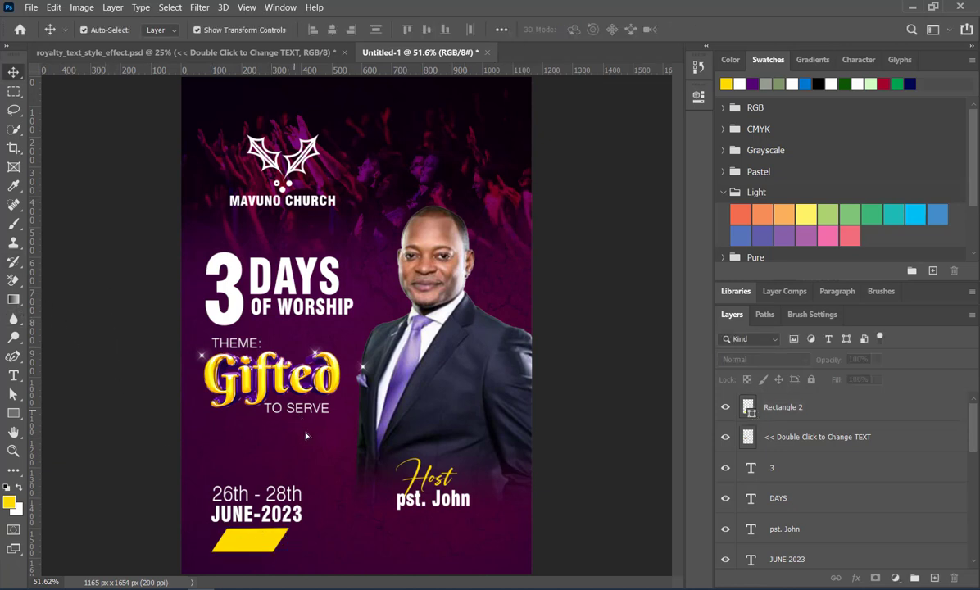
- Duplicate the TO SERVE text into the space right of the yellow parallelogram and replace the copy's text with "FROM,"
left_click_drag(297, 410, 341, 537)
key("ctrl+t")
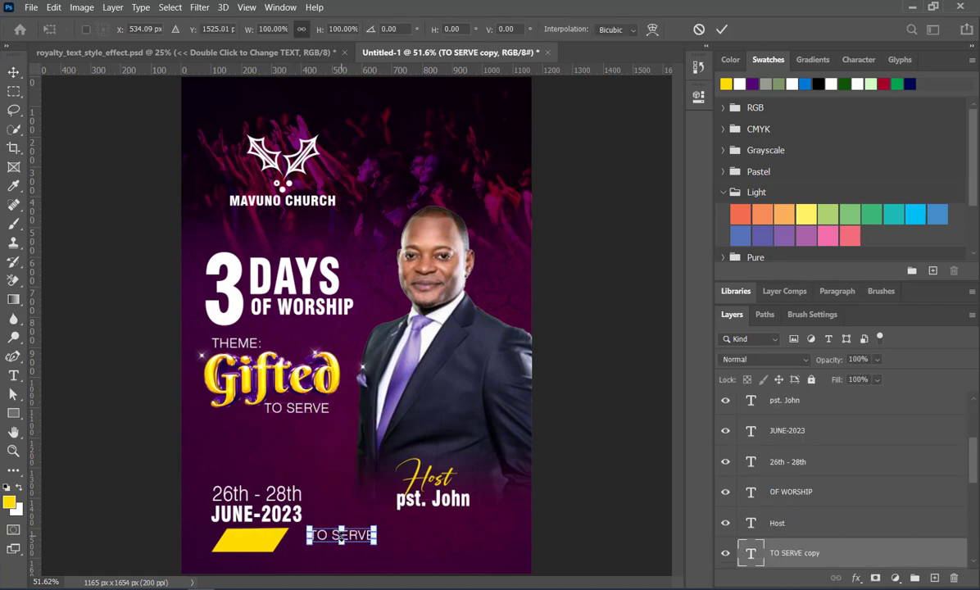
key("Return")
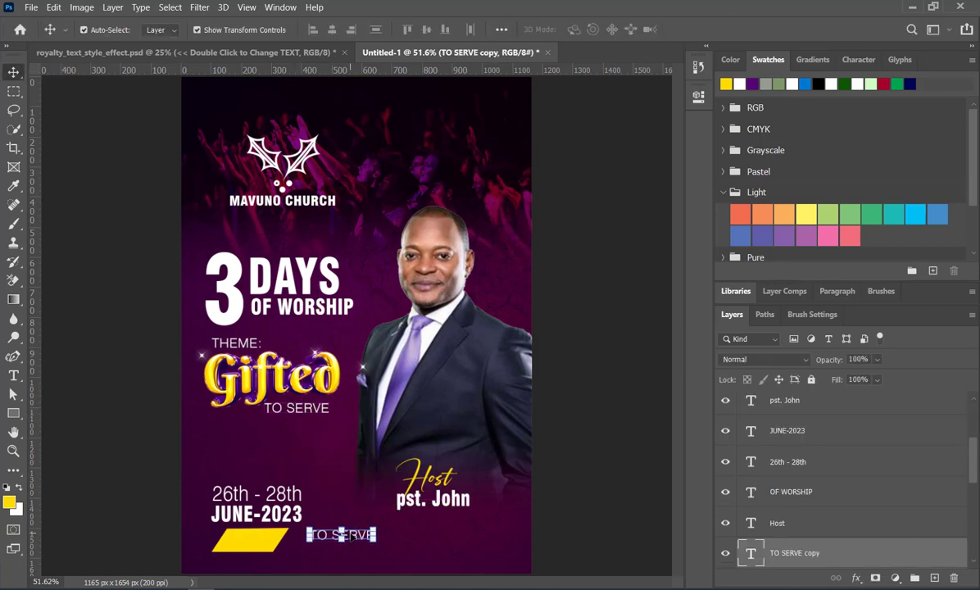
double_click(351, 536)
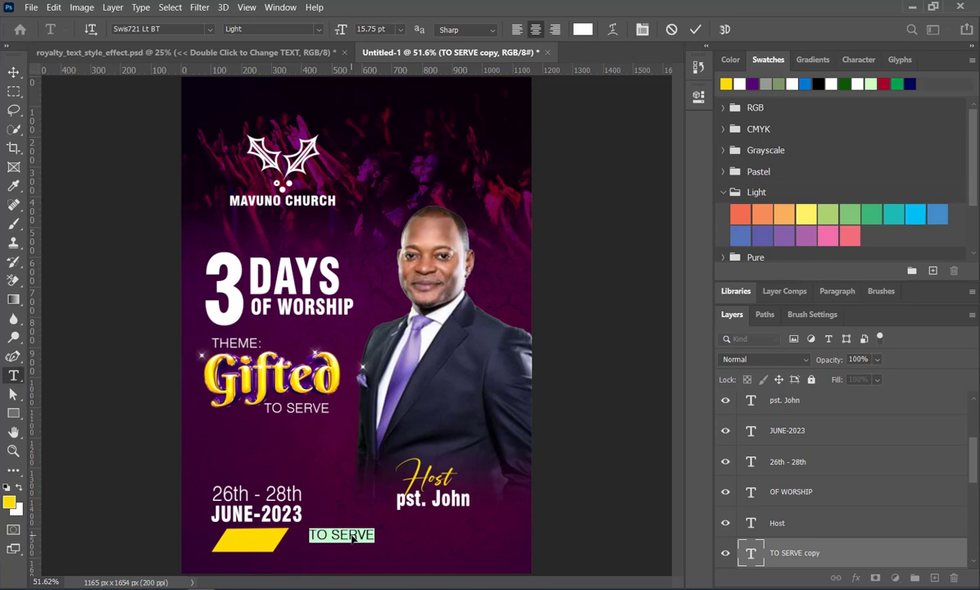
type("FROM.")
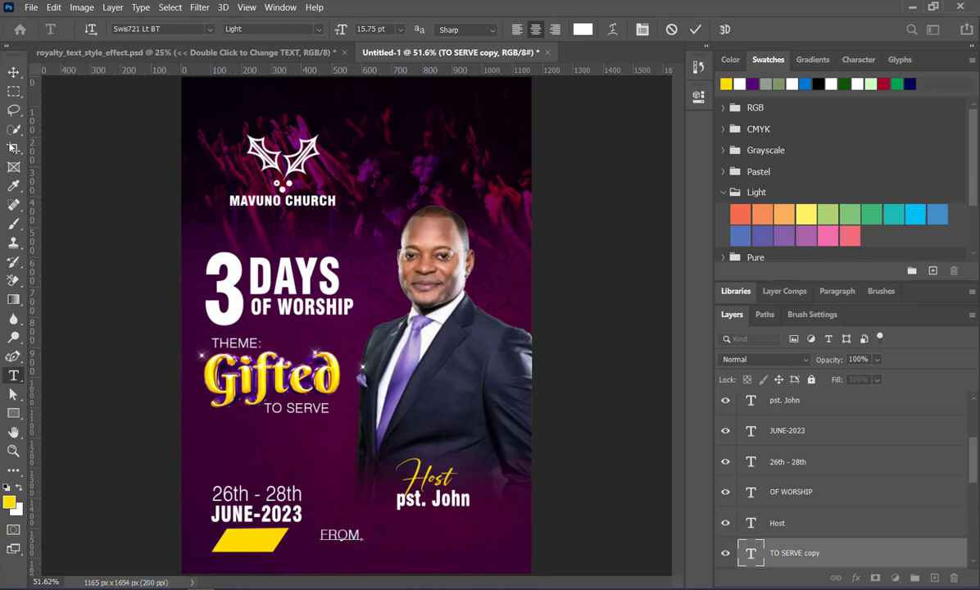
left_click(13, 73)
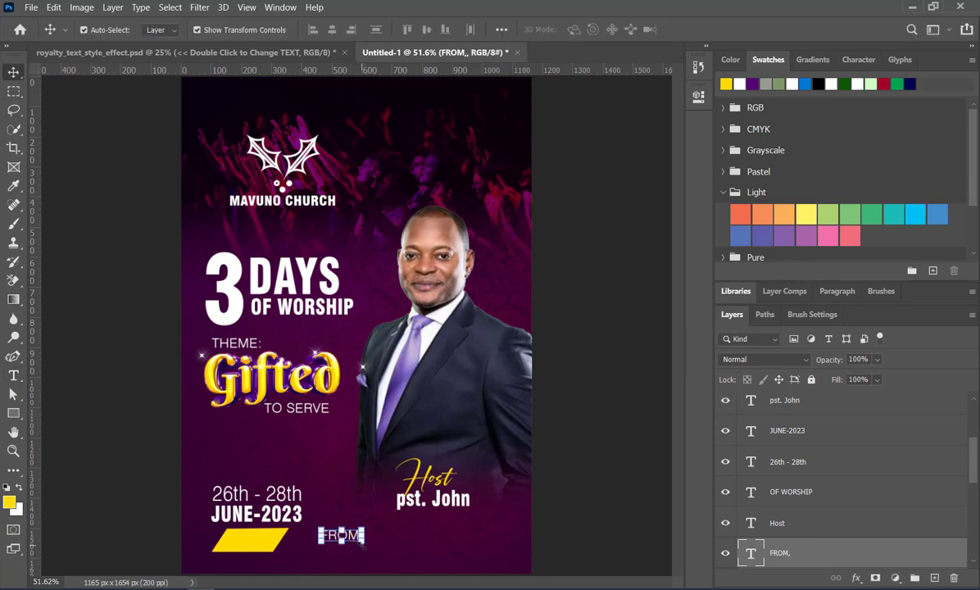
- Shrink the FROM, text to about 84% width and 81% height and move it over the yellow parallelogram
key("ctrl+t")
mouse_move(361, 543)
left_mouse_down()
mouse_move(368, 526)
mouse_move(358, 541)
left_mouse_up()
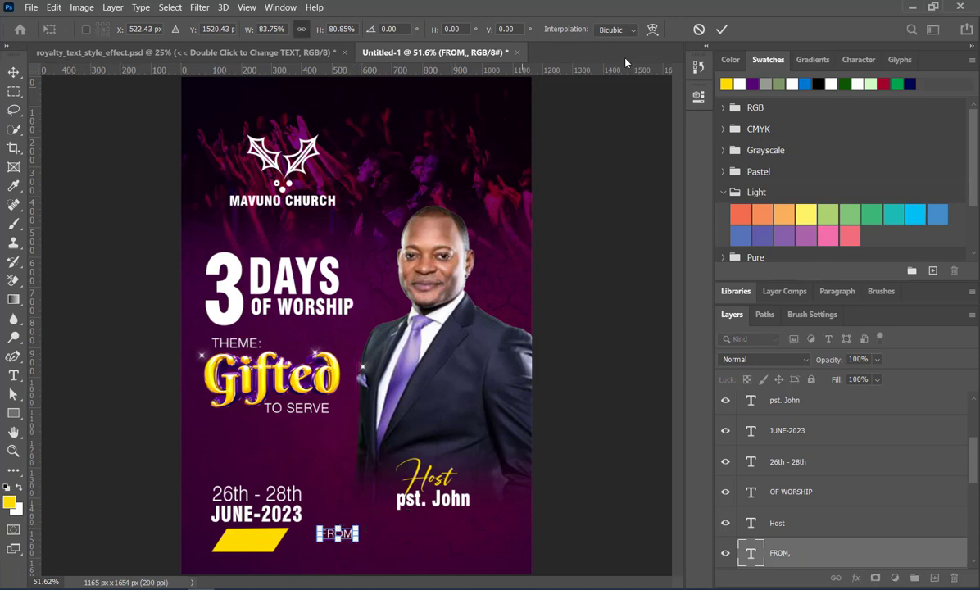
key("Return")
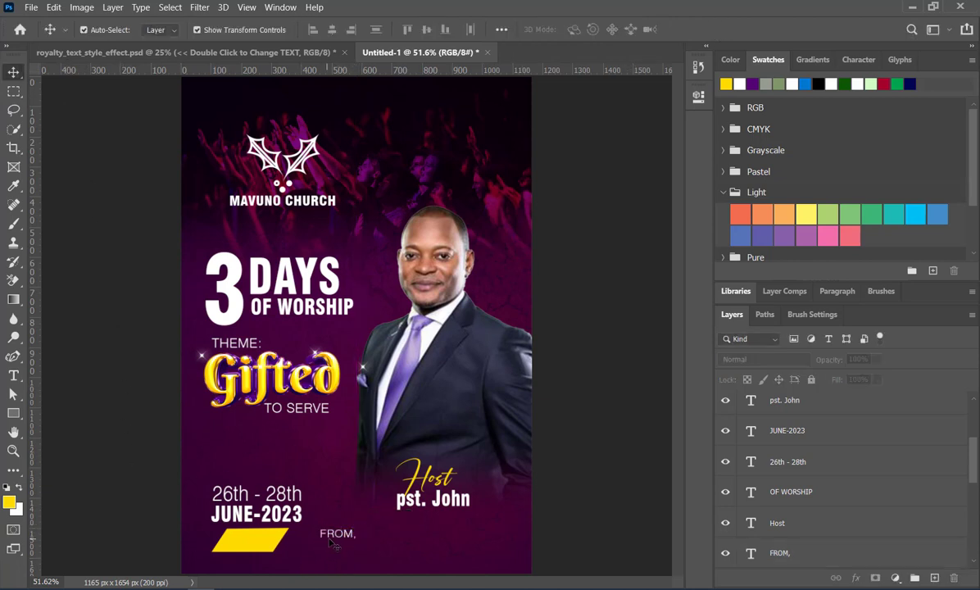
left_click_drag(332, 545, 261, 541)
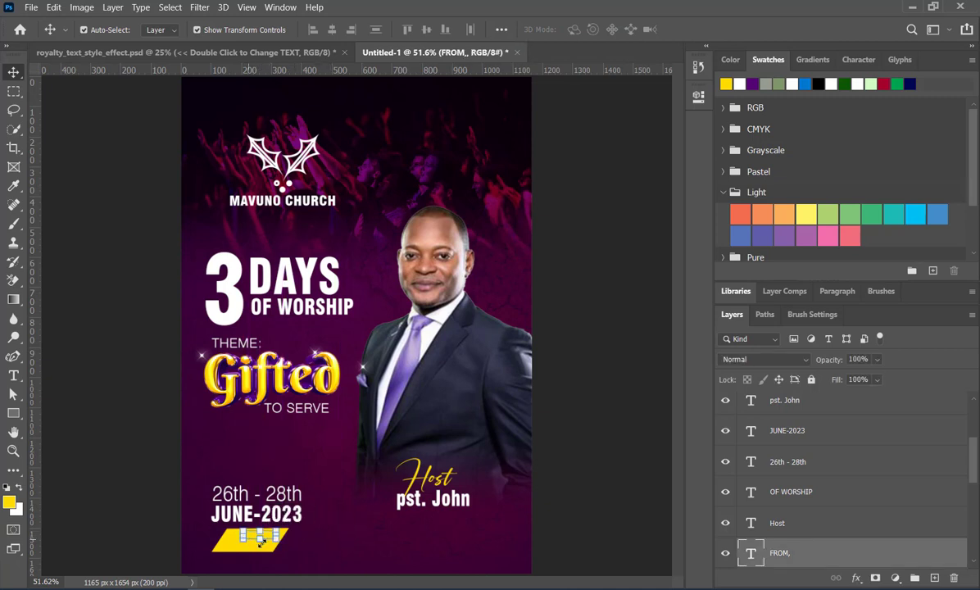
- Move the yellow parallelogram's Rectangle 2 layer directly below the FROM, text layer
scroll(779, 533, "down", 2)
scroll(799, 512, "up", 3)
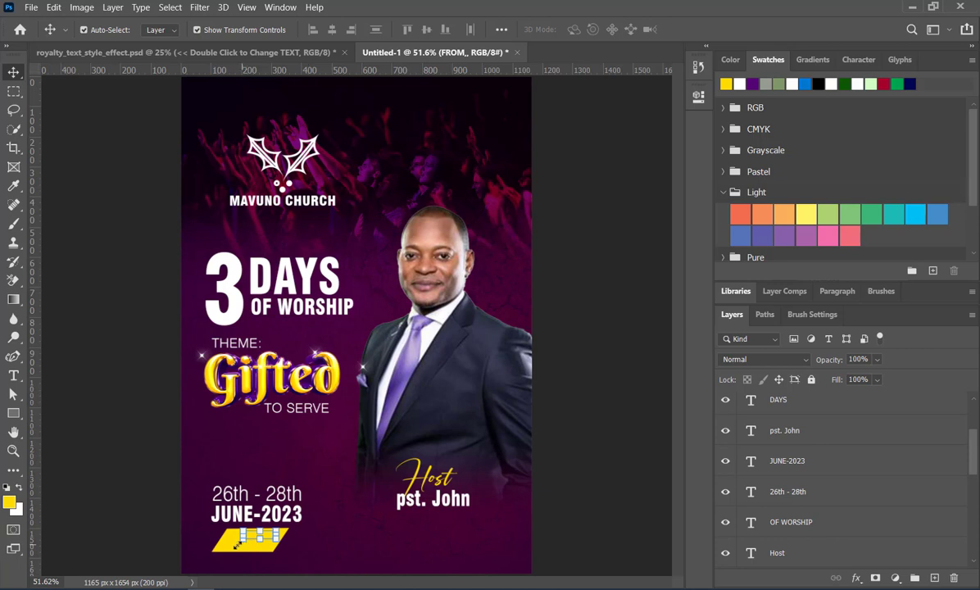
scroll(800, 492, "up", 3)
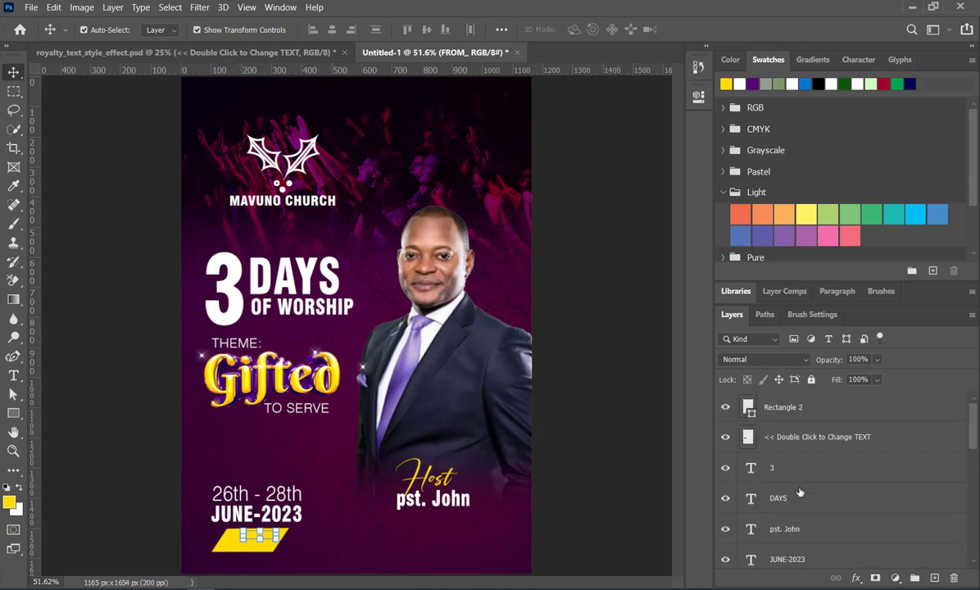
scroll(818, 405, "down", 3)
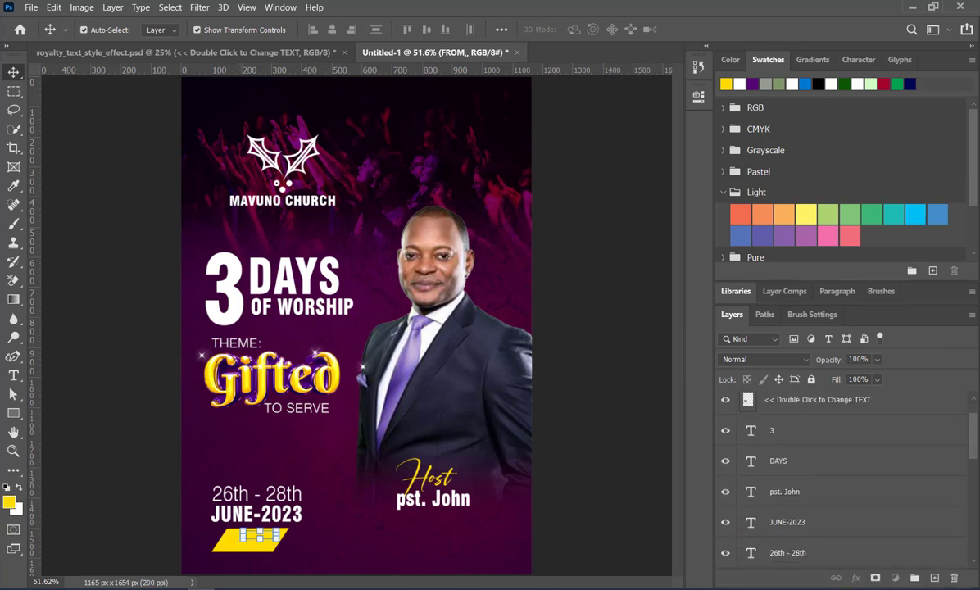
left_click_drag(828, 560, 838, 487)
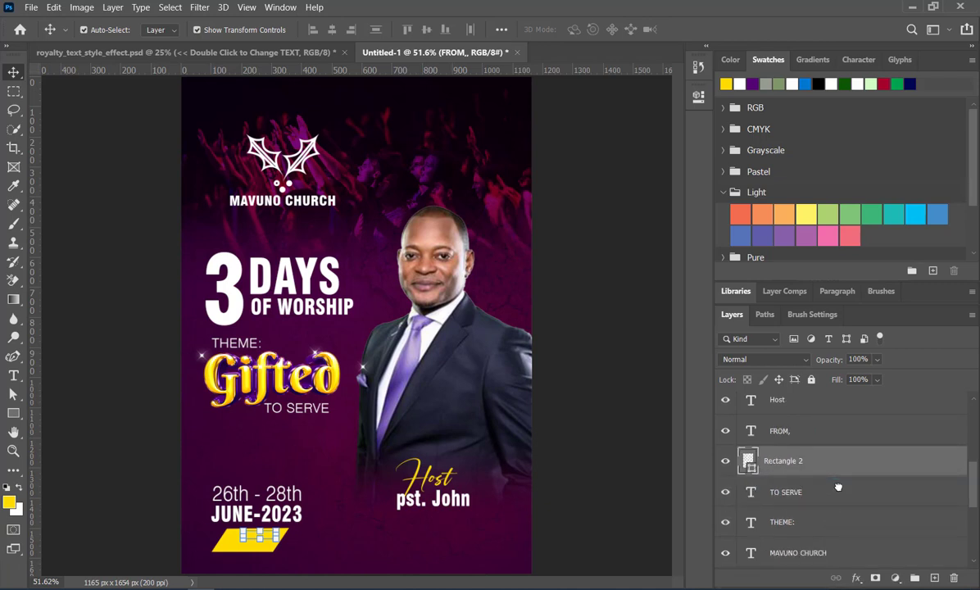
- Recolor the FROM, text on the yellow parallelogram with the dark purple swatch
scroll(830, 483, "up", 5)
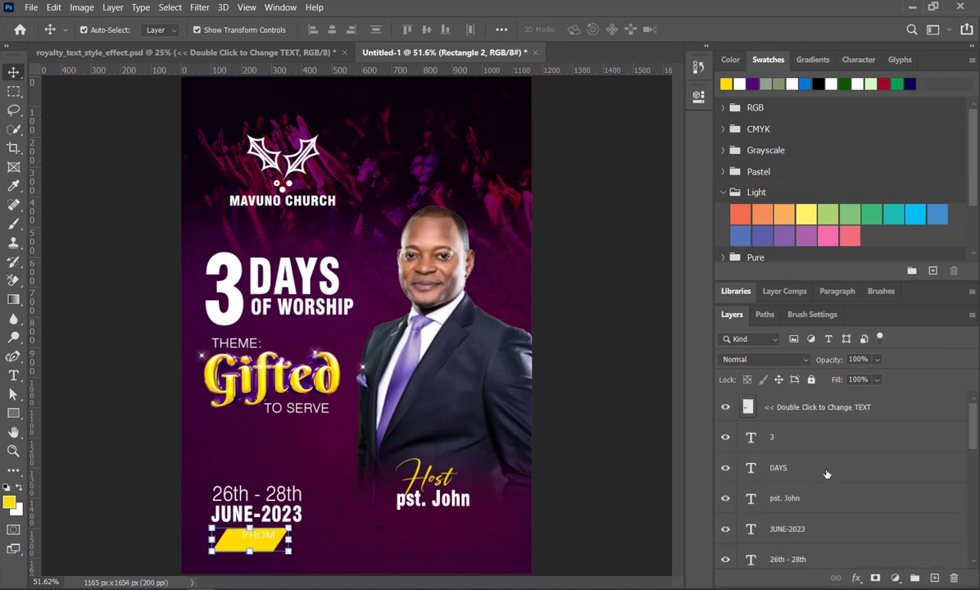
scroll(816, 424, "down", 5)
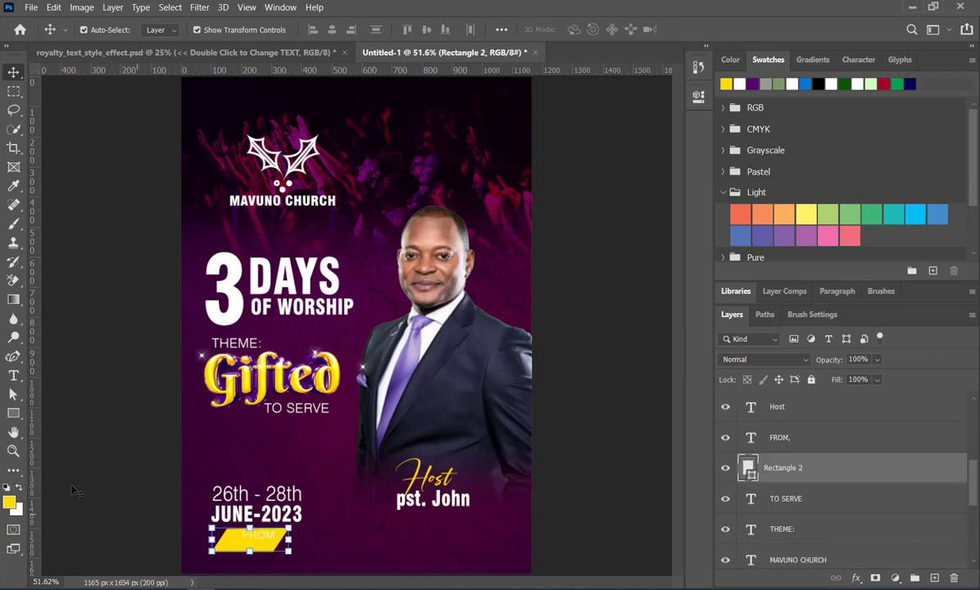
left_click(254, 534)
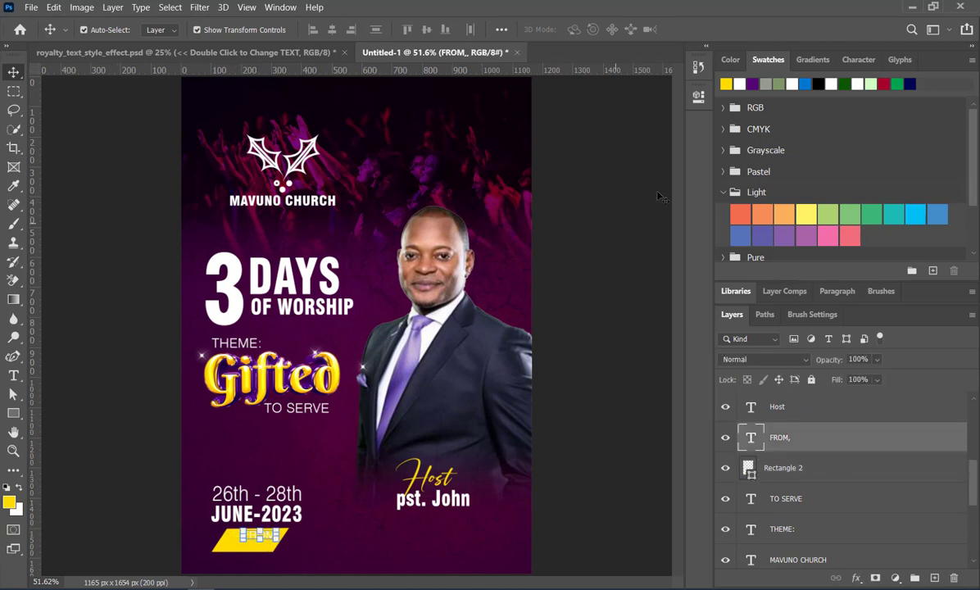
left_click(753, 84)
left_click(635, 283)
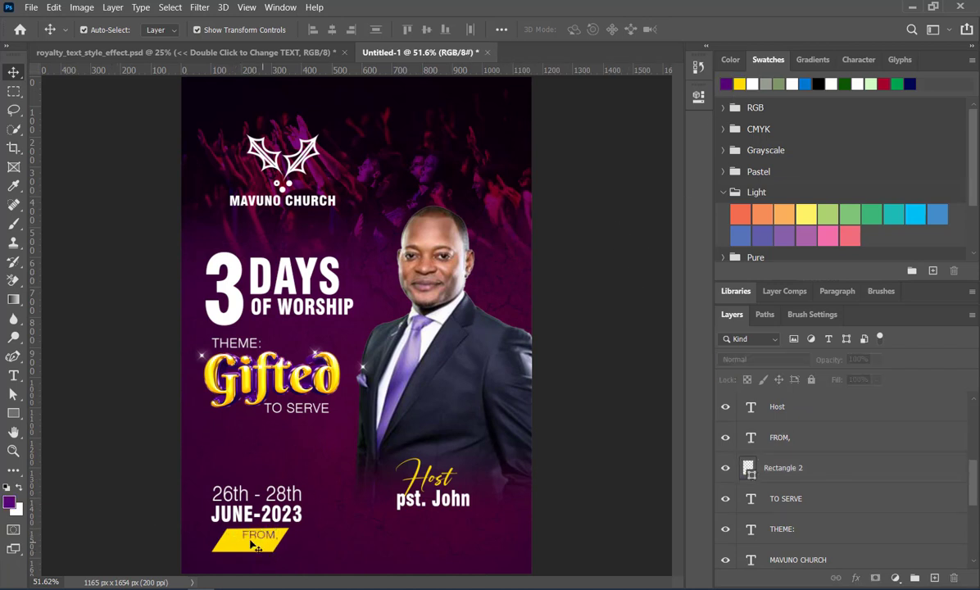
- Shift the FROM, text slightly to the left within the yellow parallelogram and deselect it
left_click(256, 540)
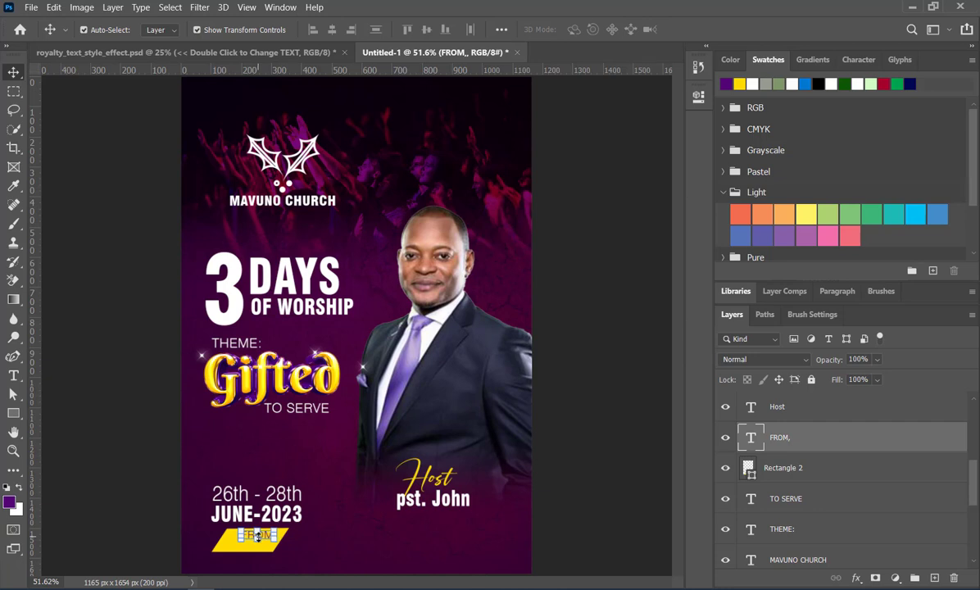
left_click(617, 485)
left_click(255, 537)
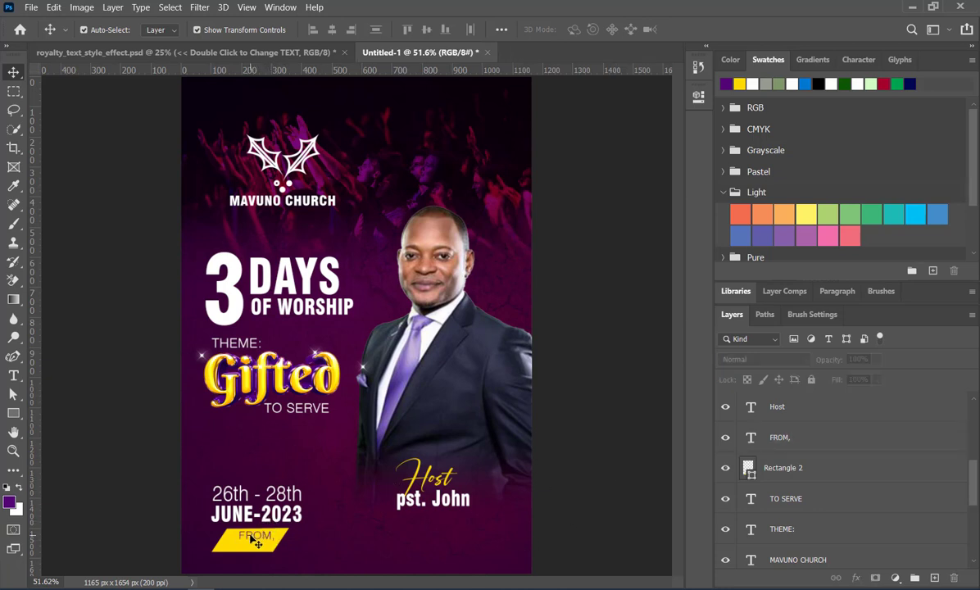
left_click_drag(252, 537, 248, 536)
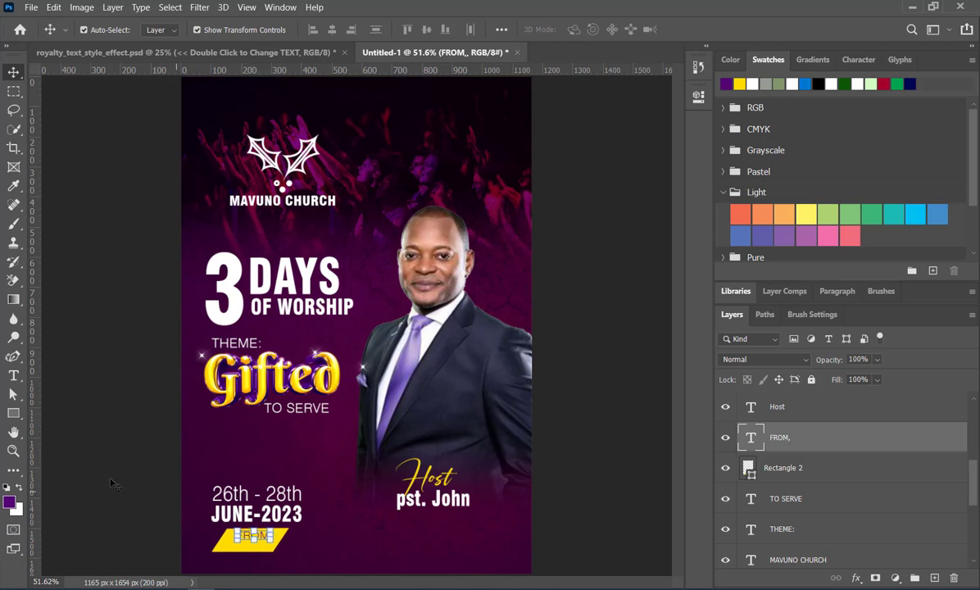
left_click(76, 453)
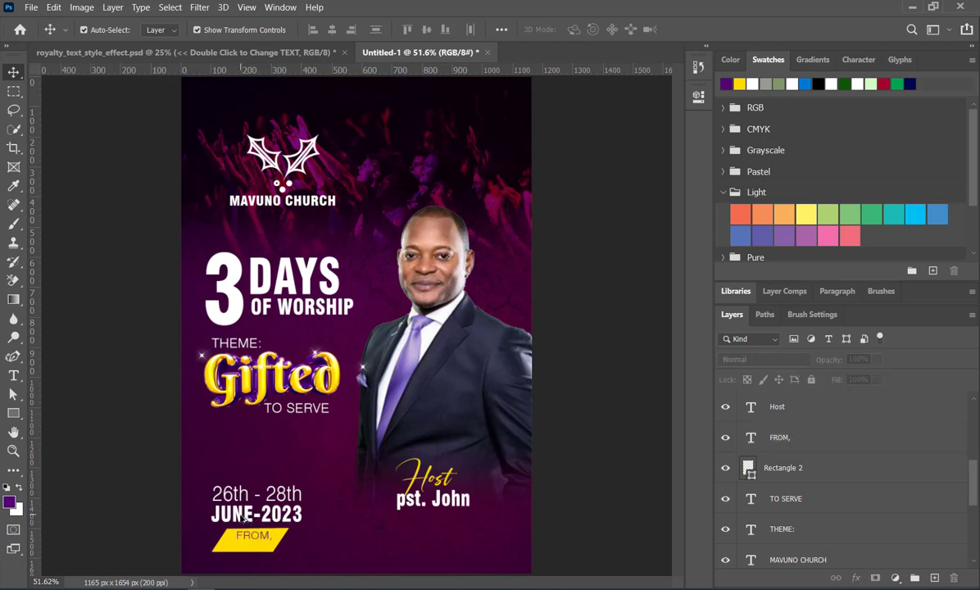
- Duplicate the JUNE-2023 text to the lower right of the yellow parallelogram and replace the copy's text with "4PM"
left_click_drag(243, 518, 327, 556)
double_click(329, 555)
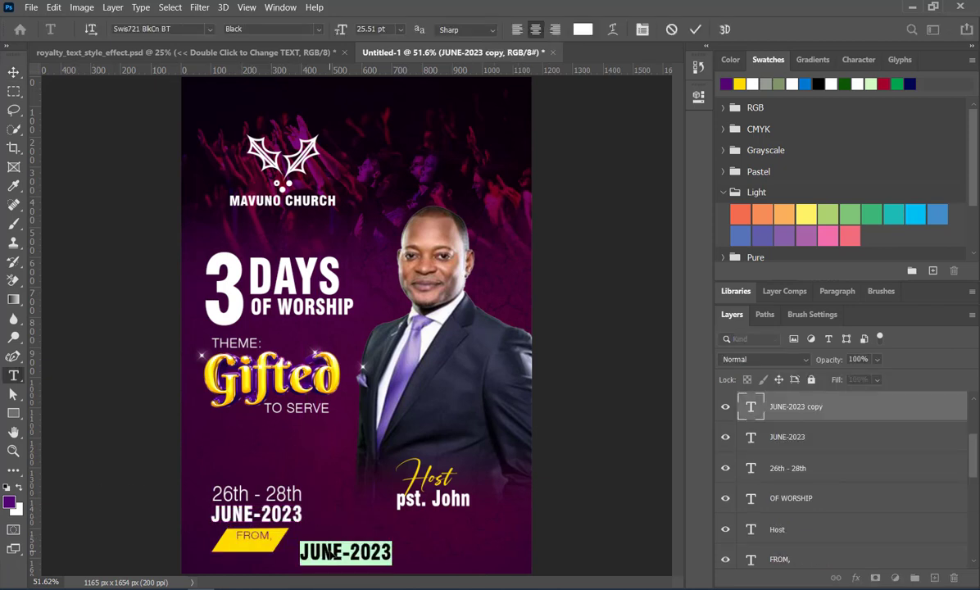
type("4")
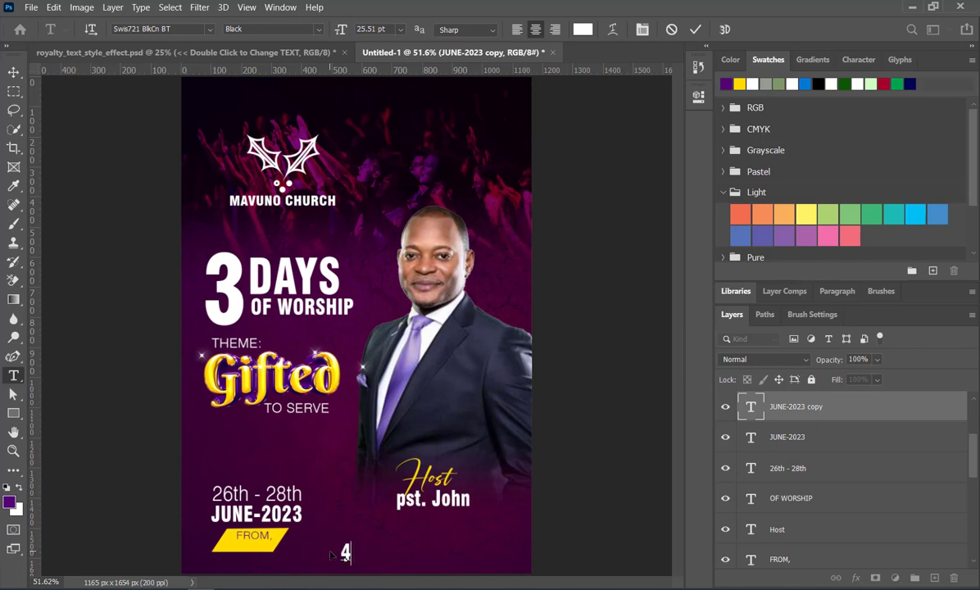
type("PM")
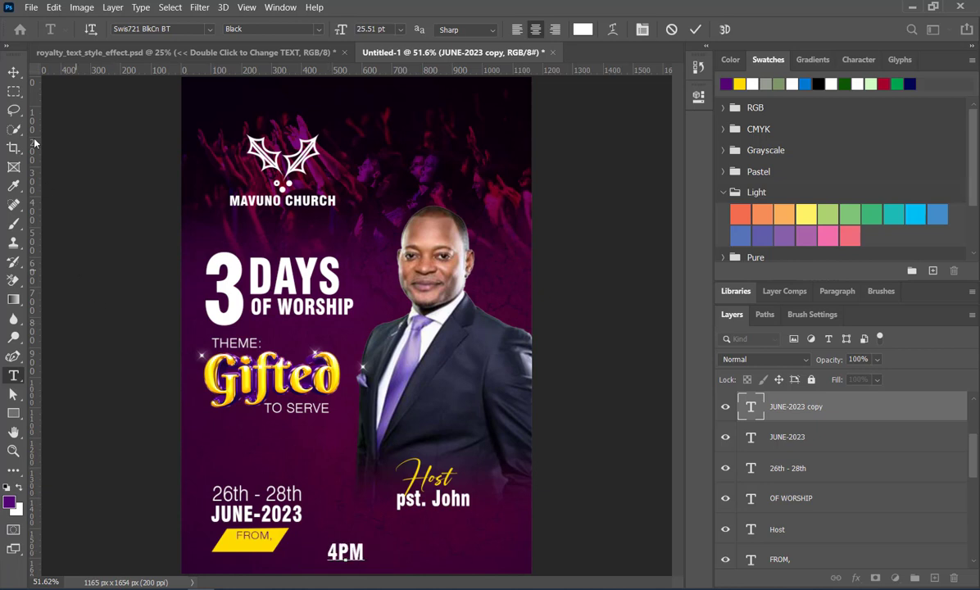
key("ctrl+a")
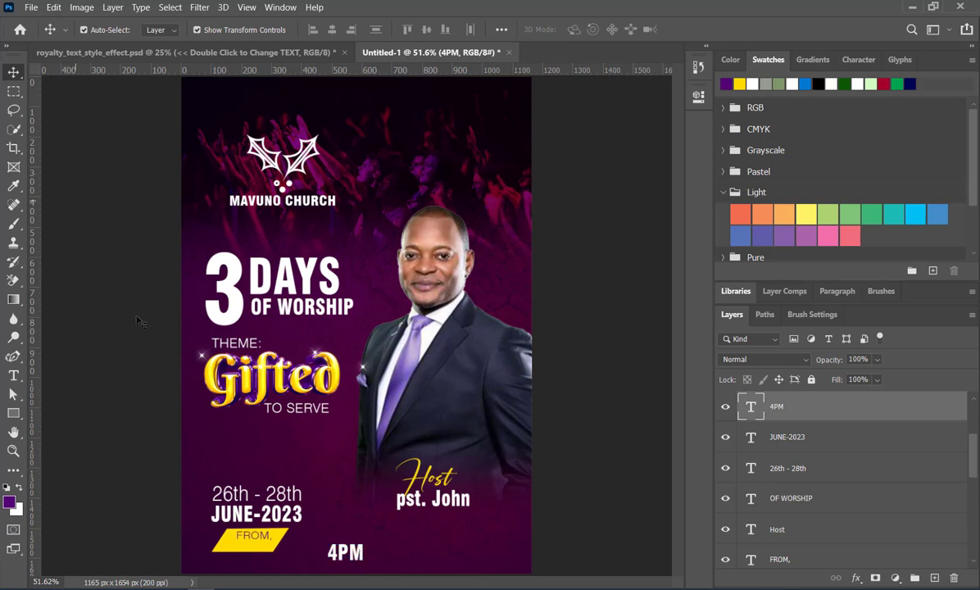
- Stretch the yellow parallelogram downward to about 134% of its height, keeping its width
left_click(246, 541)
left_click_drag(249, 552, 249, 561)
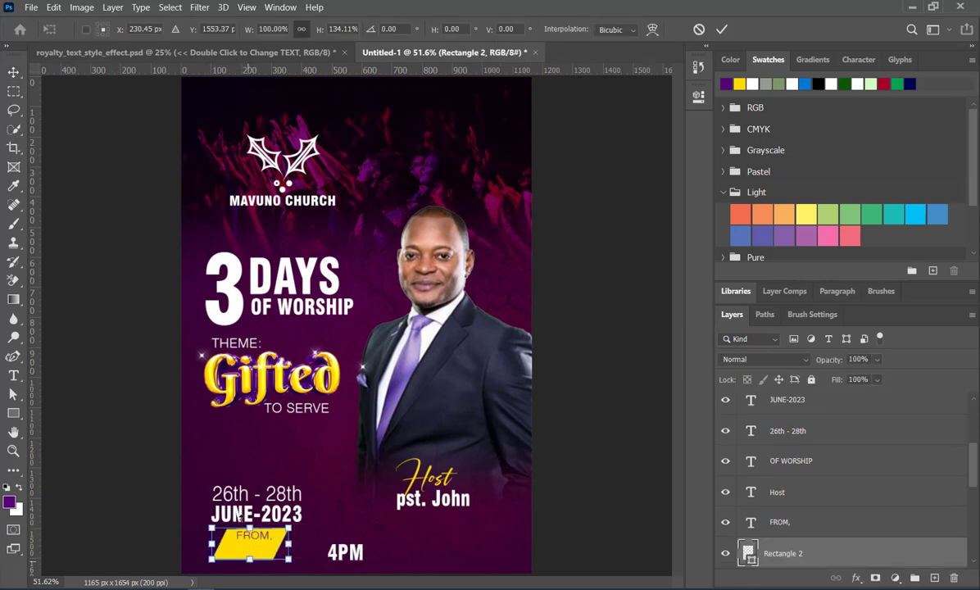
left_click(721, 29)
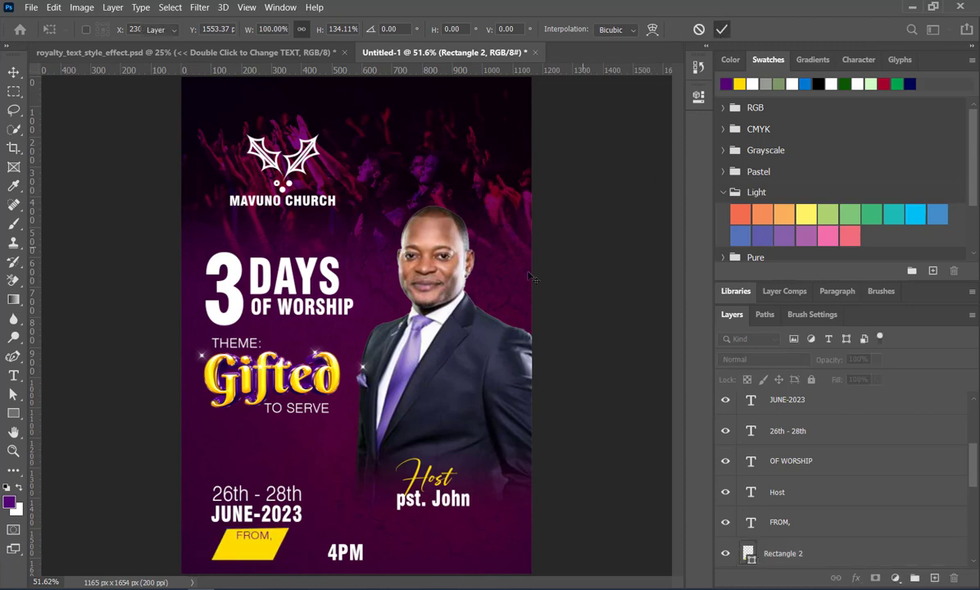
- Move the 4PM text onto the yellow parallelogram below FROM, and recolor it dark purple
left_click_drag(338, 565, 249, 556)
scroll(253, 567, "up", 6)
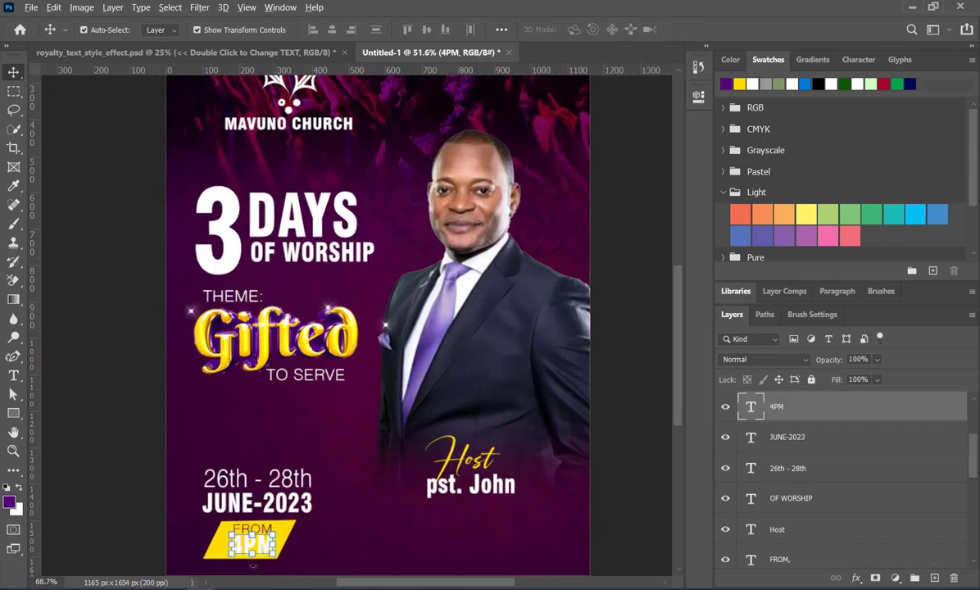
scroll(681, 397, "down", 3)
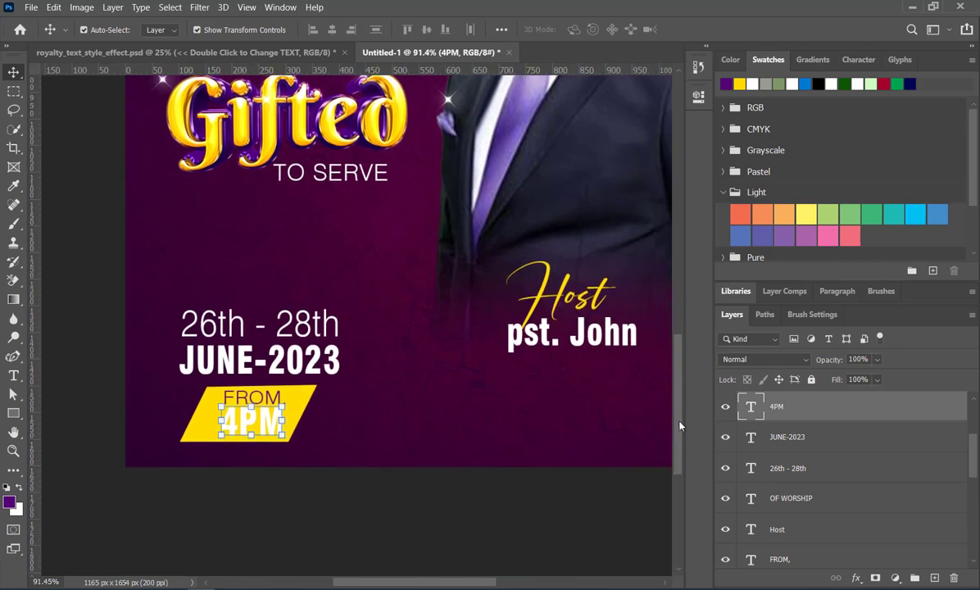
left_click(237, 423)
left_click(242, 423)
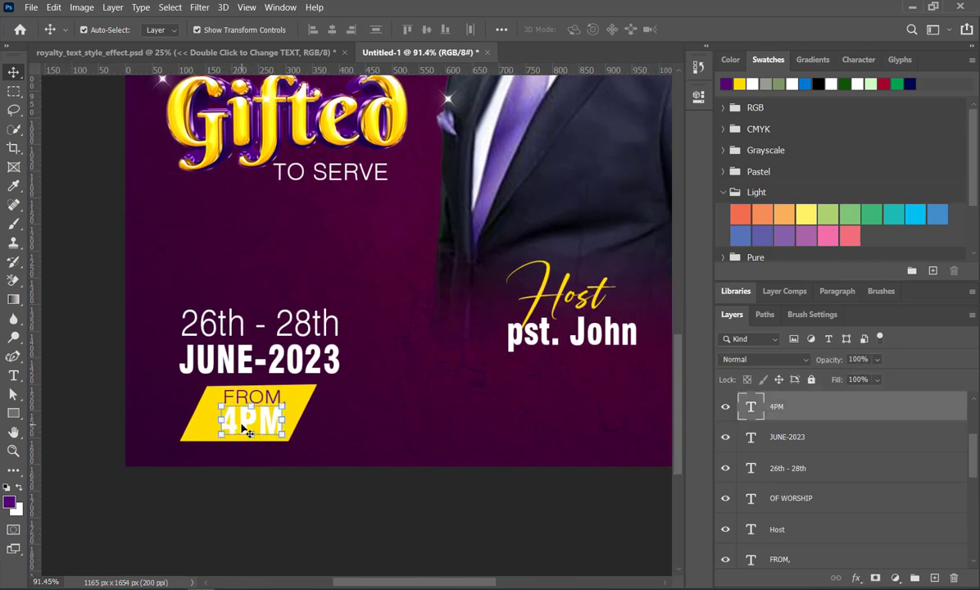
key("Left")
key("Left")
key("Left")
key("Left")
key("Left")
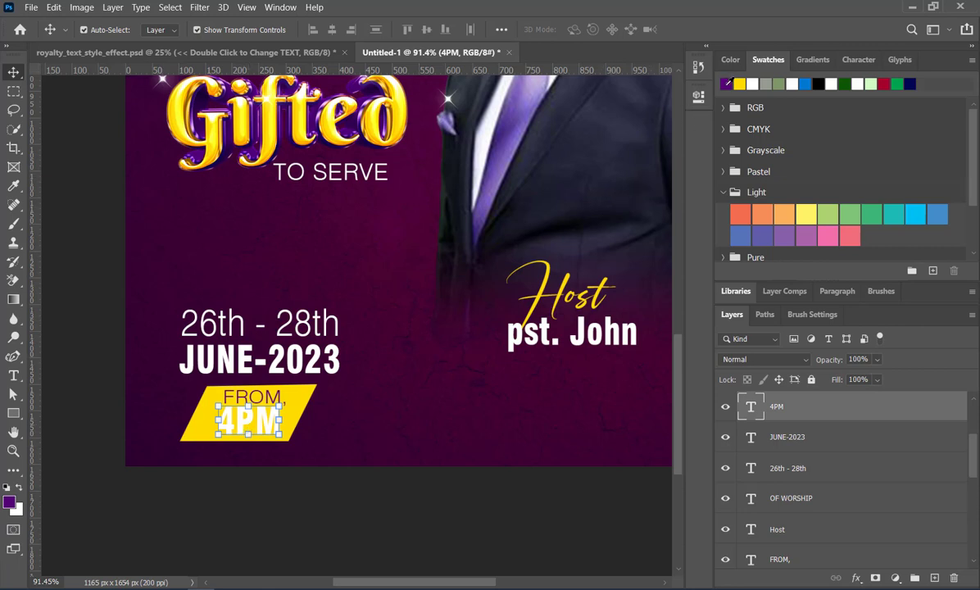
key("alt+BackSpace")
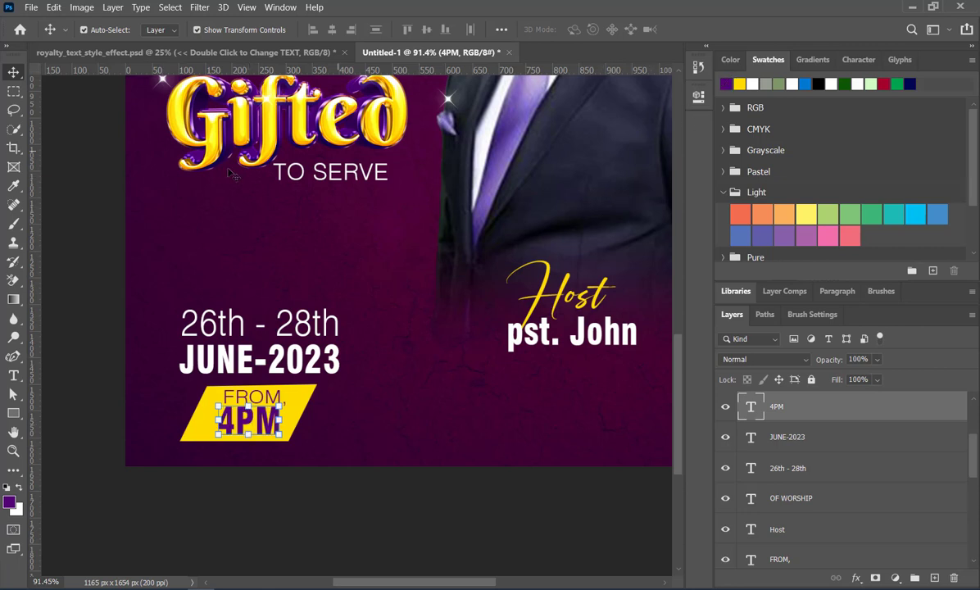
left_click(50, 108)
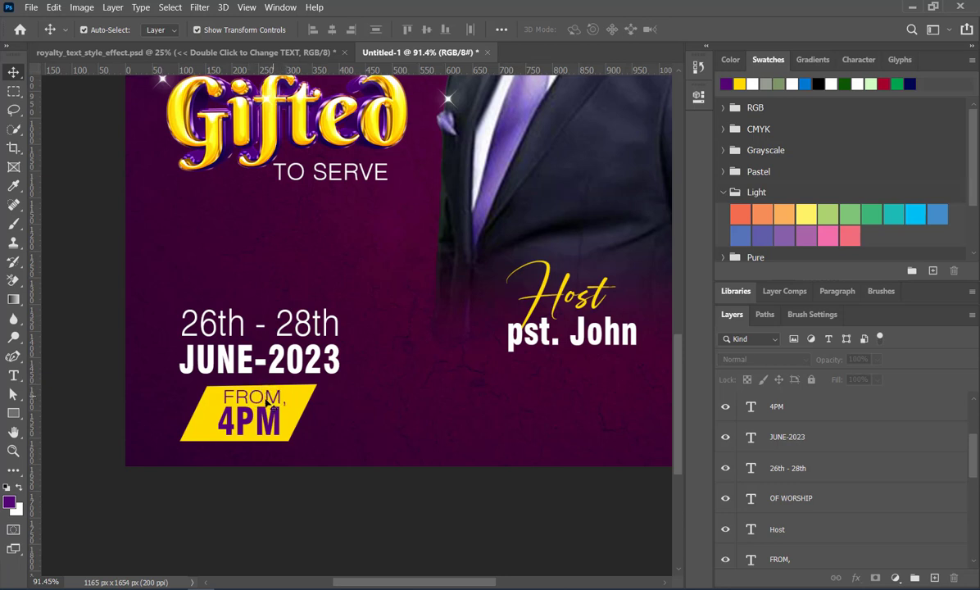
- Nudge the FROM, and 4PM texts together slightly down and left to center them in the yellow parallelogram, and deselect them
left_click(237, 399)
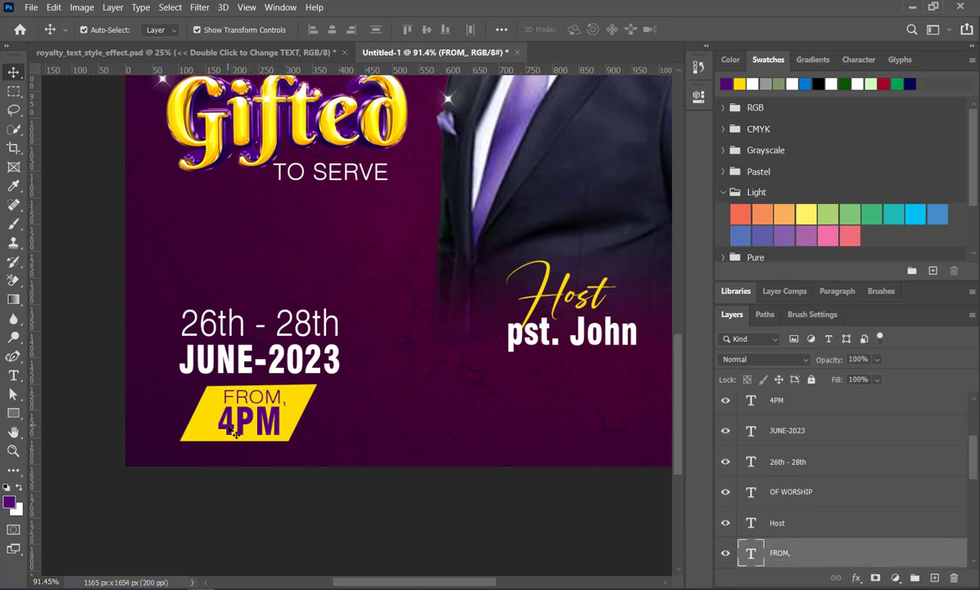
left_click(231, 431, "shift")
key("Down")
key("Down")
key("Down")
key("Left")
key("Left")
key("Left")
key("Left")
key("Left")
key("Left")
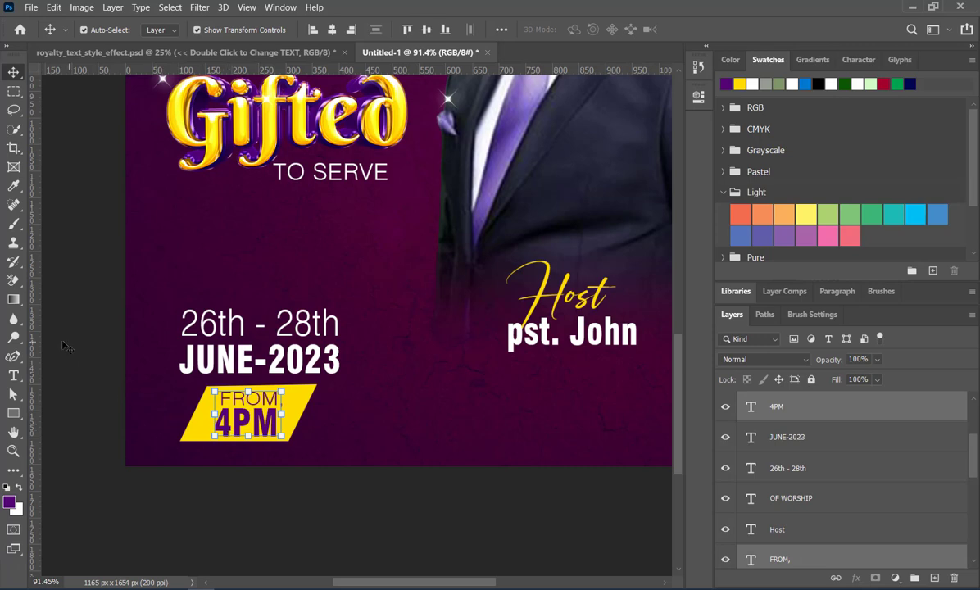
left_click(82, 382)
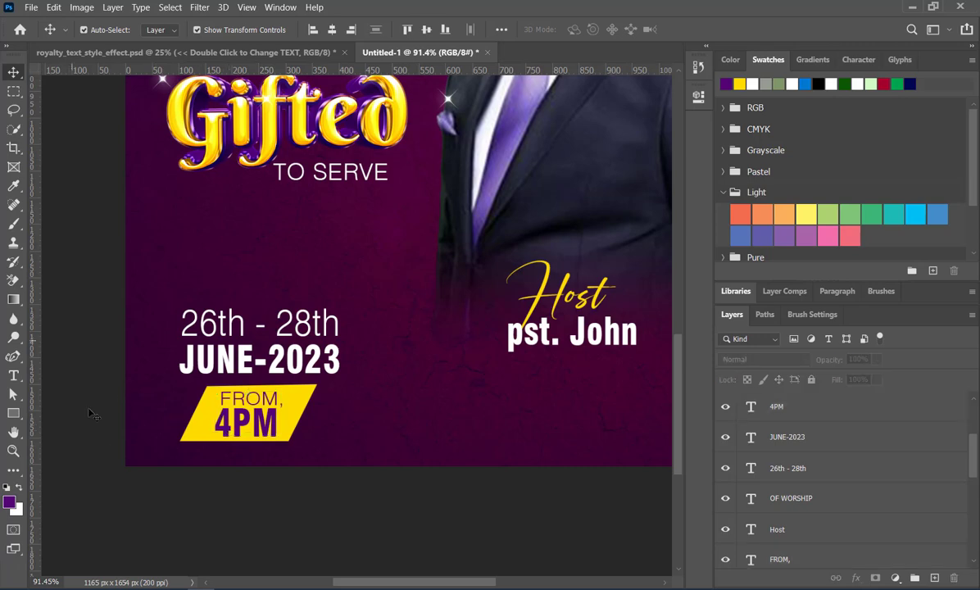
key("ctrl+0")
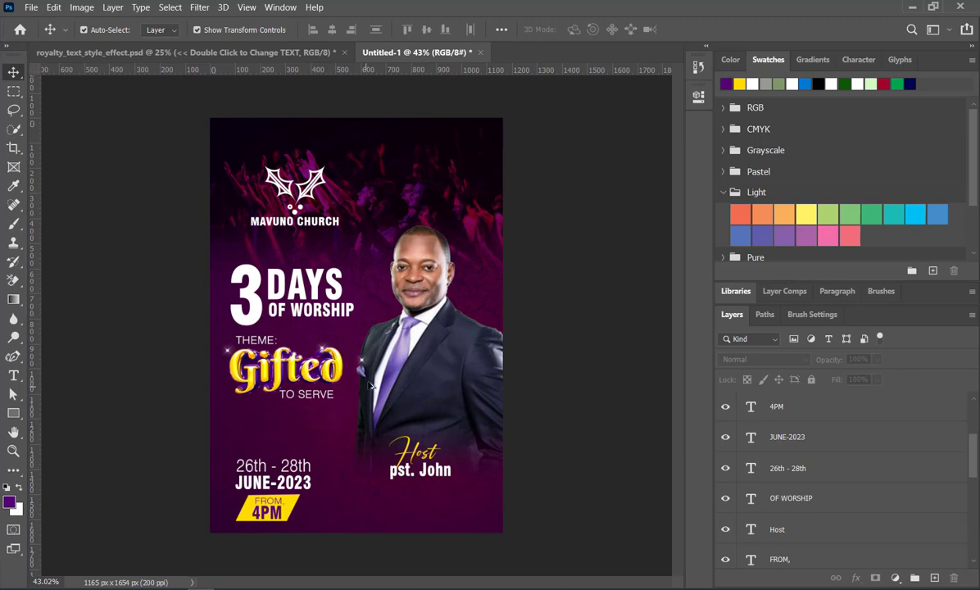
scroll(357, 350, "down", 1)
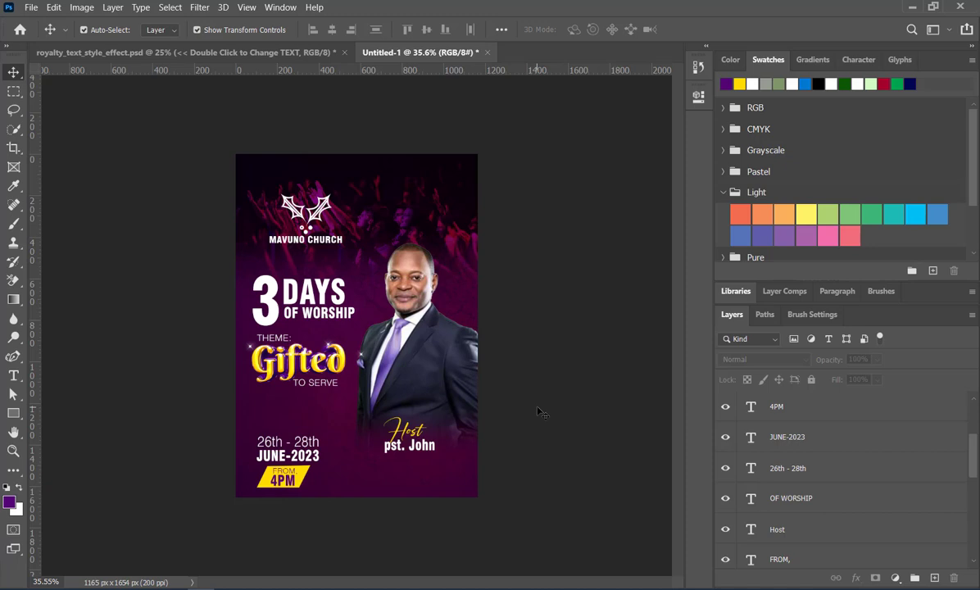
- Place the gold wave image pngegg (17) as an embedded object and enlarge it to about 253%
left_click(30, 8)
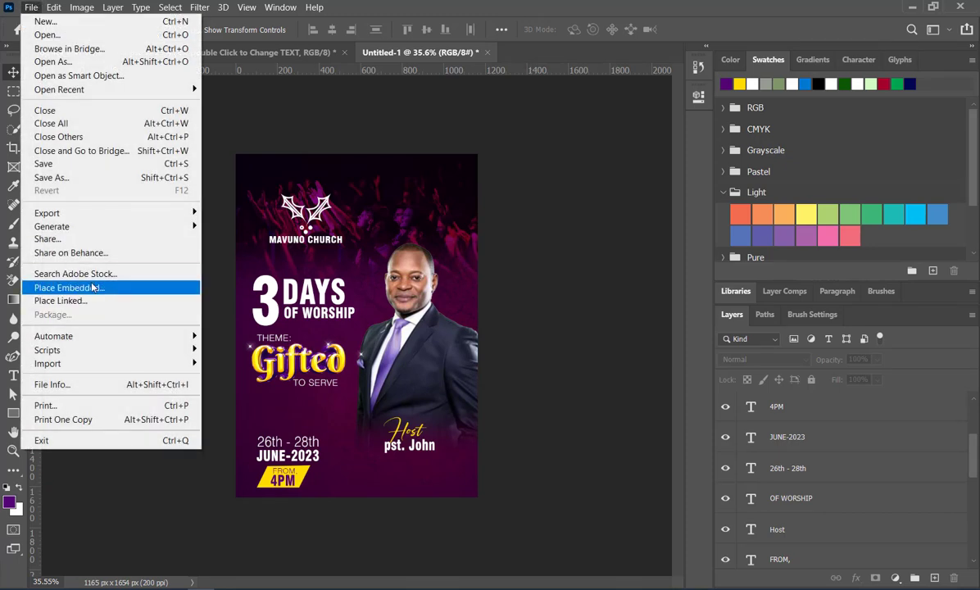
left_click(90, 288)
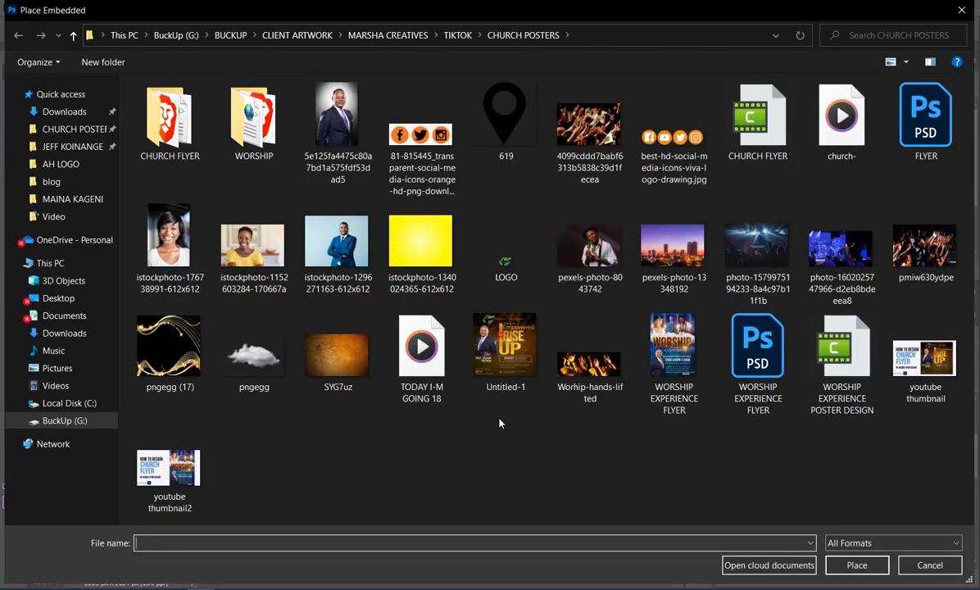
double_click(149, 324)
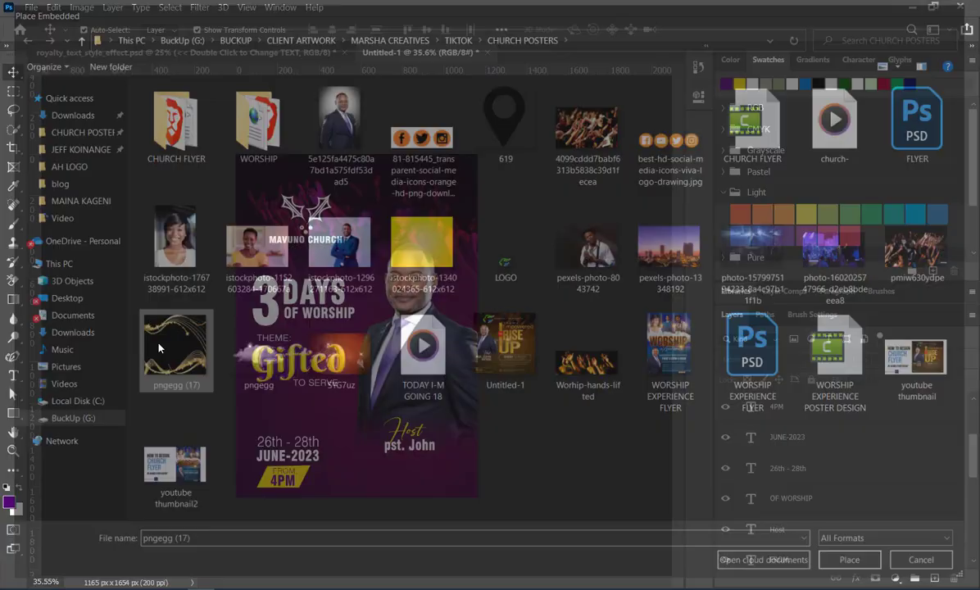
left_click_drag(411, 378, 488, 452)
left_click_drag(301, 272, 233, 191)
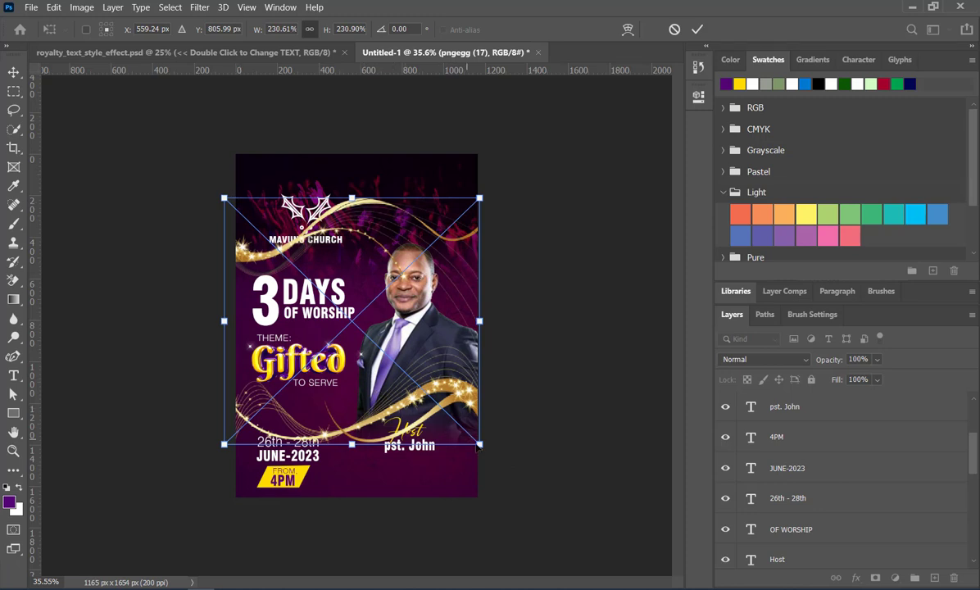
left_click_drag(479, 445, 503, 467)
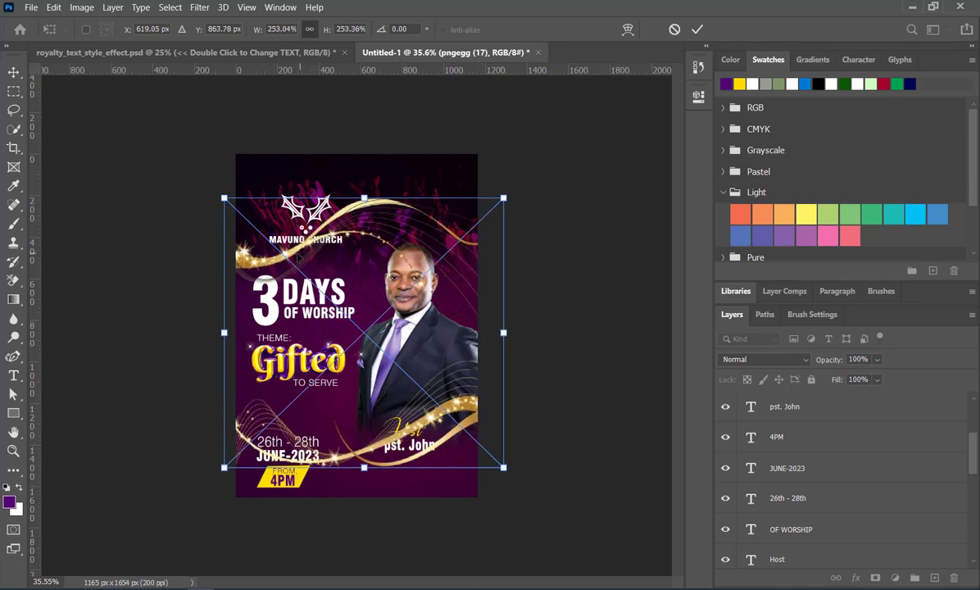
- Move the gold wave image down so its upper wave crosses the flyer's lower edge, centered at about X 675 px, Y 1920 px
left_click_drag(271, 237, 282, 196)
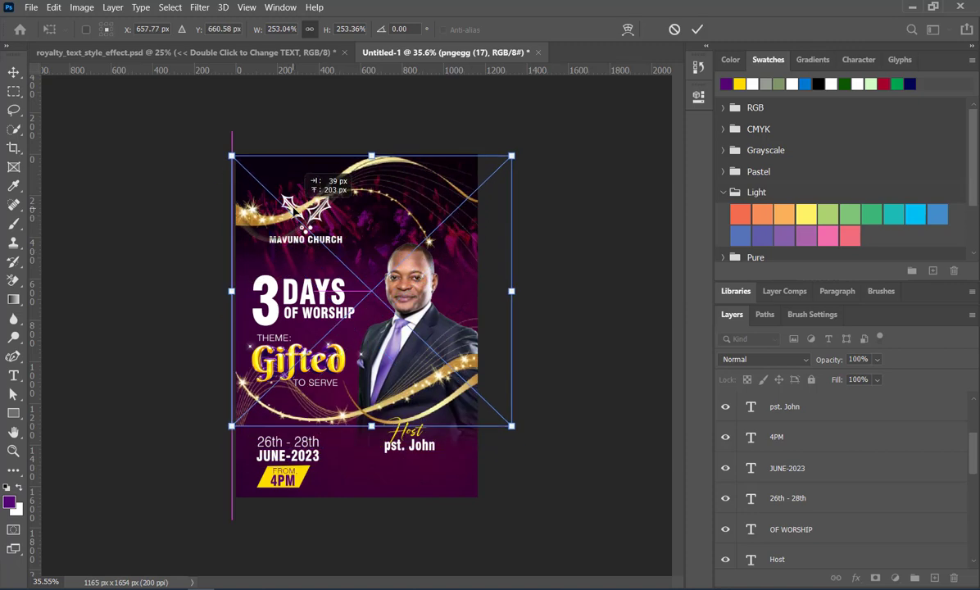
left_click_drag(279, 196, 301, 473)
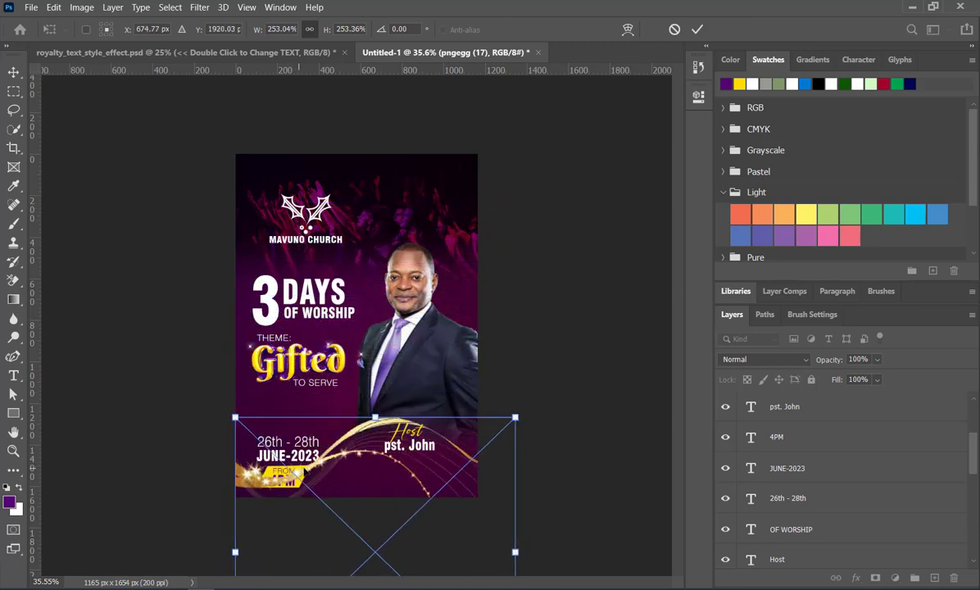
left_click(697, 29)
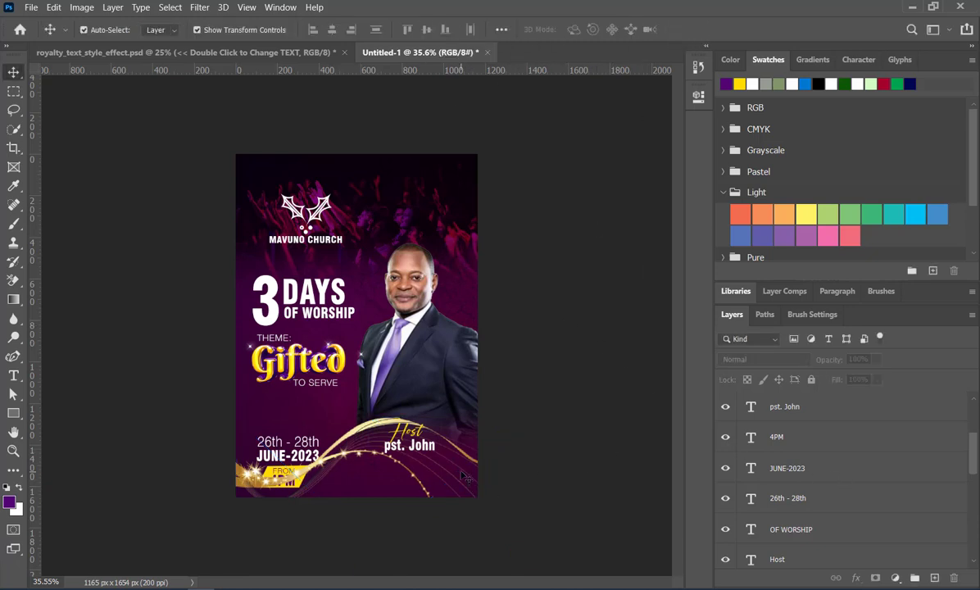
- Move the pngegg (17) layer down the stack to directly above Rectangle 1, and deselect it
left_click(435, 430)
left_click_drag(880, 414, 872, 476)
left_click(575, 459)
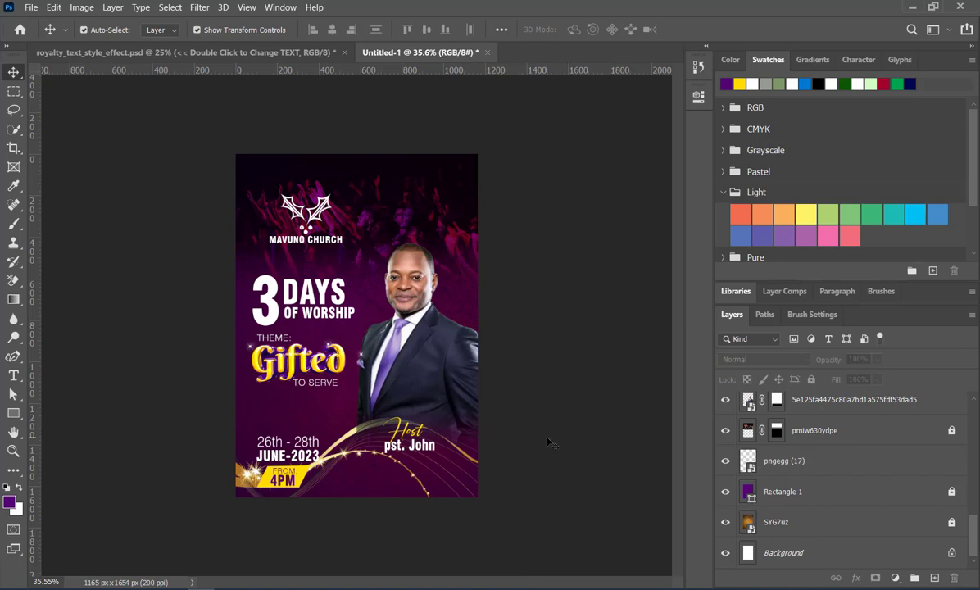
- Add a white Lorem Ipsum paragraph text box, about 537 by 179 px, between TO SERVE and the date texts
left_click(14, 375)
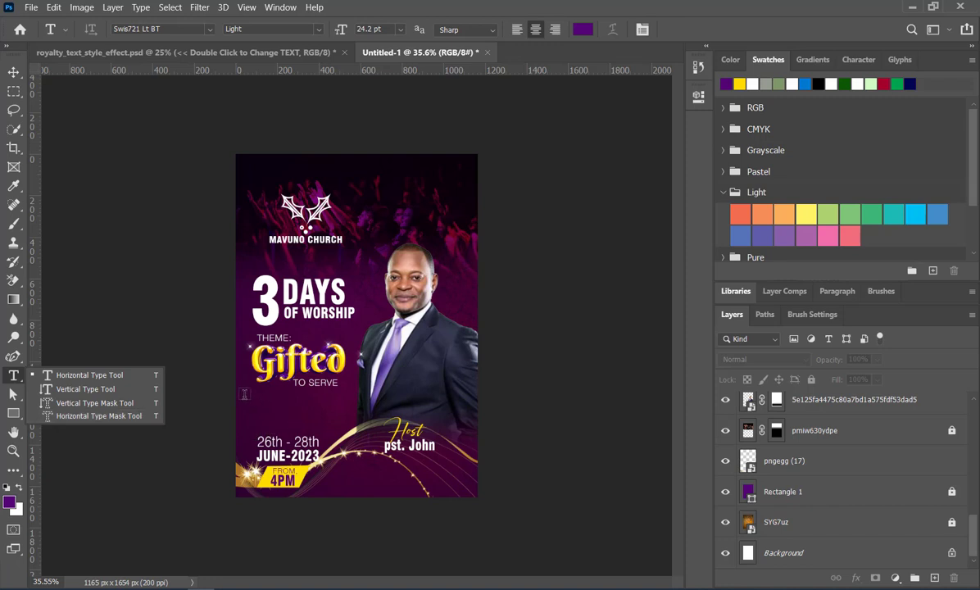
left_click_drag(243, 397, 354, 430)
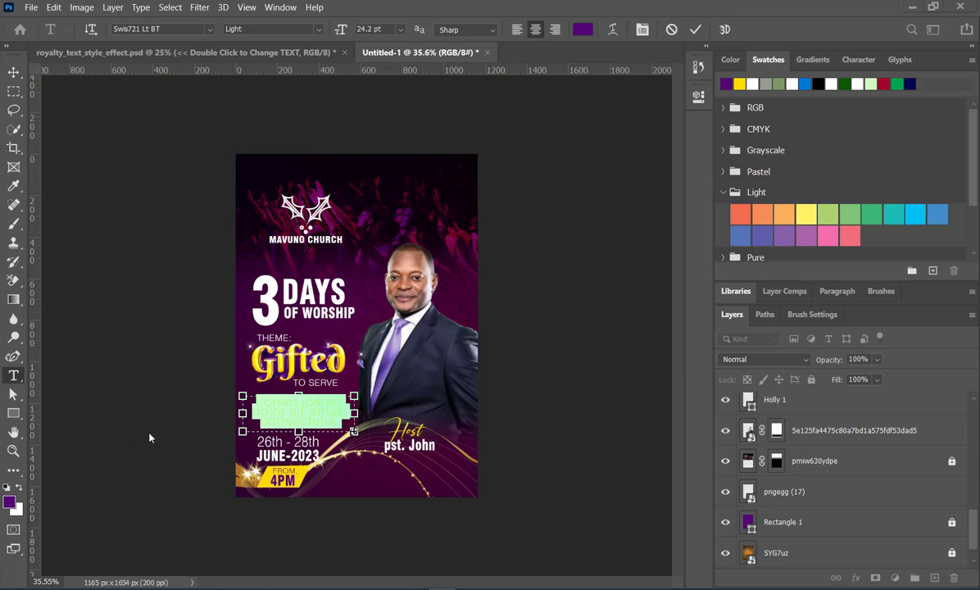
left_click(313, 408)
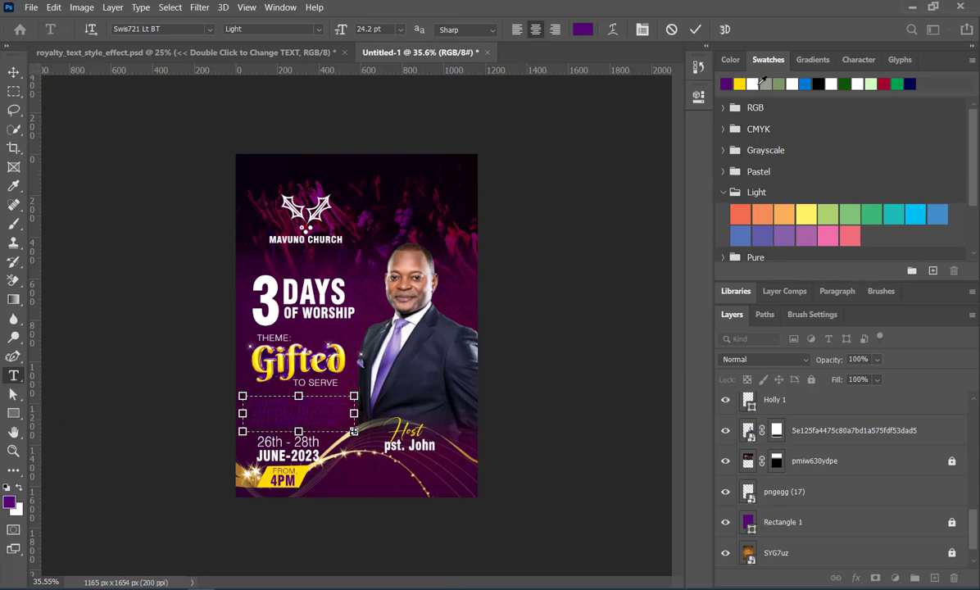
left_click(695, 28)
key("alt+BackSpace")
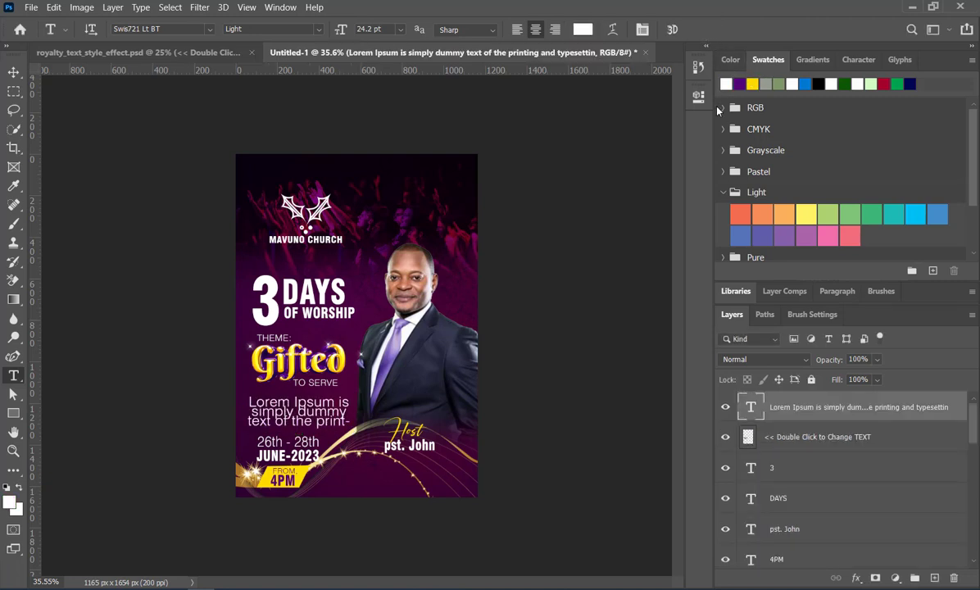
- Set the Lorem Ipsum paragraph's font size to 10 pt
left_click(699, 98)
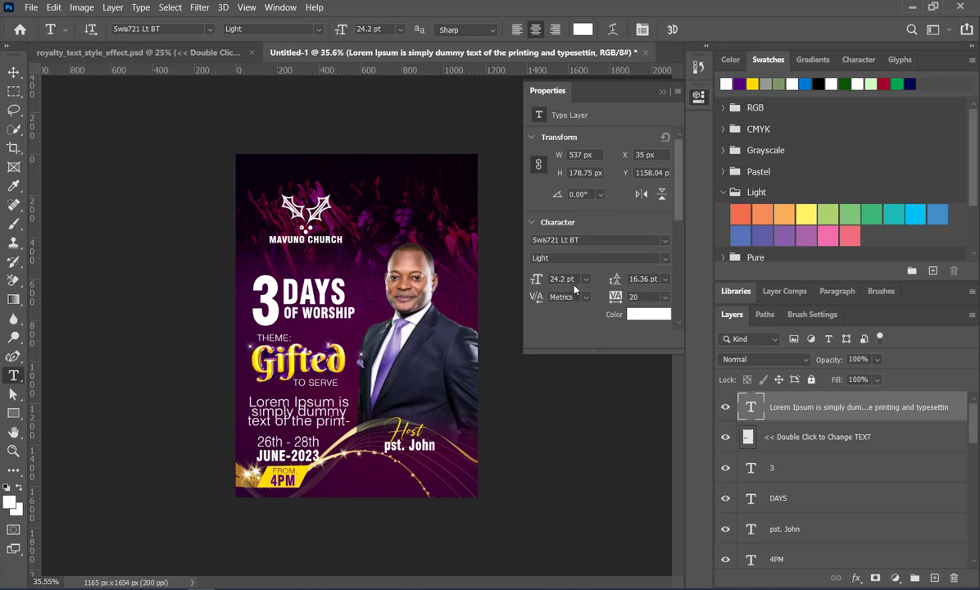
left_click(585, 279)
left_click(572, 351)
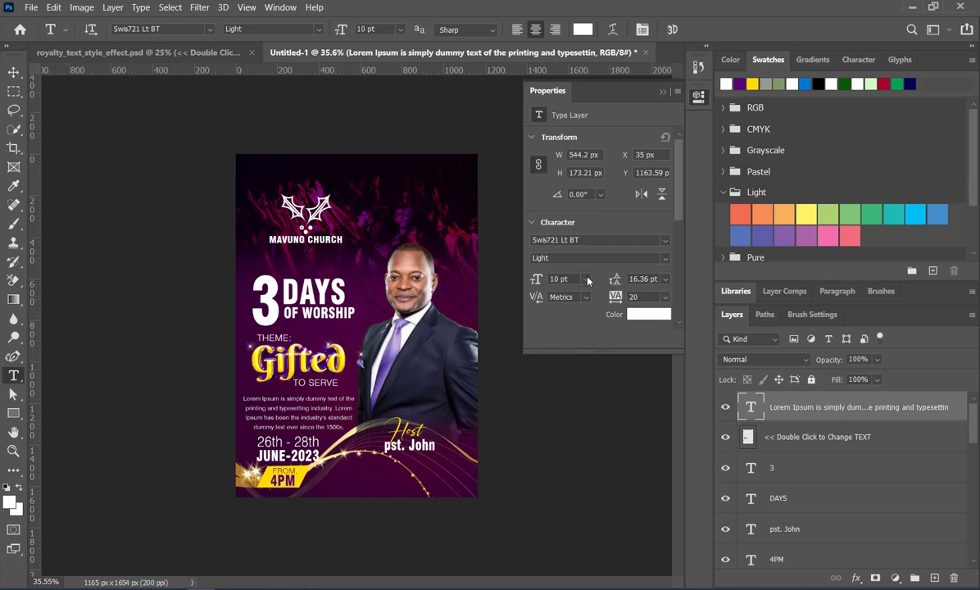
- Left-align the Lorem Ipsum paragraph and move it slightly up
scroll(536, 283, "down", 3)
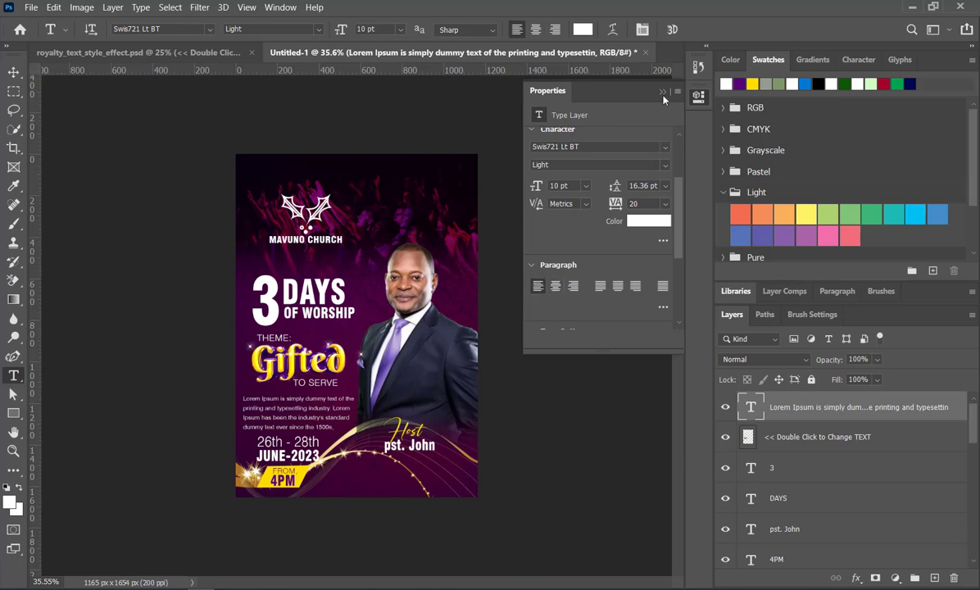
left_click(662, 92)
left_click(14, 72)
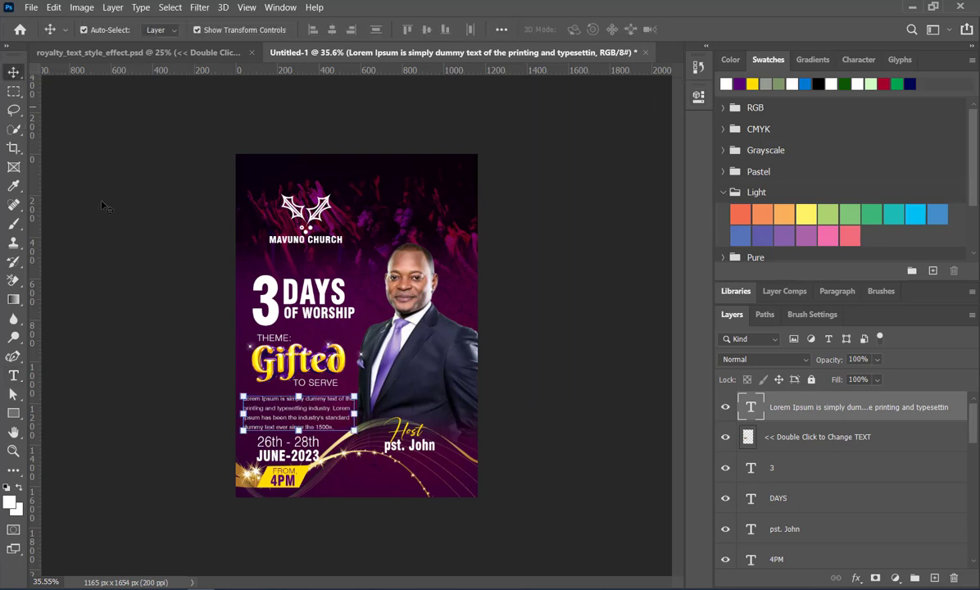
left_click(293, 412)
left_click_drag(295, 414, 296, 413)
key("Down")
key("Down")
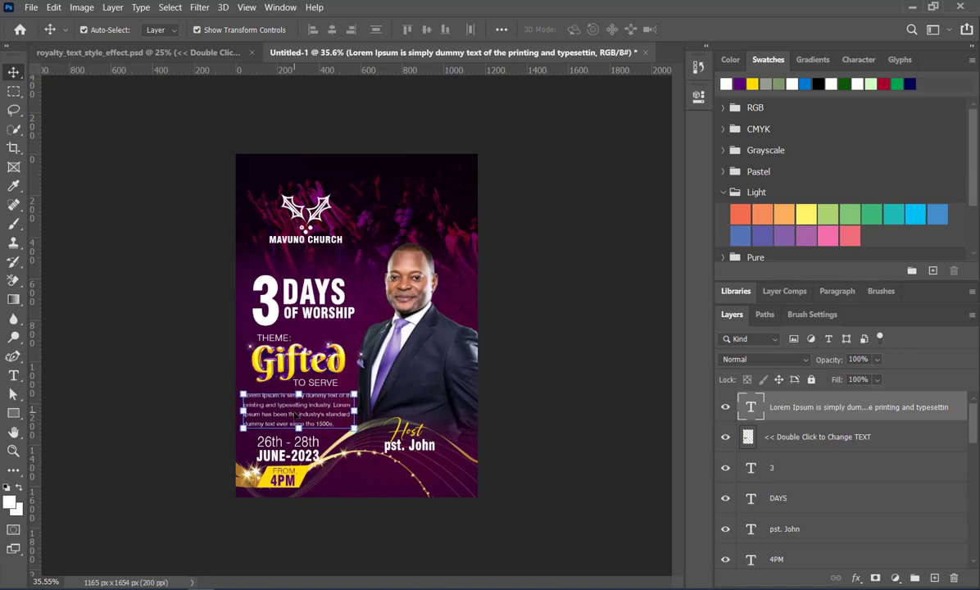
- Move the 26th - 28th and JUNE-2023 texts together slightly up and to the left, and deselect them
left_click_drag(198, 427, 249, 454)
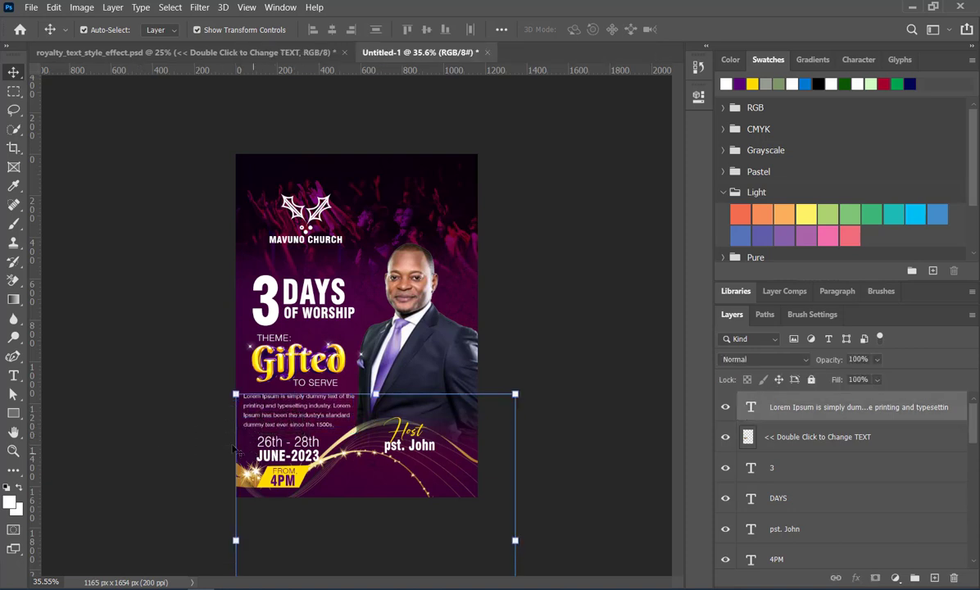
left_click(205, 450)
left_click(275, 445)
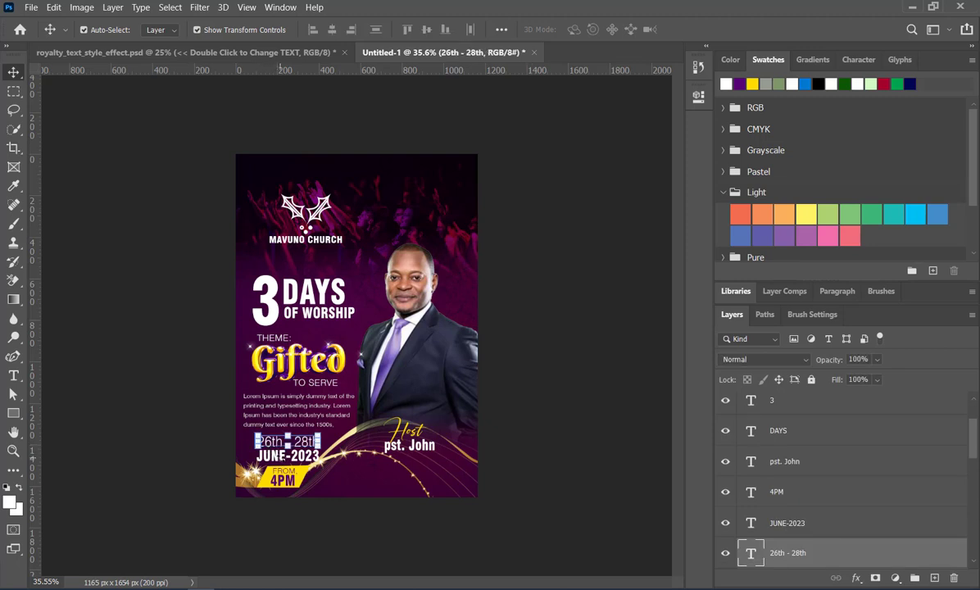
left_click(281, 456)
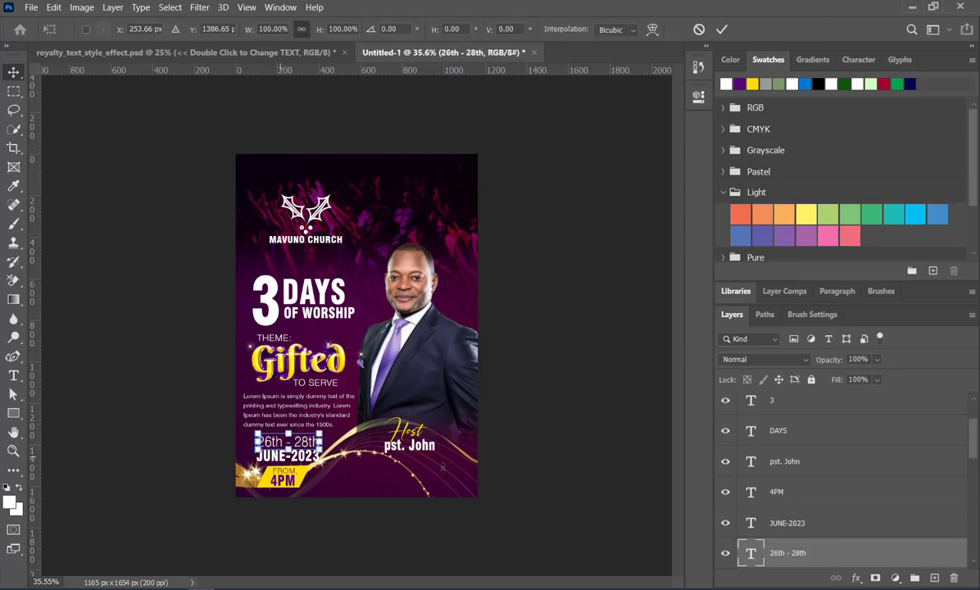
left_click(789, 526)
left_click(789, 527, "shift")
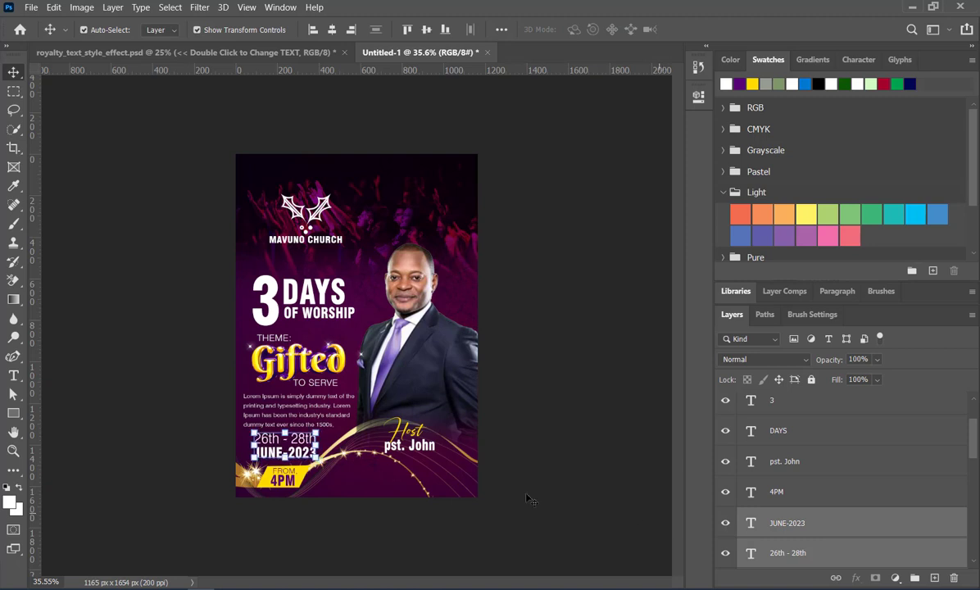
left_click(208, 321)
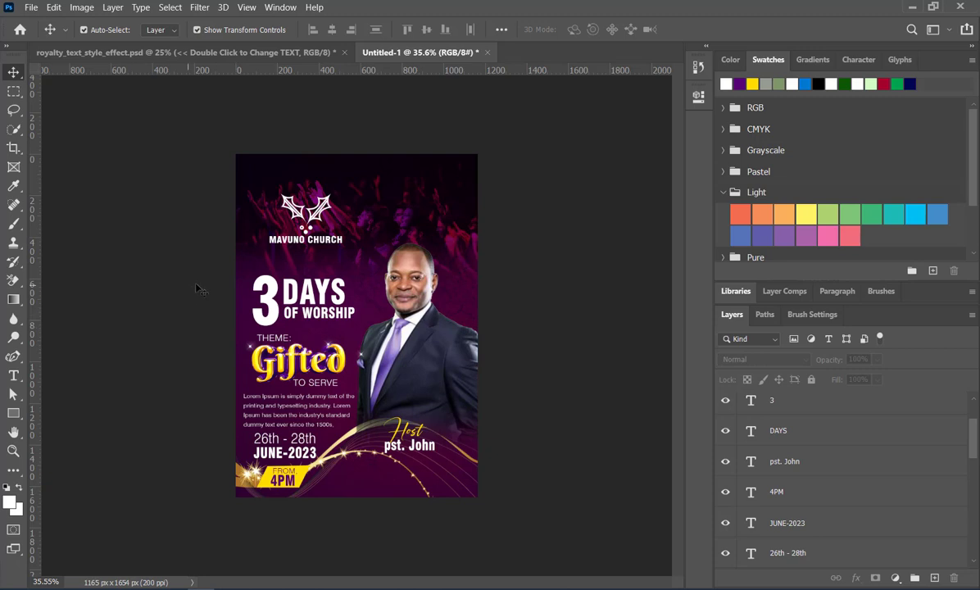
- Try to move the 3 and DAYS texts up together, without OF WORSHIP
left_click_drag(192, 272, 328, 299)
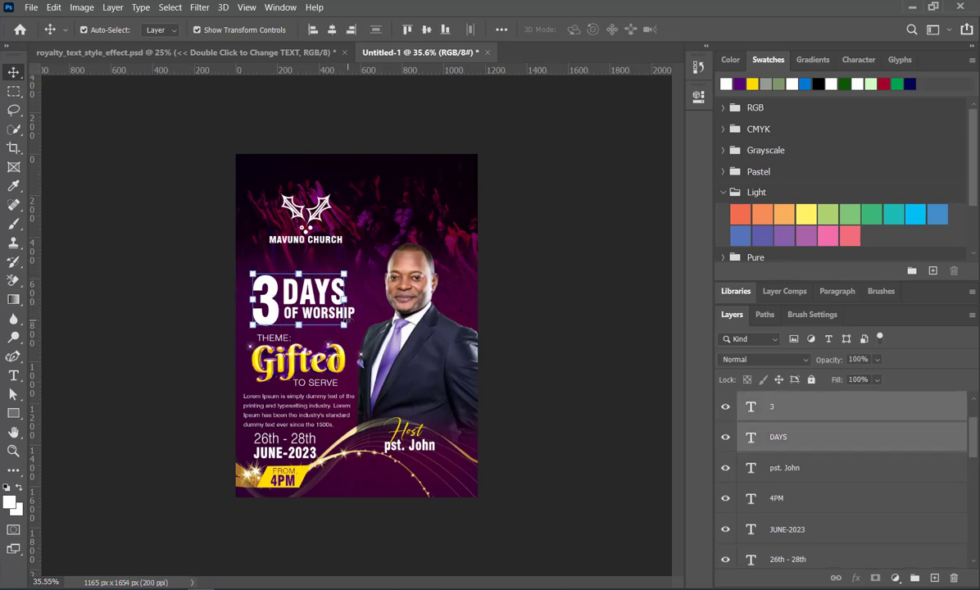
key("Up")
key("Up")
key("Up")
key("Up")
key("Up")
key("Up")
key("Up")
key("Up")
key("Up")
key("Up")
key("Up")
key("Up")
key("Up")
key("Up")
key("Up")
key("Up")
key("Up")
key("Up")
key("Up")
key("Up")
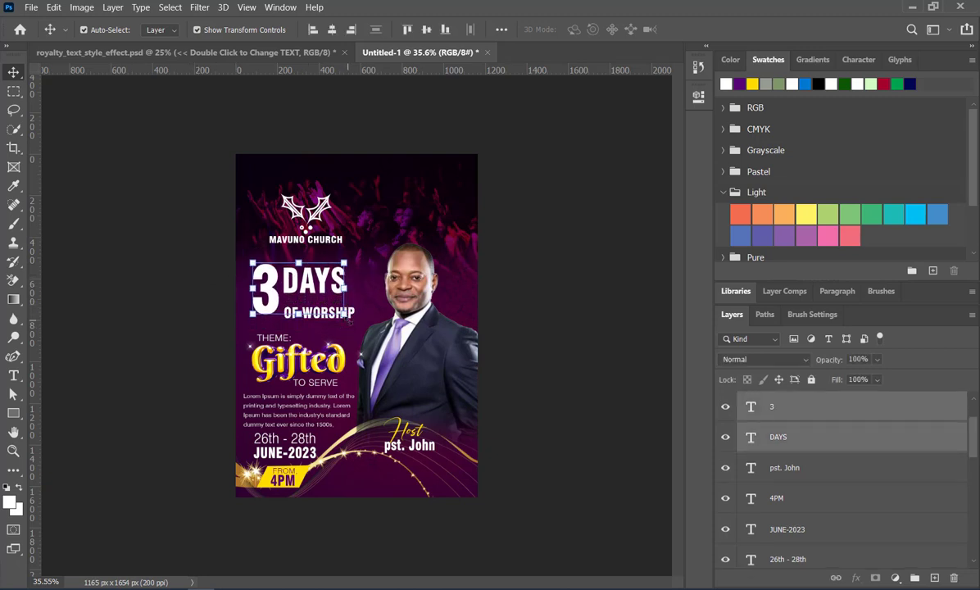
- Undo the latest moves of the title, date texts and paragraph, along with the paragraph's left alignment
key("ctrl+z")
key("ctrl+z")
key("ctrl+z")
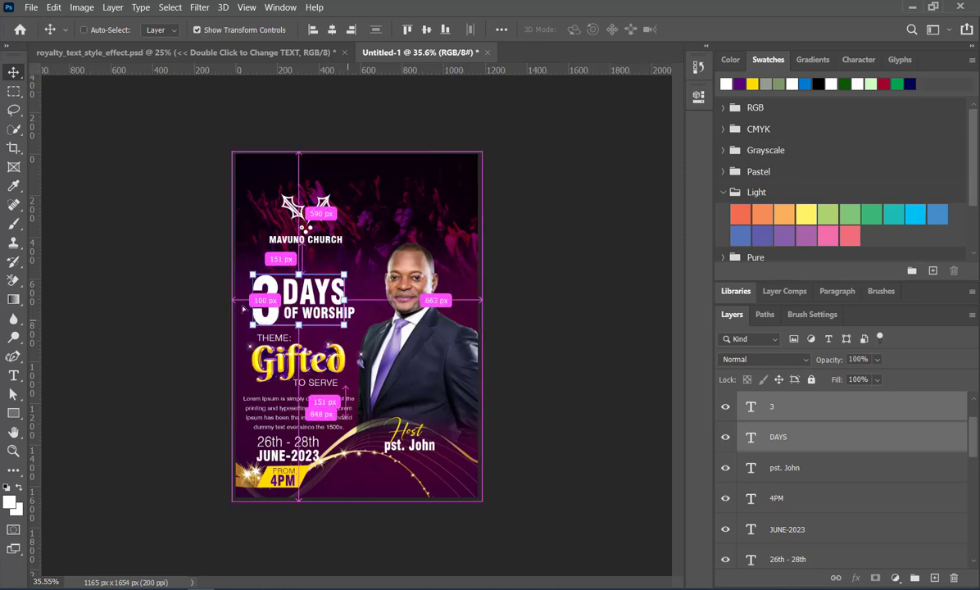
- Move the 3, DAYS and OF WORSHIP texts up together, closer to the church logo, and deselect them
left_click_drag(203, 266, 379, 328)
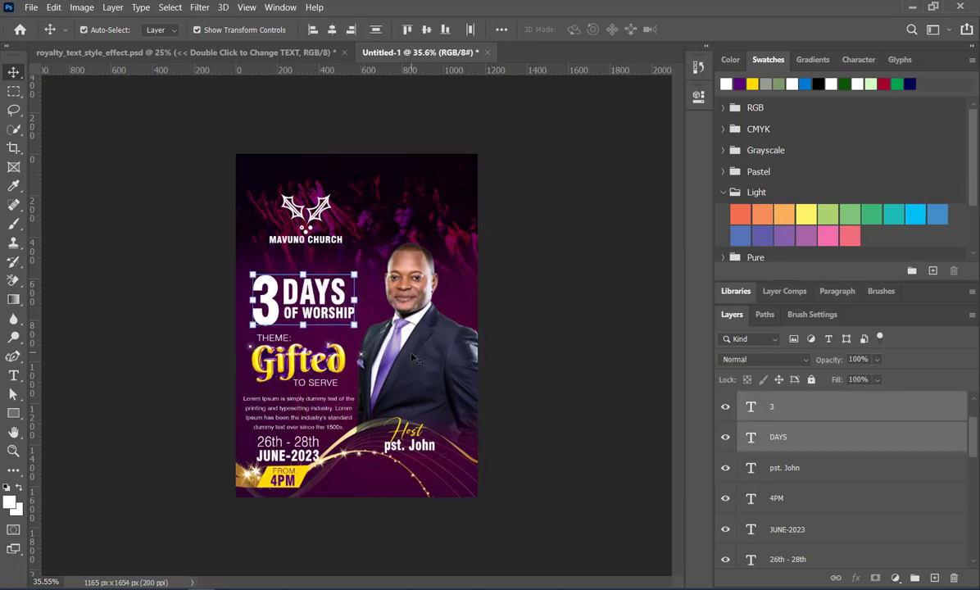
key("Up")
key("Up")
key("Up")
key("Up")
key("Up")
key("Up")
key("Up")
key("Up")
key("Up")
key("Up")
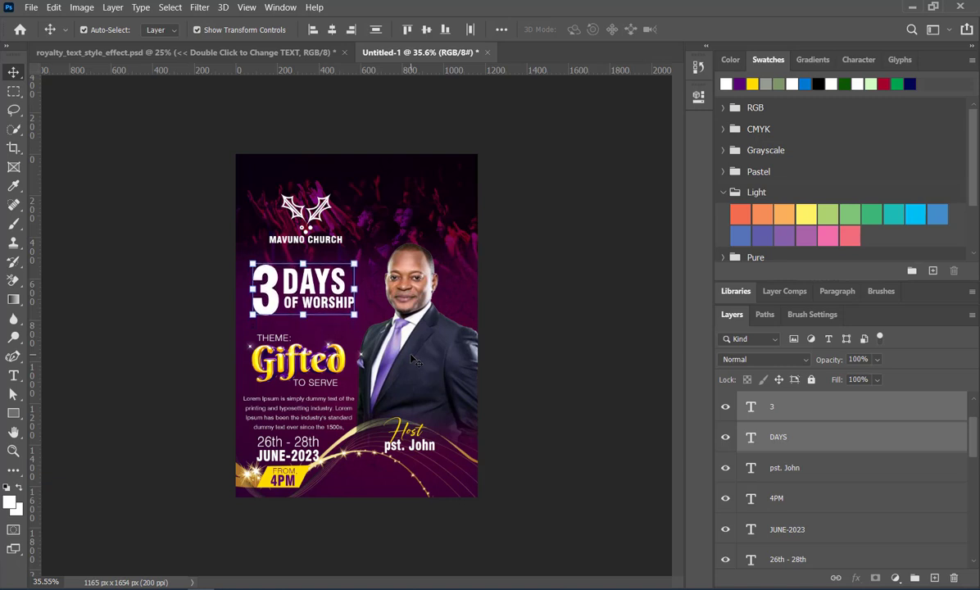
key("Up")
key("Up")
key("Up")
key("Up")
key("Up")
key("Up")
key("Up")
left_click(156, 295)
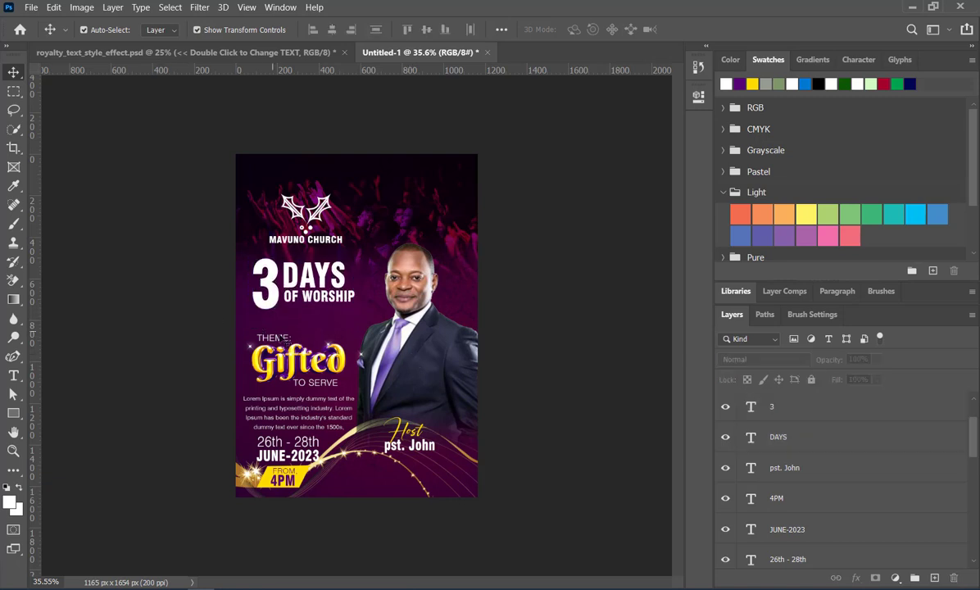
- Move the THEME:, Gifted and TO SERVE texts up together, closer to the 3 DAYS OF WORSHIP title
left_click_drag(175, 332, 337, 394)
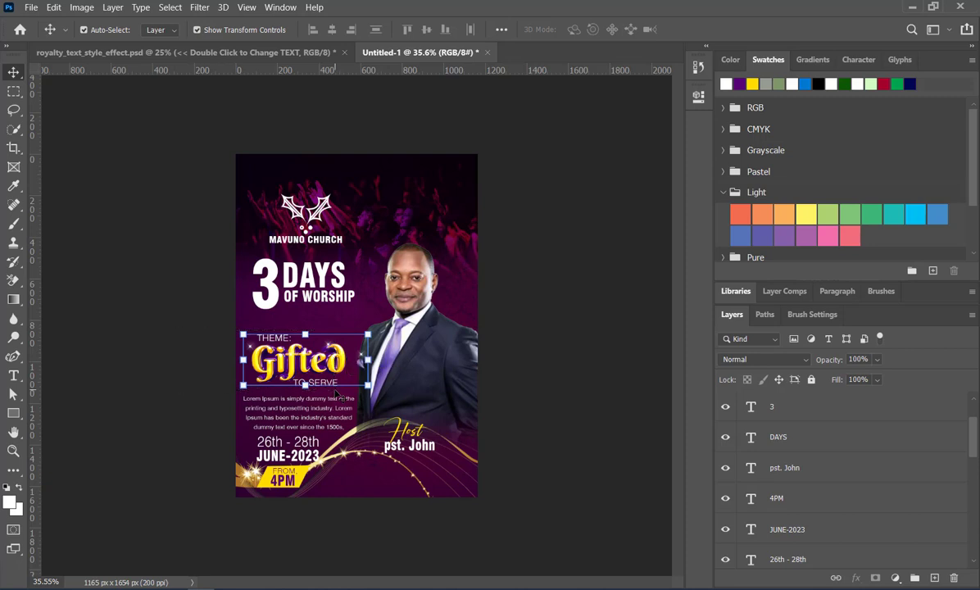
key("Up")
key("Up")
key("Up")
key("Up")
key("Up")
key("Up")
key("Up")
key("Up")
key("Up")
key("Up")
key("Up")
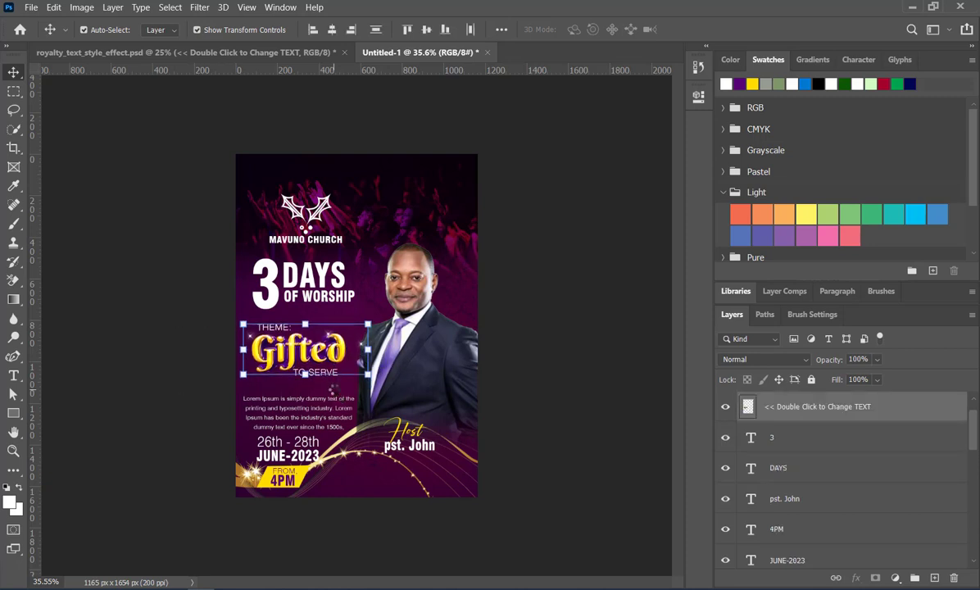
key("Up")
key("Up")
key("Up")
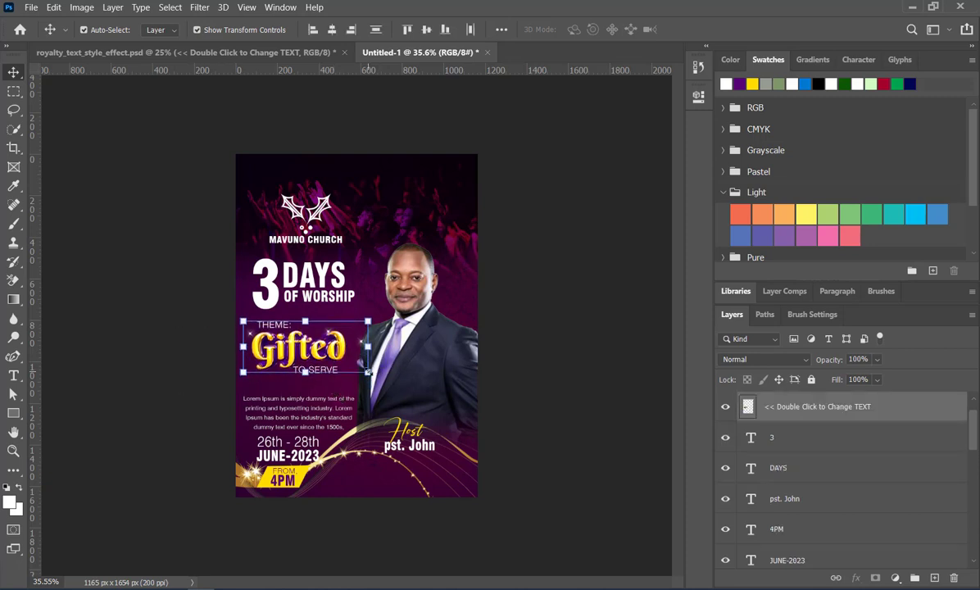
- Enlarge the THEME:, Gifted and TO SERVE texts together to about 111%, centered at about X 356 px, Y 938 px
left_click_drag(368, 372, 378, 376)
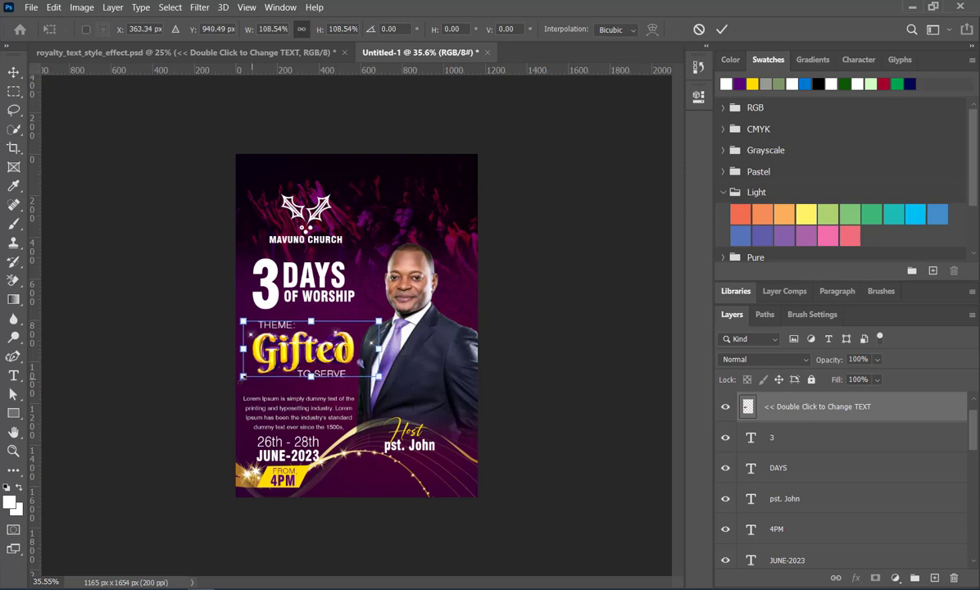
left_click_drag(242, 377, 236, 383)
left_click_drag(268, 370, 268, 368)
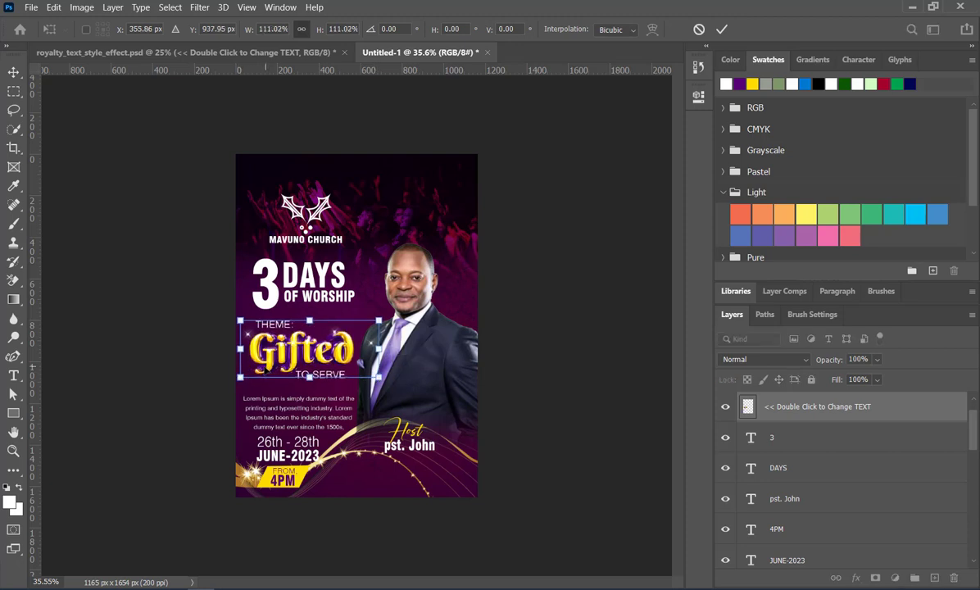
left_click(721, 29)
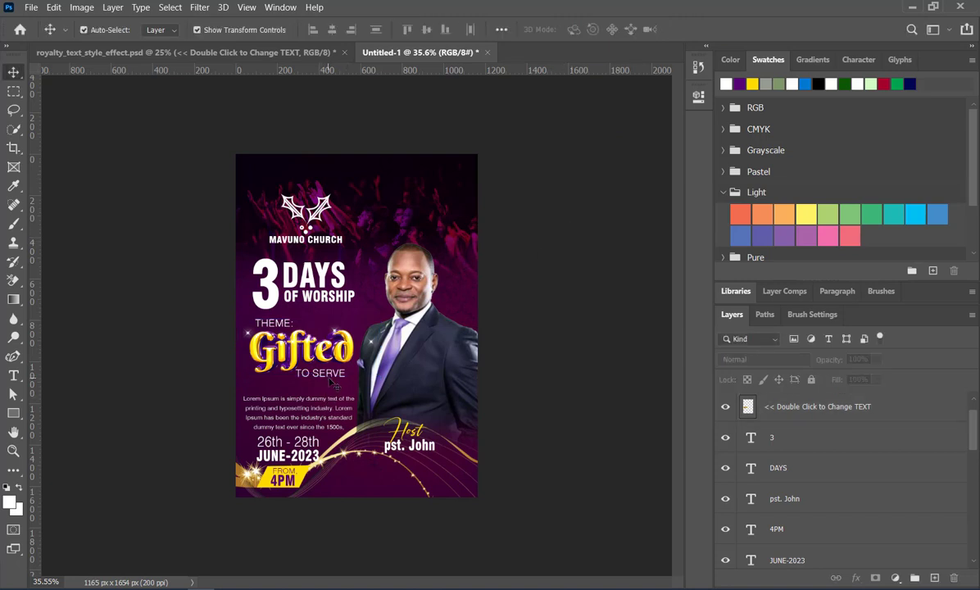
- Nudge the Lorem Ipsum paragraph up, closer to the TO SERVE text
left_click(291, 408)
key("Up")
key("Up")
key("Up")
key("Up")
key("Up")
key("Up")
key("Up")
key("Up")
key("Up")
key("Up")
key("Up")
key("Up")
key("Up")
key("Up")
key("Up")
key("Up")
key("Up")
key("Up")
key("Up")
key("Up")
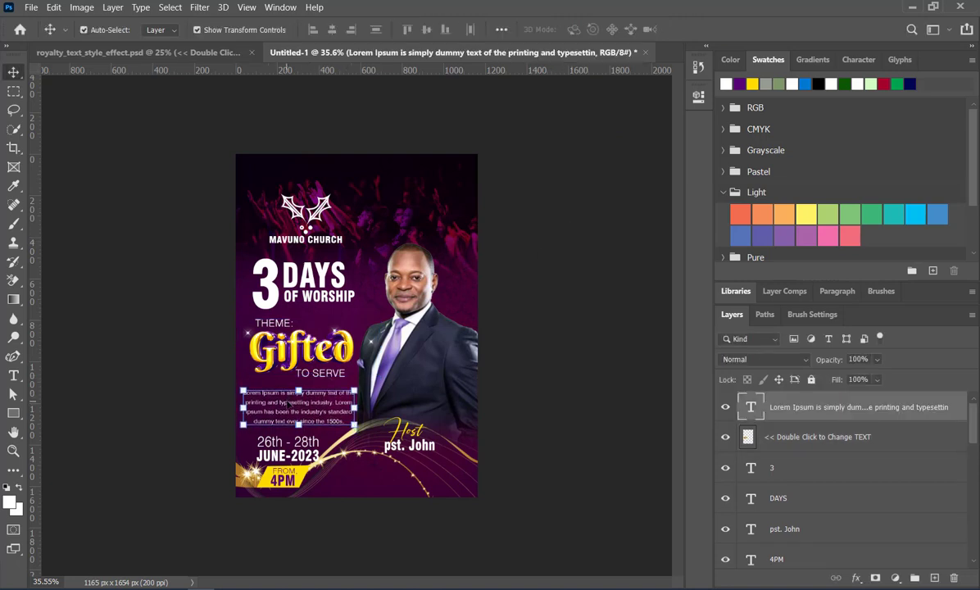
- Move the 26th - 28th and JUNE-2023 texts together up and to the left, just below the paragraph, and deselect them
left_click(267, 443)
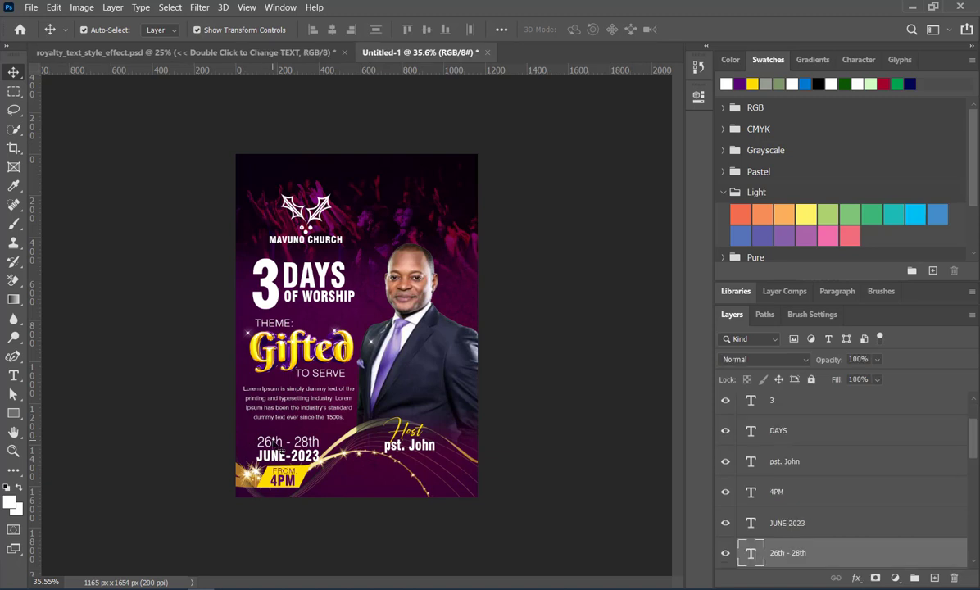
key("ctrl+t")
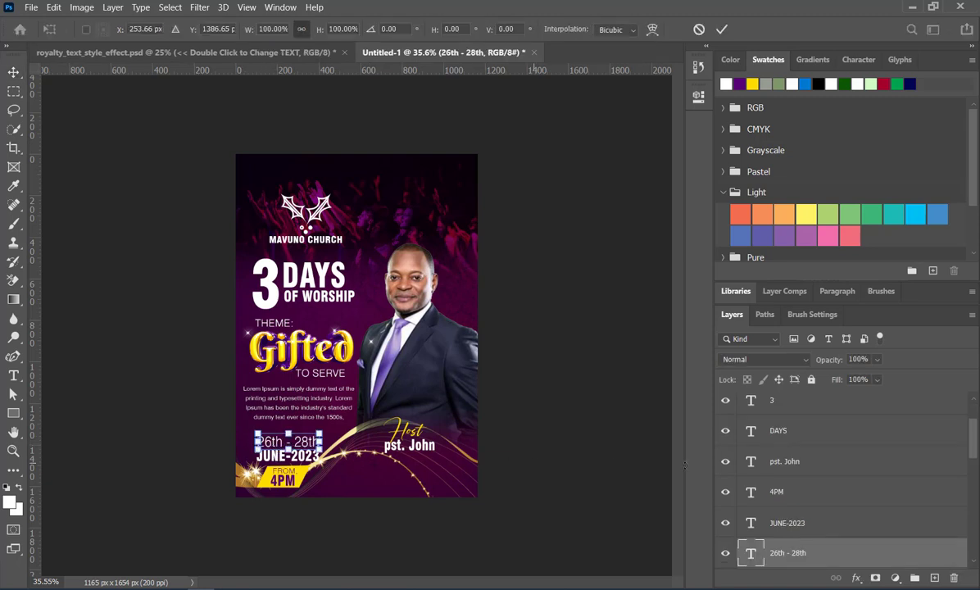
left_click(778, 515, "ctrl")
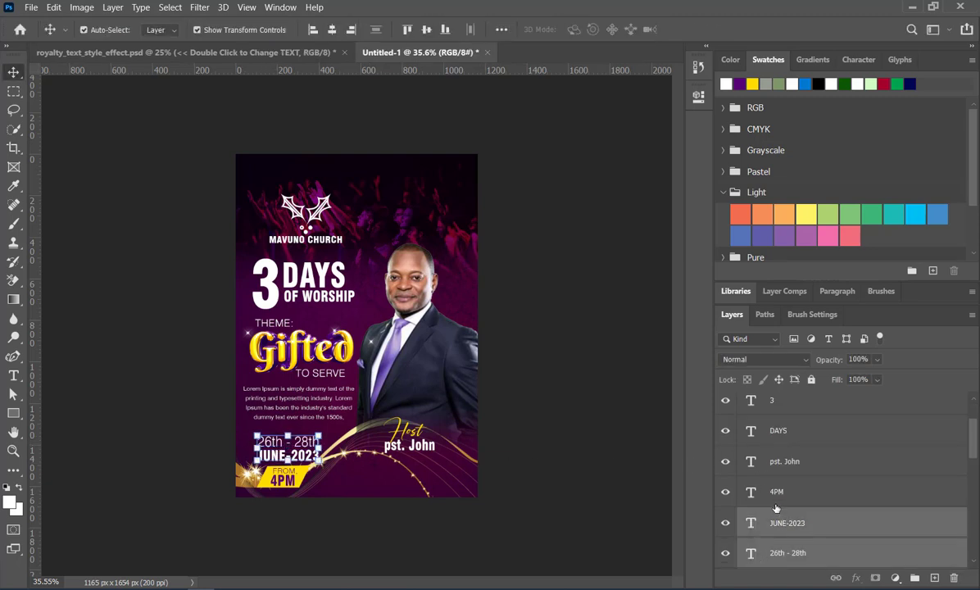
key("Up")
key("Up")
key("Up")
key("Up")
key("Up")
key("Up")
key("Up")
key("Up")
key("Up")
key("Up")
key("Up")
key("Up")
key("Up")
key("Up")
key("Up")
key("Up")
key("Up")
key("Up")
key("Up")
key("Up")
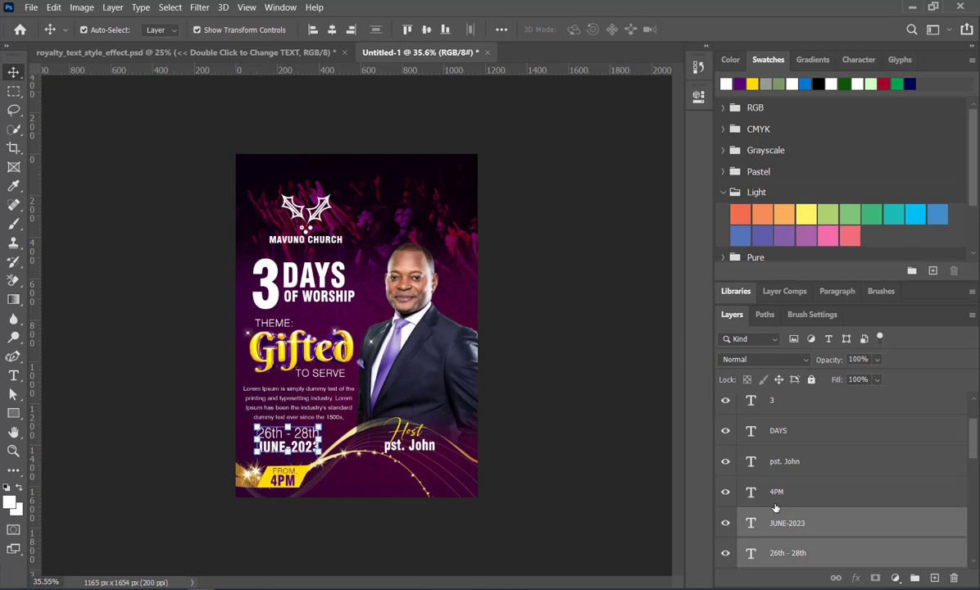
key("Left")
key("Left")
key("Left")
key("Left")
key("Left")
key("Left")
key("Left")
key("Left")
key("Left")
key("Left")
key("Left")
key("Left")
key("Left")
key("Left")
key("Left")
key("Left")
key("Left")
key("Left")
key("Left")
key("Left")
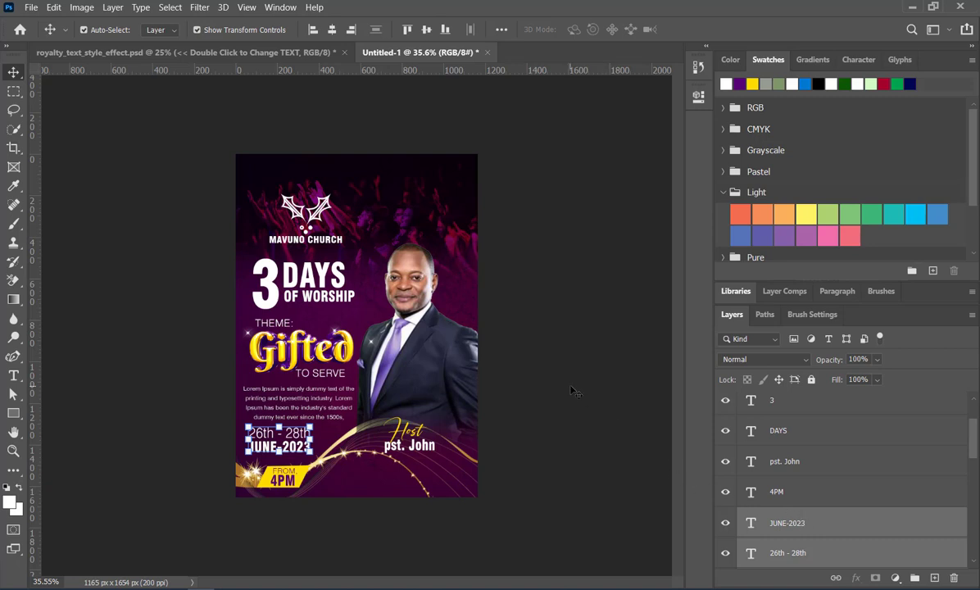
key("Down")
key("Down")
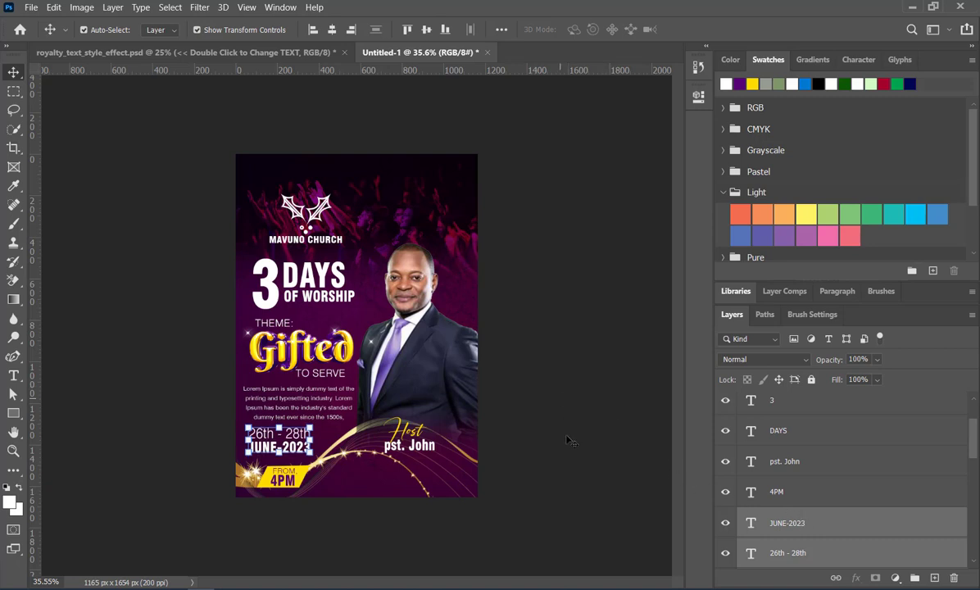
left_click(554, 357)
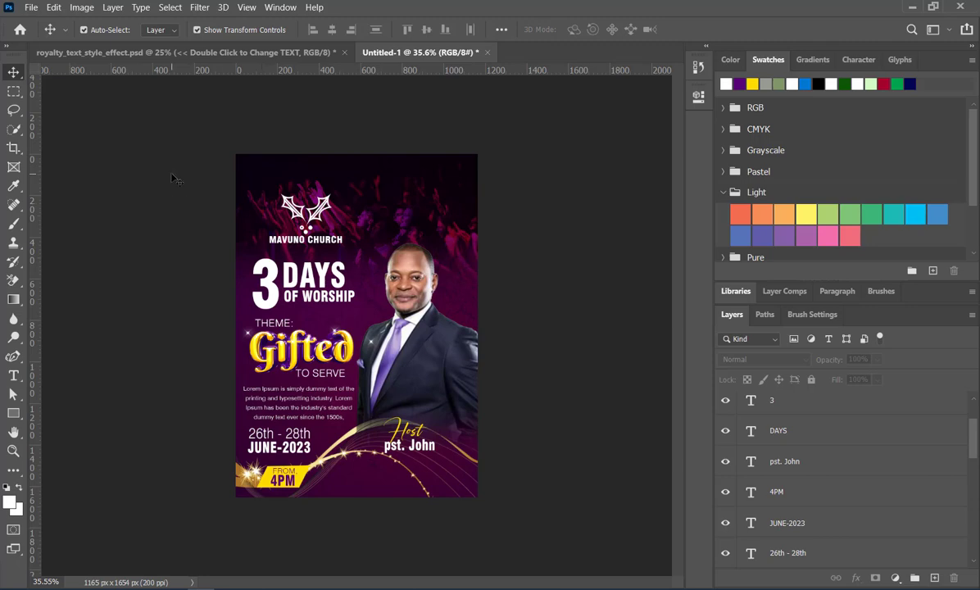
- Place the pngegg (6) lens flare image from the party flyer folder into the flyer as an embedded object
left_click(30, 7)
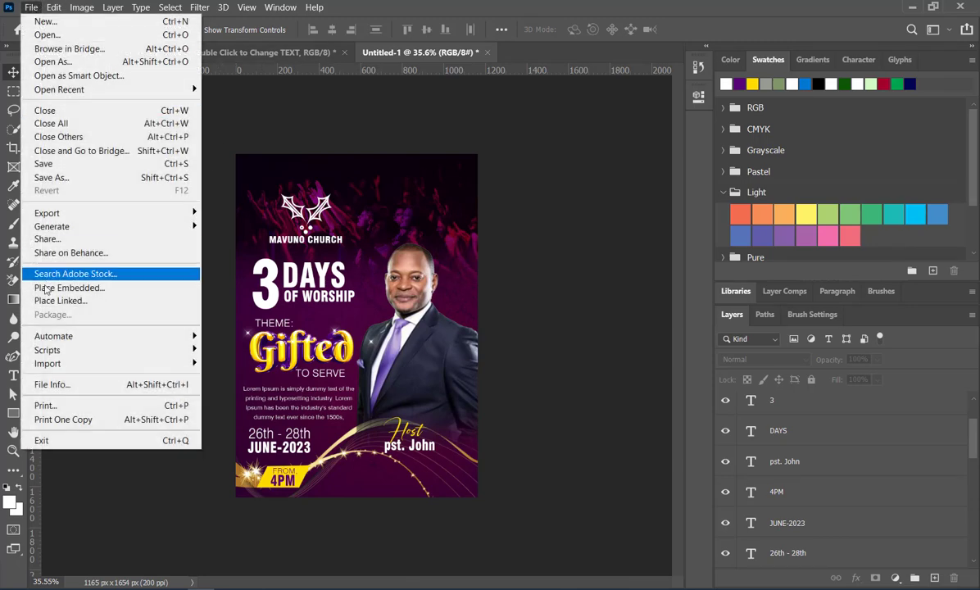
left_click(58, 287)
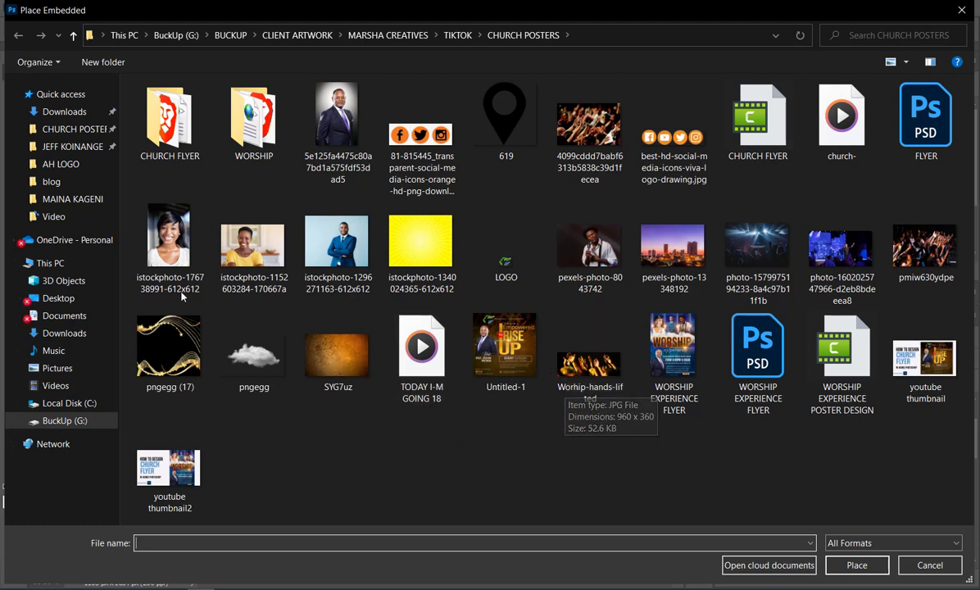
left_click(458, 35)
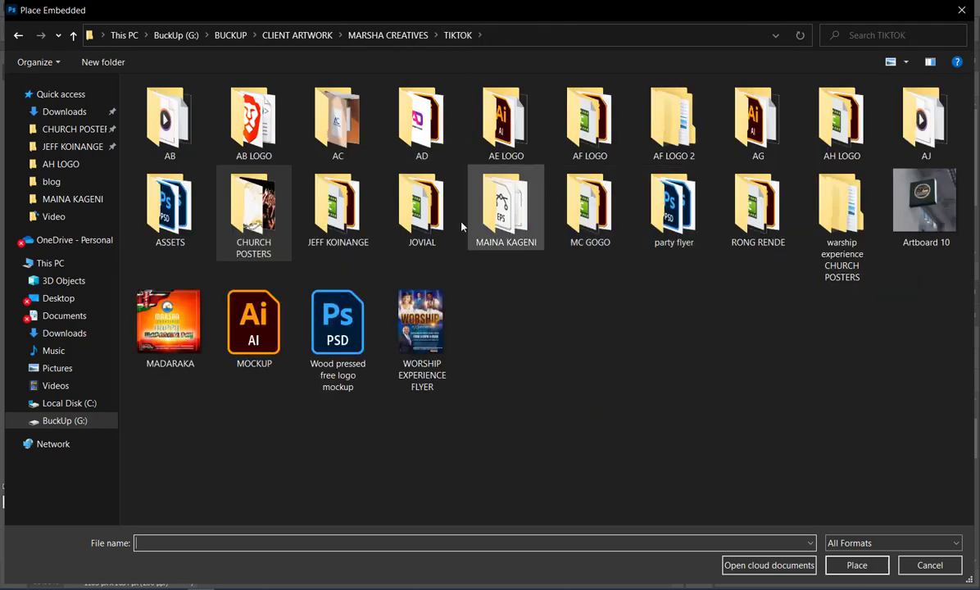
left_click(417, 219)
key("p")
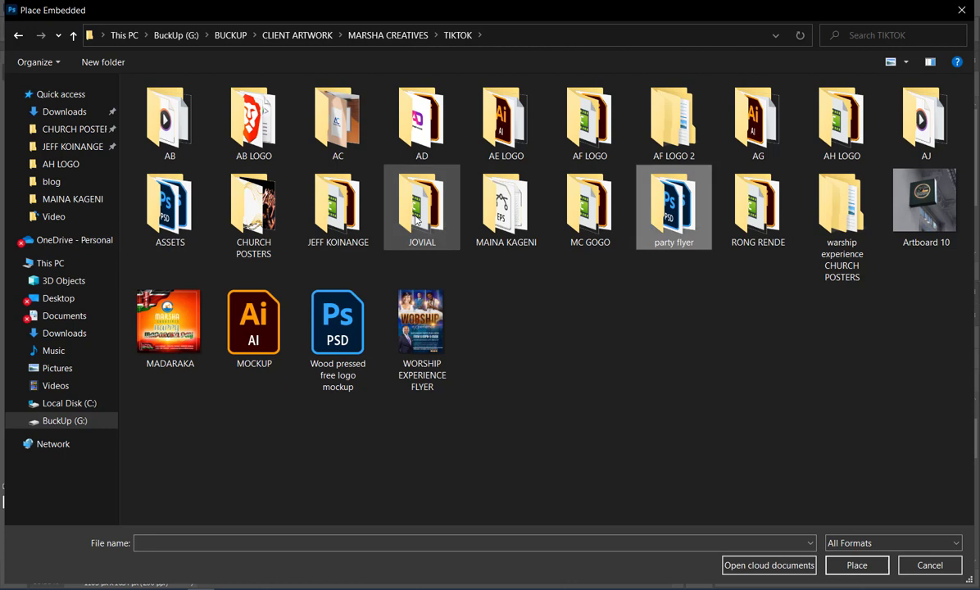
double_click(680, 212)
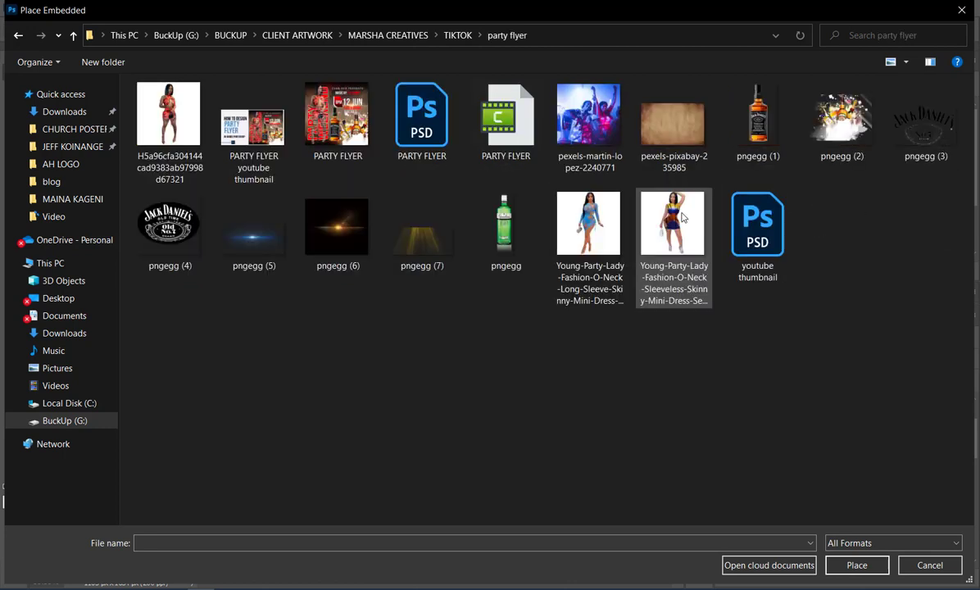
double_click(318, 214)
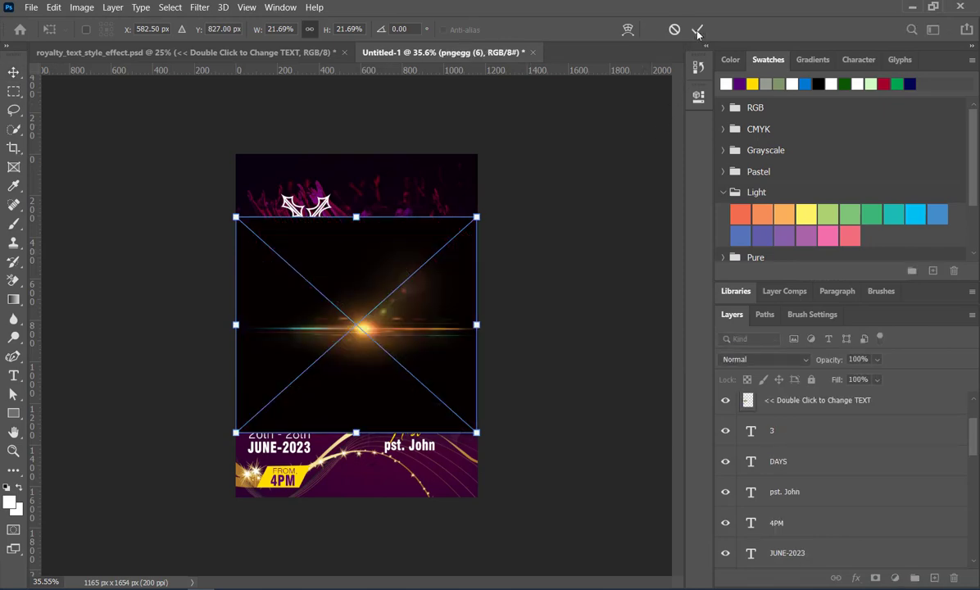
left_click(697, 31)
- Set the lens flare layer's blend mode to Screen and move it over the 3 DAYS OF WORSHIP title
left_click(803, 366)
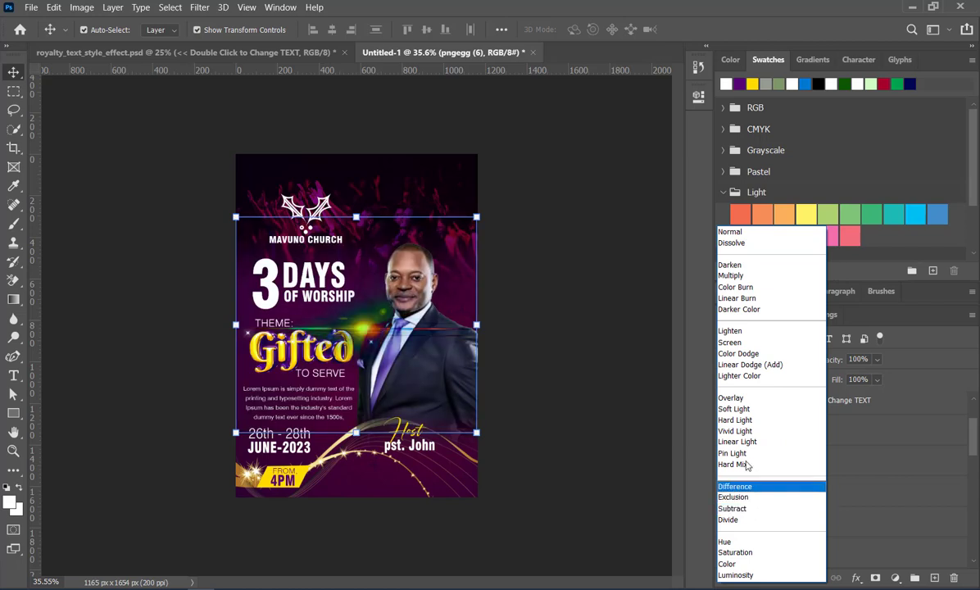
left_click(732, 342)
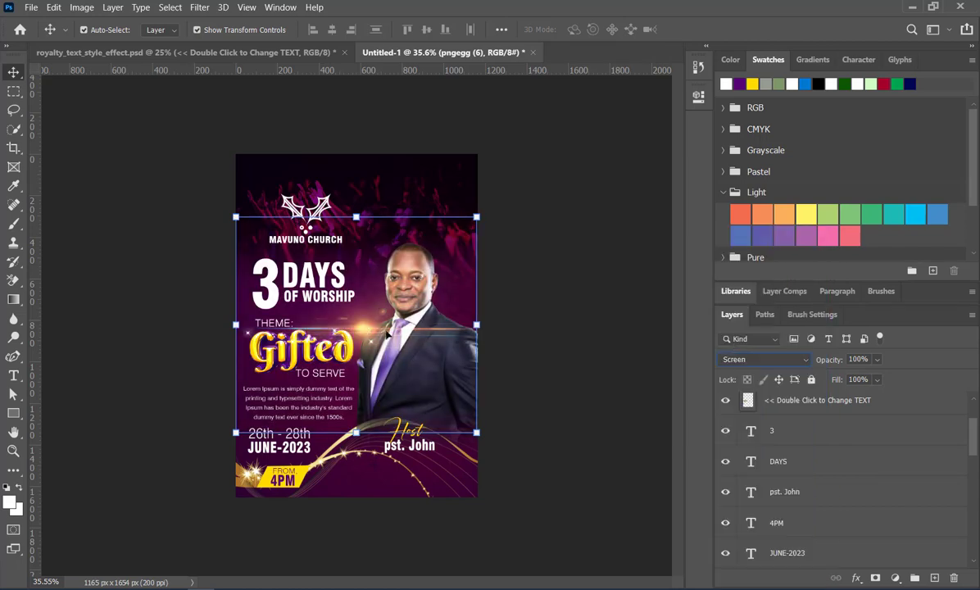
mouse_move(359, 331)
left_mouse_down()
mouse_move(296, 280)
mouse_move(283, 292)
left_mouse_up()
key("ctrl+t")
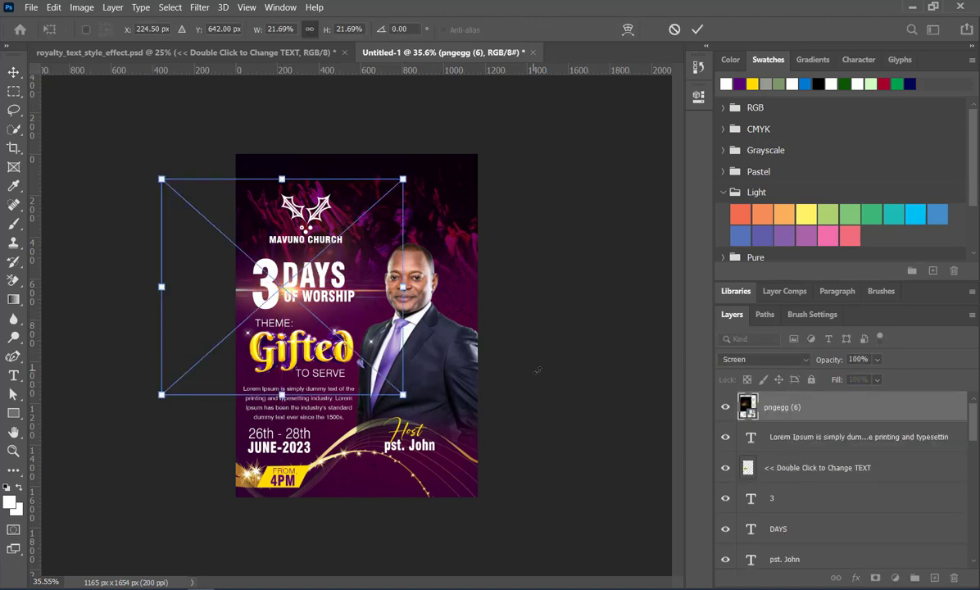
key("Return")
- Duplicate the lens flare into the flyer's upper-right corner and rotate the copy about 17.7°, then deselect it
left_click_drag(273, 283, 476, 164)
left_click(180, 282)
key("ctrl+j")
key("ctrl+t")
left_click_drag(627, 297, 509, 261)
left_click_drag(472, 175, 469, 189)
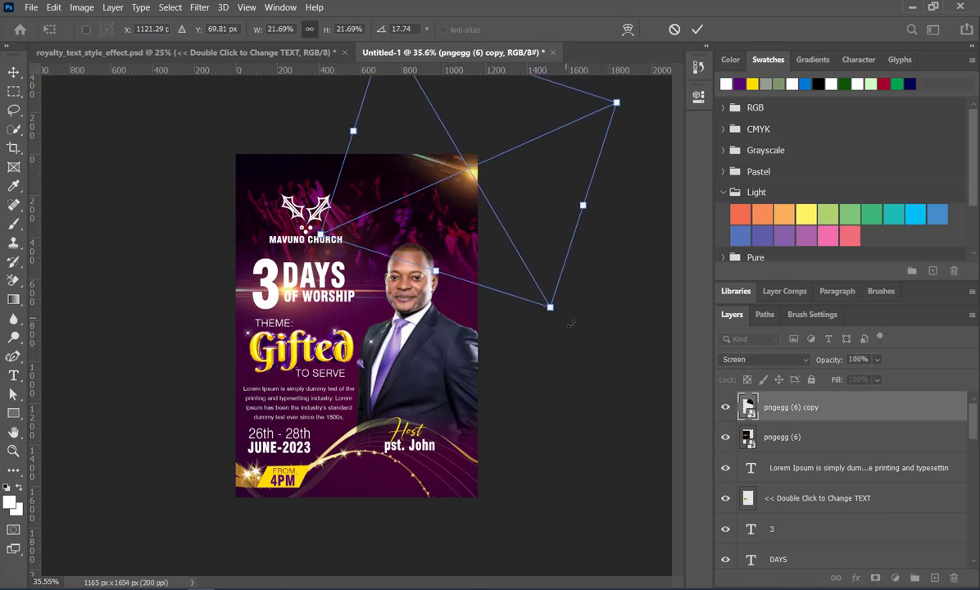
key("Return")
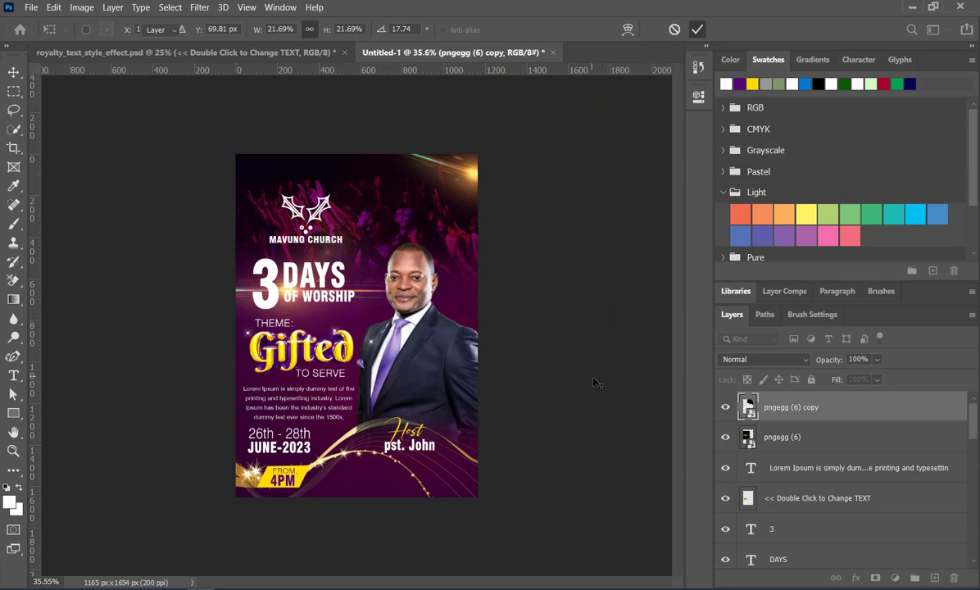
left_click(595, 383)
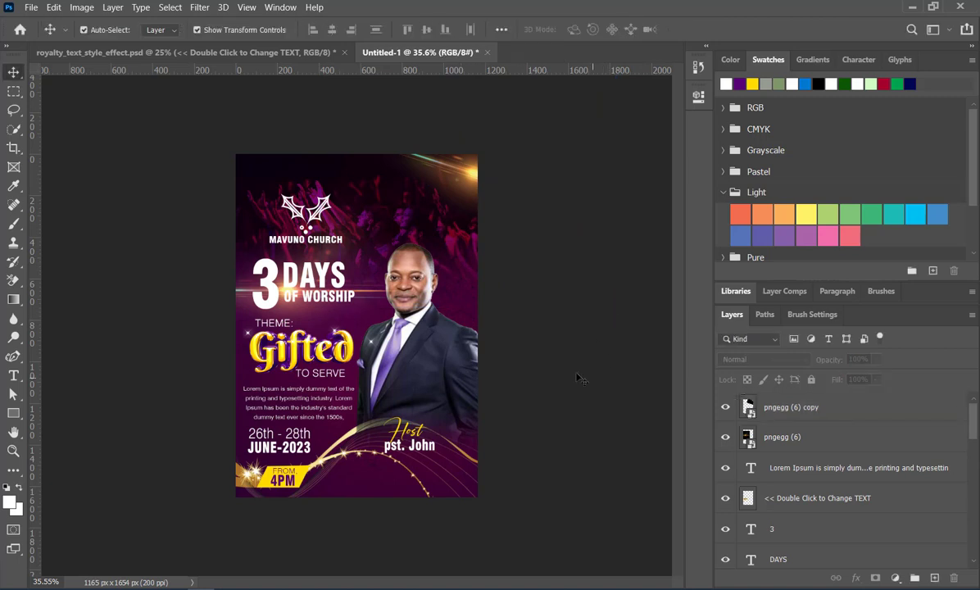
- Shrink the title's lens flare to about 13% and center it between DAYS and OF WORSHIP, at about X 273 px, Y 642 px
left_click(269, 277)
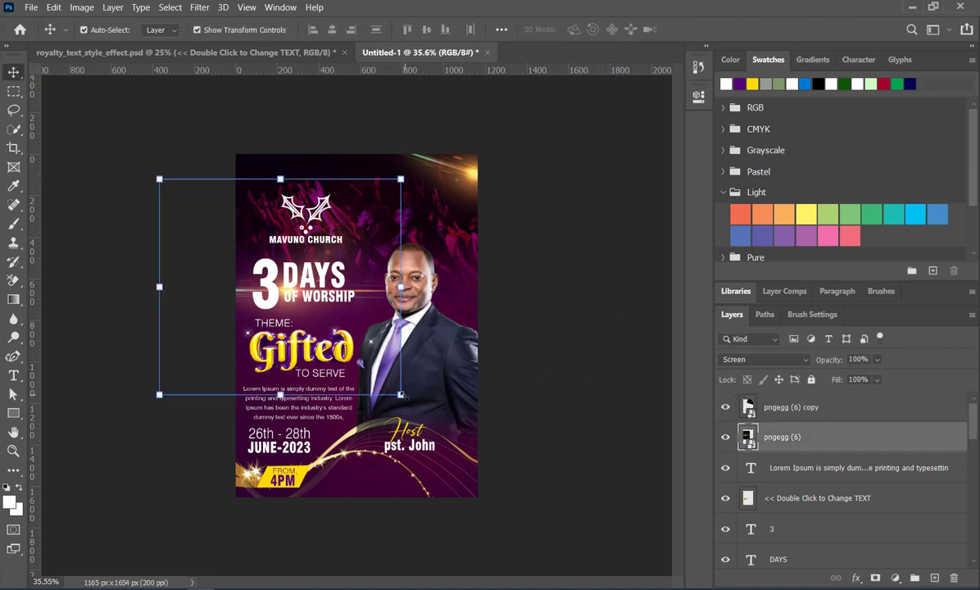
left_click_drag(401, 395, 305, 314)
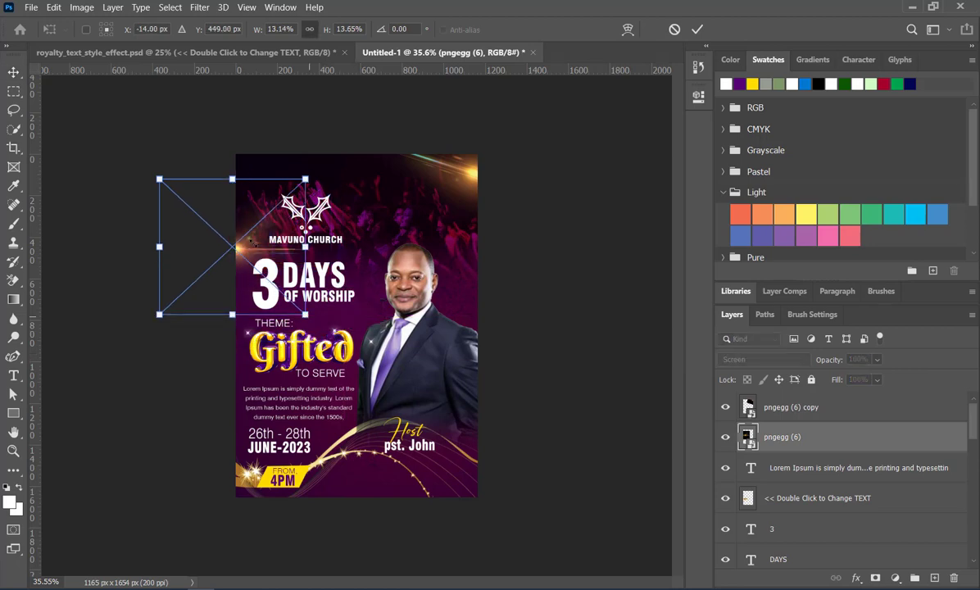
left_click_drag(245, 247, 301, 288)
scroll(300, 288, "up", 6)
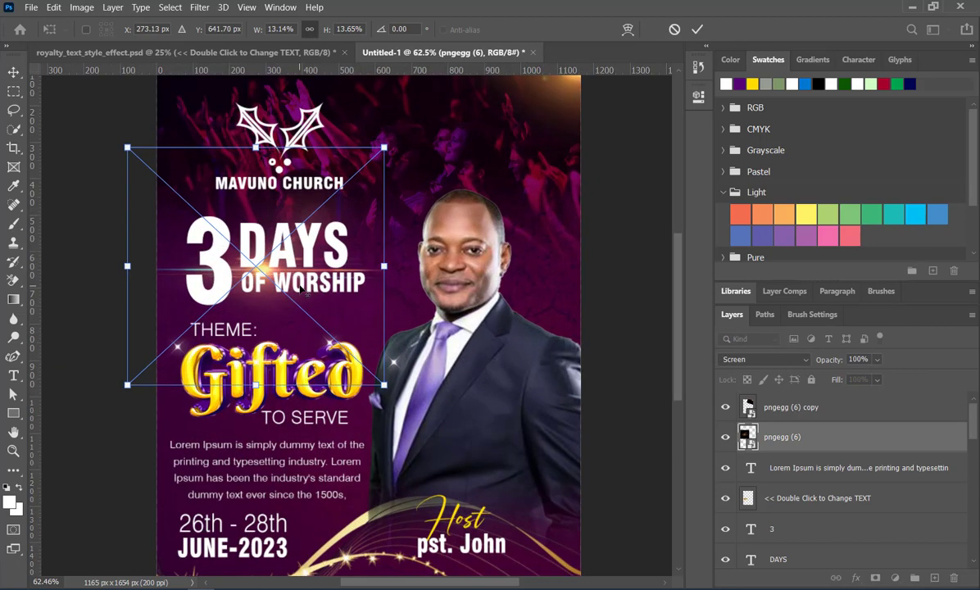
scroll(301, 289, "up", 2)
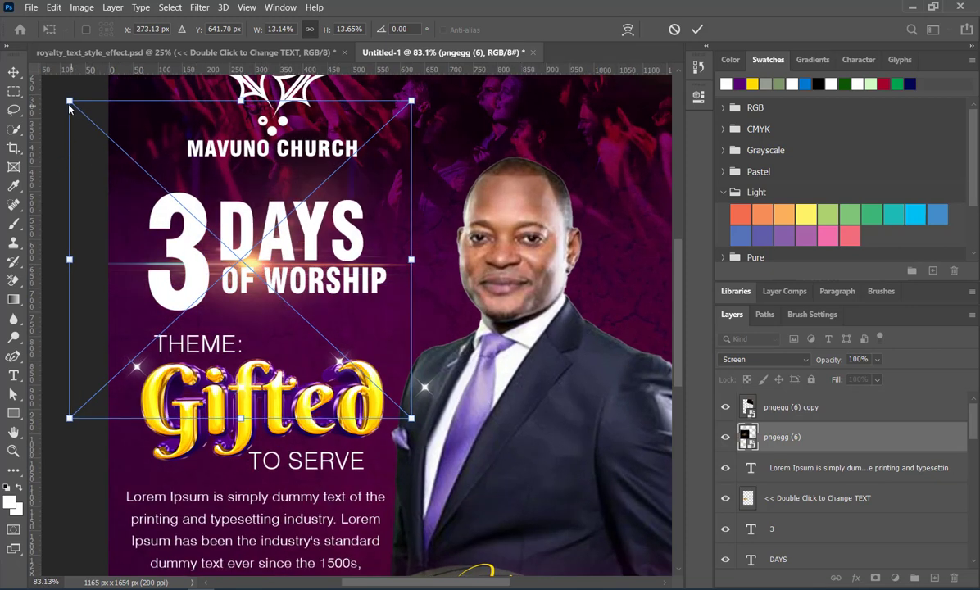
left_click(697, 28)
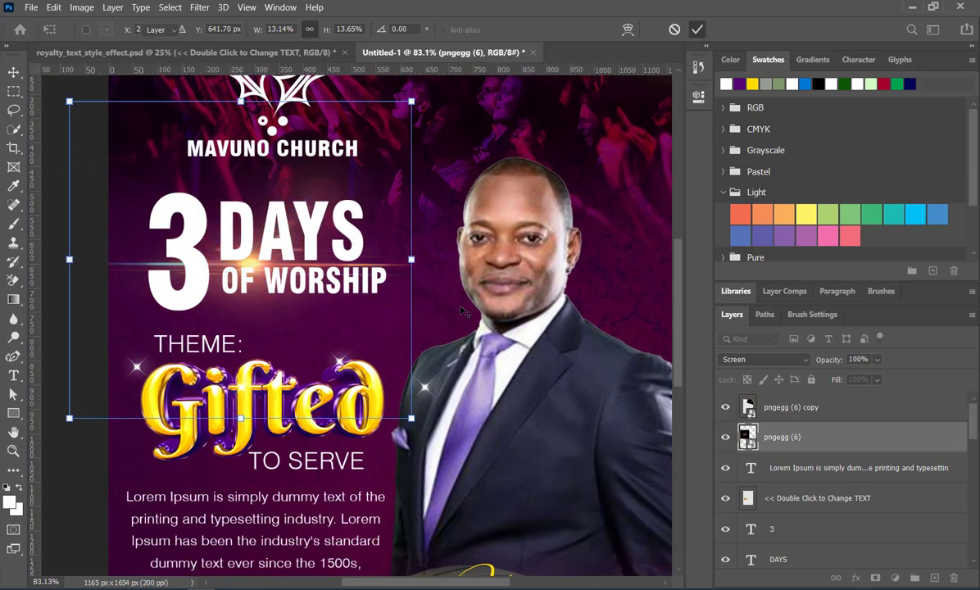
- Nudge the title's lens flare up slightly and lock its layer
key("shift+alt+s")
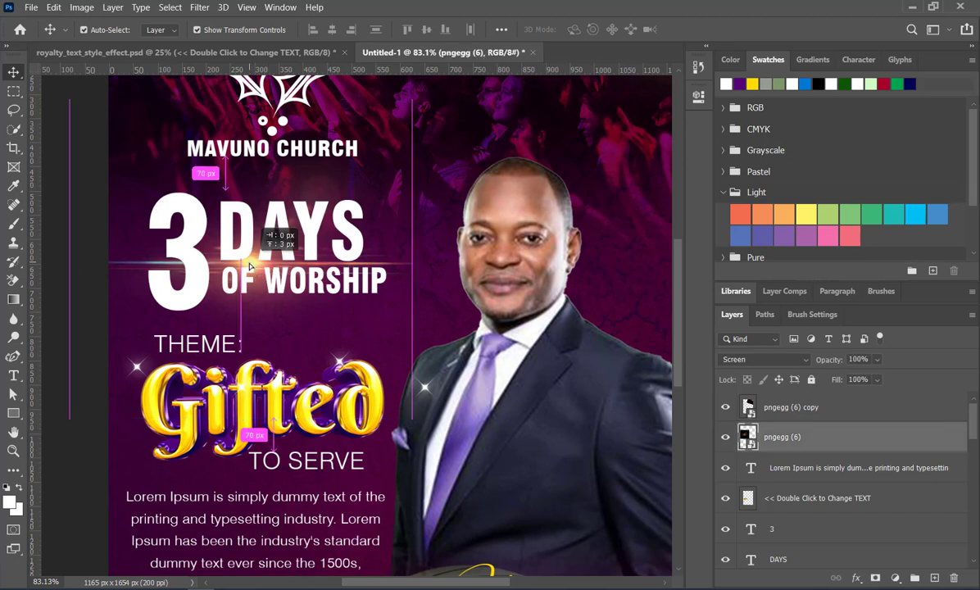
scroll(374, 280, "down", 2)
scroll(373, 280, "down", 3)
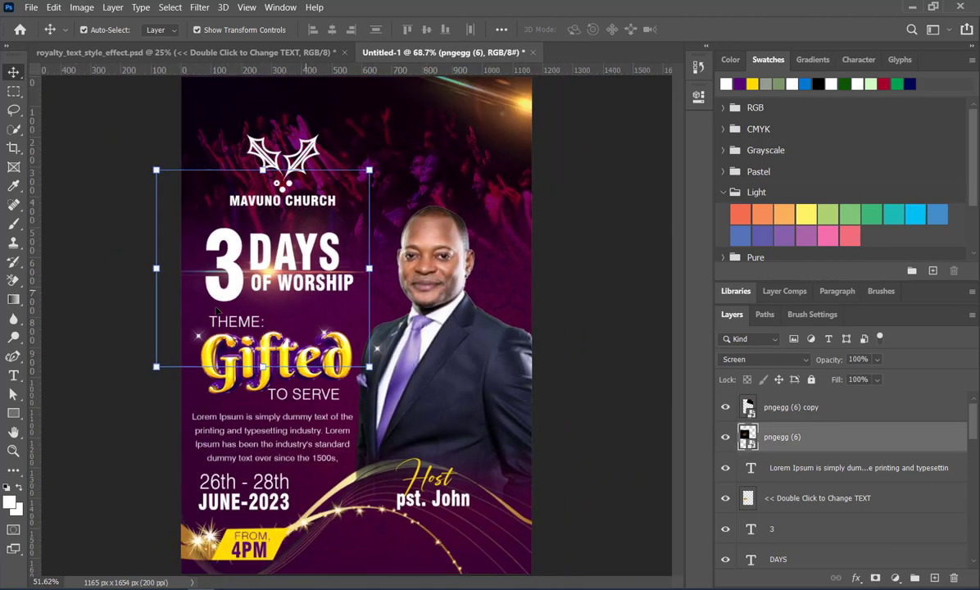
left_click(121, 322)
left_click(215, 298)
left_click(811, 380)
- Recolor the number 3 in the title with the yellow swatch and deselect it
left_click(206, 261)
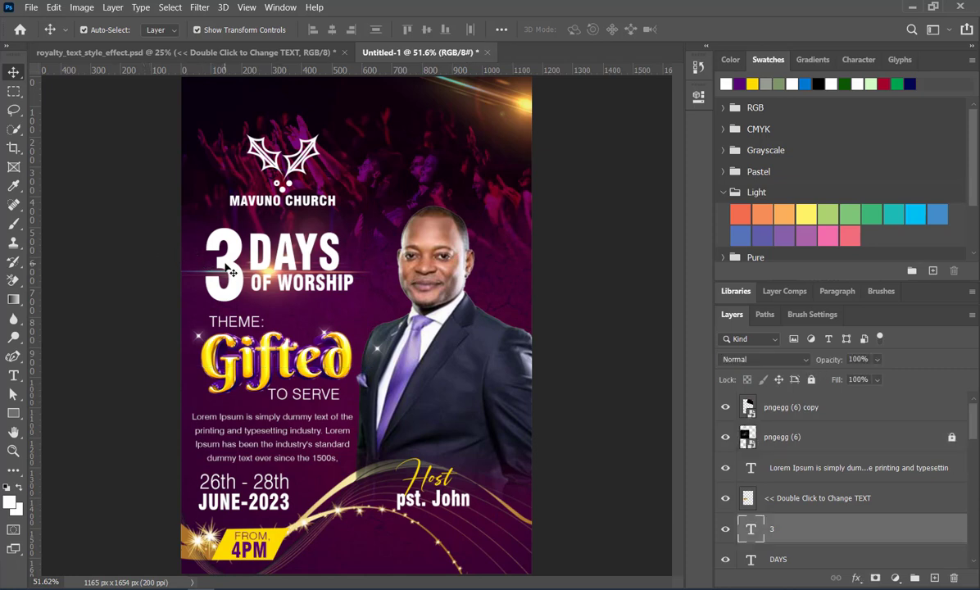
left_click(753, 83)
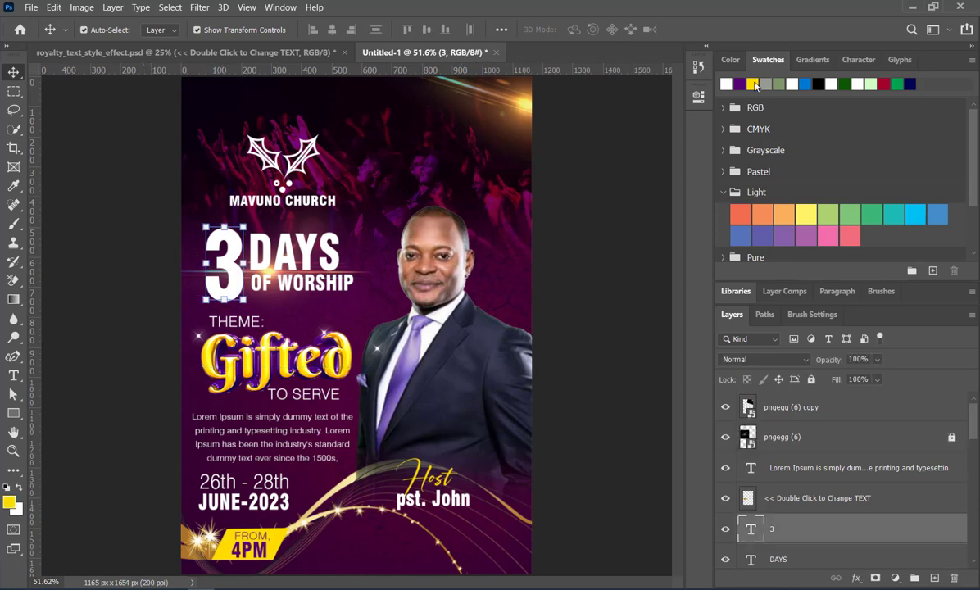
left_click(606, 260)
scroll(322, 293, "down", 2)
scroll(326, 292, "up", 1)
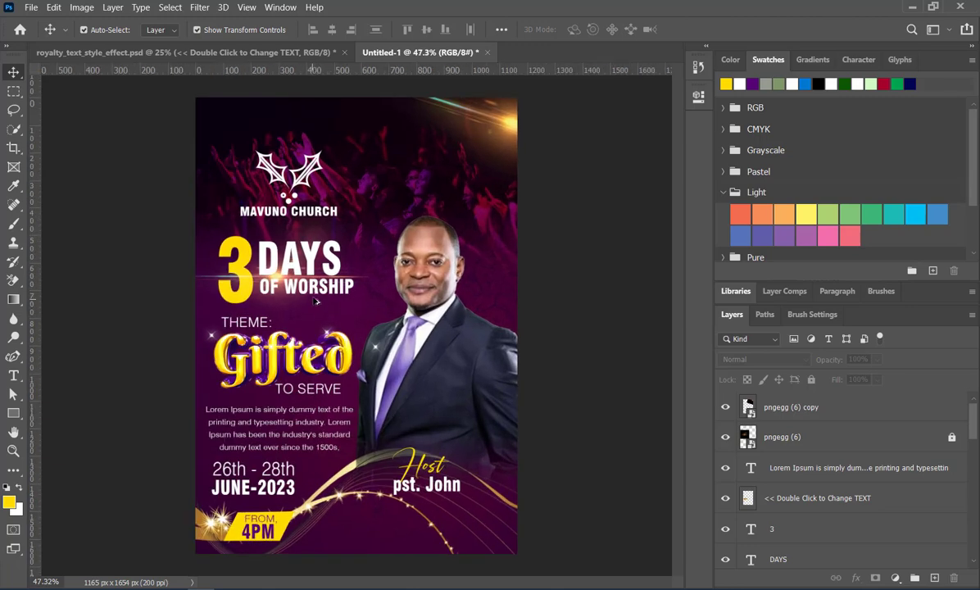
- Fill the OF WORSHIP text with the yellow foreground color and deselect it
left_click(300, 280)
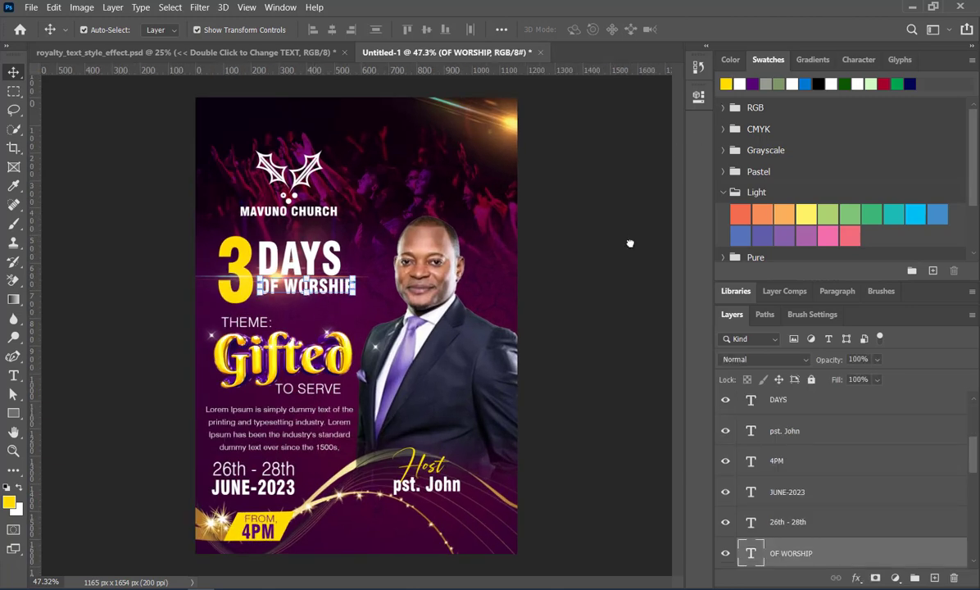
key("alt+BackSpace")
left_click(577, 279)
scroll(432, 284, "down", 3)
scroll(328, 312, "up", 3)
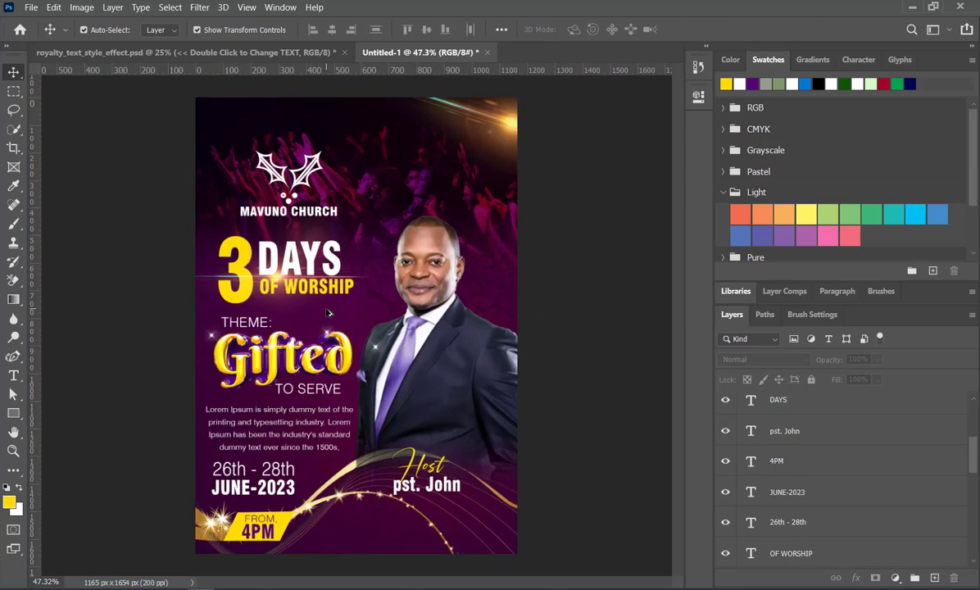
- Enlarge the DAYS text to about 119%, keeping it just above OF WORSHIP, and deselect it
scroll(328, 313, "up", 1)
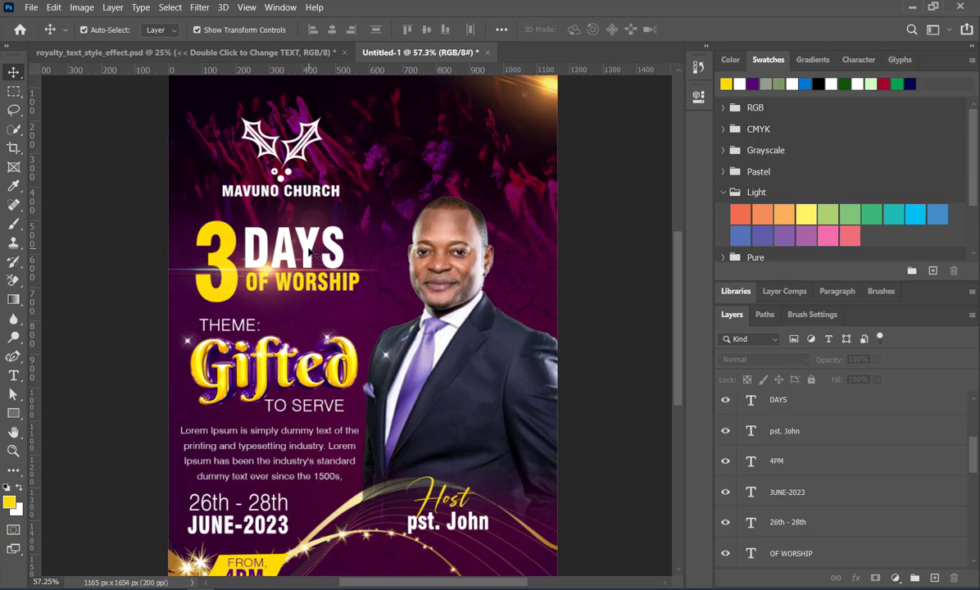
left_click(314, 253)
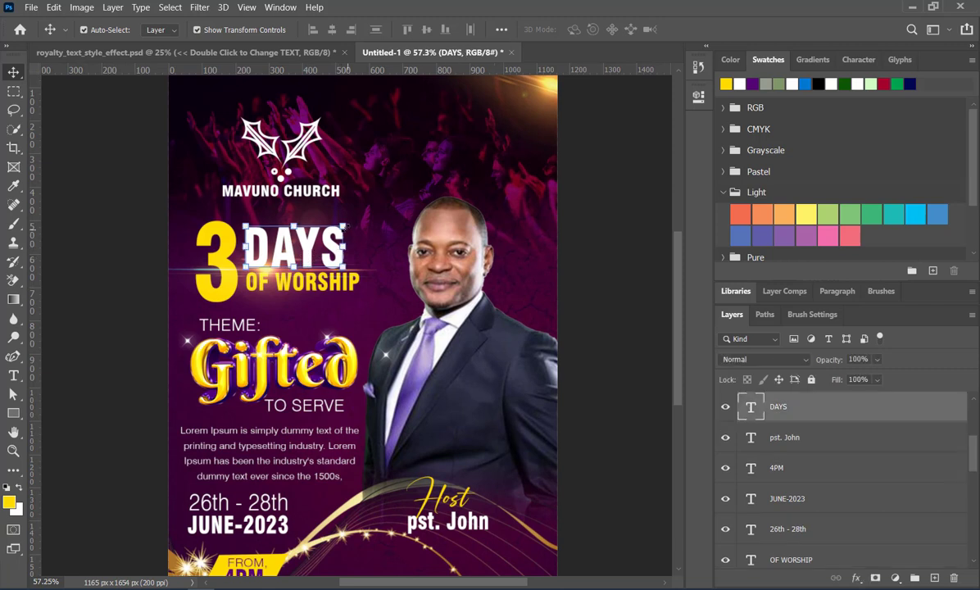
left_click_drag(345, 225, 365, 210)
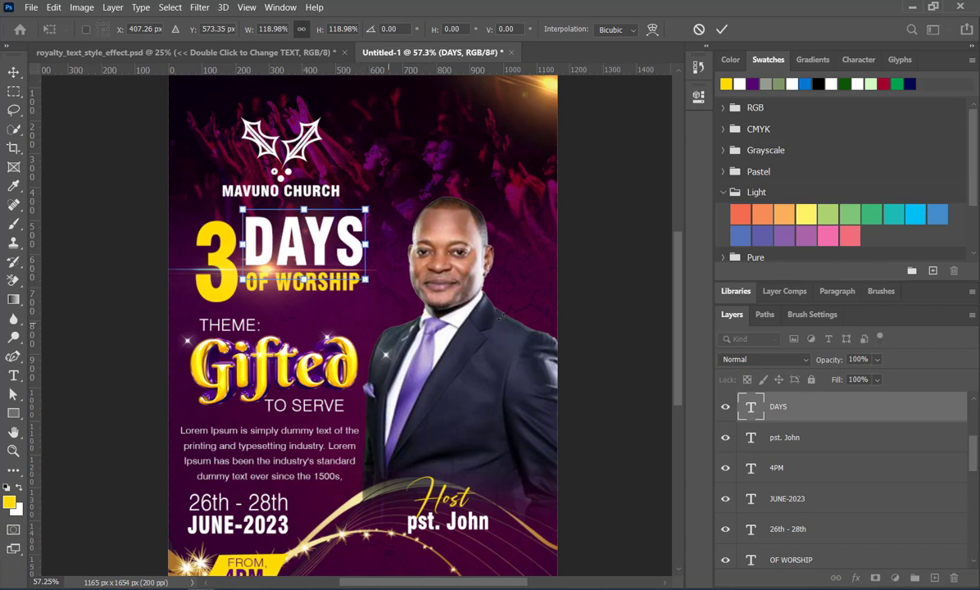
key("Return")
scroll(599, 346, "down", 3)
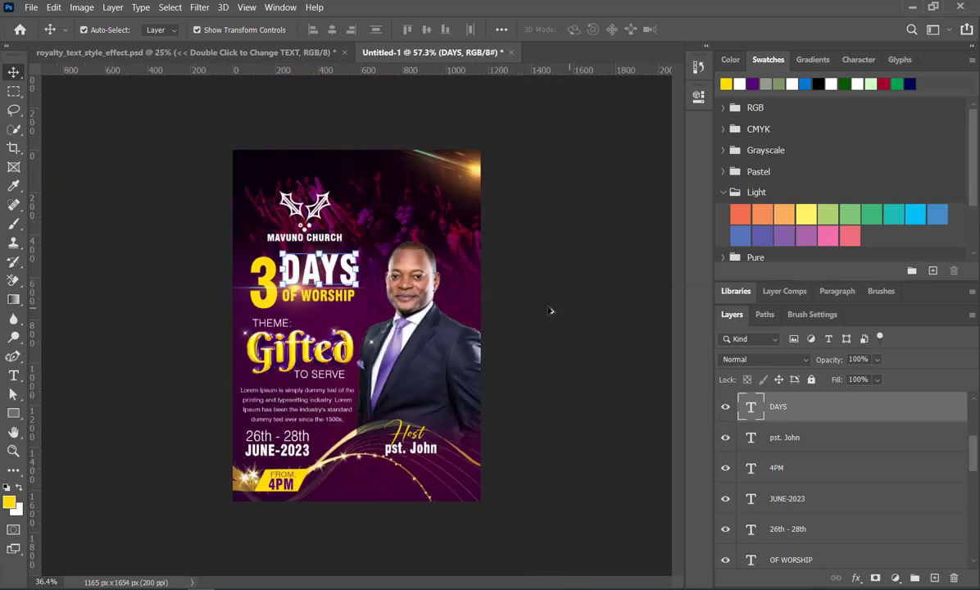
left_click(482, 396)
scroll(270, 497, "up", 3)
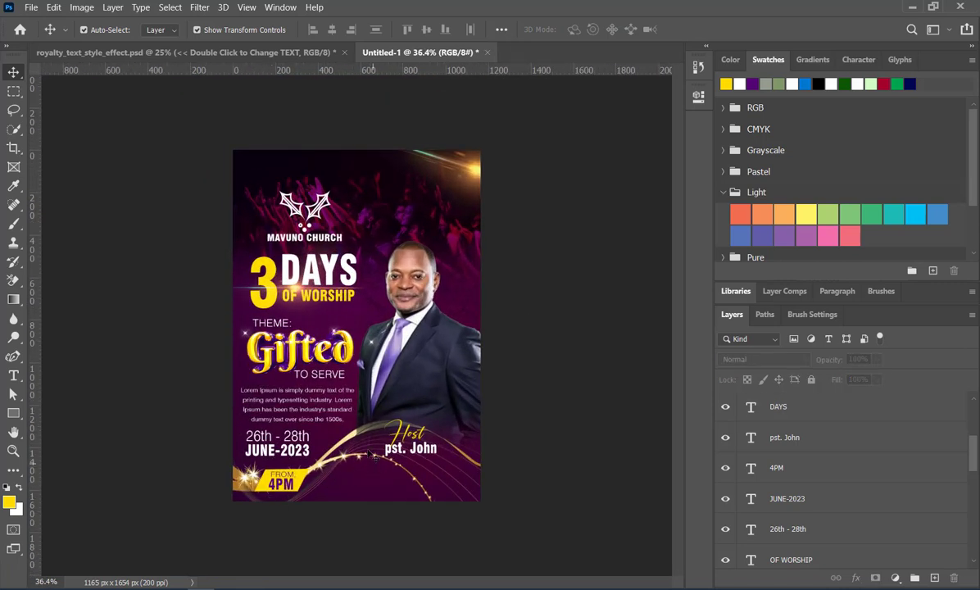
- Place the best-hd-social-media-icons-viva-logo-drawing.jpg image from the CHURCH POSTERS folder as an embedded object
left_click(30, 8)
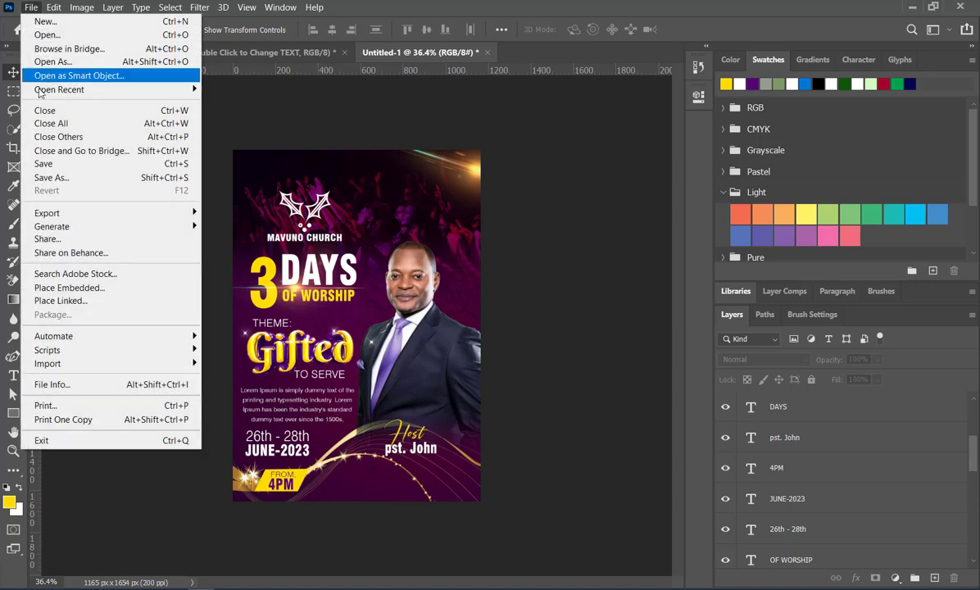
left_click(85, 289)
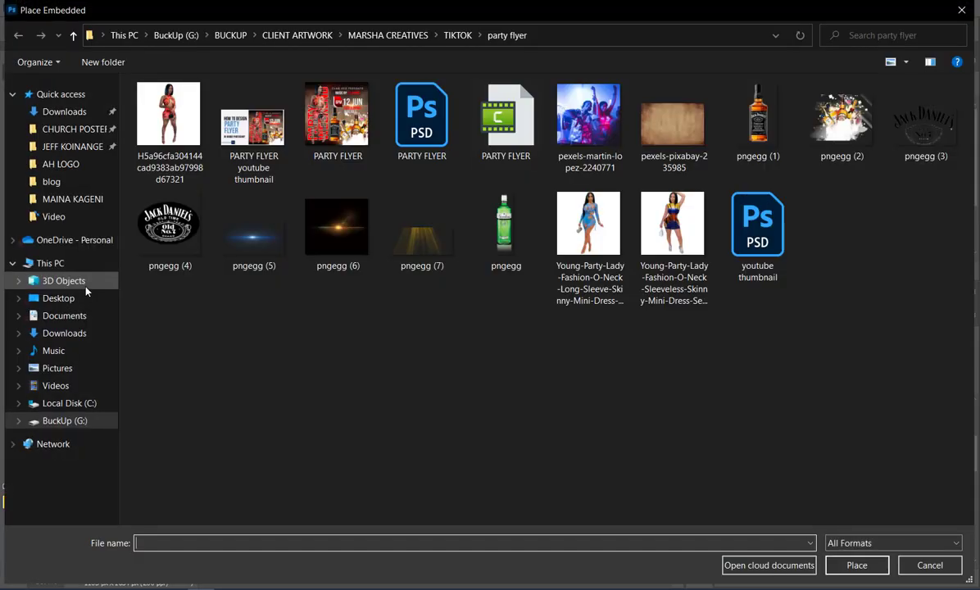
left_click(65, 129)
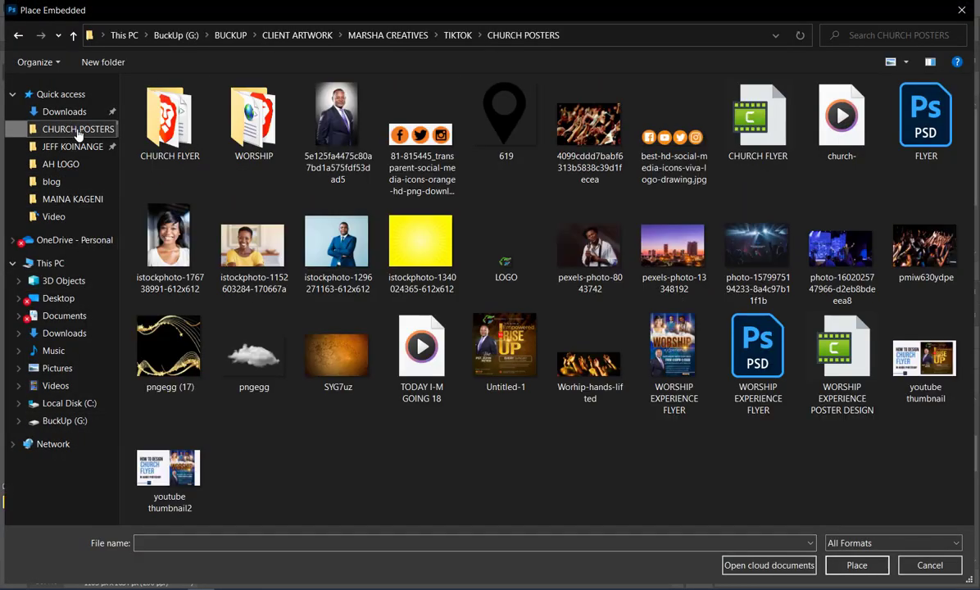
left_click(664, 139)
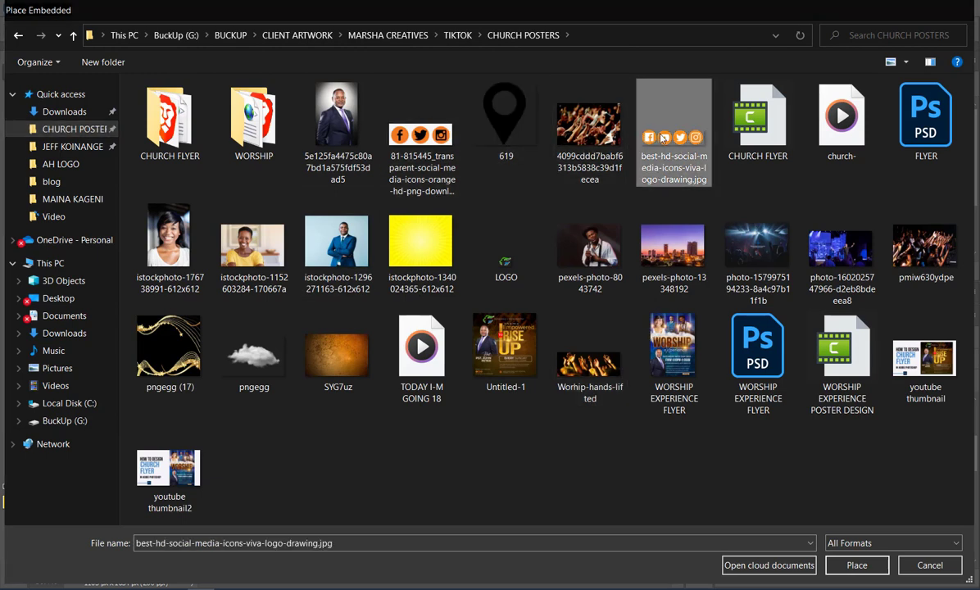
double_click(662, 139)
- Scale the social media icons to about 3% and position them below the host's name, at about X 694 px, Y 1580 px
left_click_drag(477, 278, 379, 491)
scroll(382, 521, "up", 4)
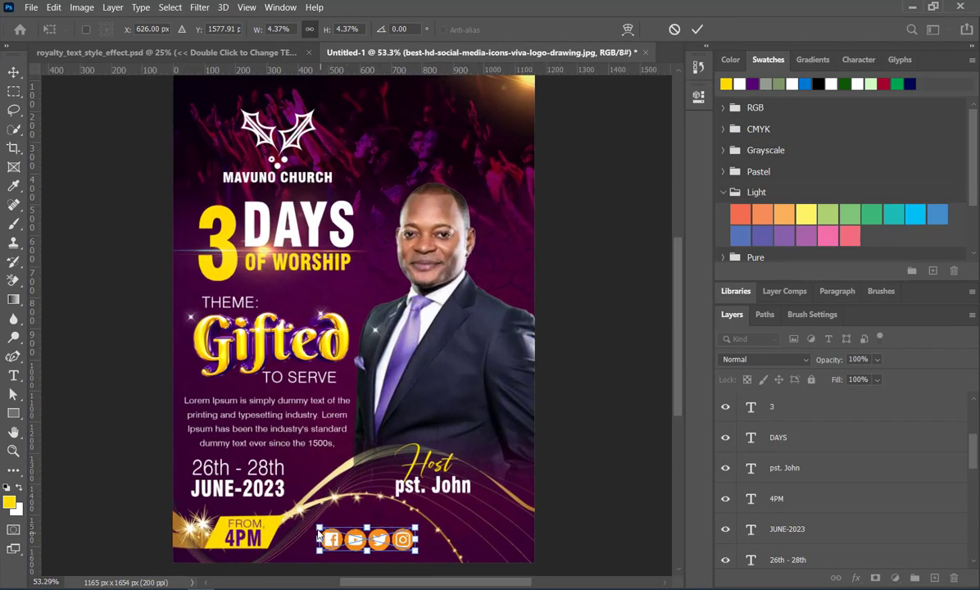
left_click_drag(320, 527, 389, 552)
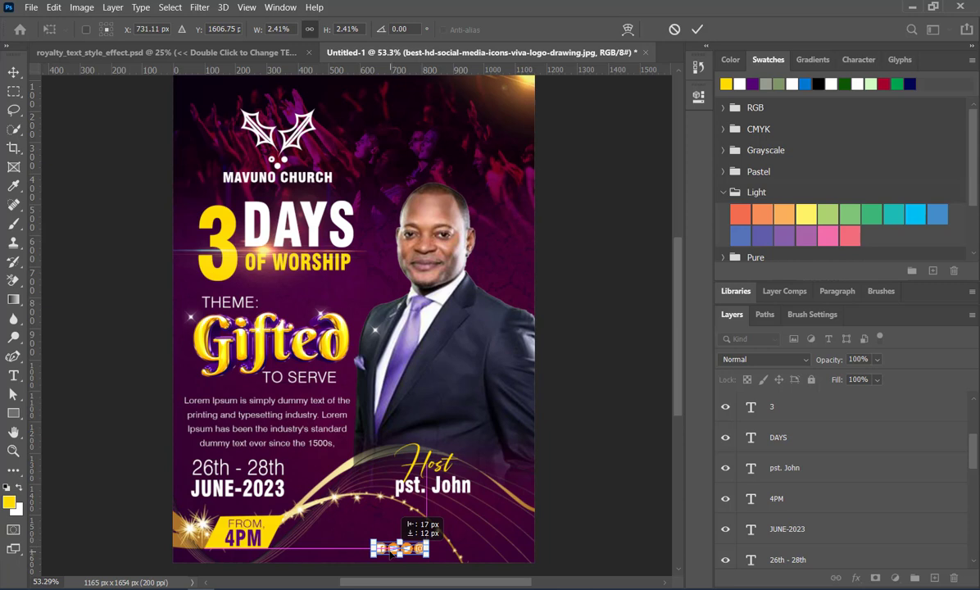
left_click_drag(390, 550, 355, 530)
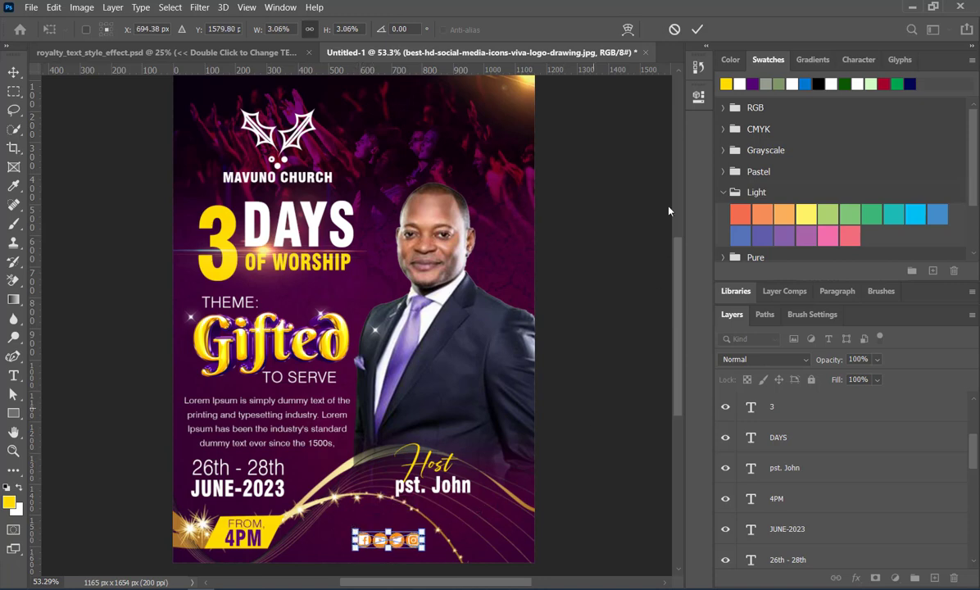
left_click(696, 31)
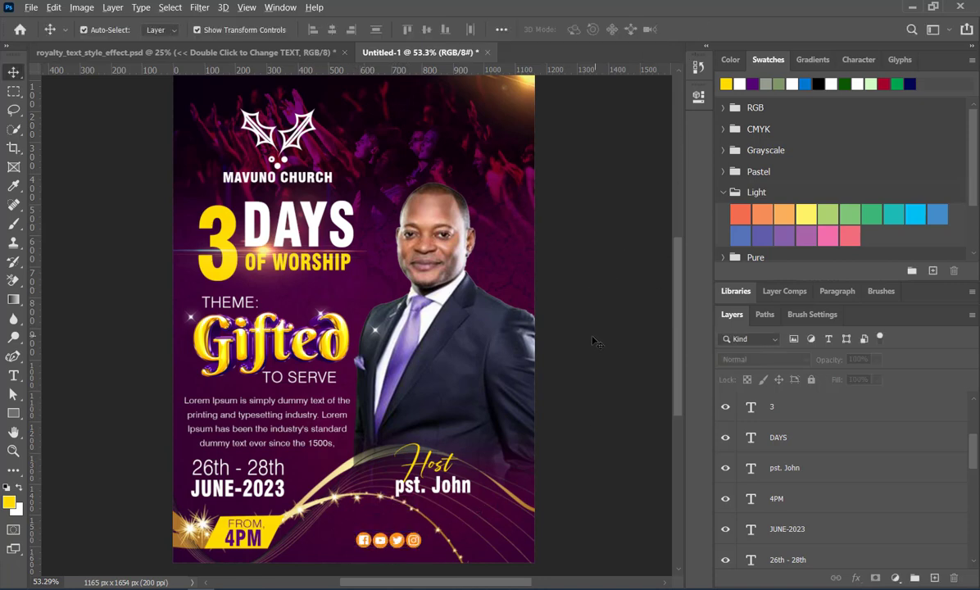
key("ctrl+0")
key("ctrl+plus")
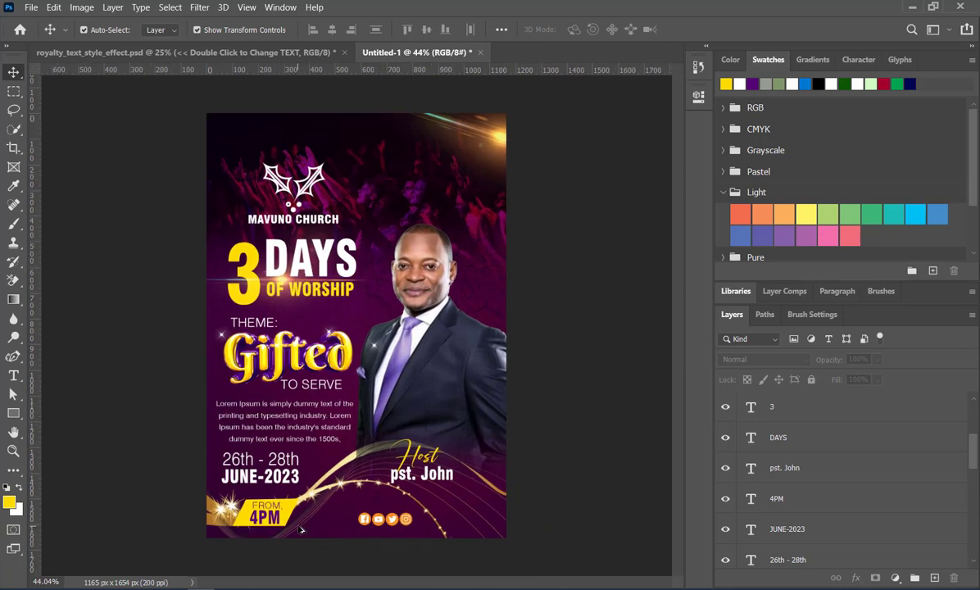